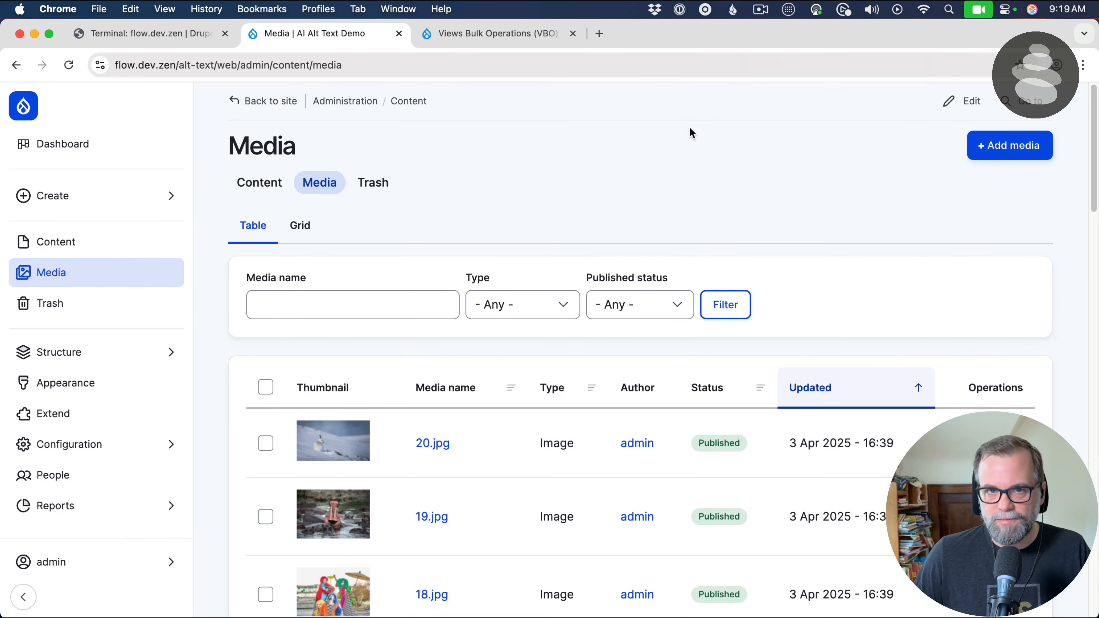
Look through the image items listed in the media table
scroll(690, 128, down, 10)
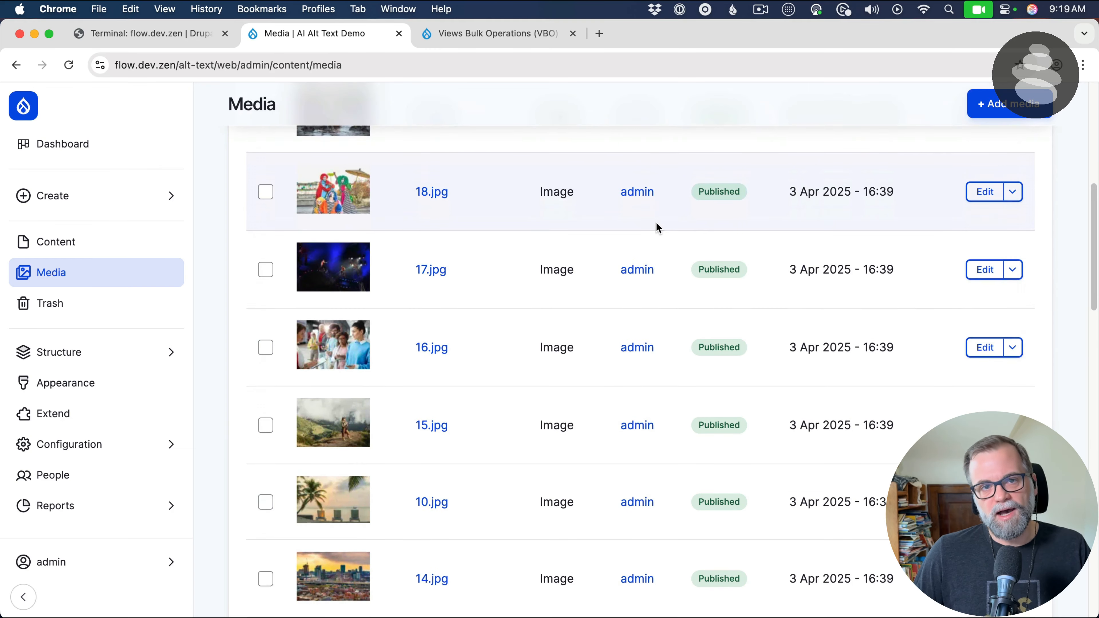
scroll(658, 227, down, 5)
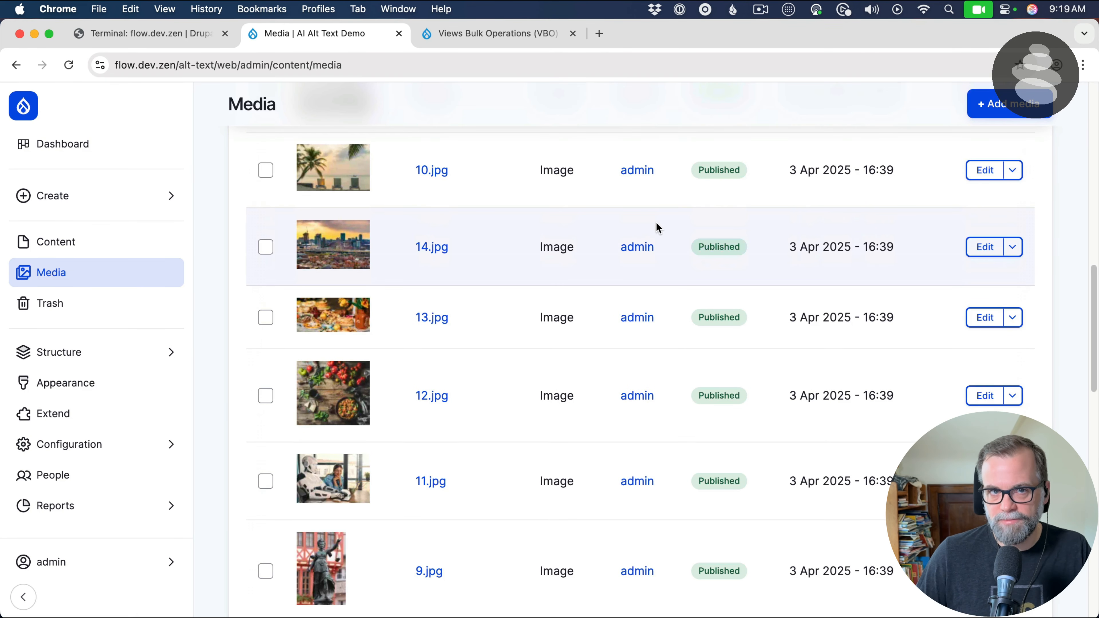
scroll(658, 229, down, 1)
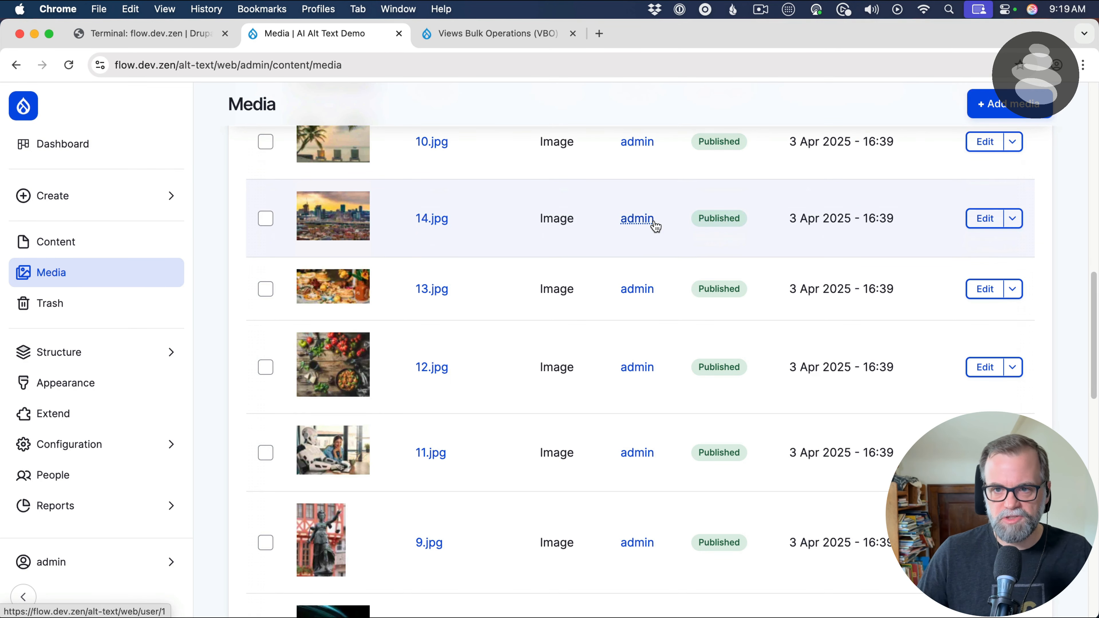
scroll(675, 238, down, 10)
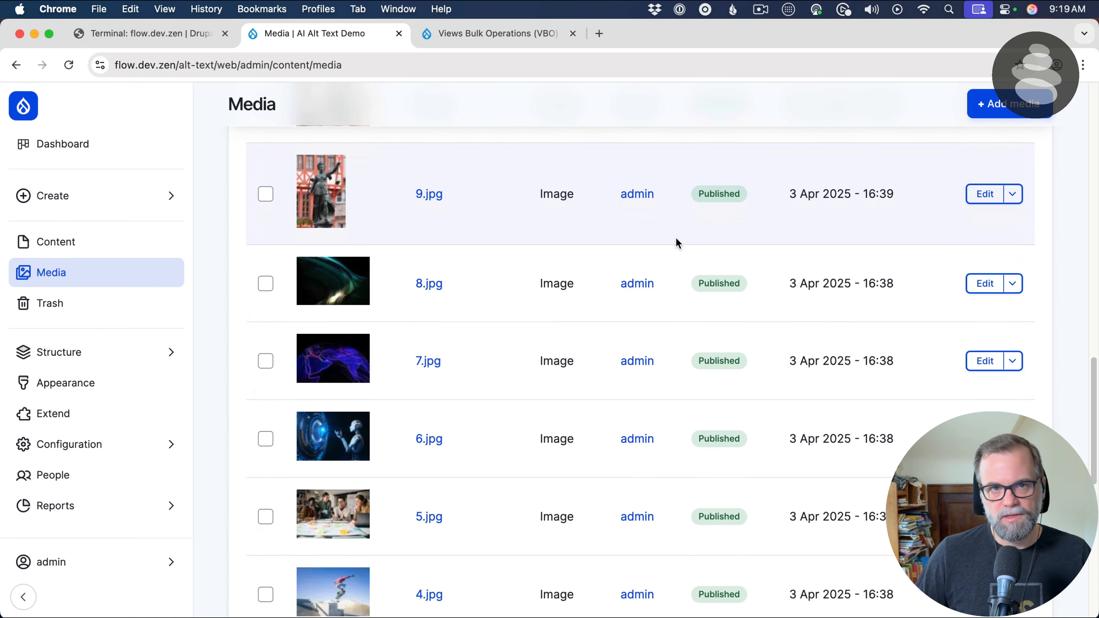
scroll(676, 238, down, 11)
scroll(675, 239, up, 5)
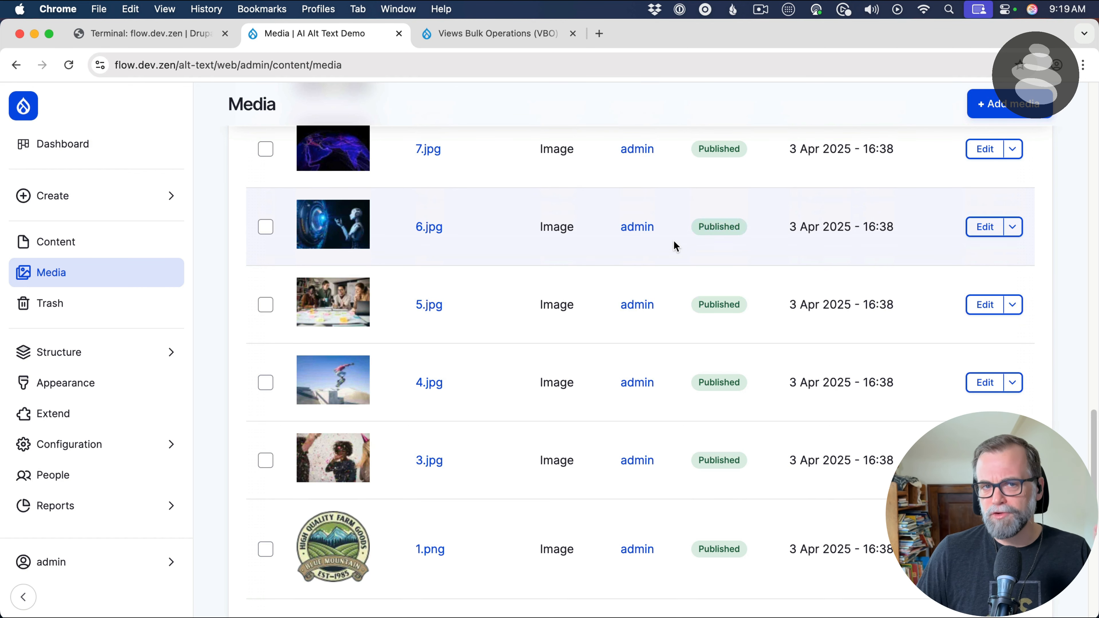
scroll(474, 272, up, 10)
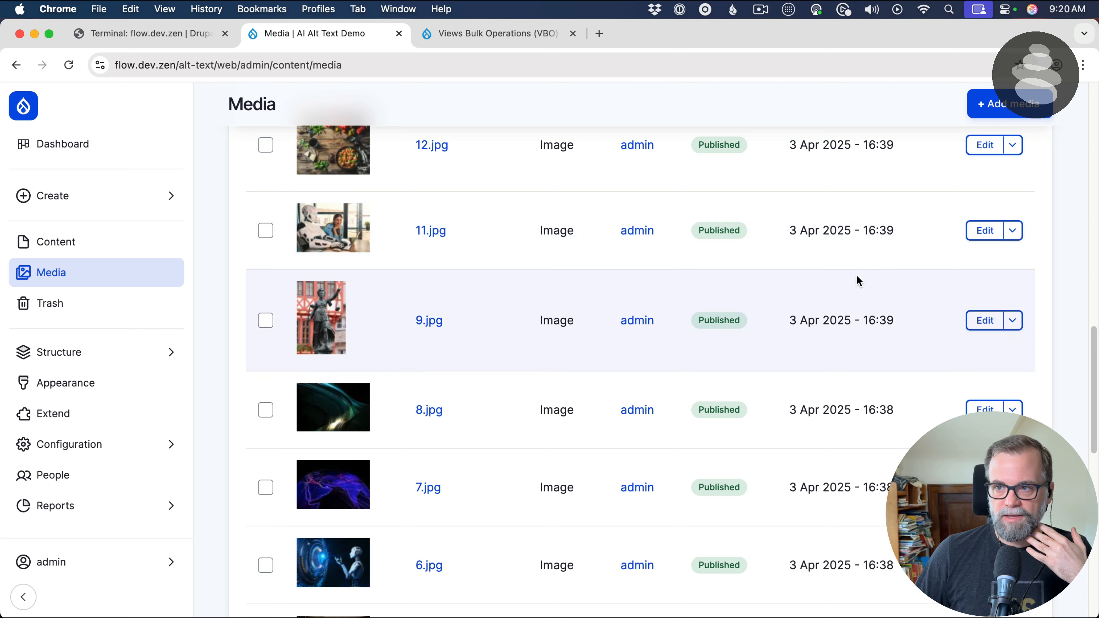
scroll(957, 243, up, 10)
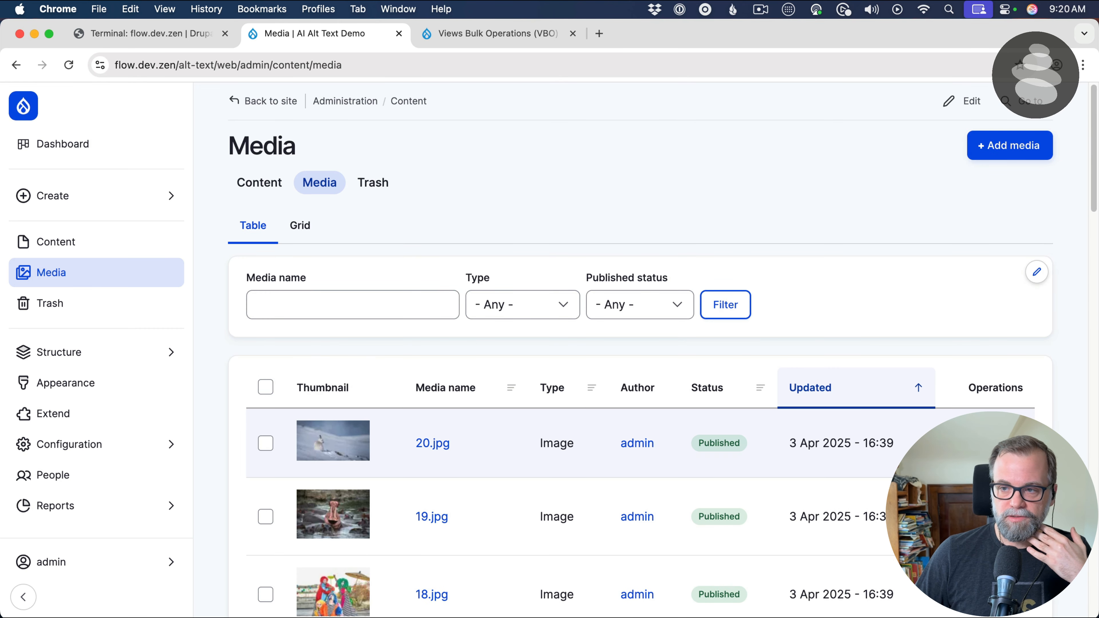
Check the alternative text of 20.jpg and 19.jpg in their edit forms and return to the media list
click(984, 443)
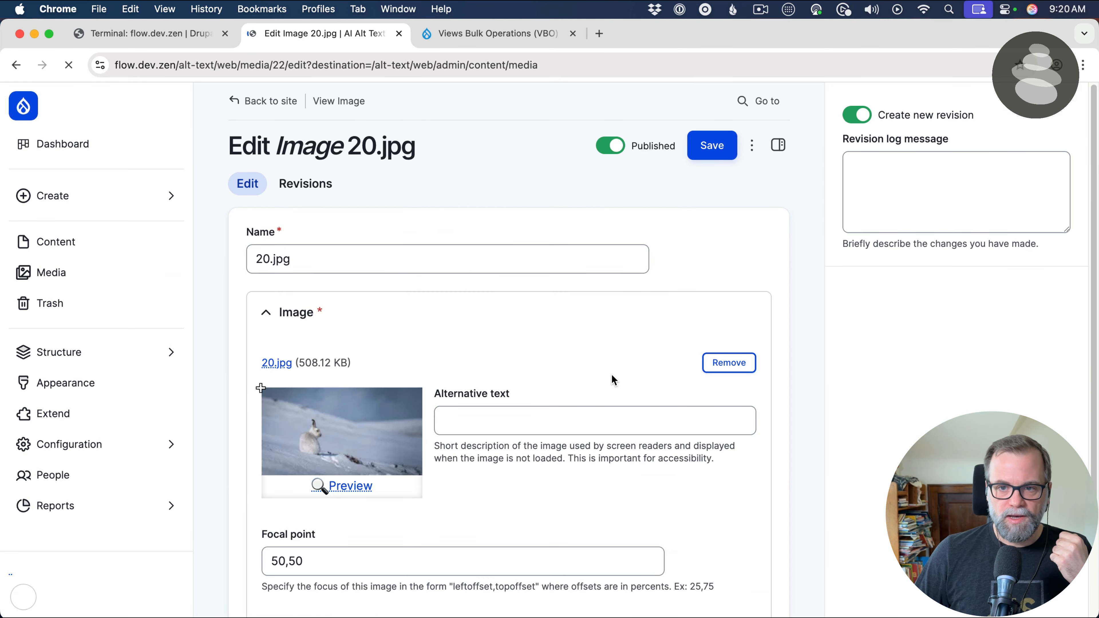
click(548, 418)
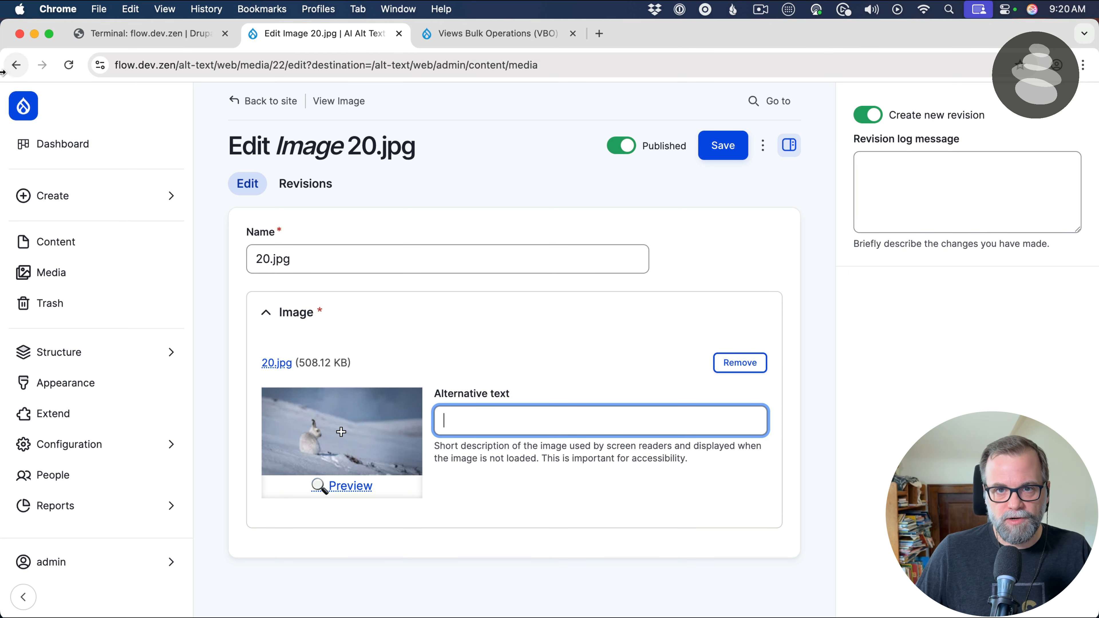
click(16, 65)
click(432, 516)
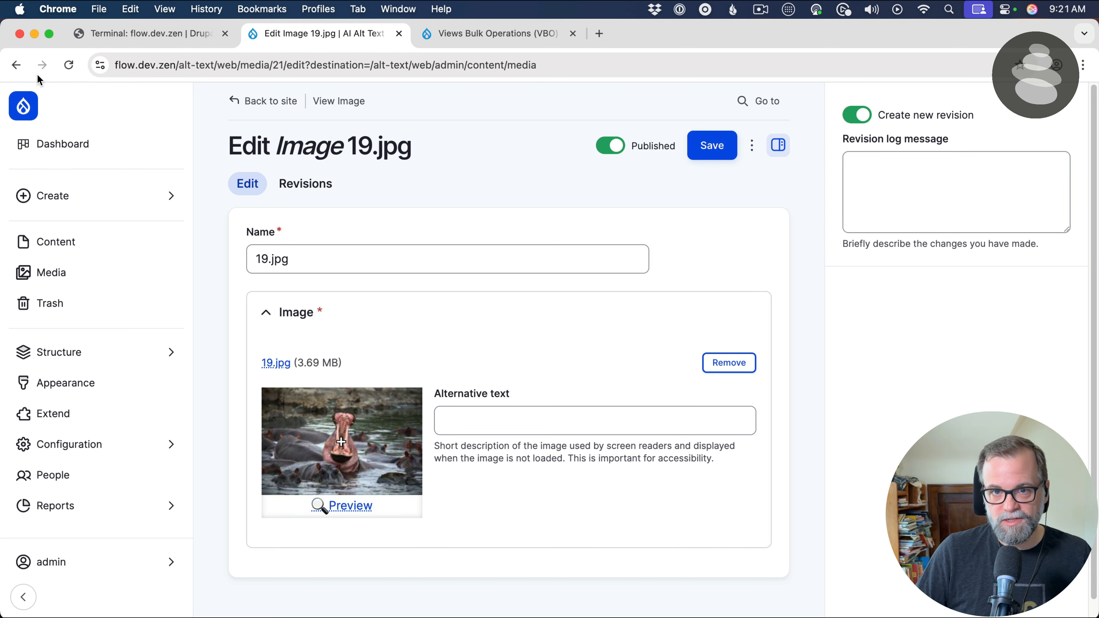
click(20, 66)
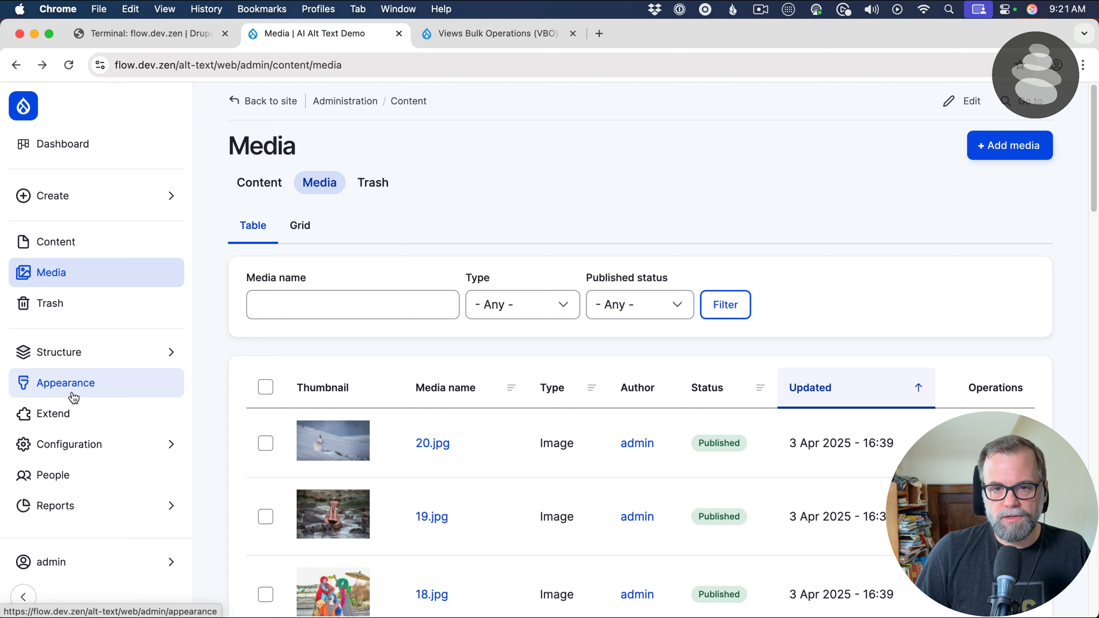
Start a new view in the site's Views structure and name it "Media Alt Text Fixer"
click(70, 365)
click(241, 416)
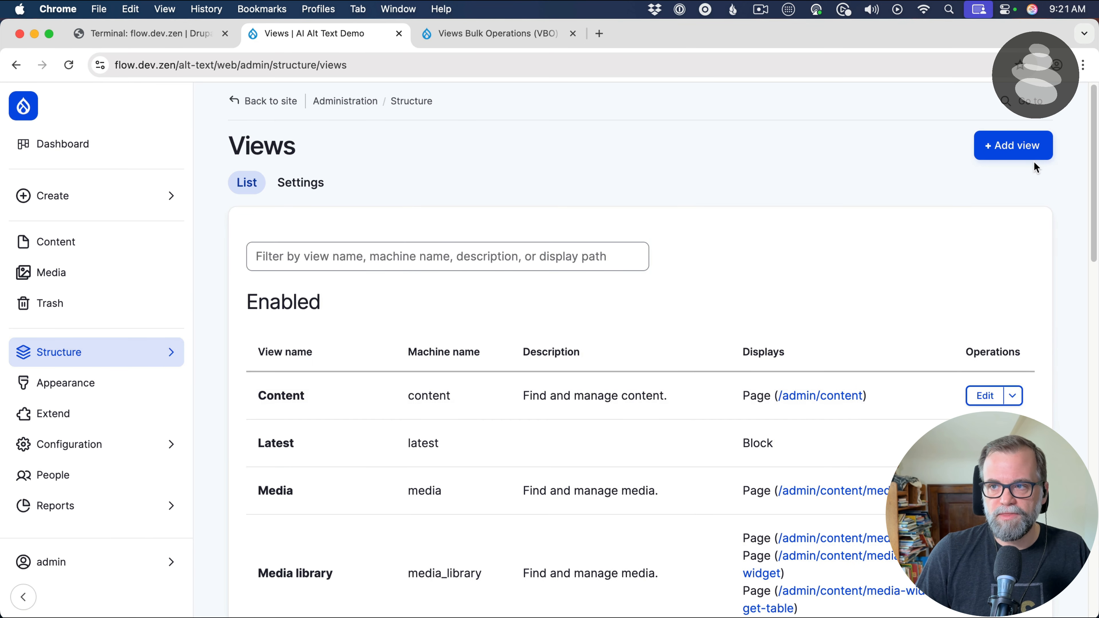
click(1021, 156)
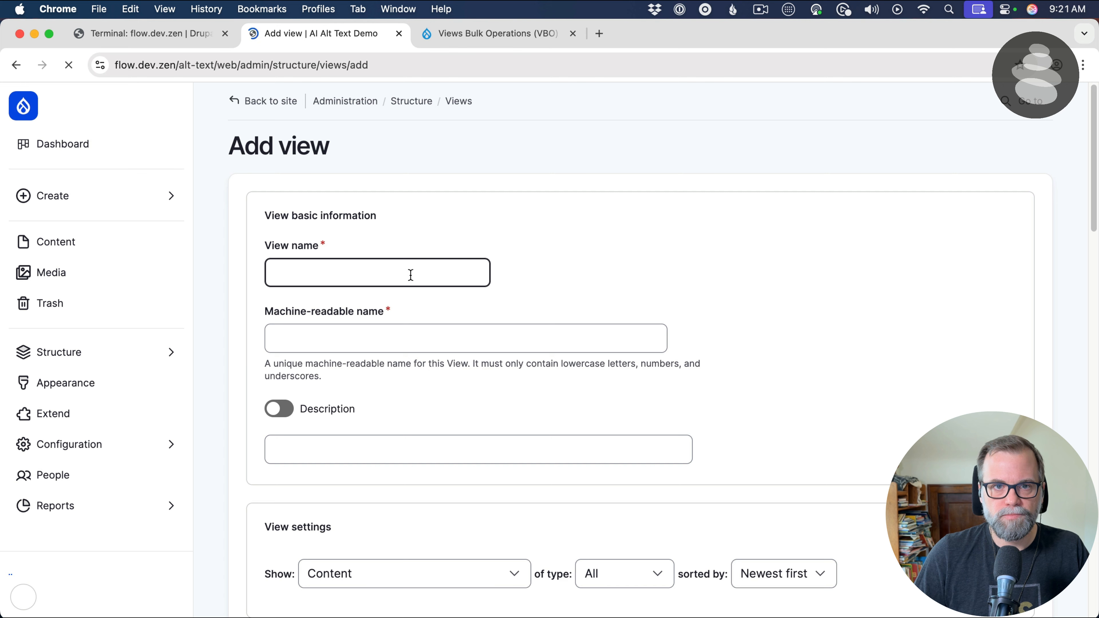
click(392, 282)
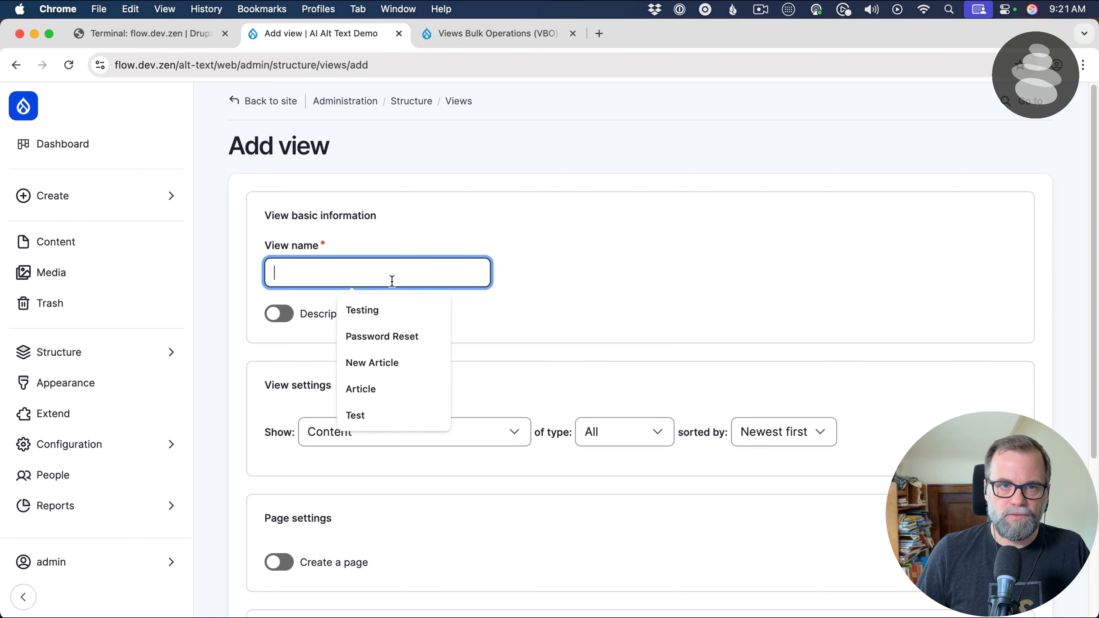
text(M)
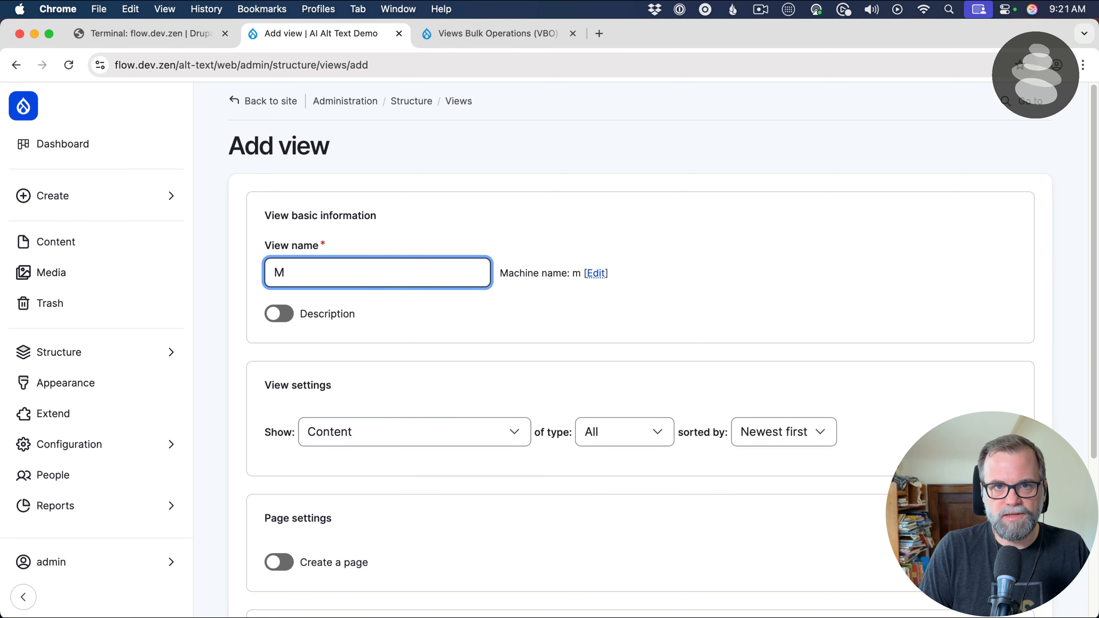
text(edia Alt )
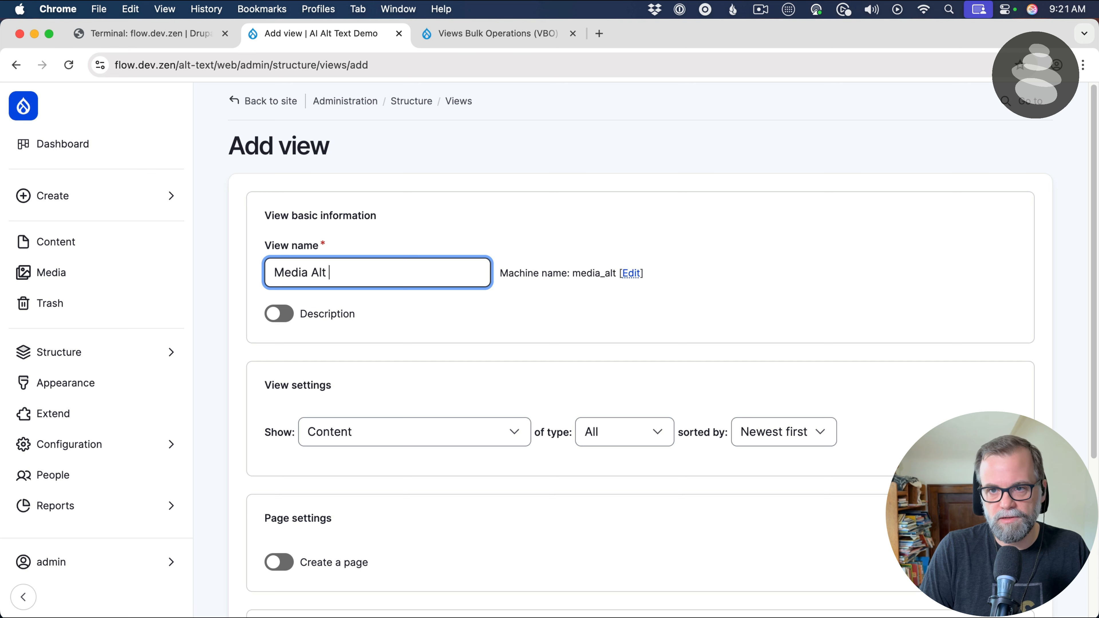
text(Text Fixer)
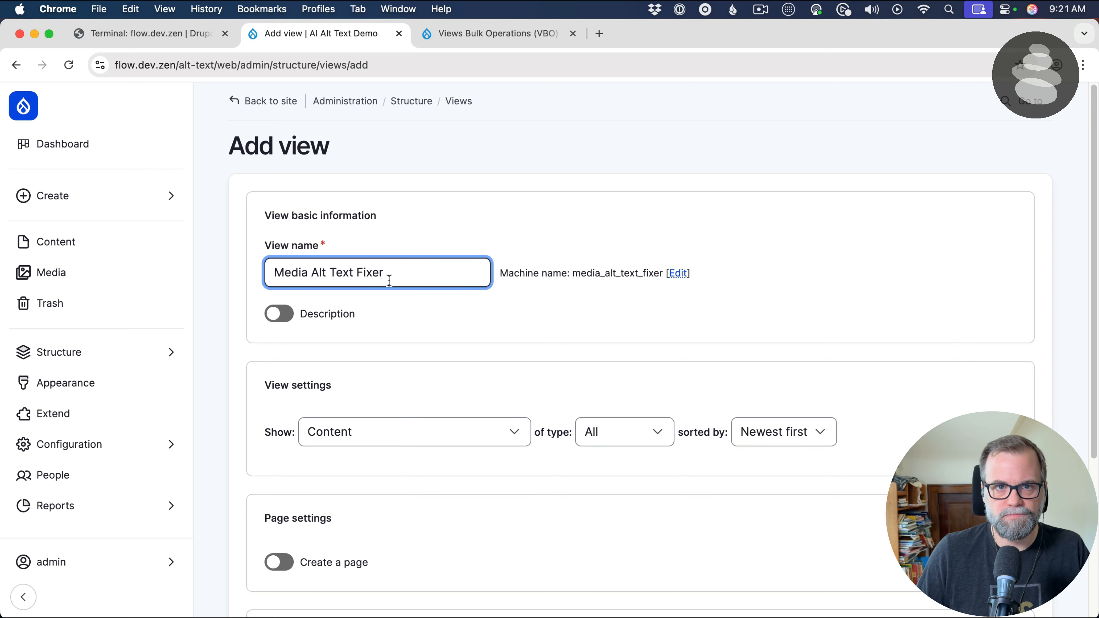
Set the new view to show Media of type Image
scroll(478, 272, down, 2)
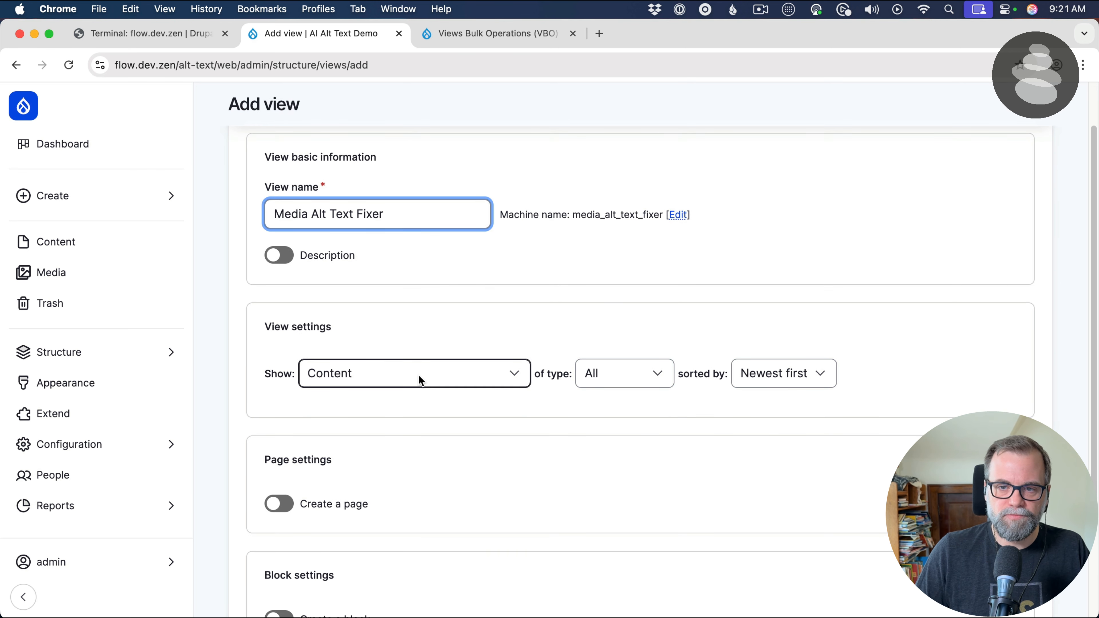
click(418, 374)
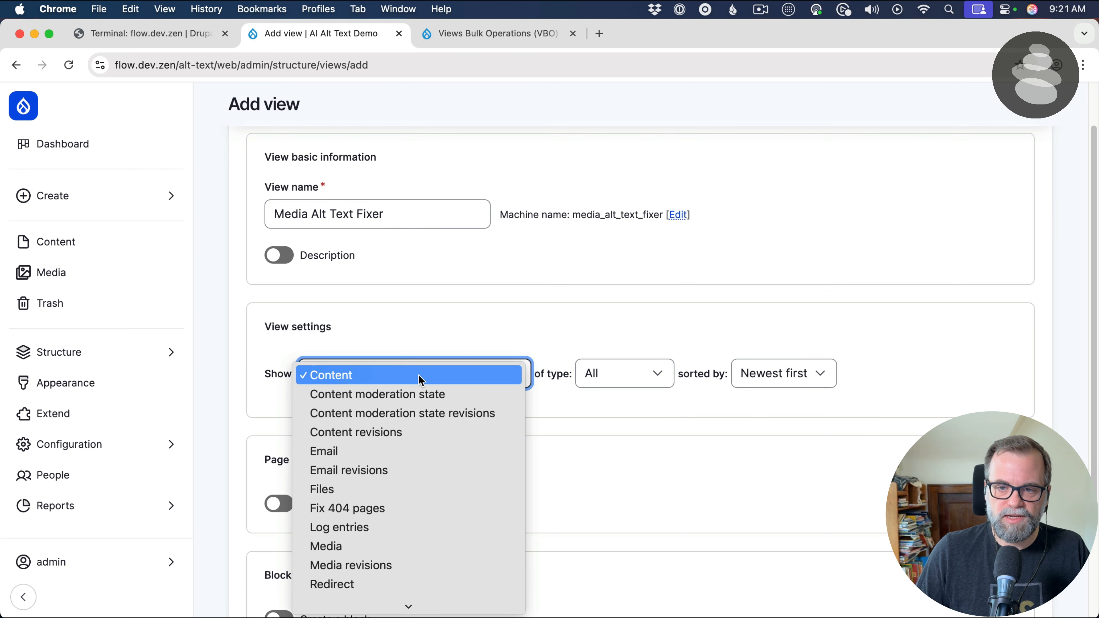
click(384, 548)
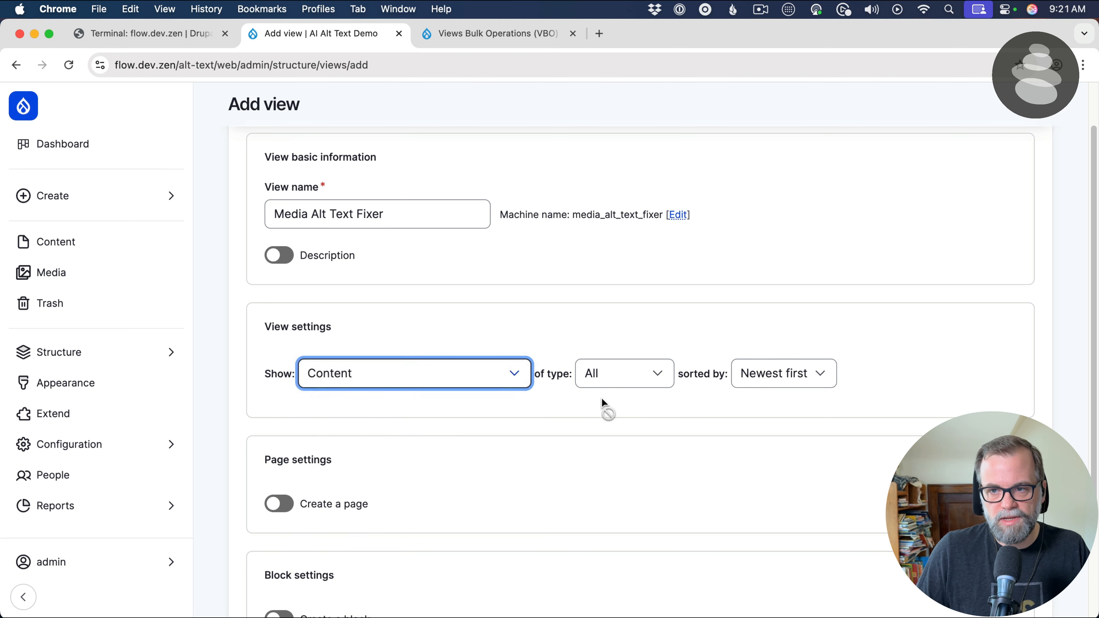
click(675, 383)
click(634, 413)
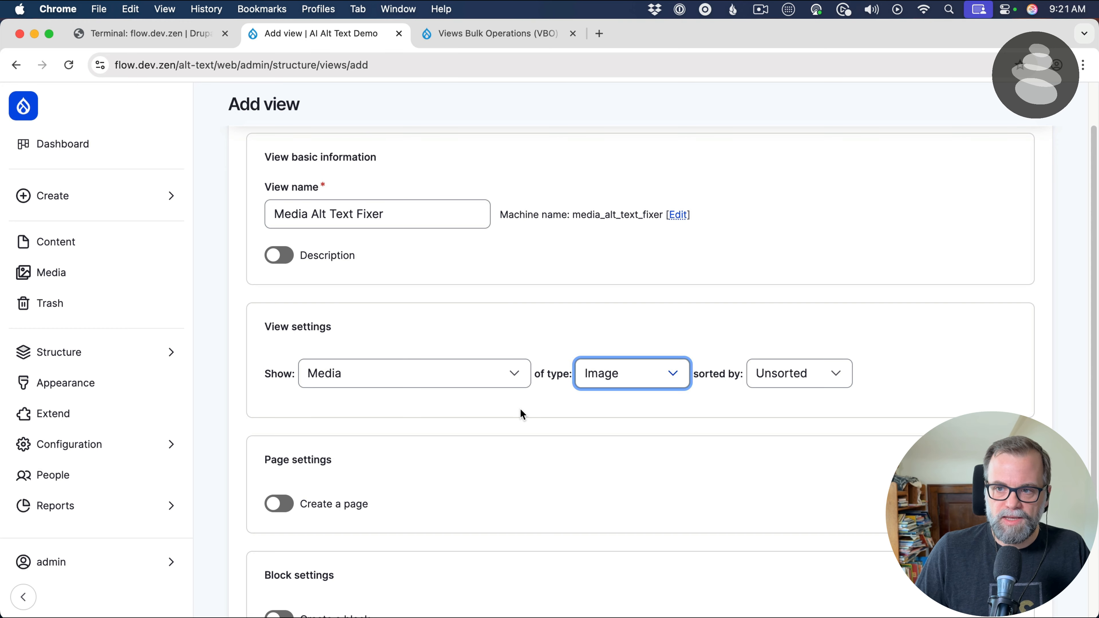
Enable a page for the view and set its path to admin/content/media-alt-text-fixer
scroll(519, 409, down, 3)
click(352, 392)
scroll(419, 367, down, 4)
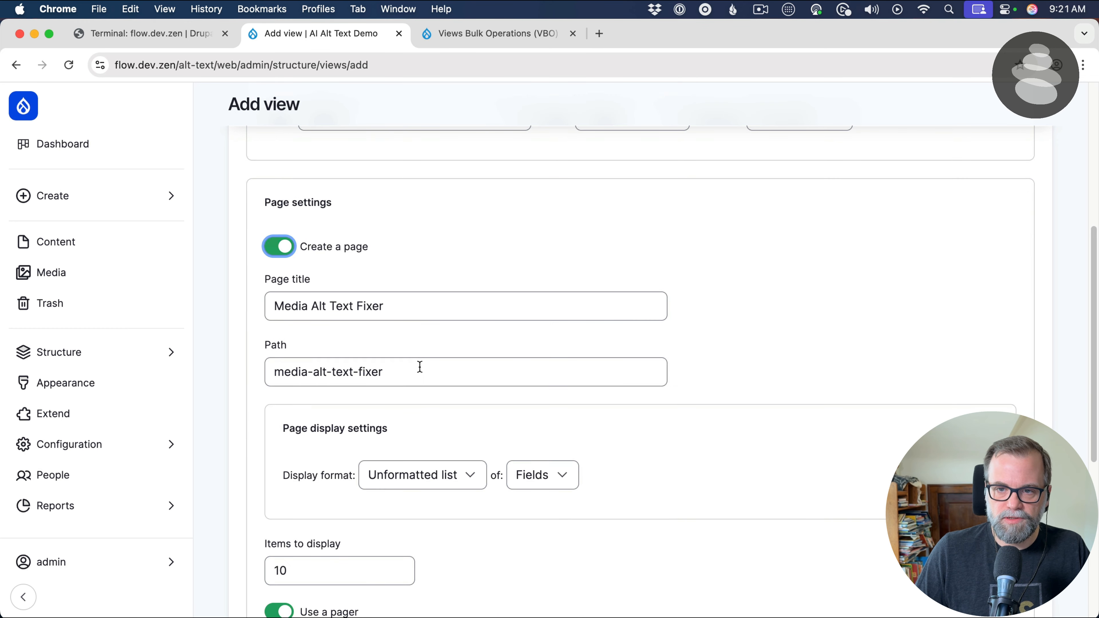
click(436, 374)
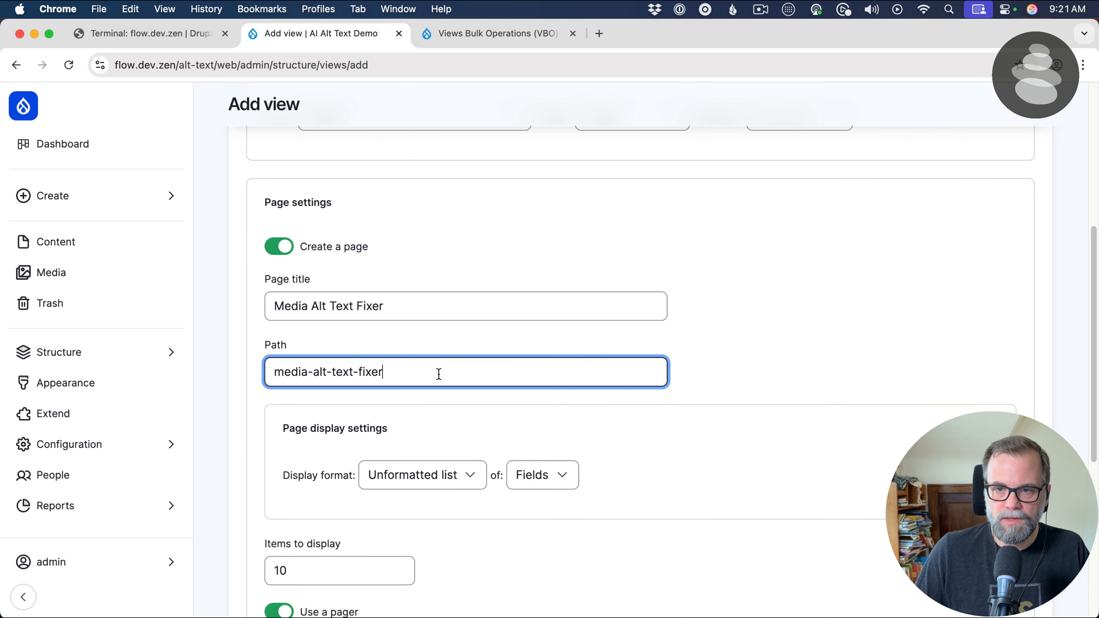
key(super+a)
text(admin/co)
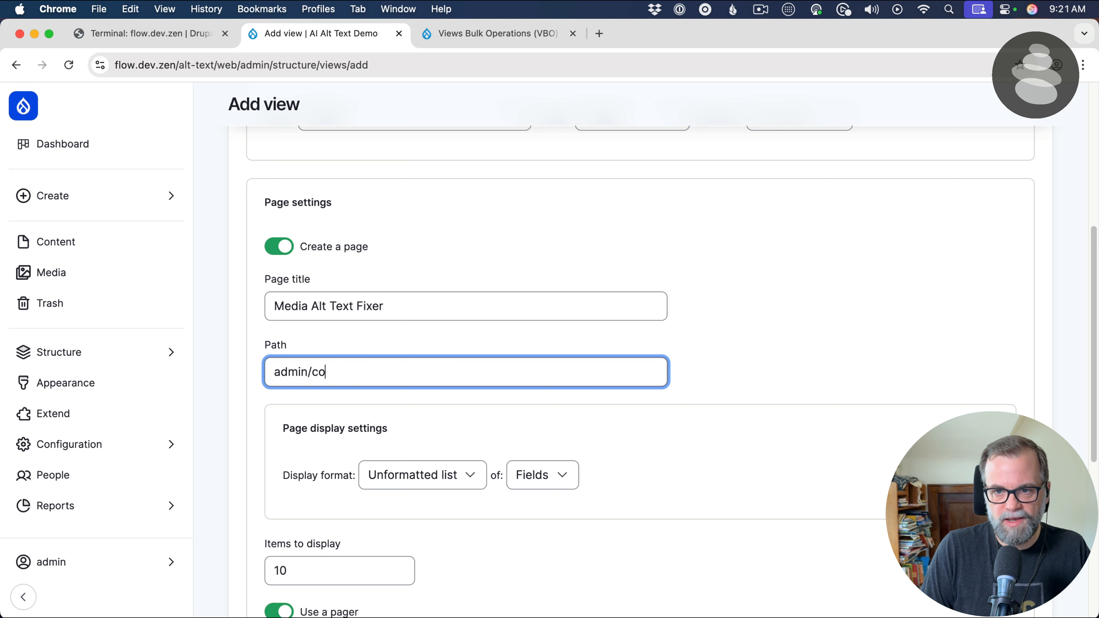
text(ntent/media-lat-)
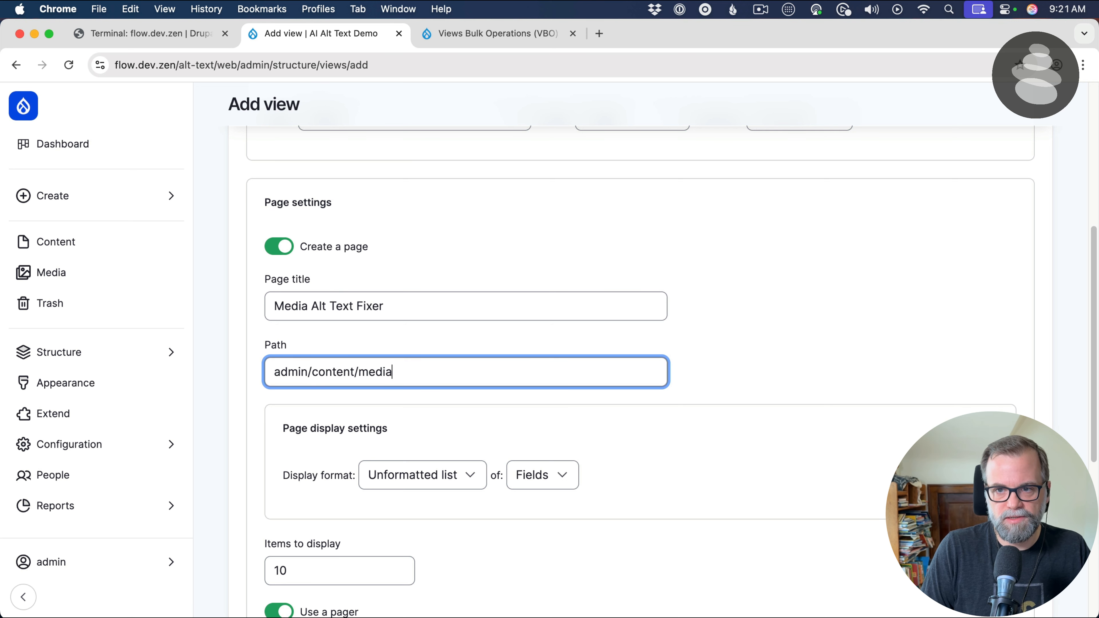
key(BackSpace)
key(BackSpace)
key(BackSpace)
key(BackSpace)
text(alt)
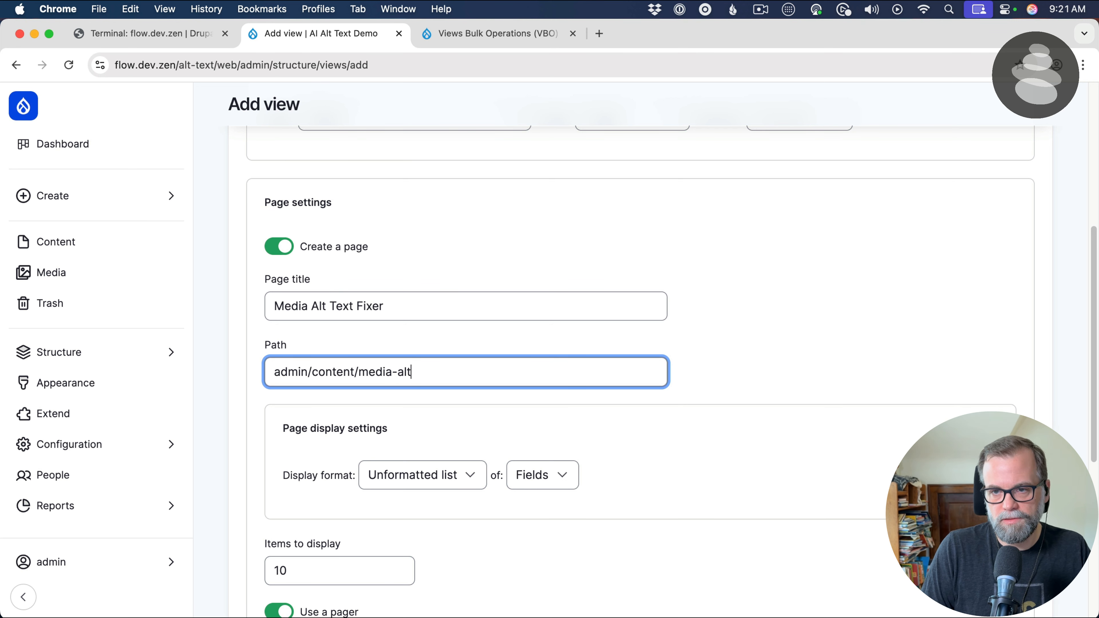
text(-text-fix)
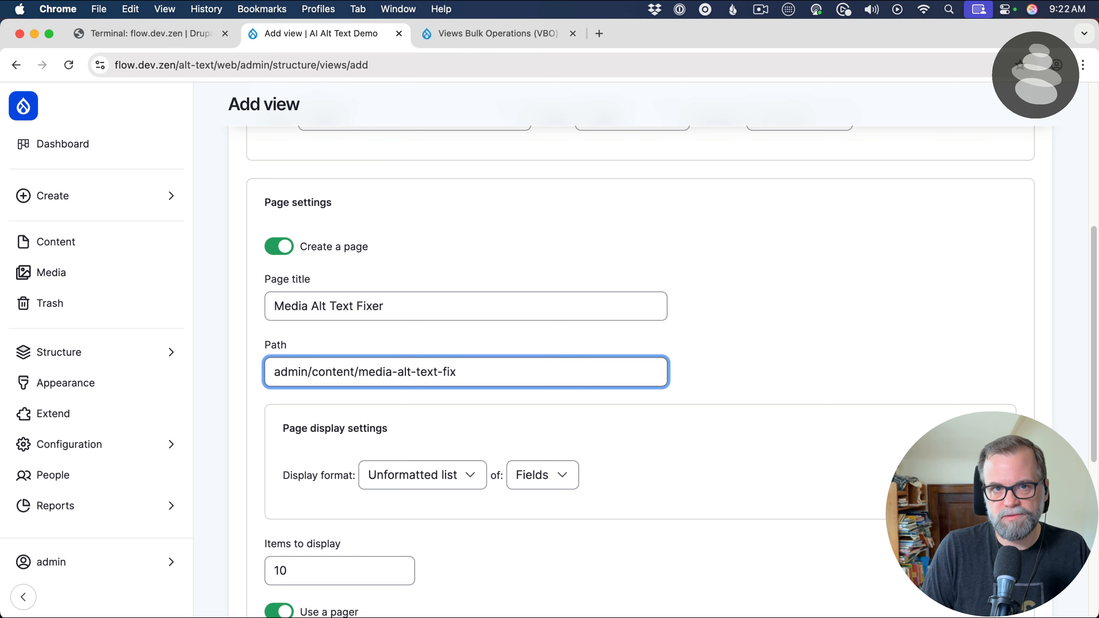
text(e)
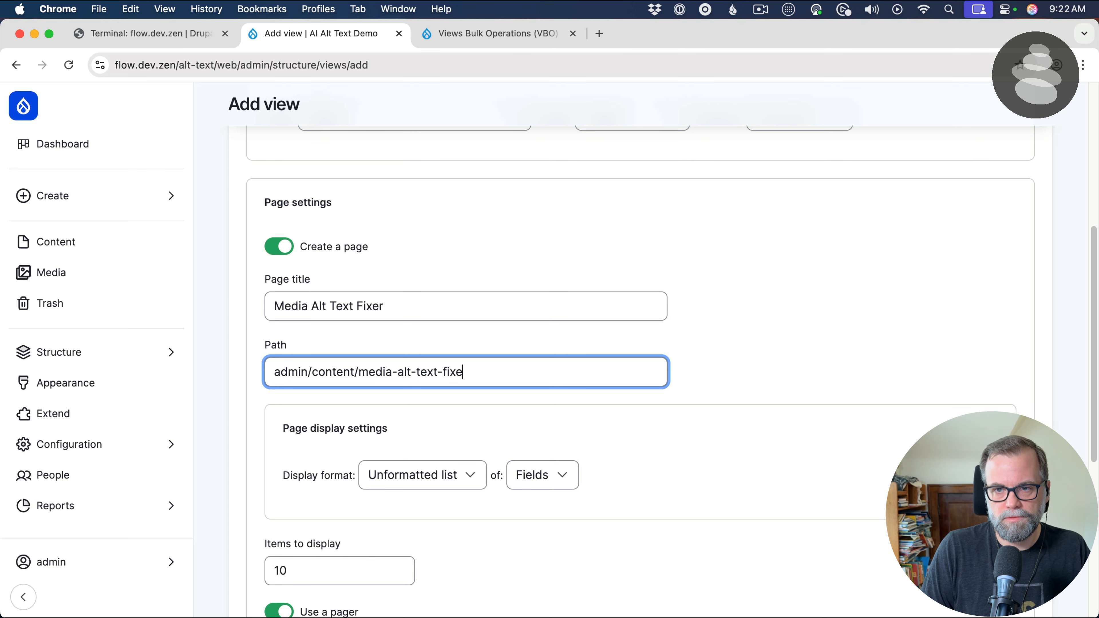
text(r)
Set the page's display format to Table and the number of items to display to 50
scroll(473, 367, down, 2)
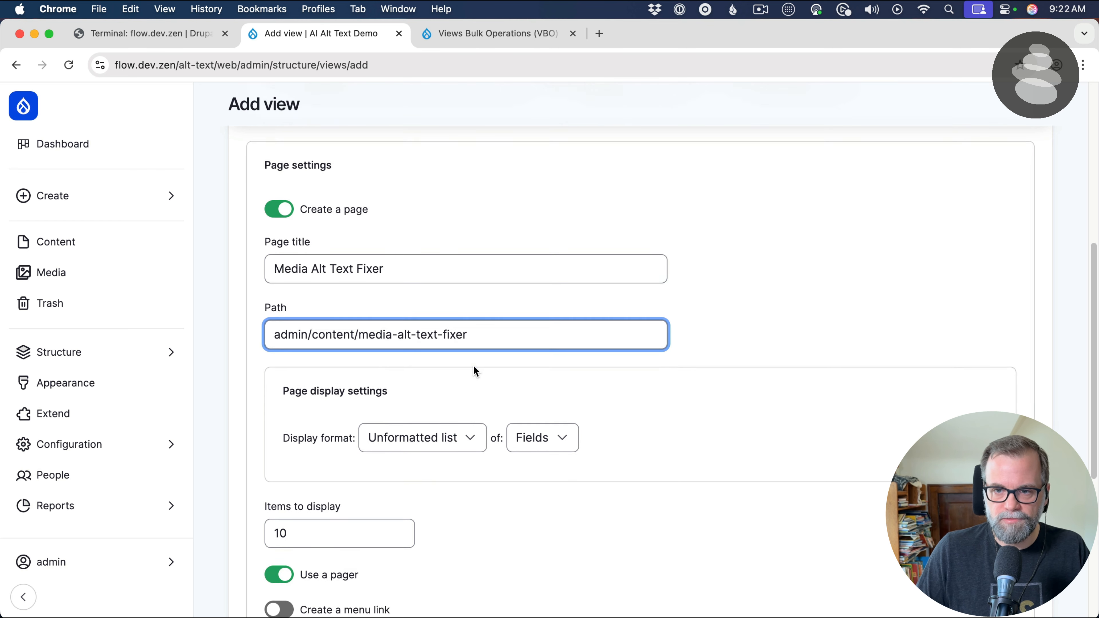
scroll(458, 403, down, 2)
click(442, 387)
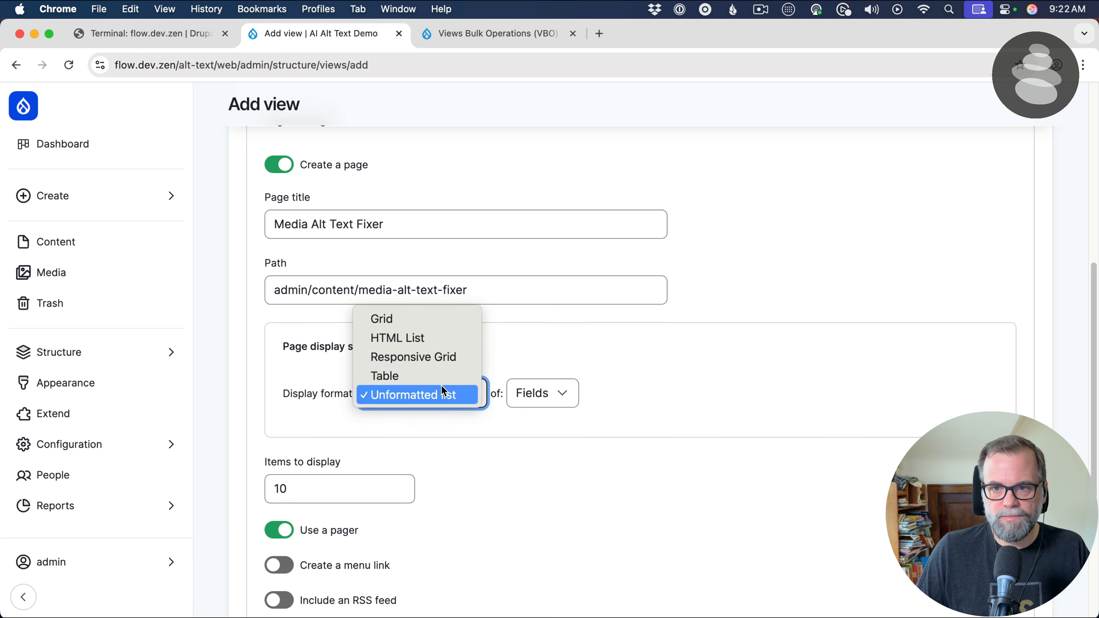
click(442, 376)
click(317, 471)
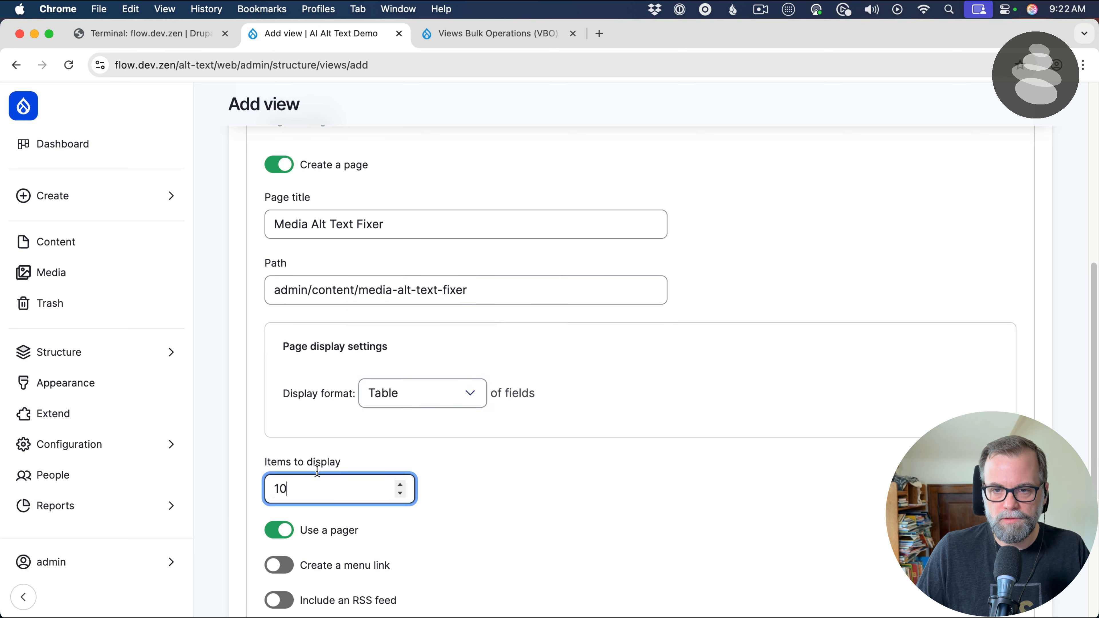
double_click(317, 471)
text(50)
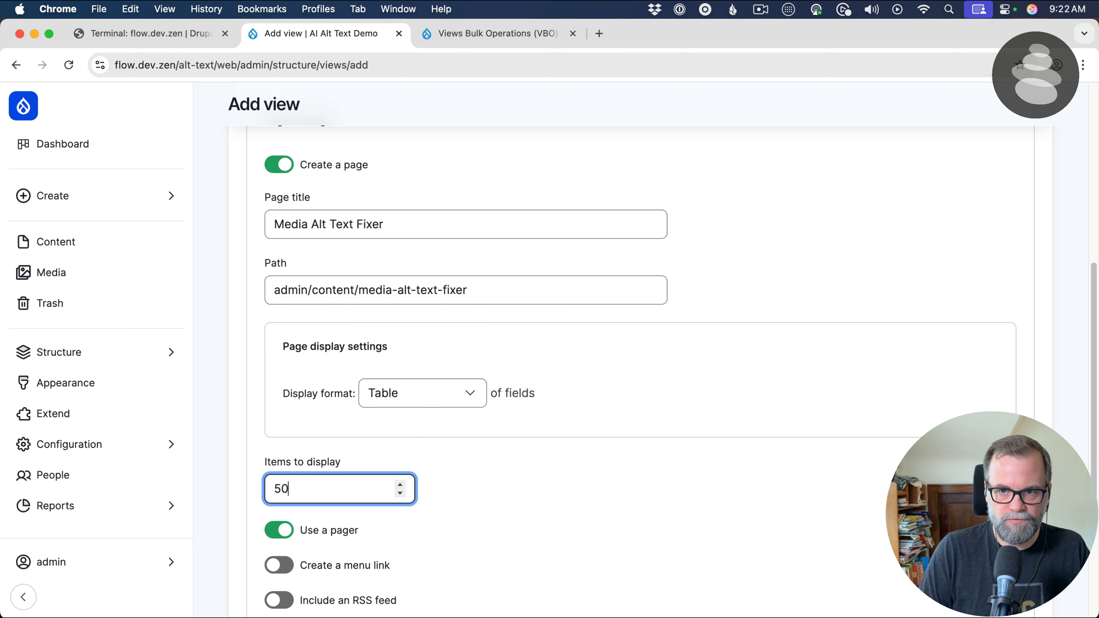
Save the new view and continue to its display configuration
scroll(340, 480, down, 3)
scroll(340, 480, down, 5)
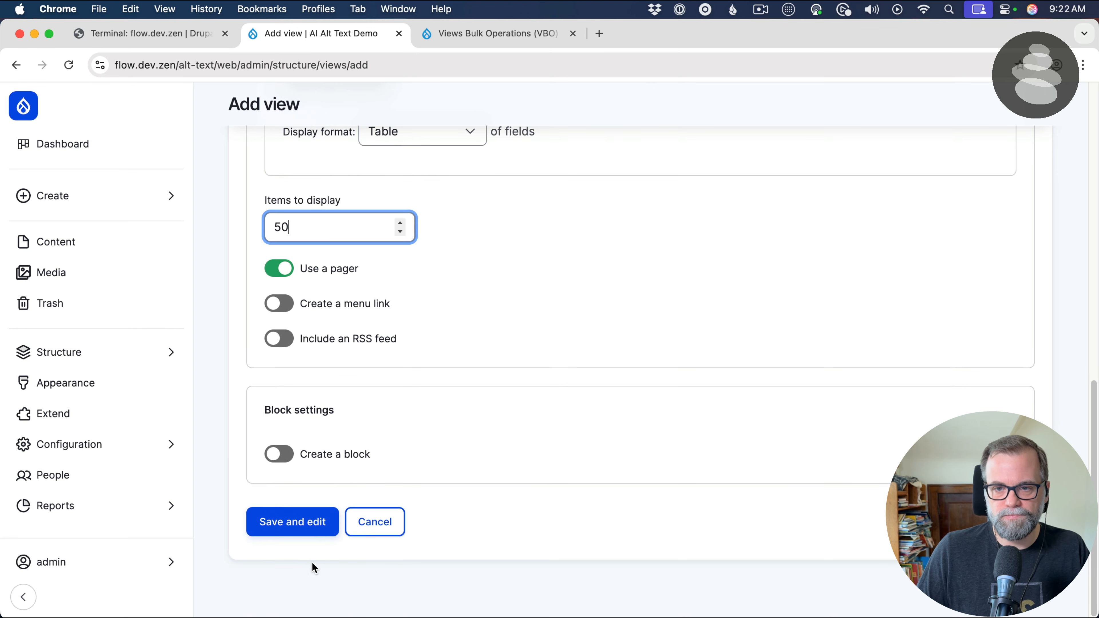
click(306, 528)
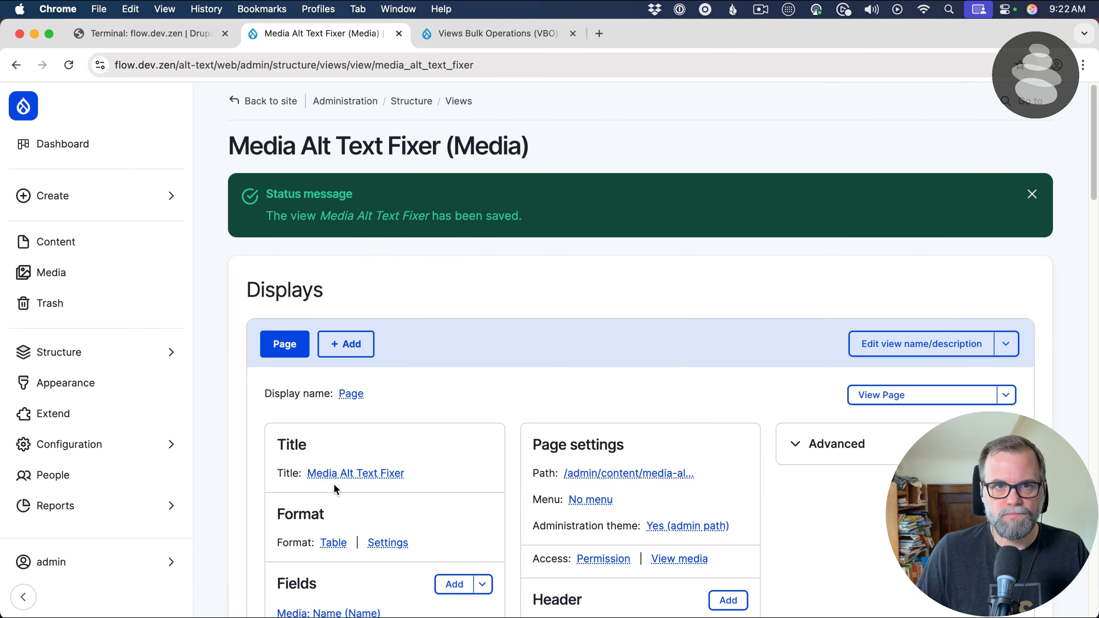
scroll(333, 484, down, 10)
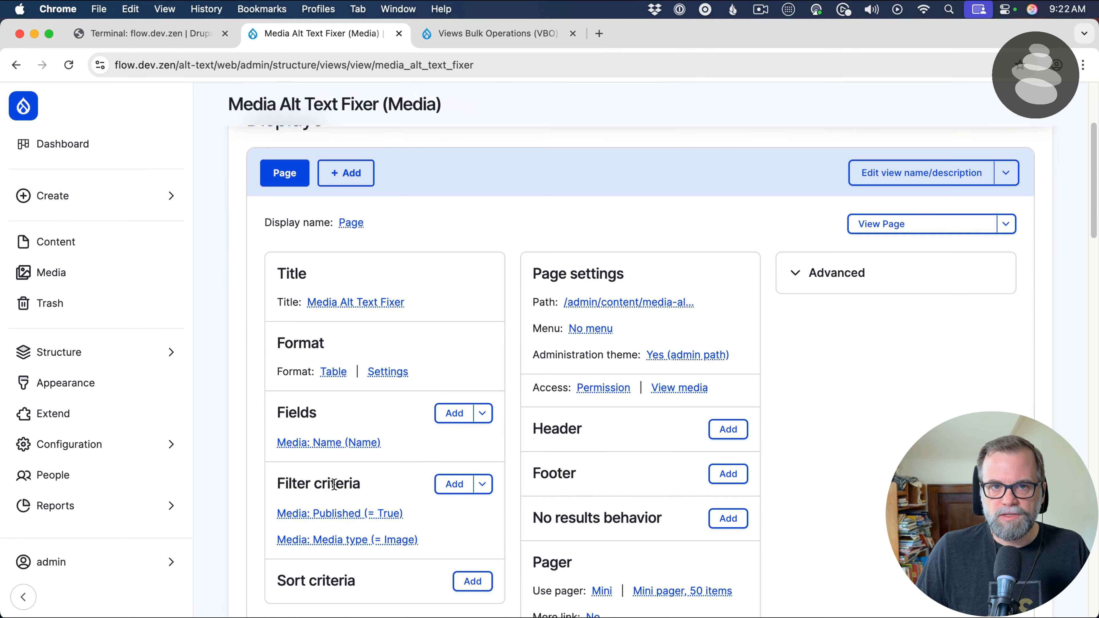
Search the available fields for "image" and "thumb", and add the Media Image field that appears in image
scroll(335, 483, down, 12)
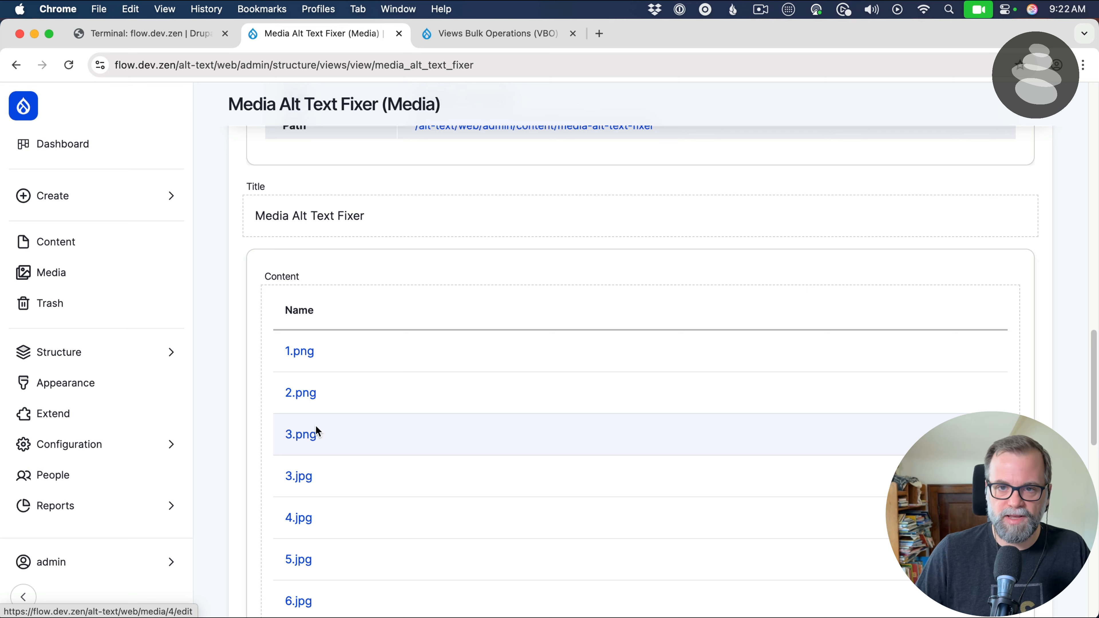
scroll(356, 385, up, 15)
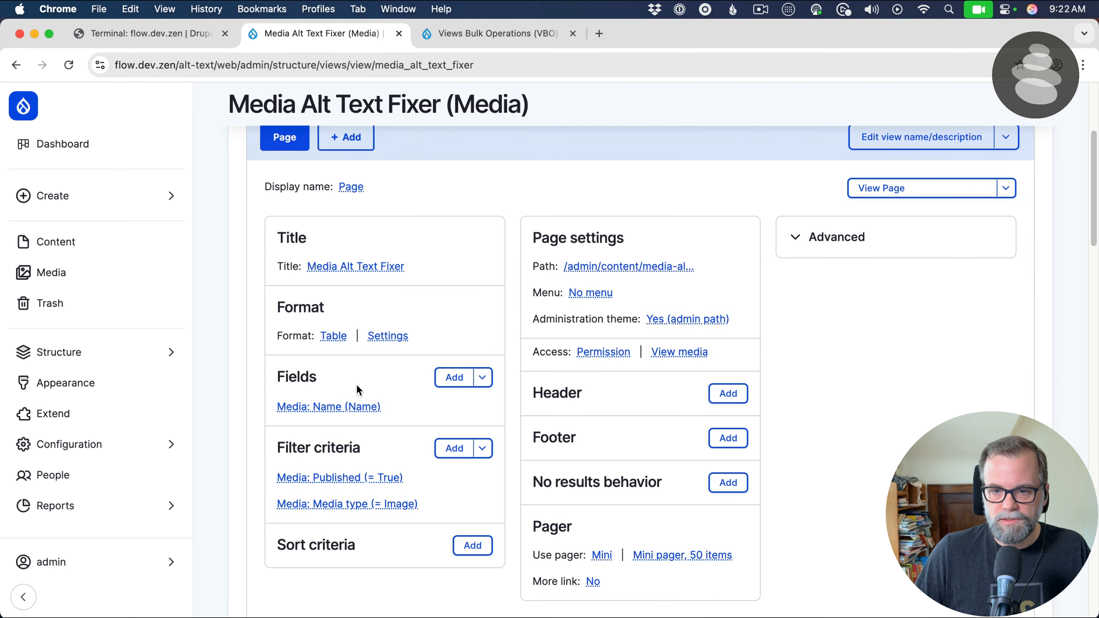
click(455, 377)
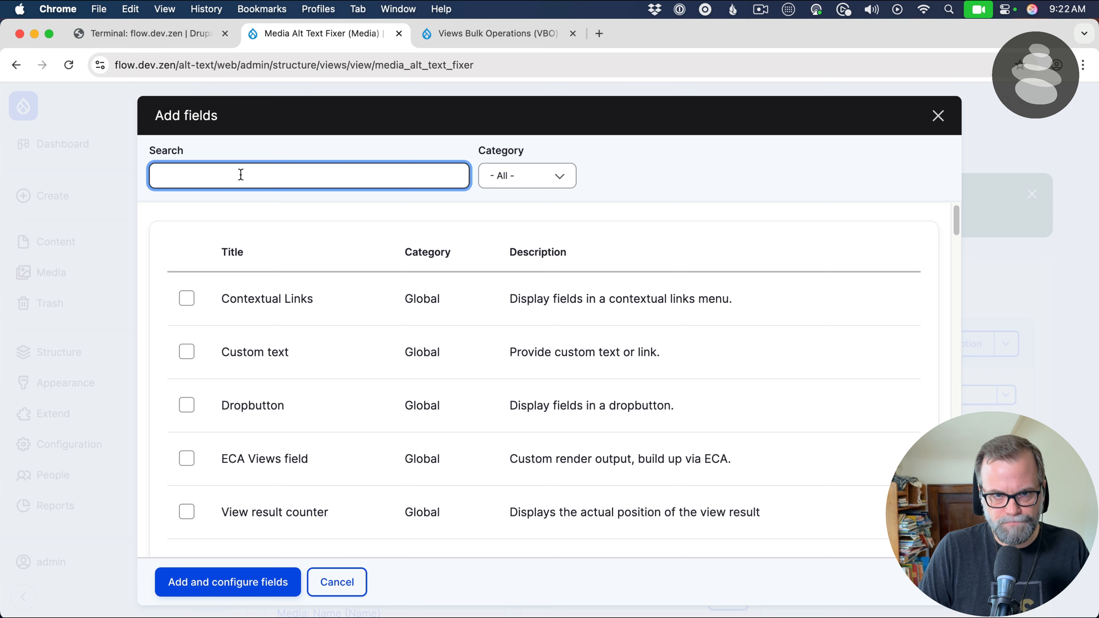
text(image)
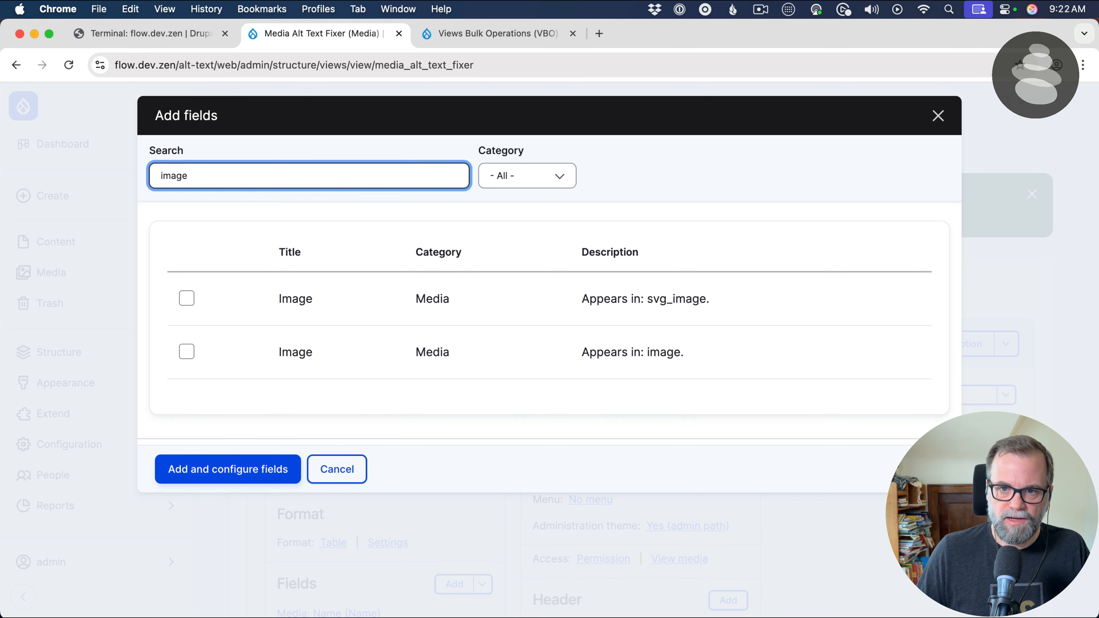
drag(262, 167, 148, 156)
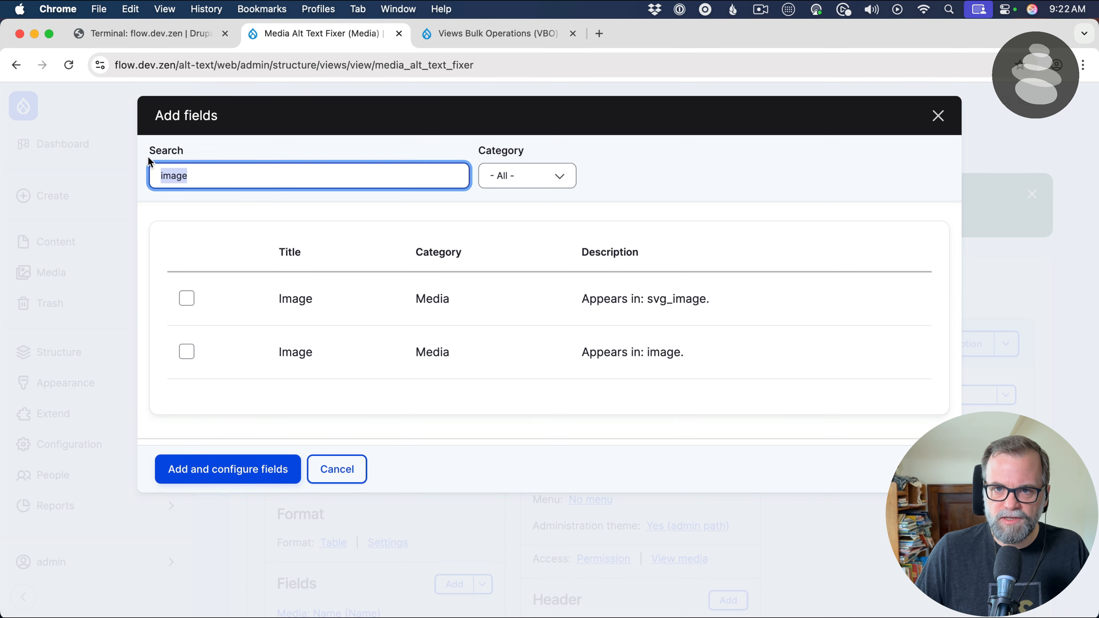
text(thumb)
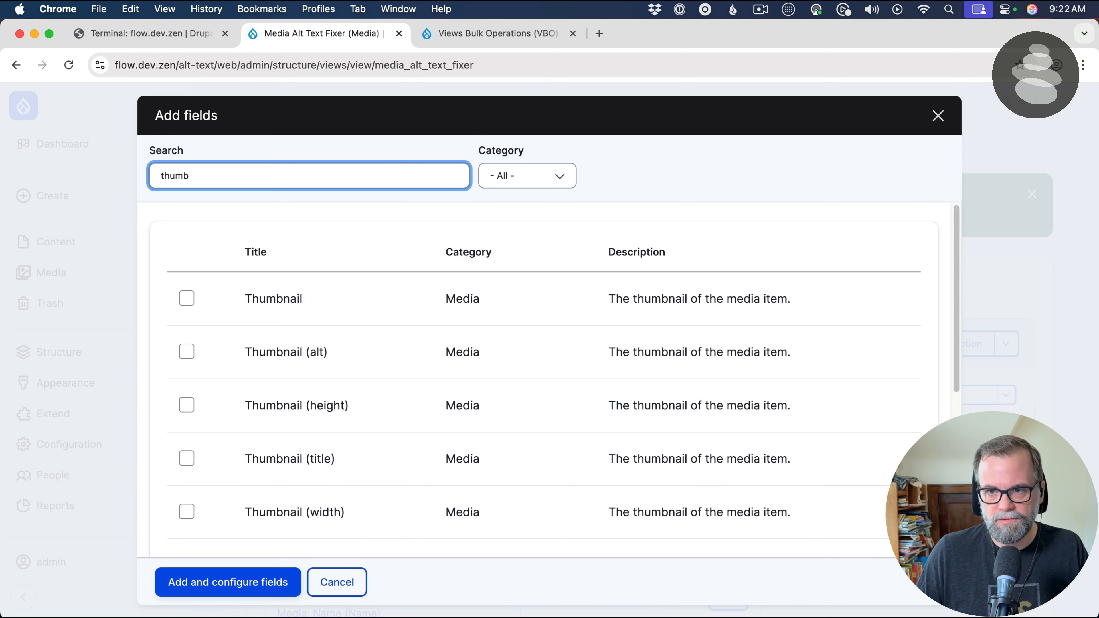
drag(195, 175, 93, 155)
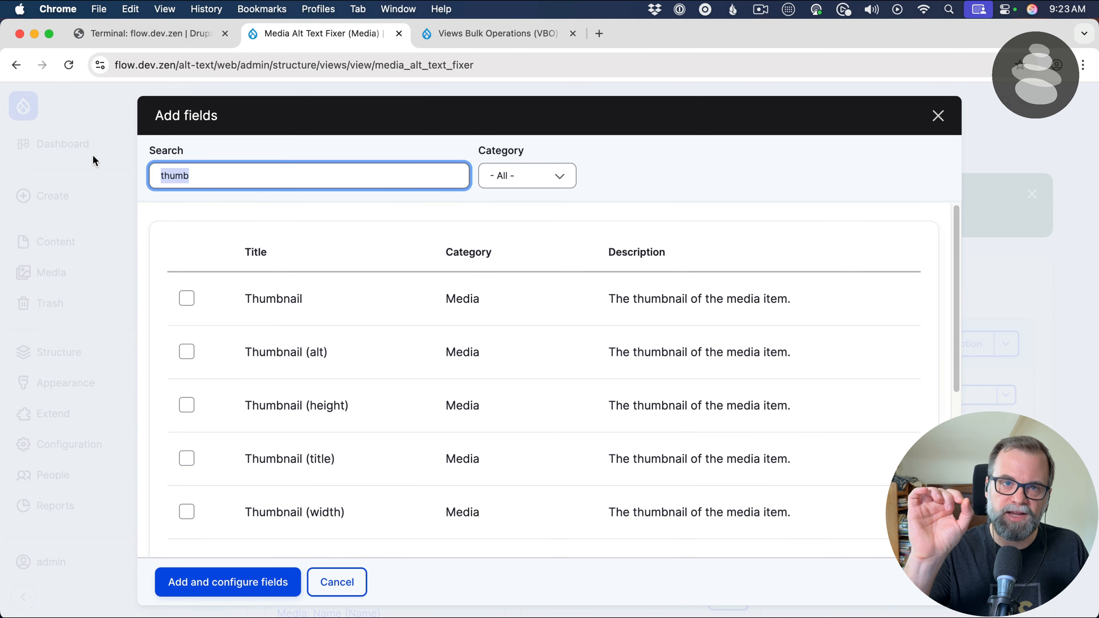
text(image)
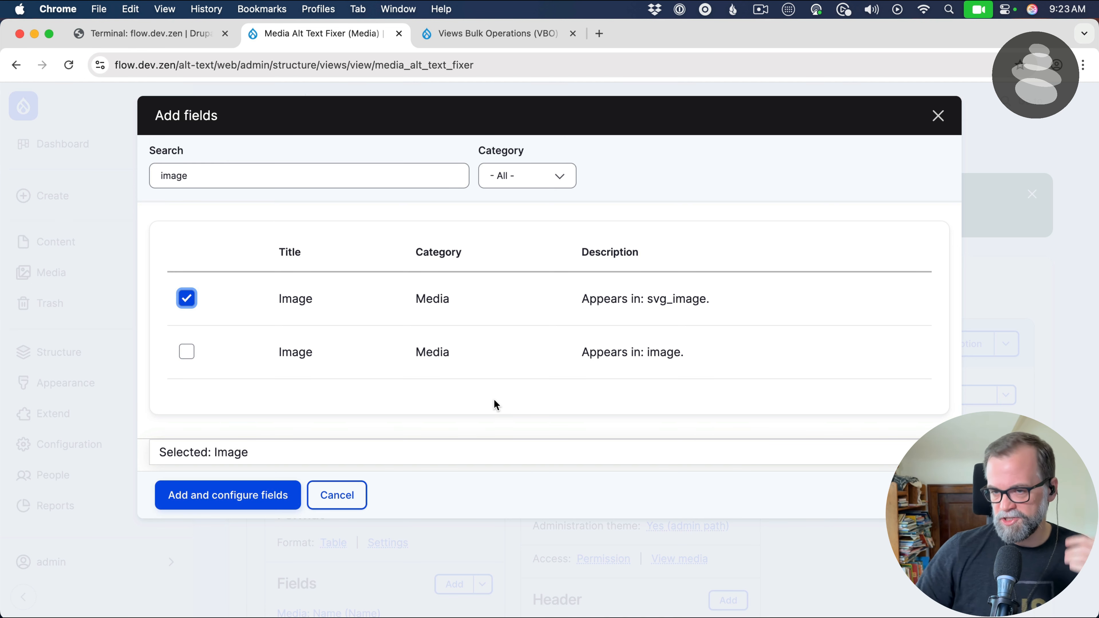
click(186, 298)
click(187, 353)
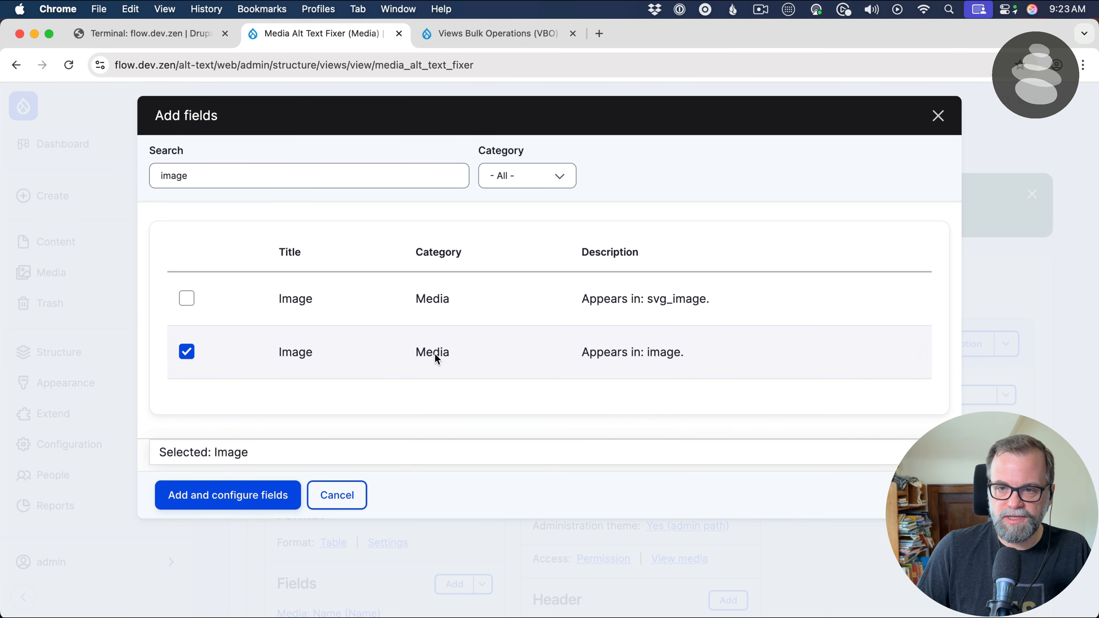
click(186, 494)
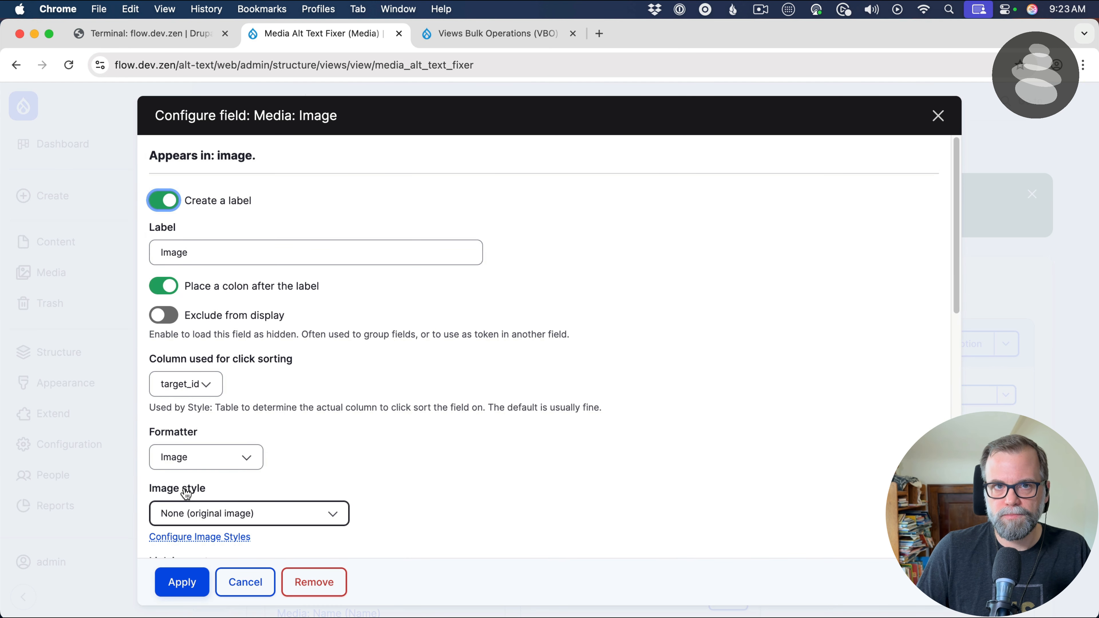
Keep the Image formatter for the new field, set its image style to Medium (220×220), and apply the configuration
scroll(195, 404, down, 3)
click(211, 386)
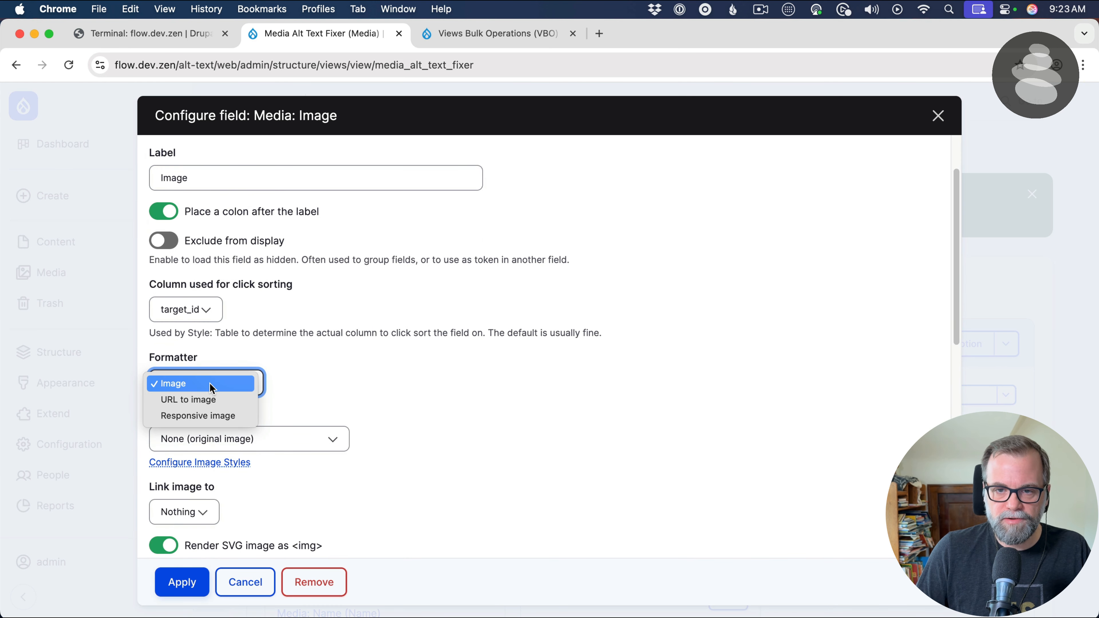
click(215, 384)
scroll(316, 393, down, 3)
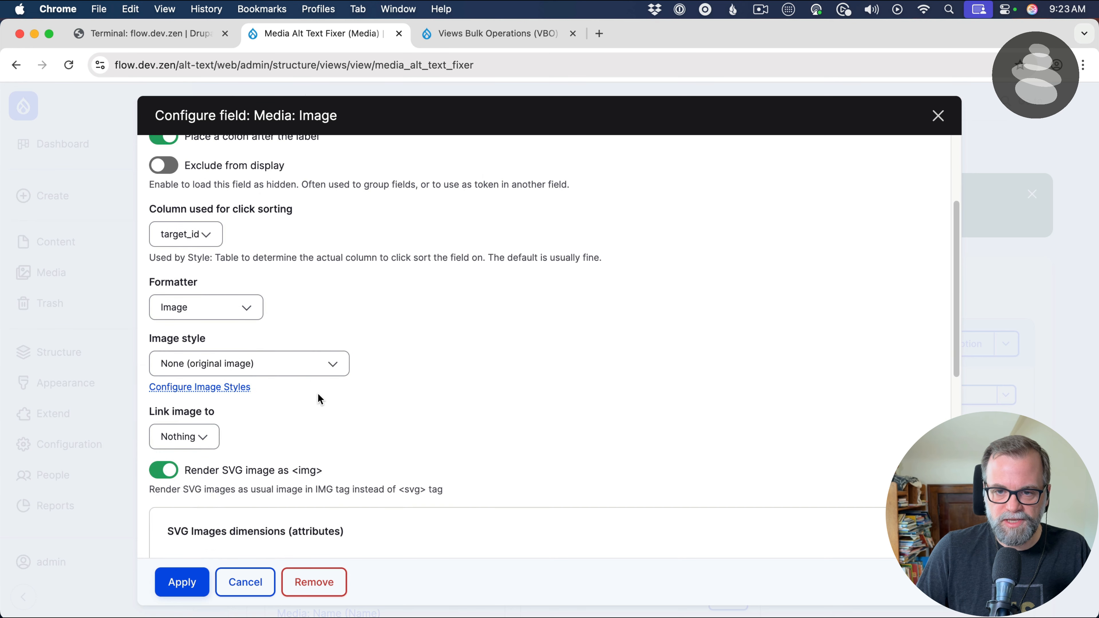
click(311, 366)
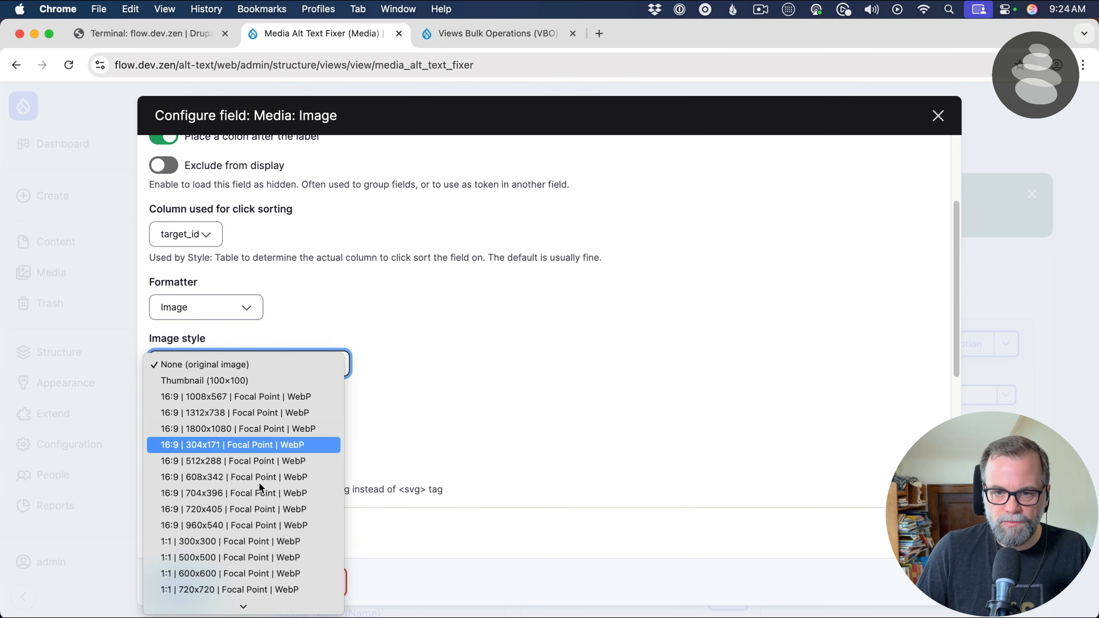
scroll(259, 480, down, 10)
click(263, 506)
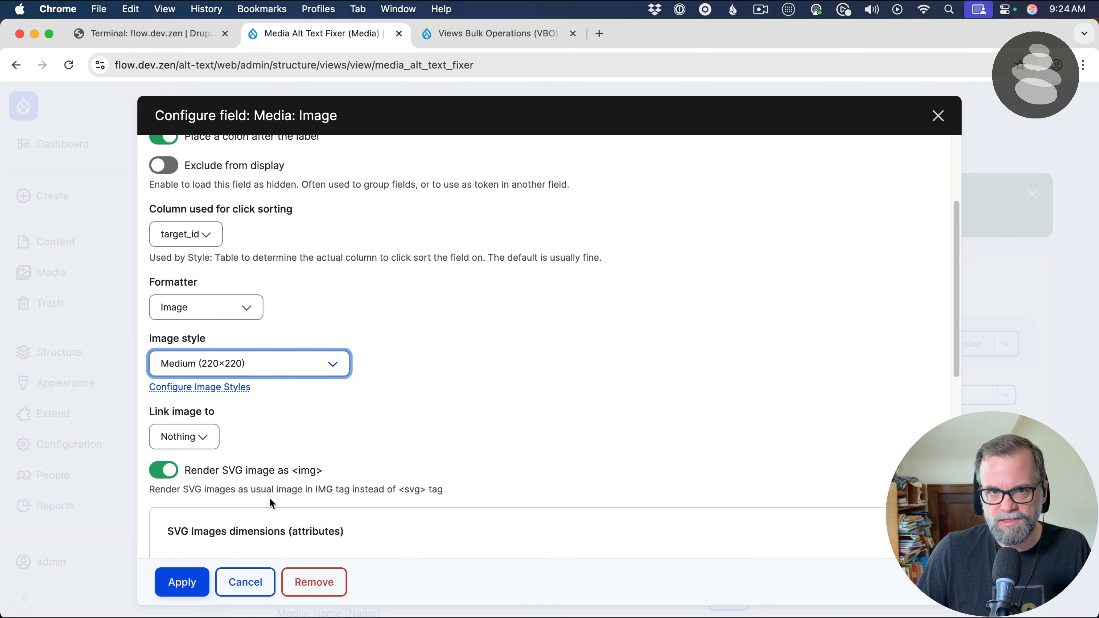
click(181, 582)
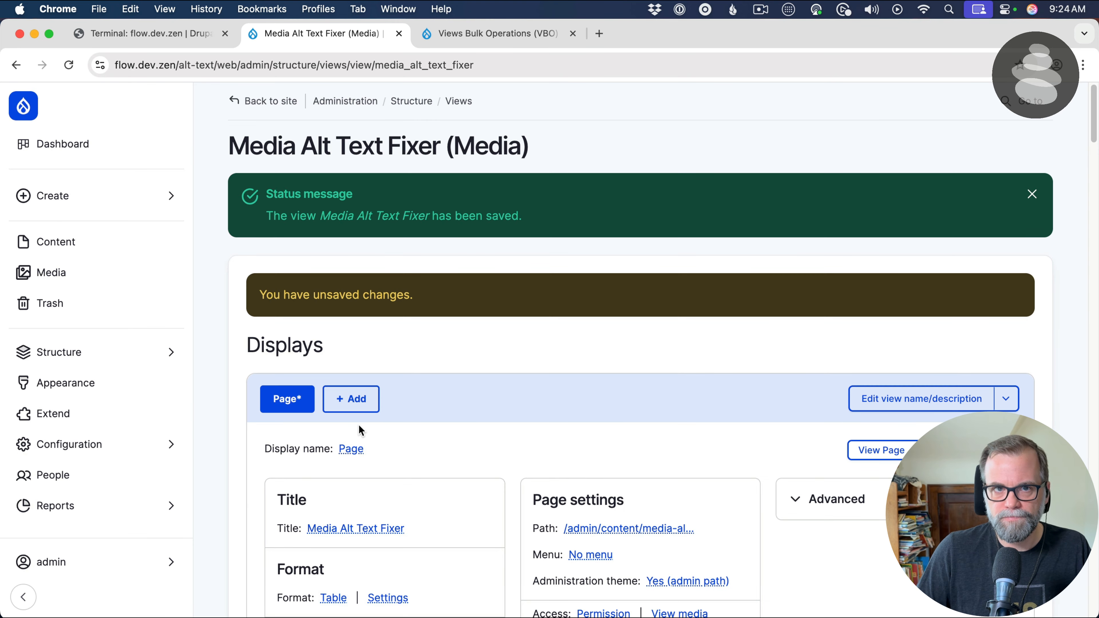
Examine the image column in the view's preview
scroll(358, 424, down, 20)
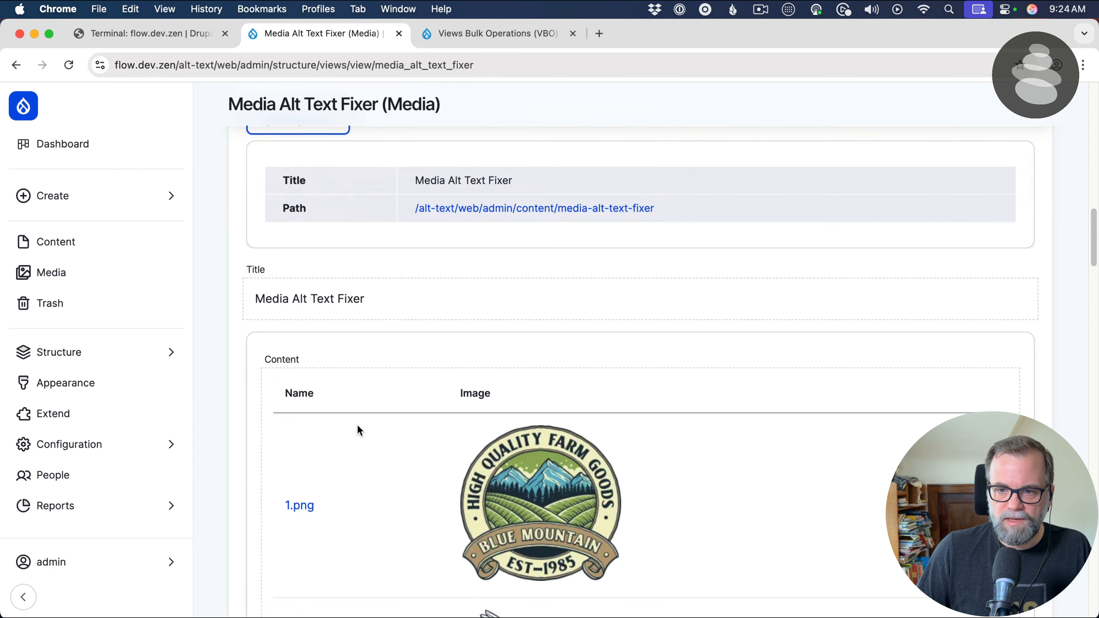
scroll(357, 424, down, 10)
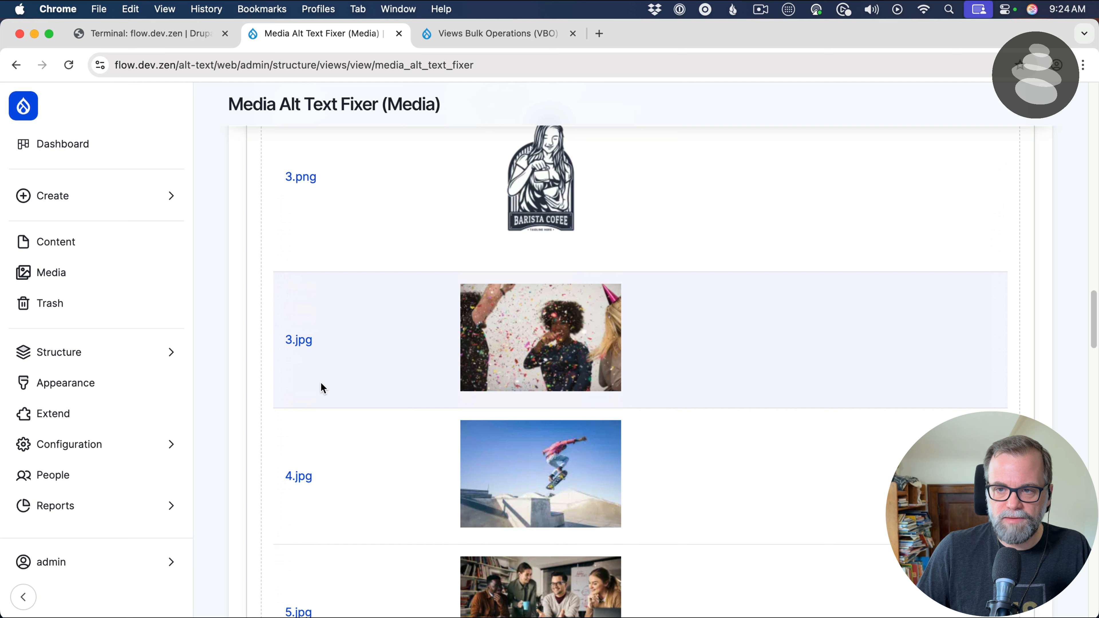
scroll(453, 404, up, 5)
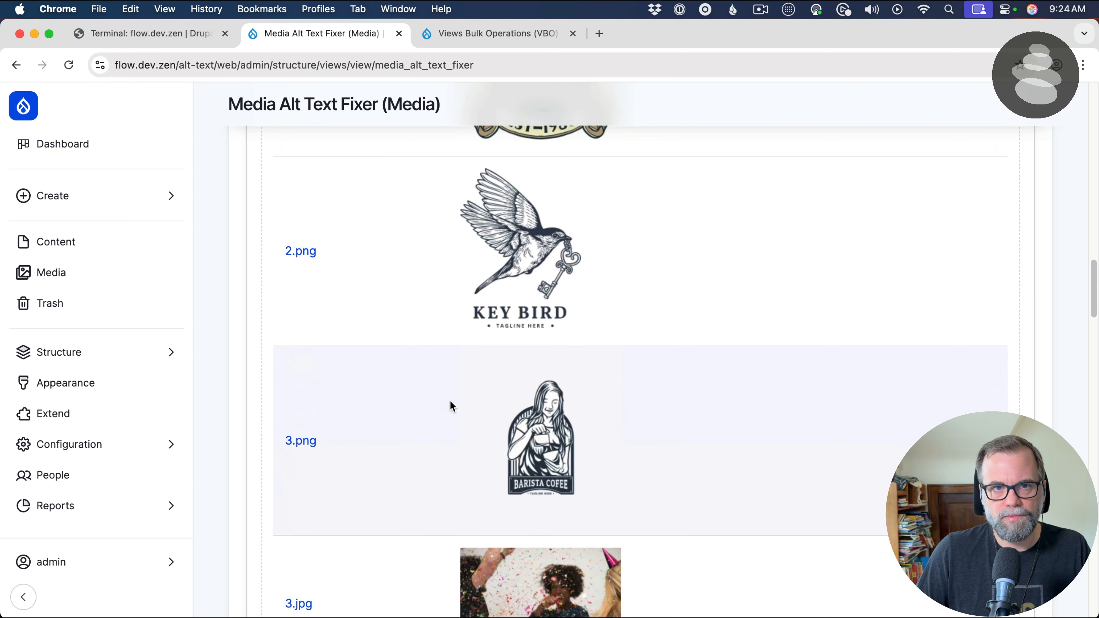
scroll(449, 402, up, 15)
scroll(450, 405, up, 10)
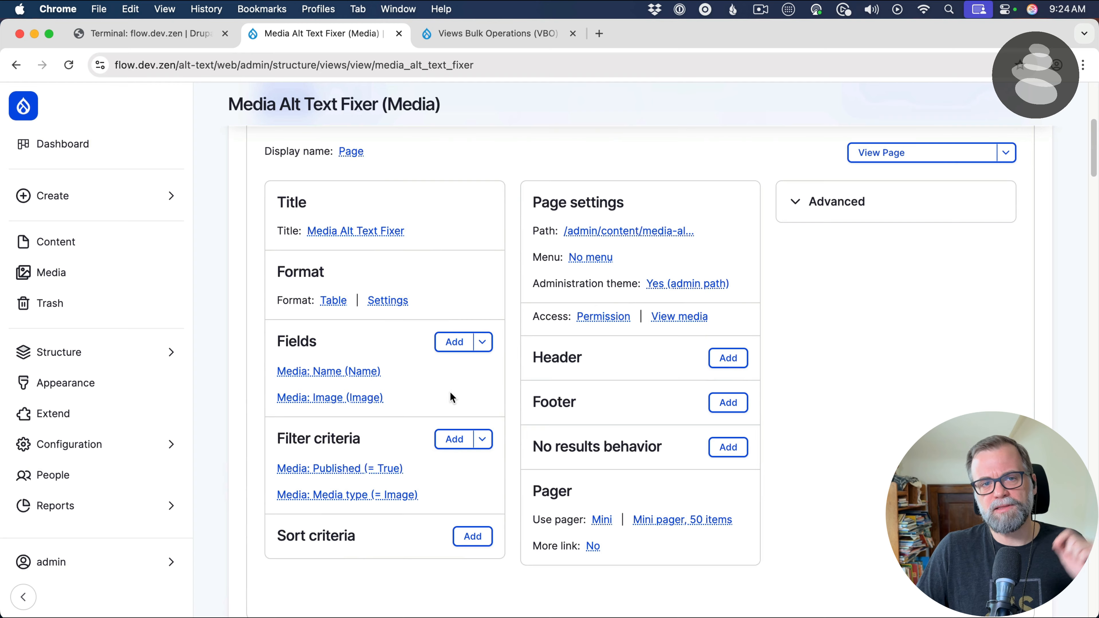
click(454, 342)
click(298, 203)
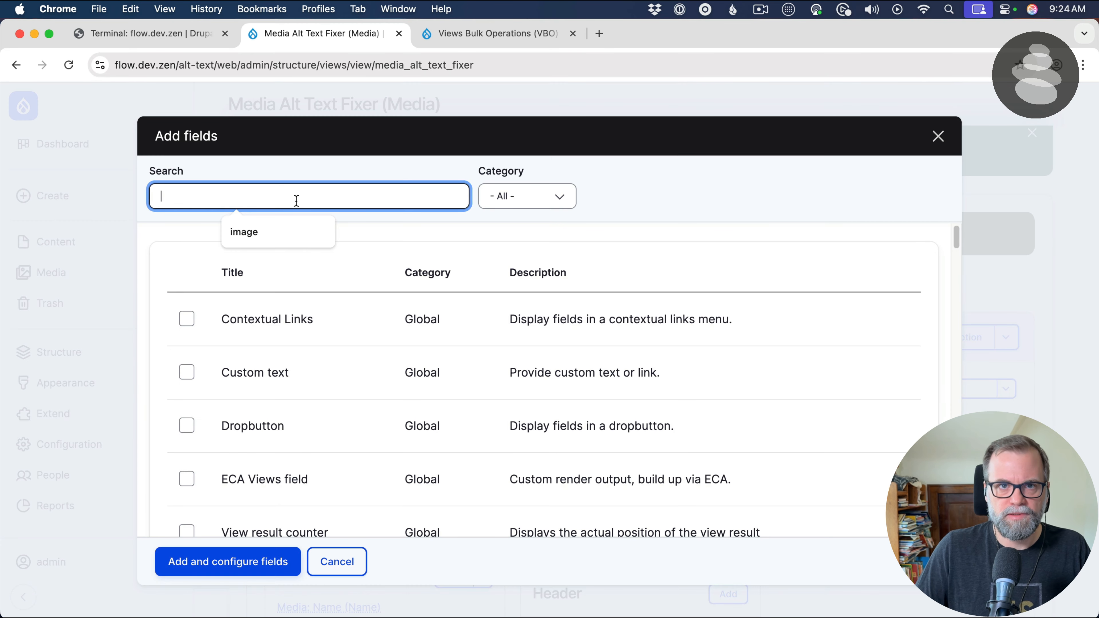
text(a)
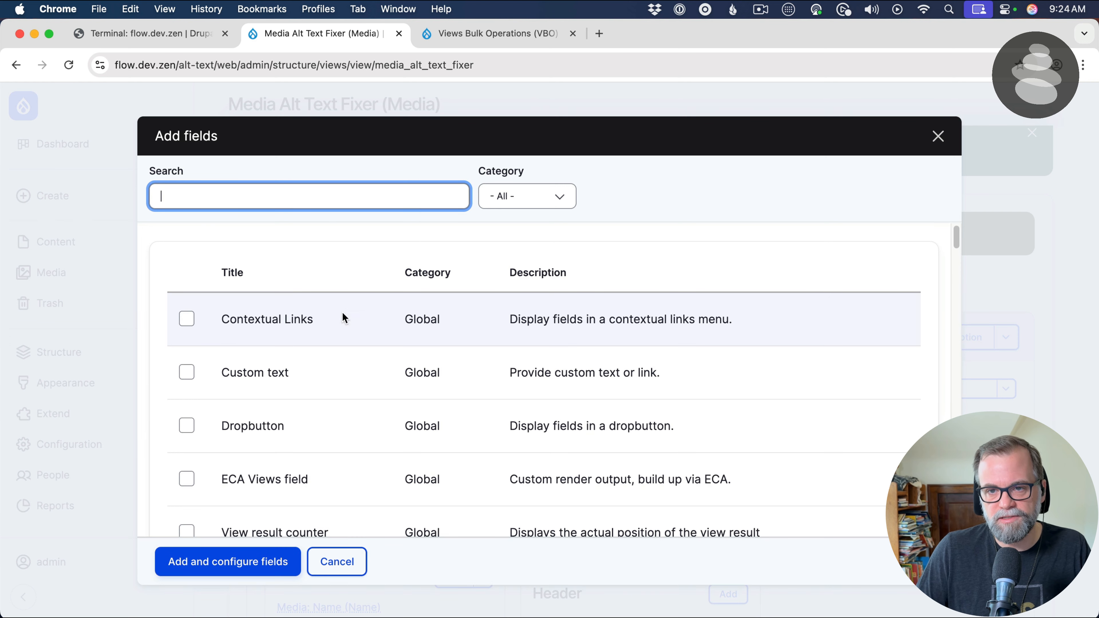
key(Escape)
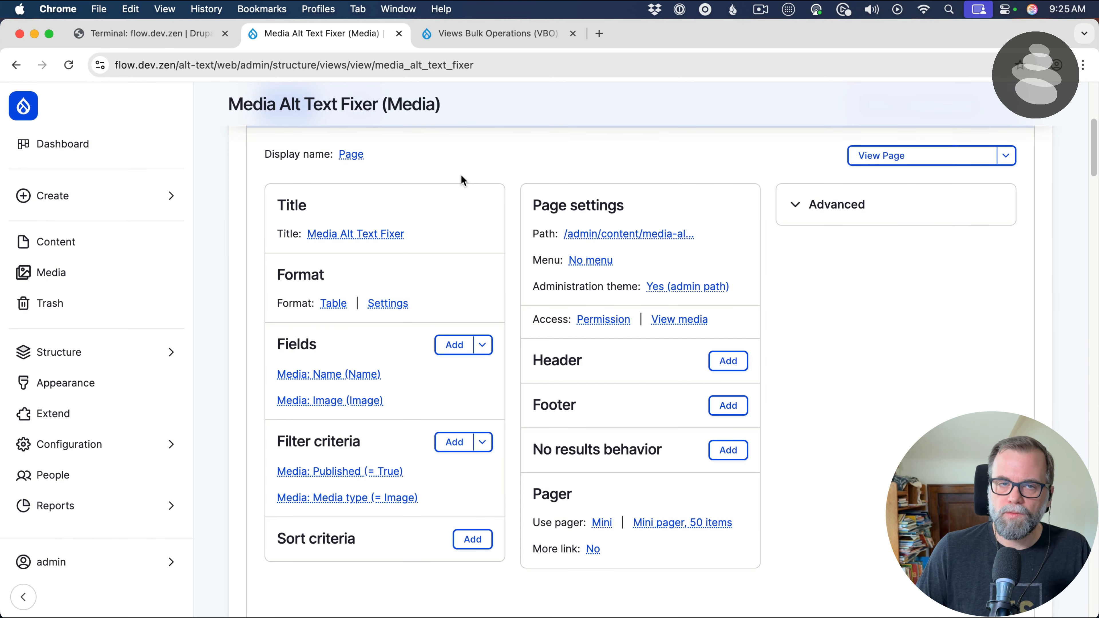
Add the Media Image field that appears in image a second time, applying its default configuration
click(446, 347)
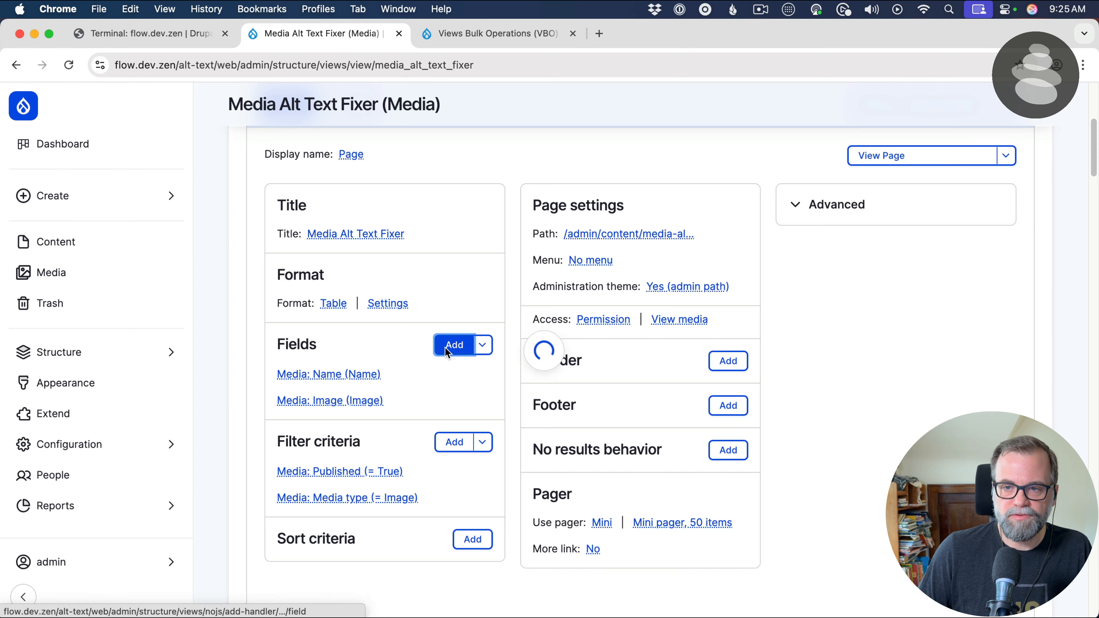
click(282, 198)
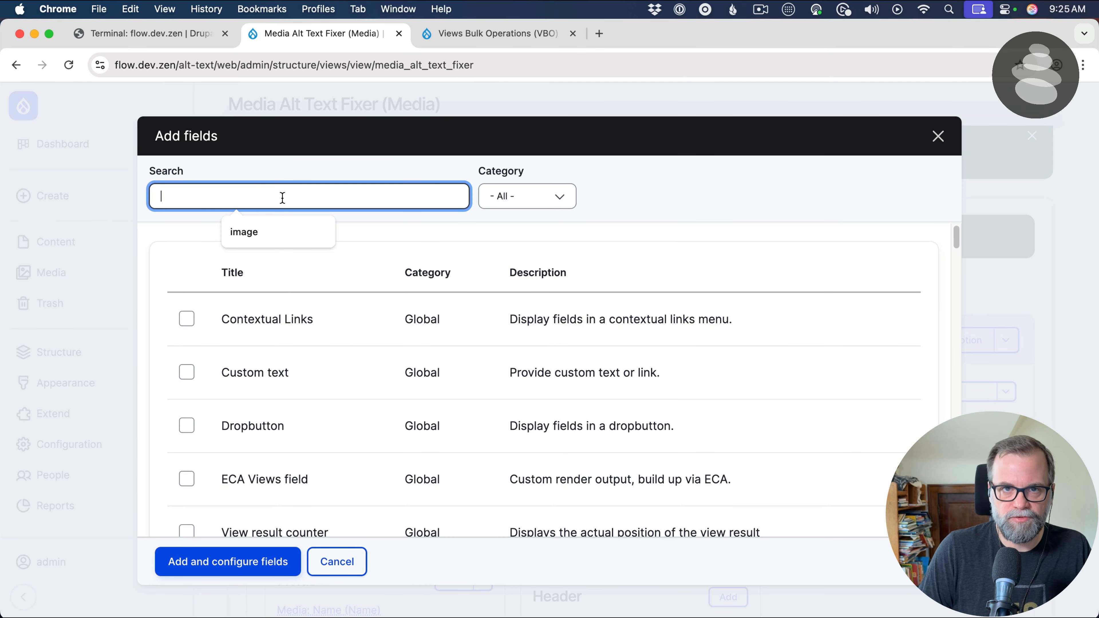
text(image)
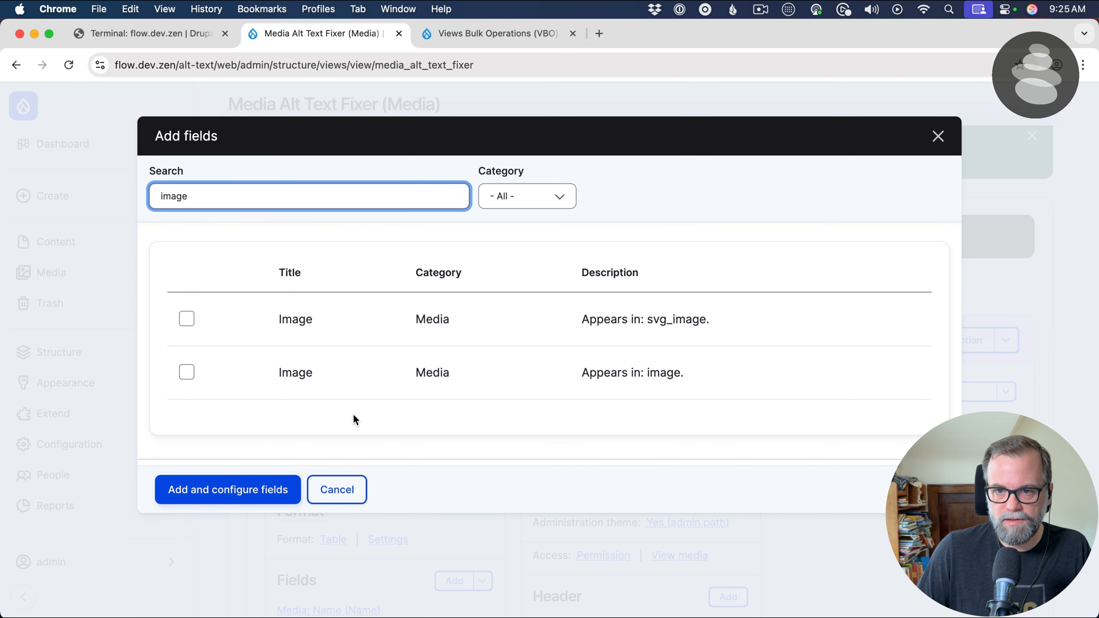
click(289, 375)
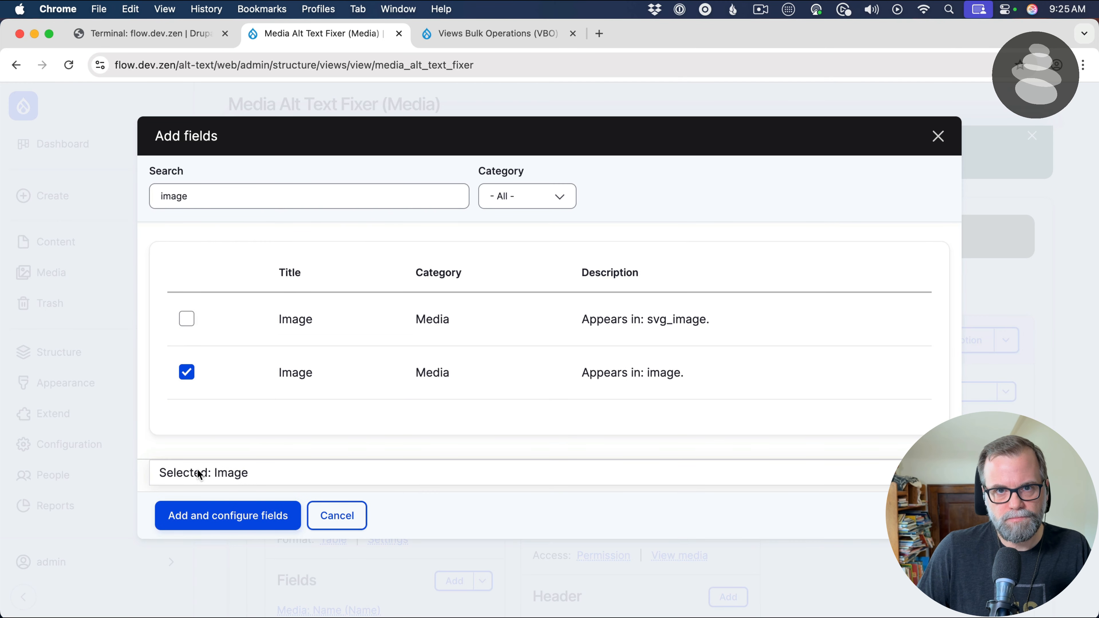
click(197, 520)
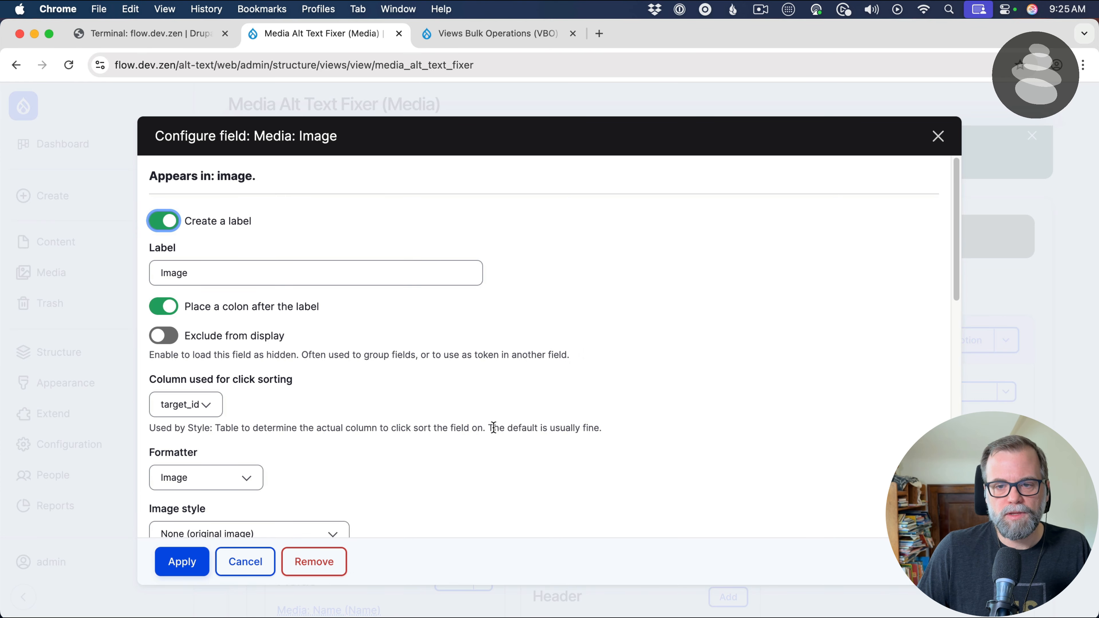
scroll(494, 427, down, 5)
click(181, 561)
Check the duplicate image column in the preview and save the view
scroll(319, 432, down, 10)
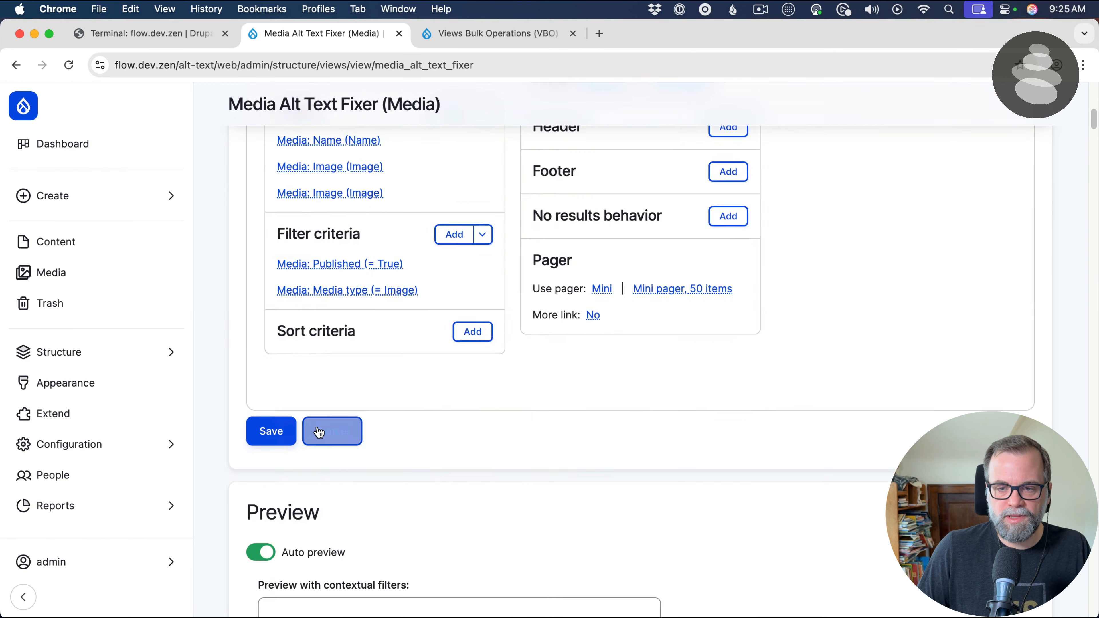
scroll(318, 429, down, 15)
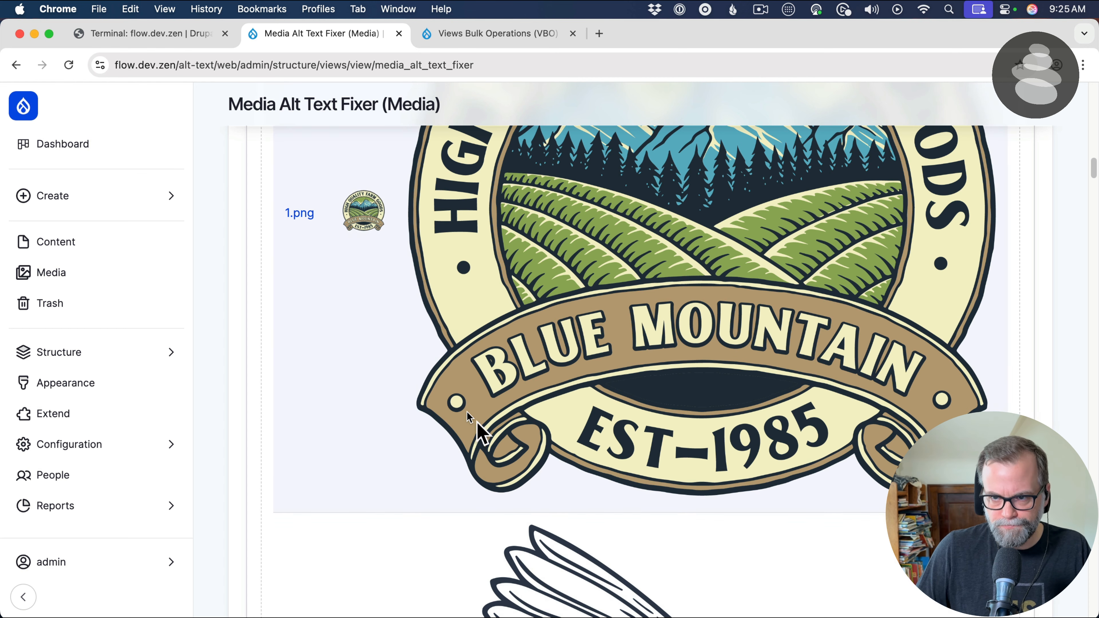
scroll(268, 373, up, 15)
click(271, 376)
scroll(282, 381, down, 5)
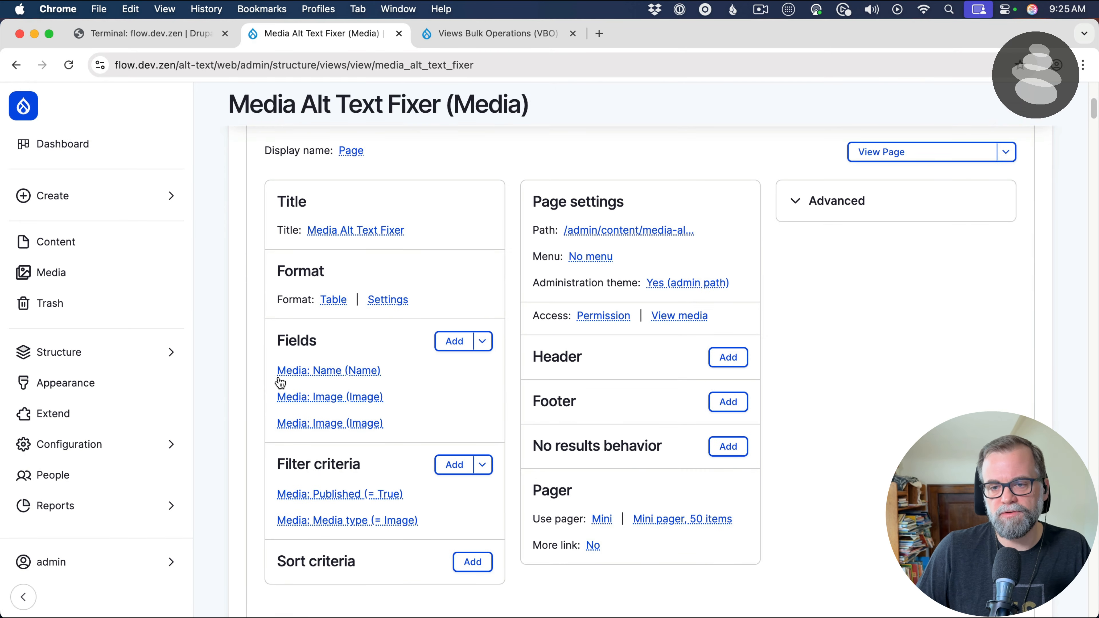
Configure the second Media Image field to override its output with custom text in the rewrite results settings
click(368, 425)
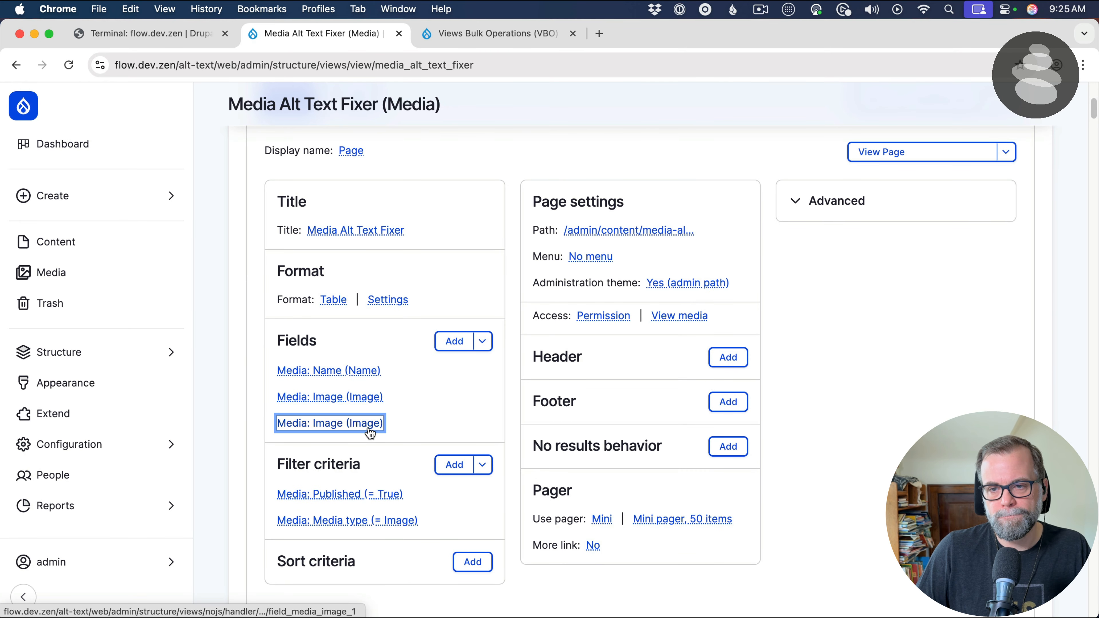
scroll(284, 381, down, 10)
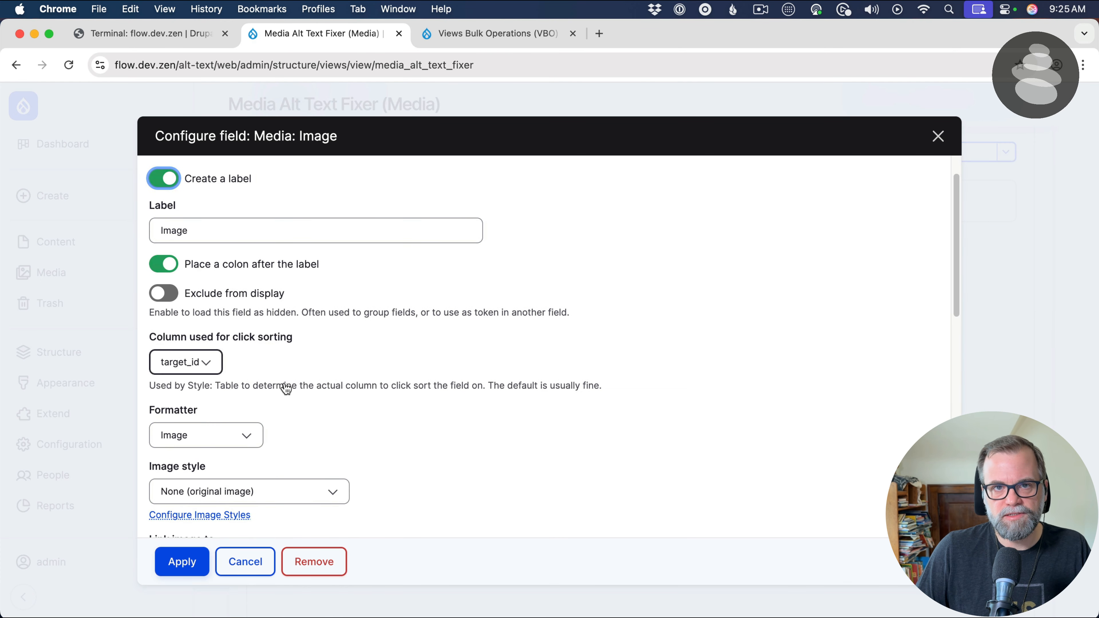
scroll(279, 388, down, 5)
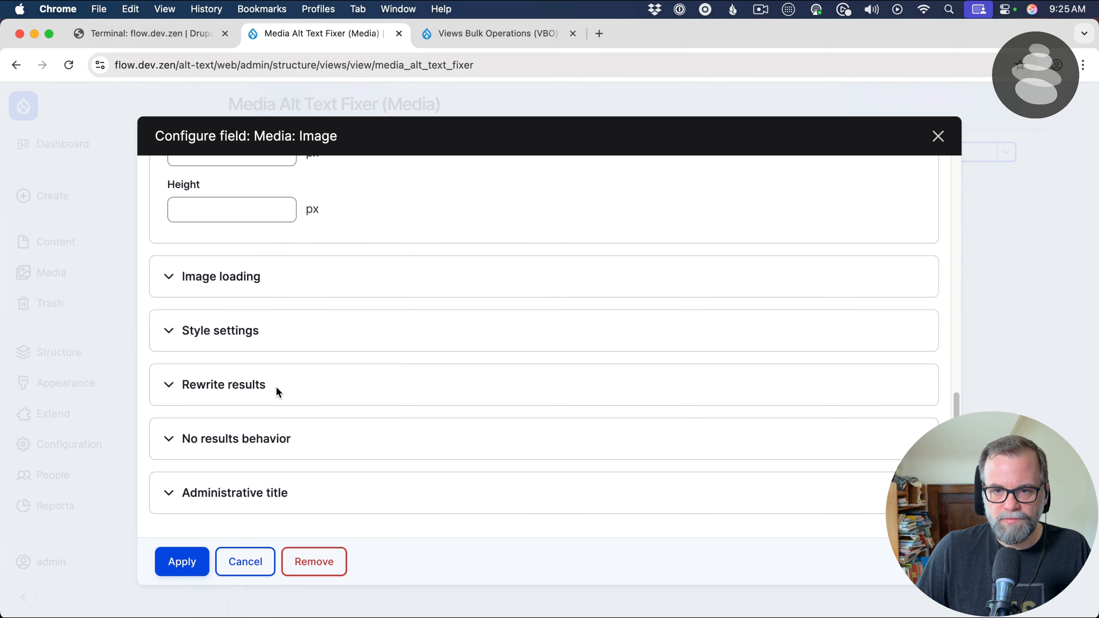
click(257, 385)
scroll(272, 395, down, 4)
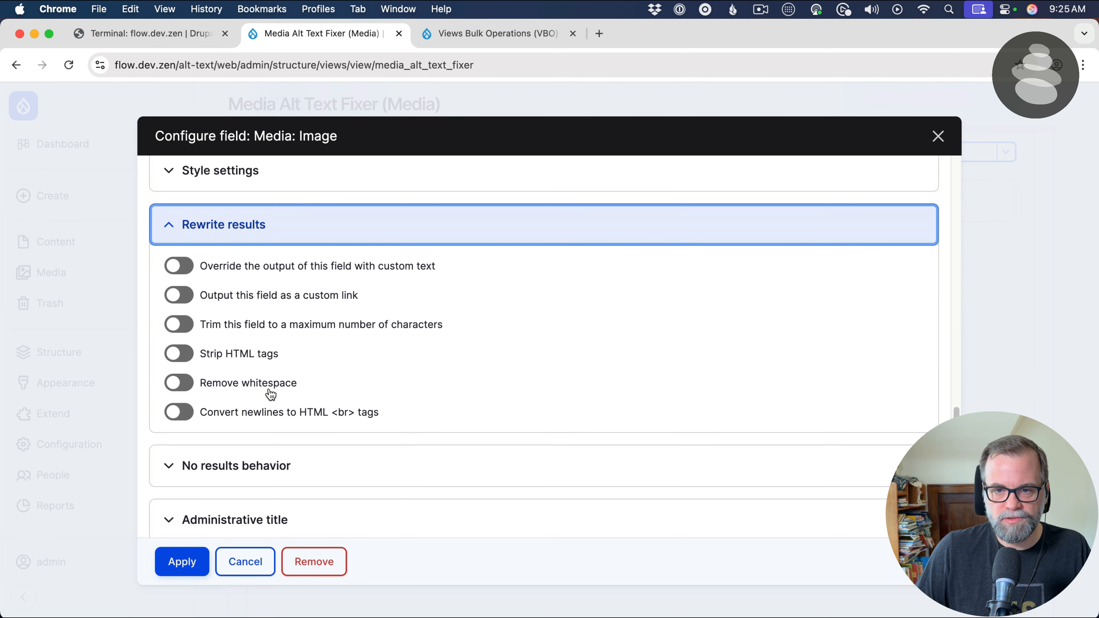
click(248, 273)
click(269, 341)
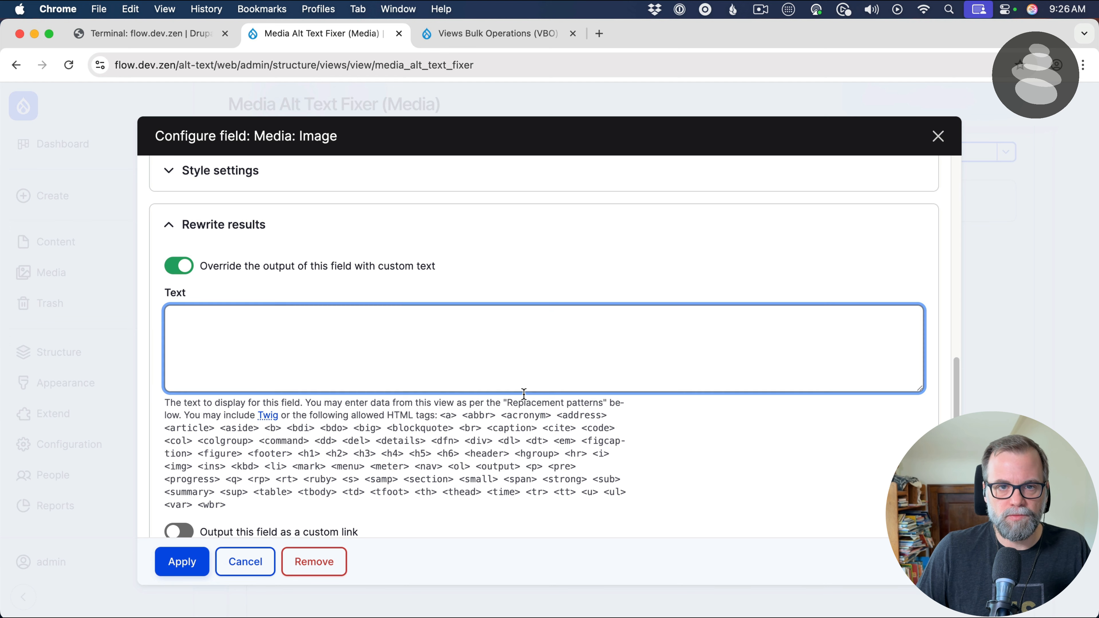
Copy the raw alt replacement token {{ field_media_image_1__alt }} into the field's override text and apply the configuration
scroll(406, 352, down, 5)
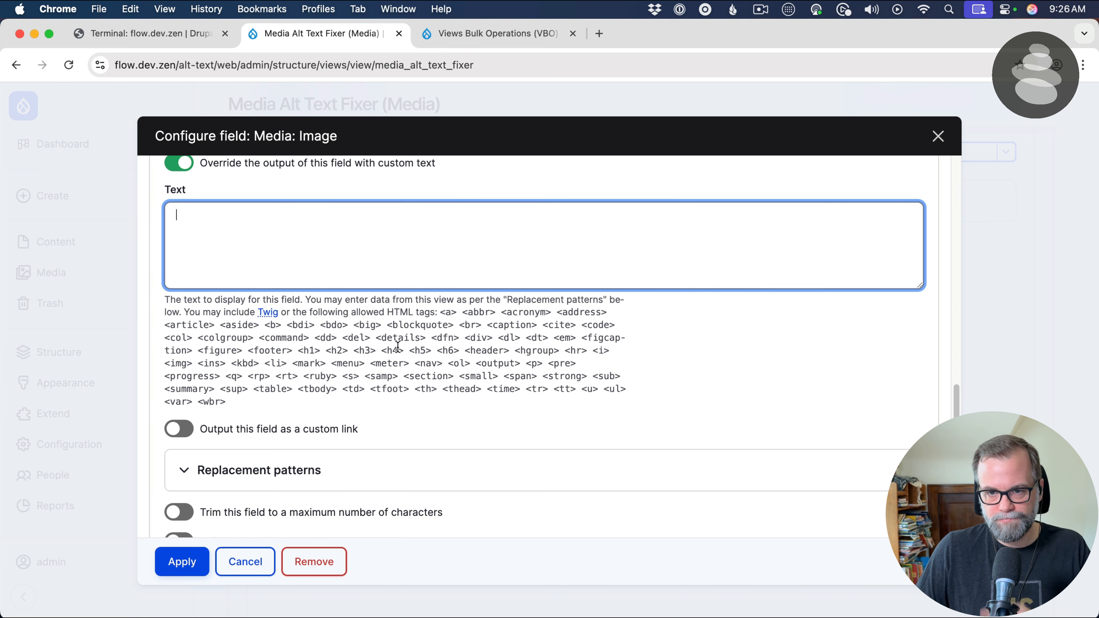
scroll(395, 348, down, 3)
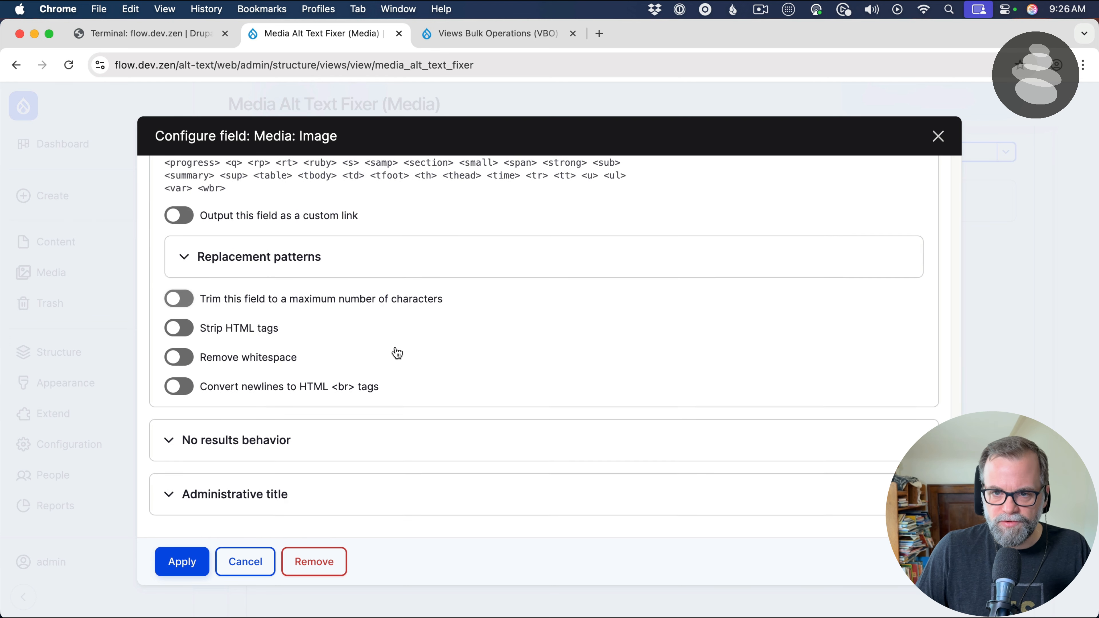
click(268, 269)
scroll(326, 333, down, 1)
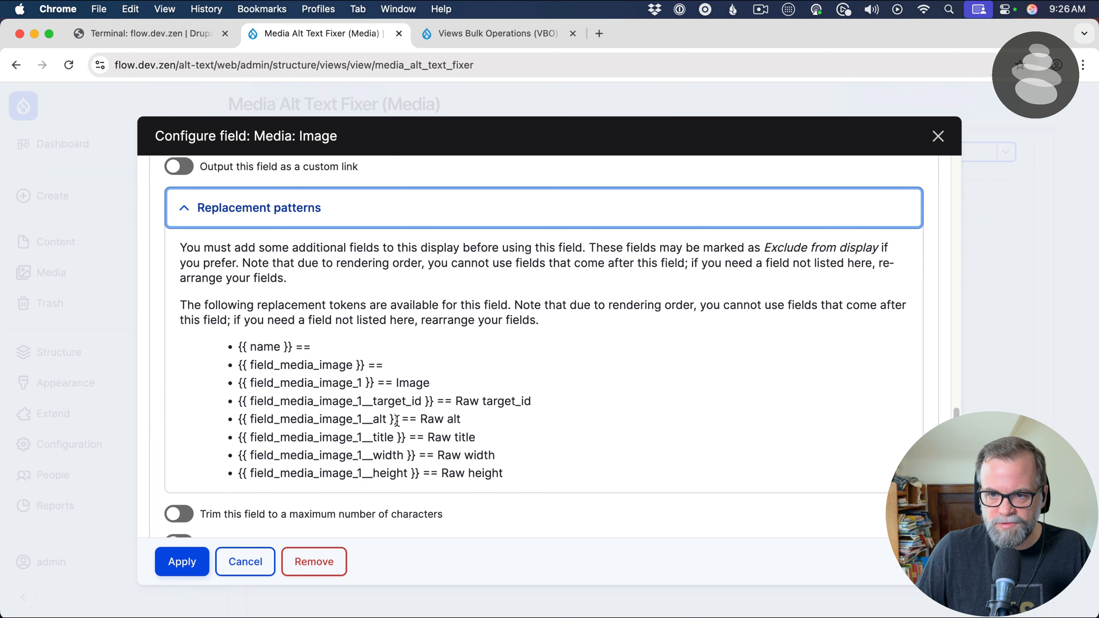
drag(397, 420, 239, 420)
key(super+c)
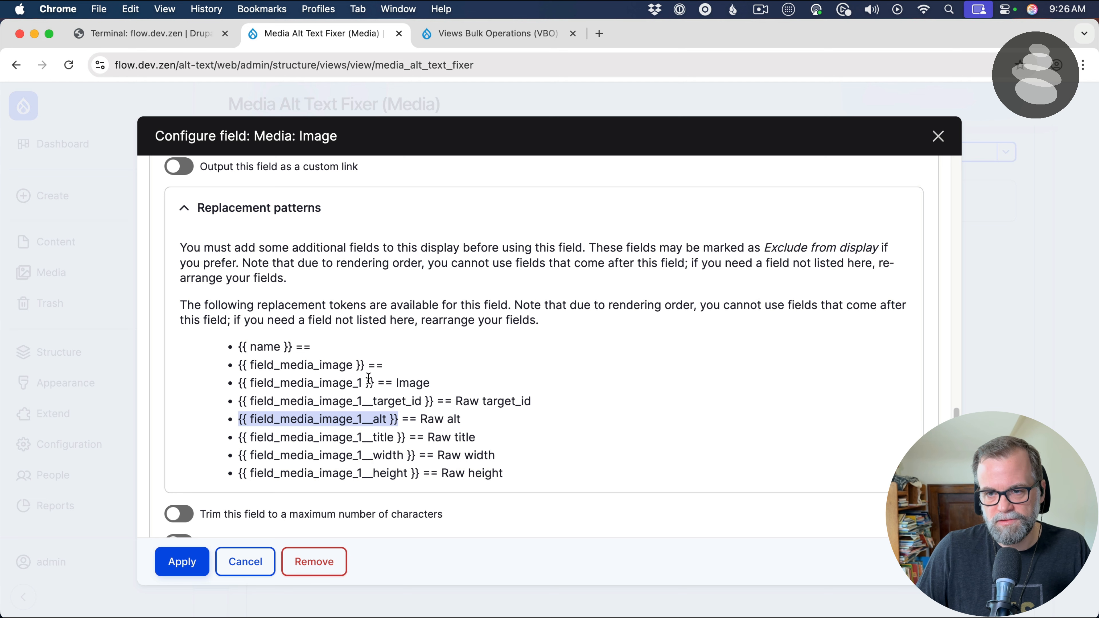
scroll(365, 390, up, 6)
click(269, 278)
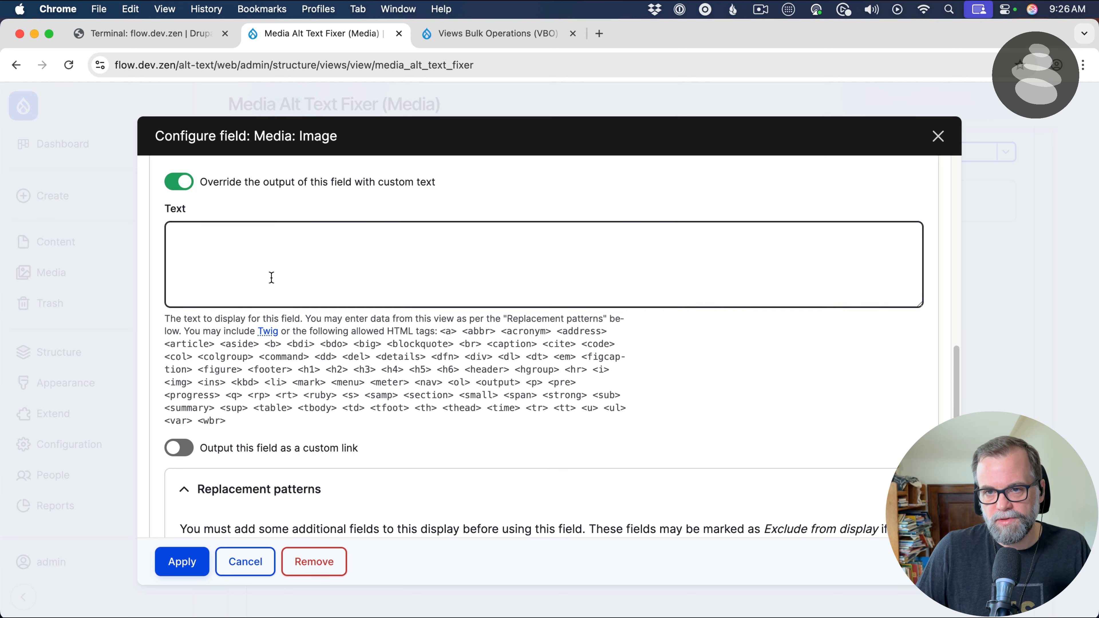
key(super+v)
click(186, 569)
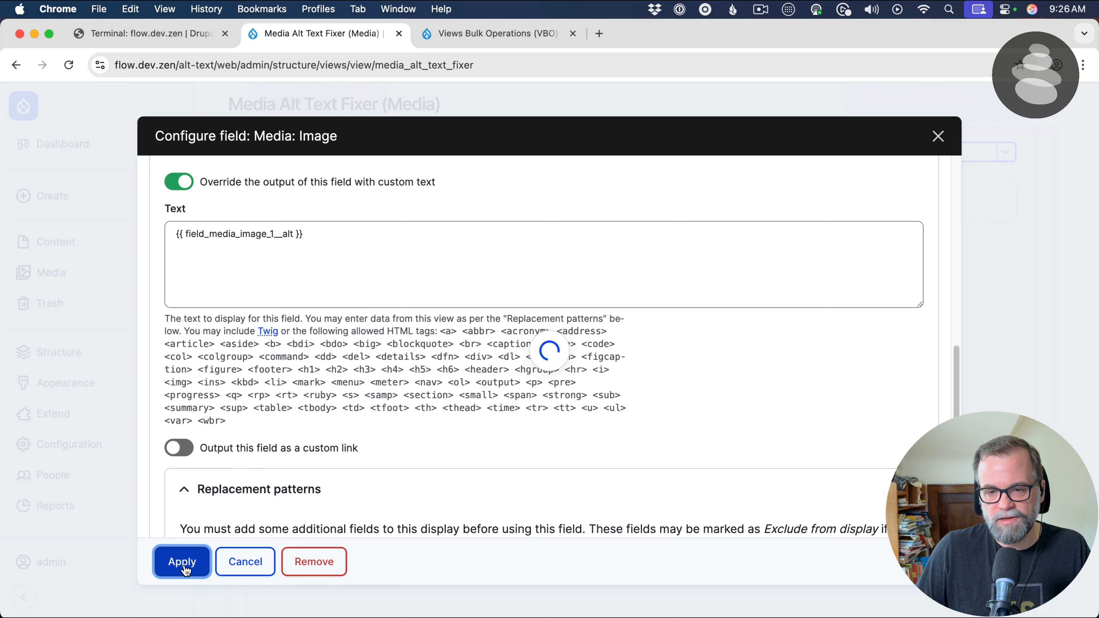
Open the media item 1.png from the view's preview in a new tab, set its alternative text to "Test" and save it
scroll(239, 480, down, 6)
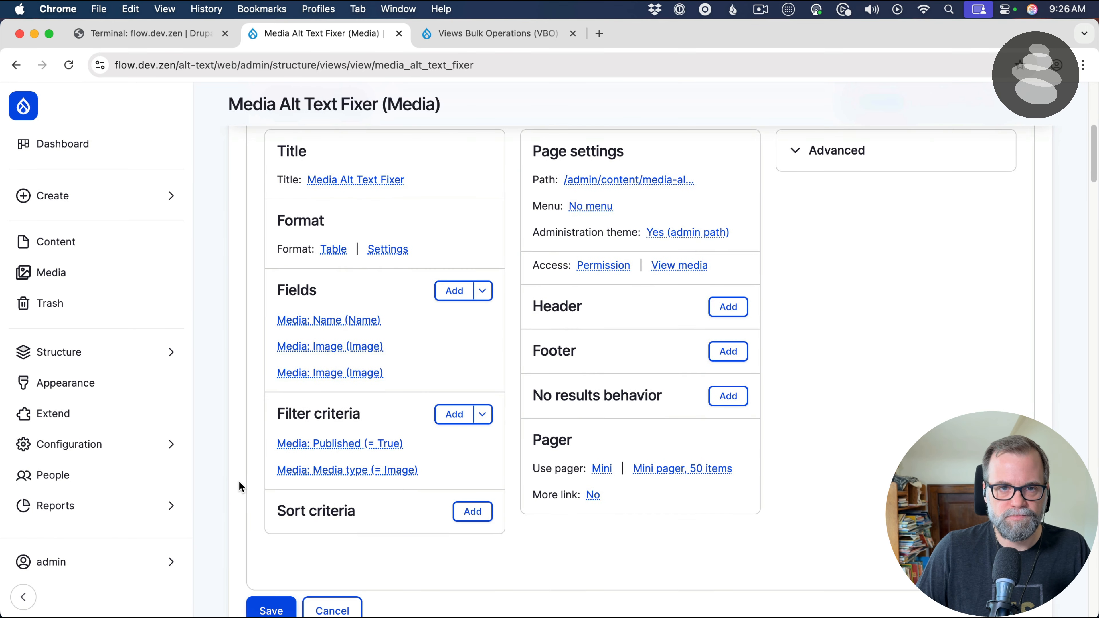
scroll(240, 484, down, 20)
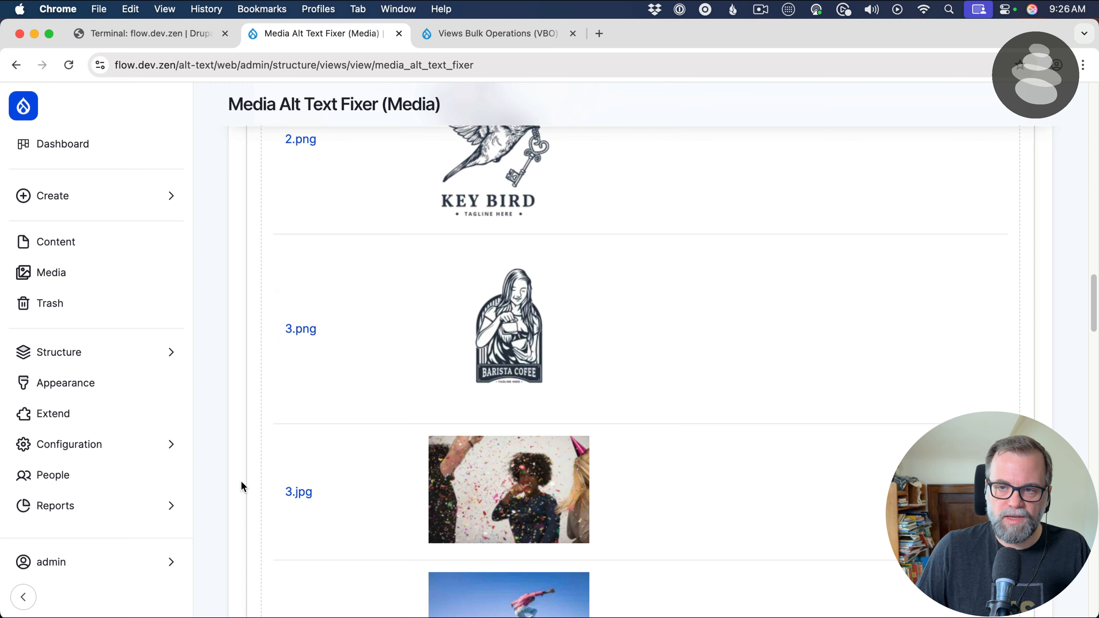
scroll(240, 483, up, 8)
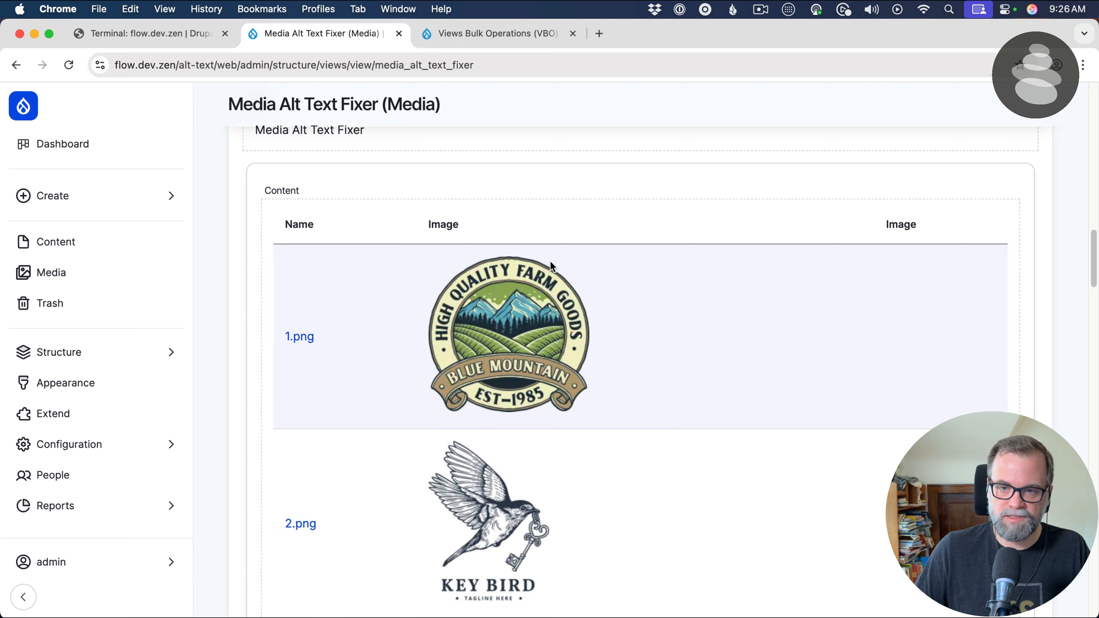
right_click(305, 342)
click(320, 338)
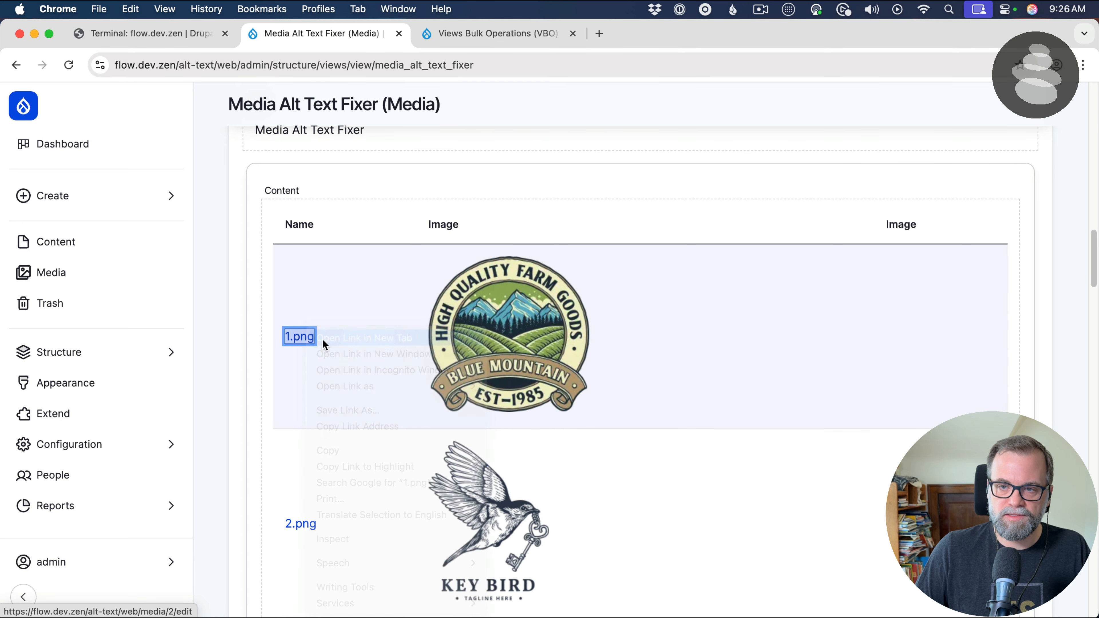
click(507, 34)
click(531, 423)
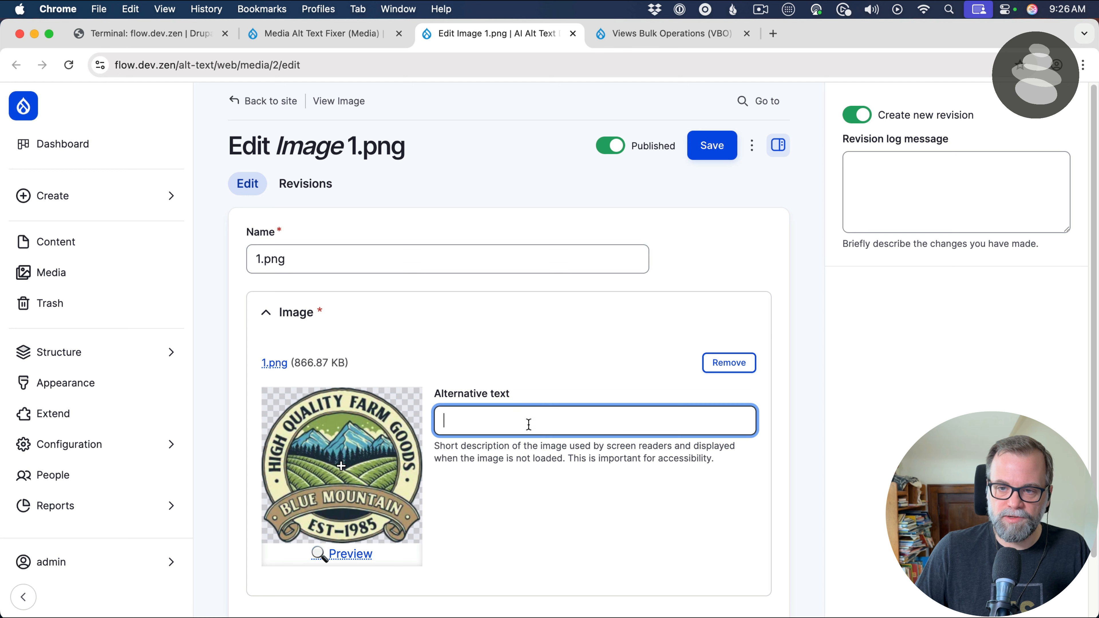
text(Test)
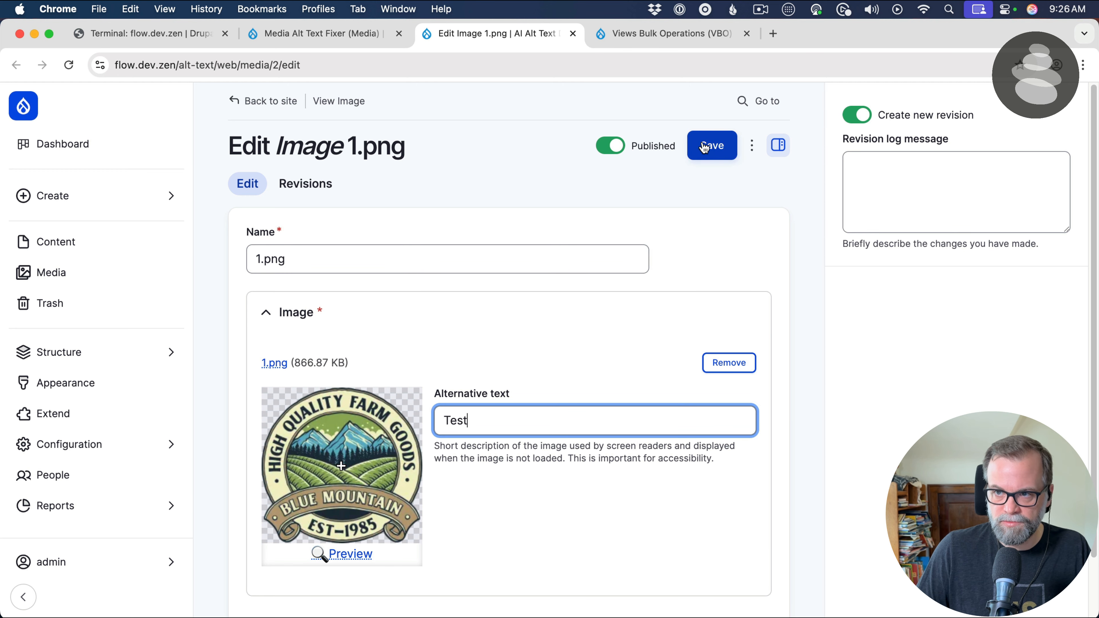
click(714, 146)
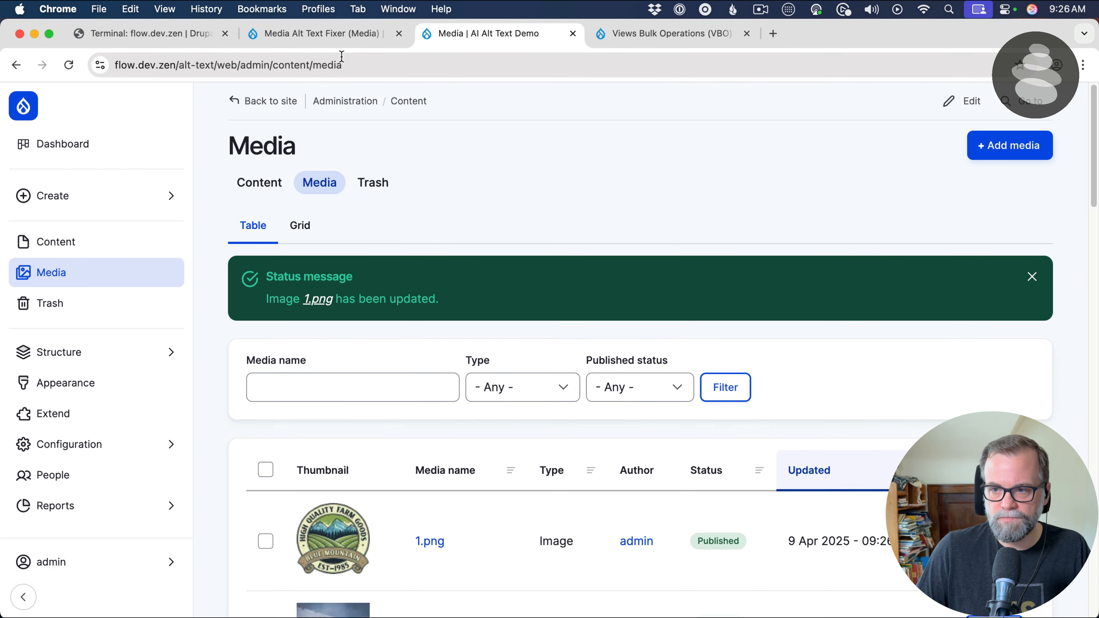
Return to the Media Alt Text Fixer view, update its preview and check the alternative text column across the image rows
click(299, 33)
scroll(368, 201, up, 5)
click(317, 212)
scroll(461, 255, down, 5)
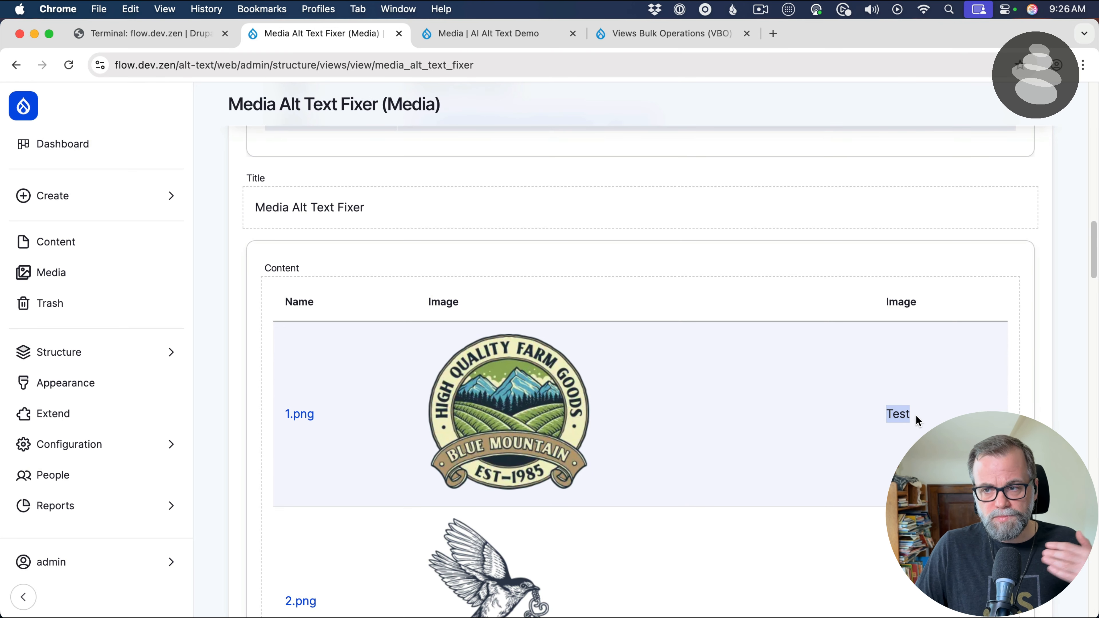
scroll(883, 433, down, 15)
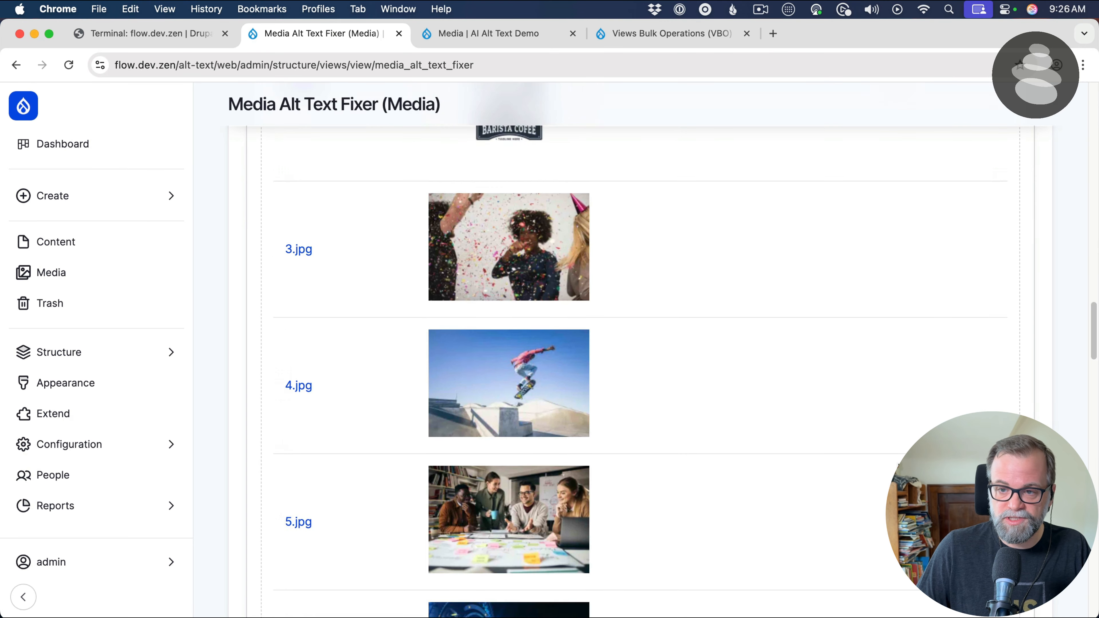
scroll(887, 460, up, 8)
scroll(887, 460, up, 5)
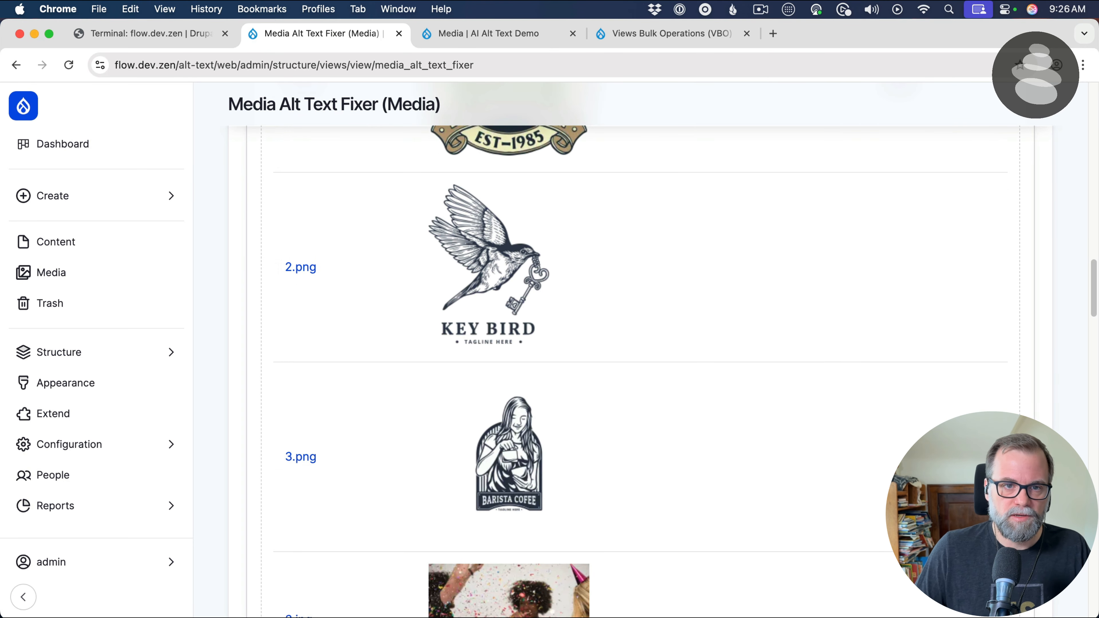
Change the second Media Image field's label to "Alt Text", apply it and check the column heading in the preview
scroll(594, 327, up, 10)
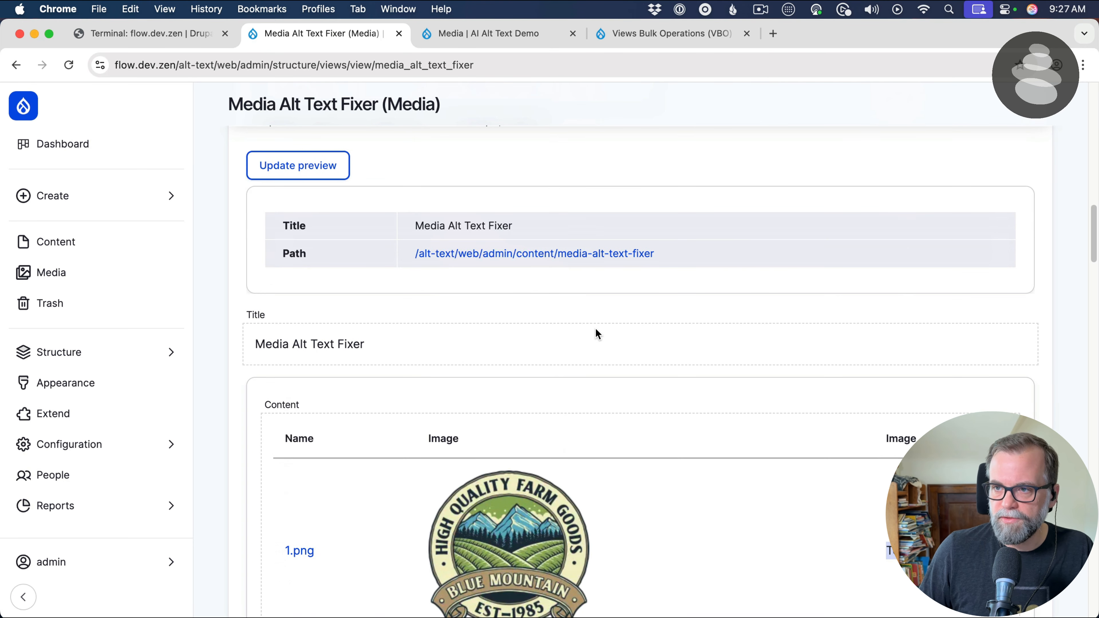
scroll(476, 298, up, 8)
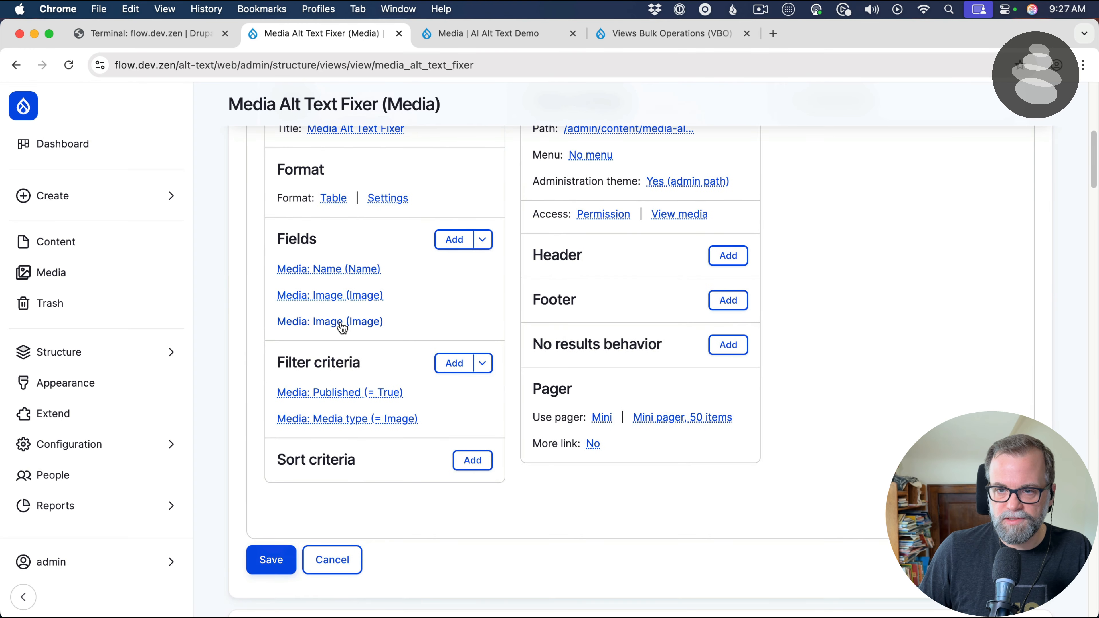
click(341, 321)
key(Tab)
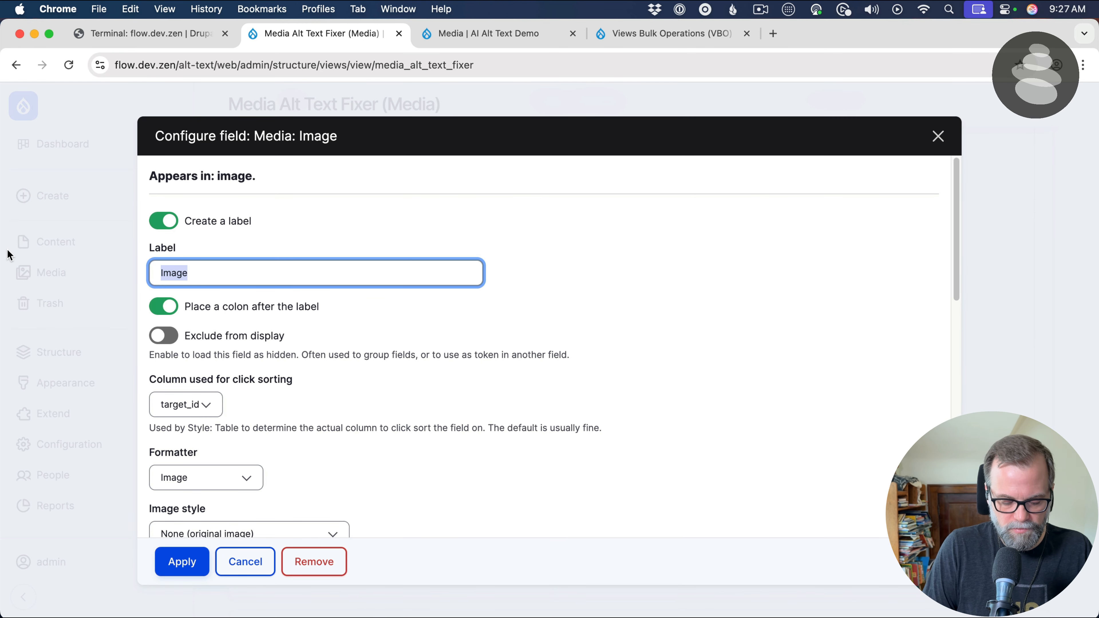
text(Alt Text)
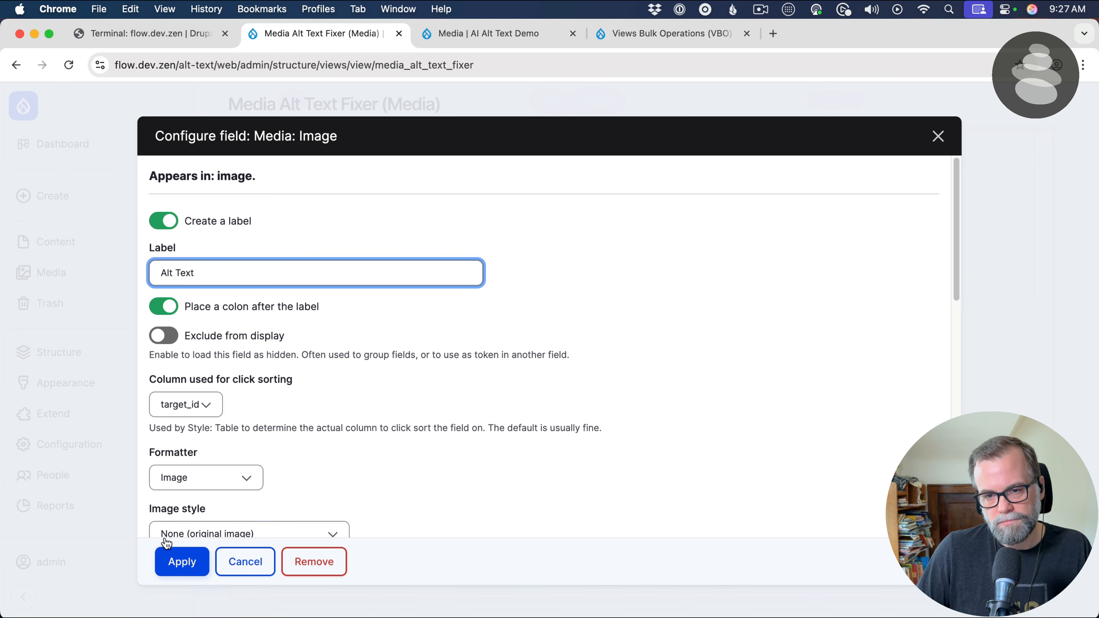
click(196, 562)
scroll(673, 450, down, 10)
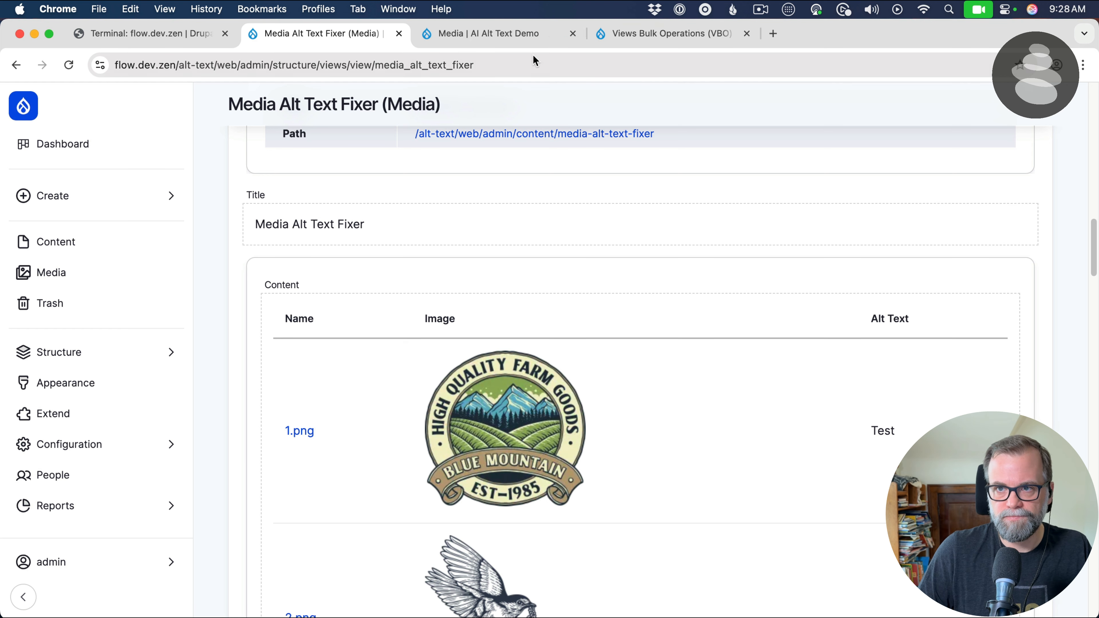
Open the field management page of the Image media type in the separate media tab
click(520, 34)
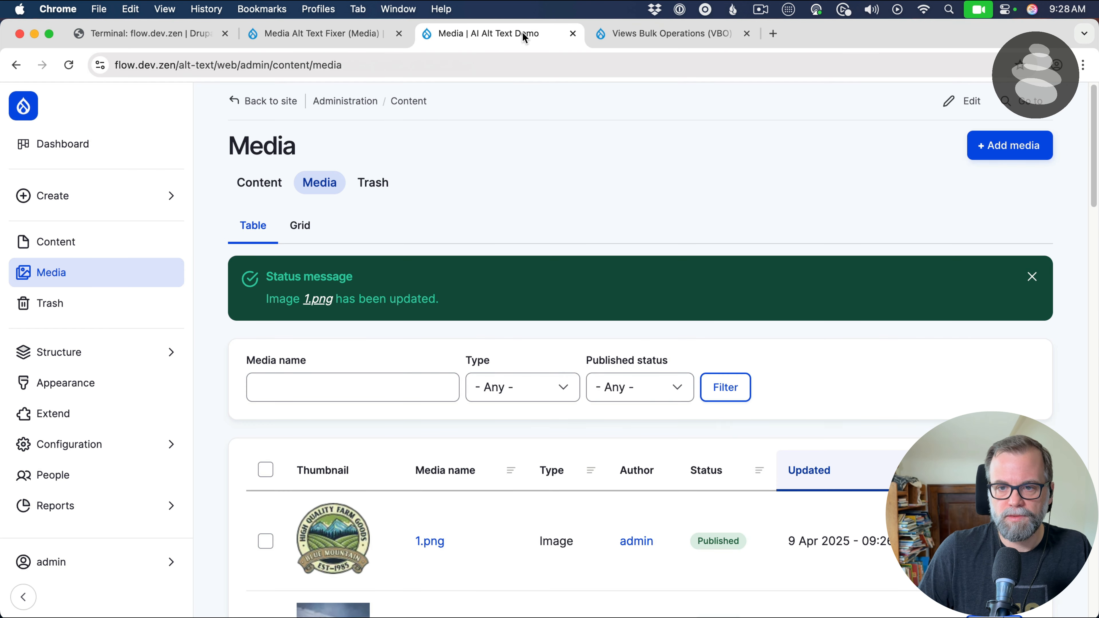
click(62, 357)
click(287, 320)
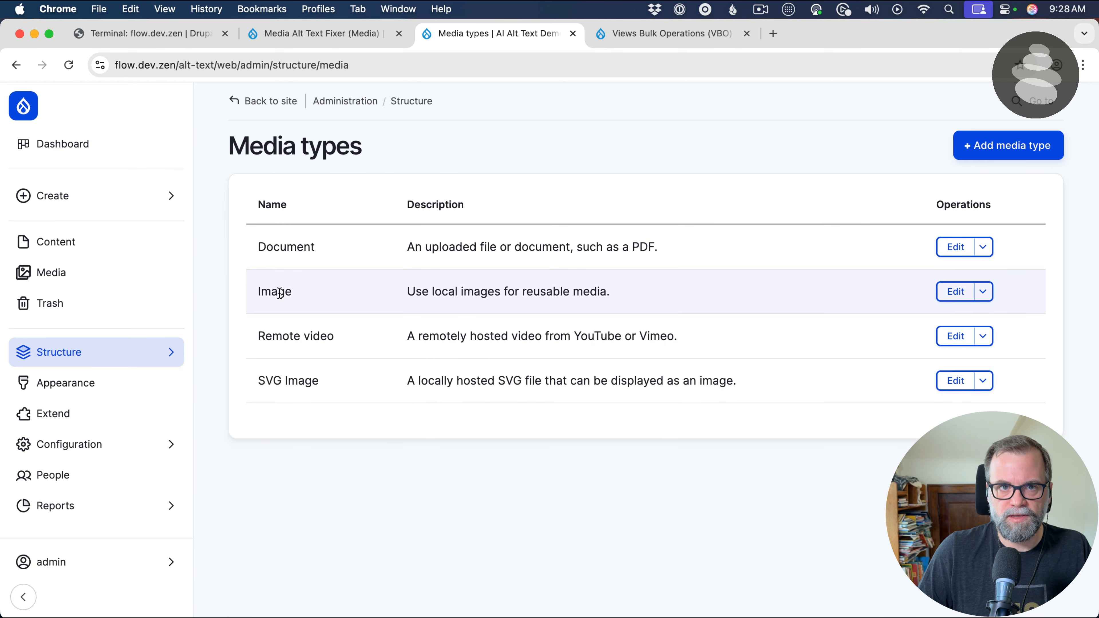
click(950, 291)
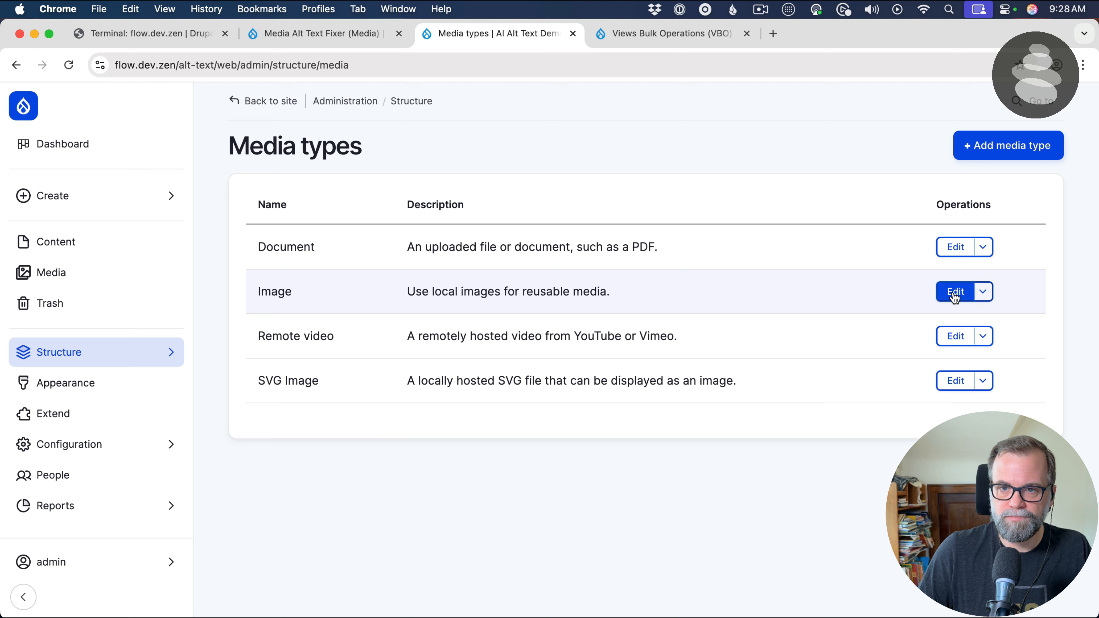
click(321, 182)
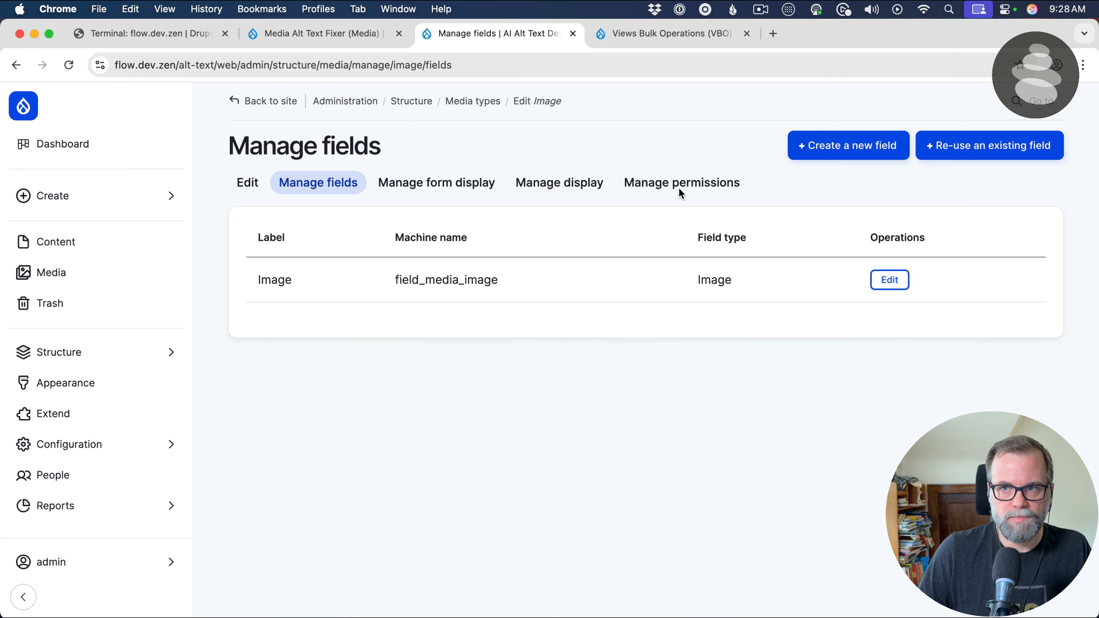
Create a Boolean field labelled "Unreviewed AI Alt Text" on the Image media type and save its settings with the defaults
click(870, 156)
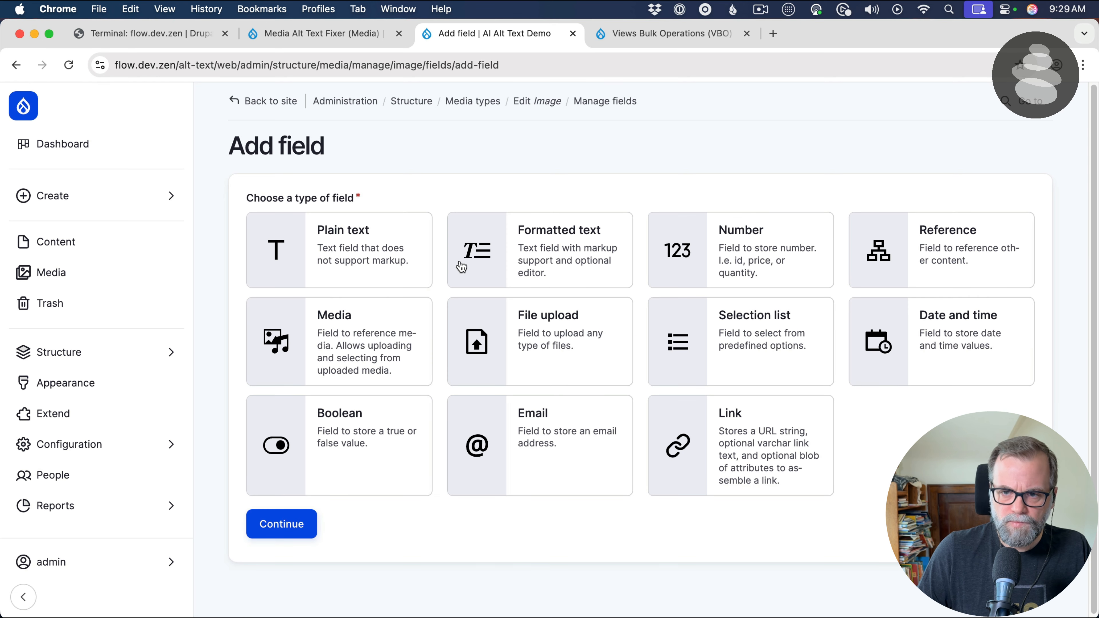
click(375, 428)
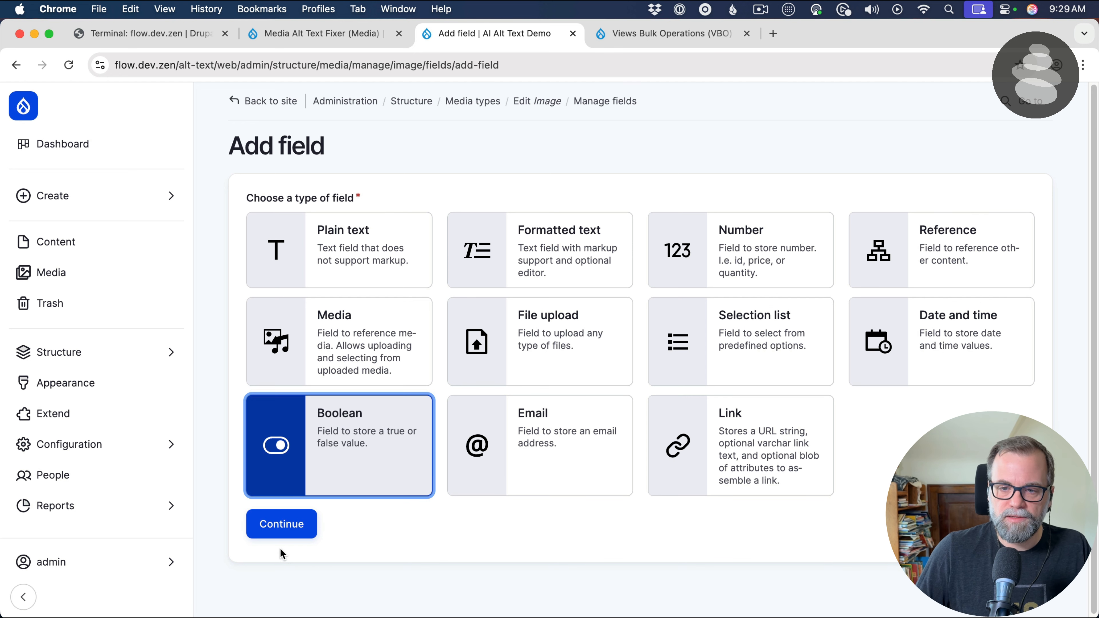
click(287, 513)
click(311, 216)
text(U)
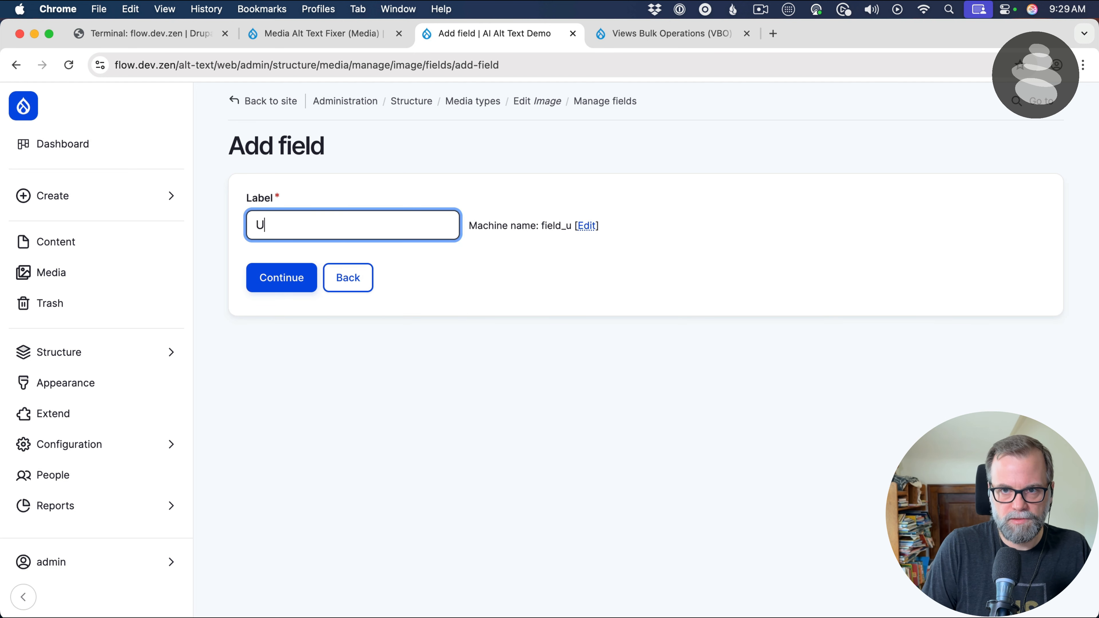
text(nreviewed)
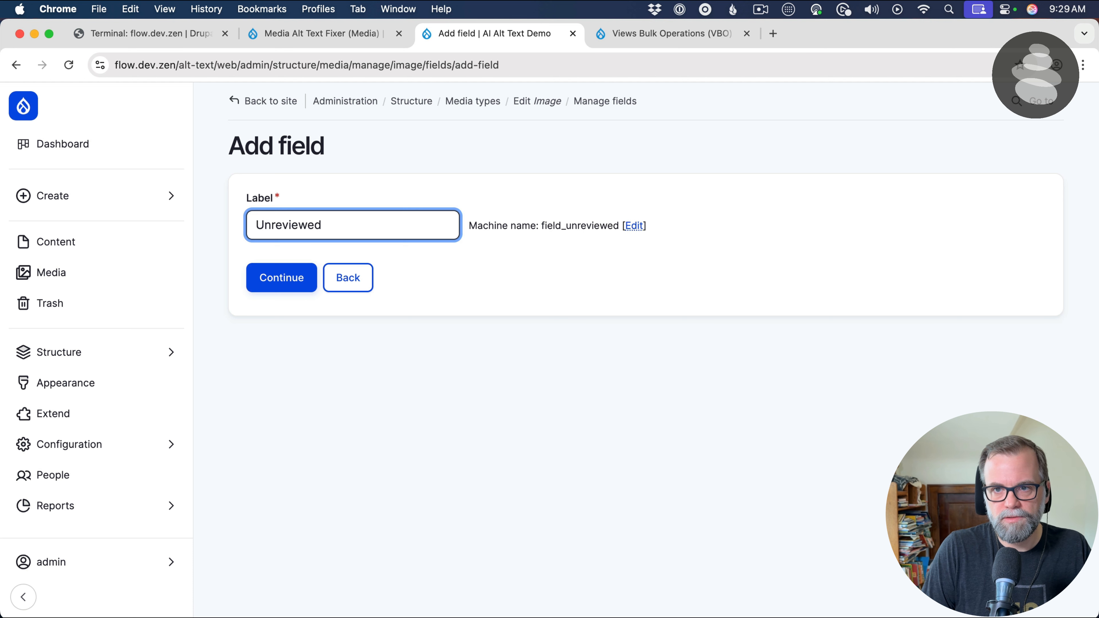
text( AI Alt Te)
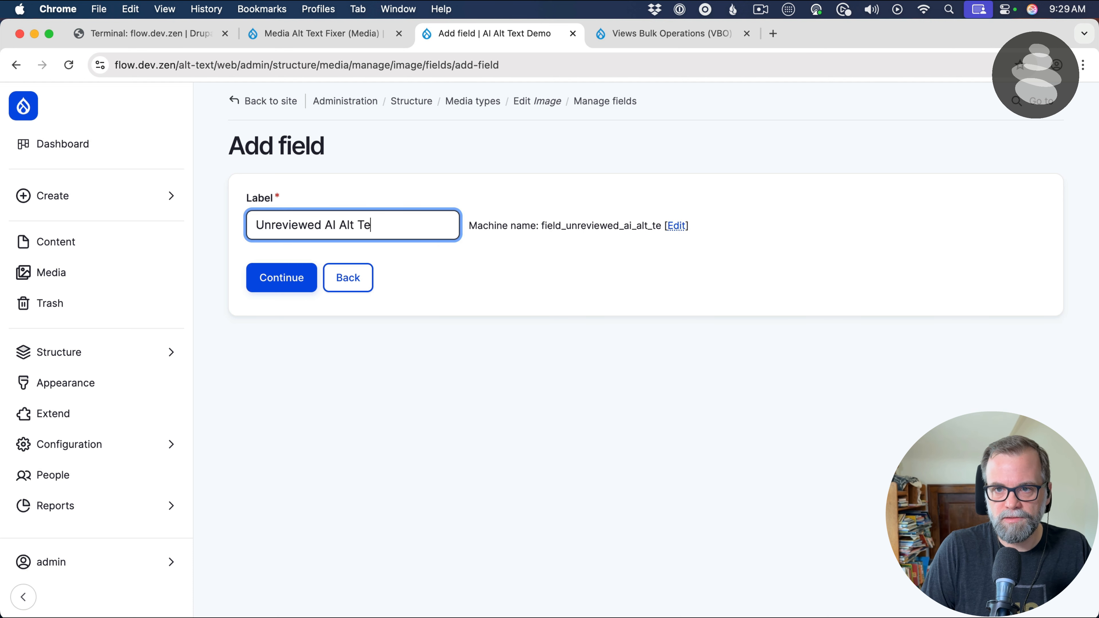
text(xt)
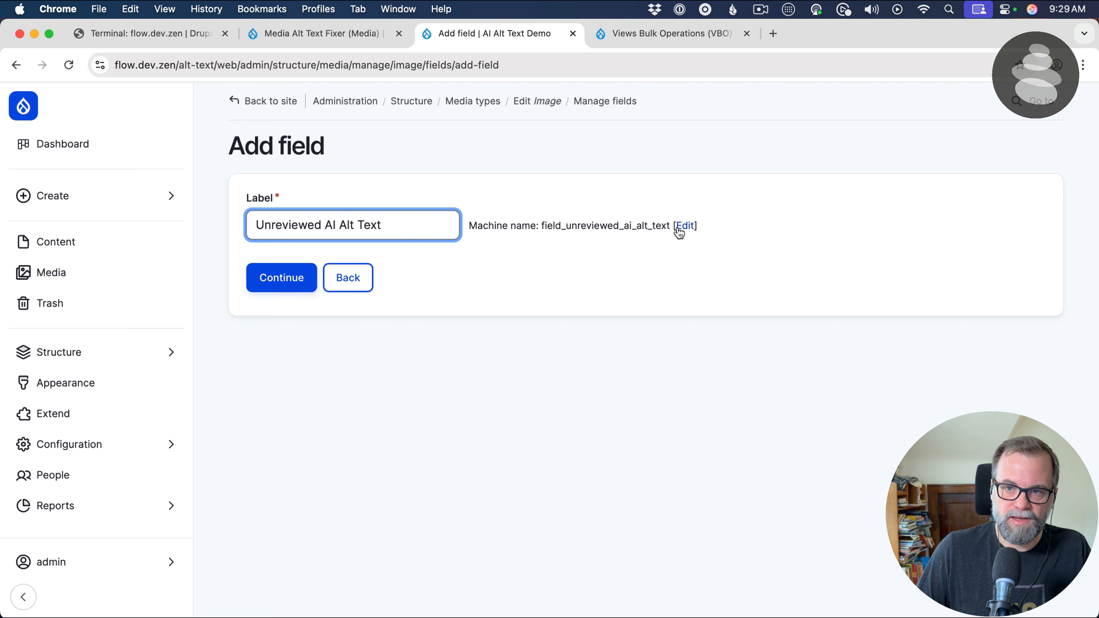
click(281, 279)
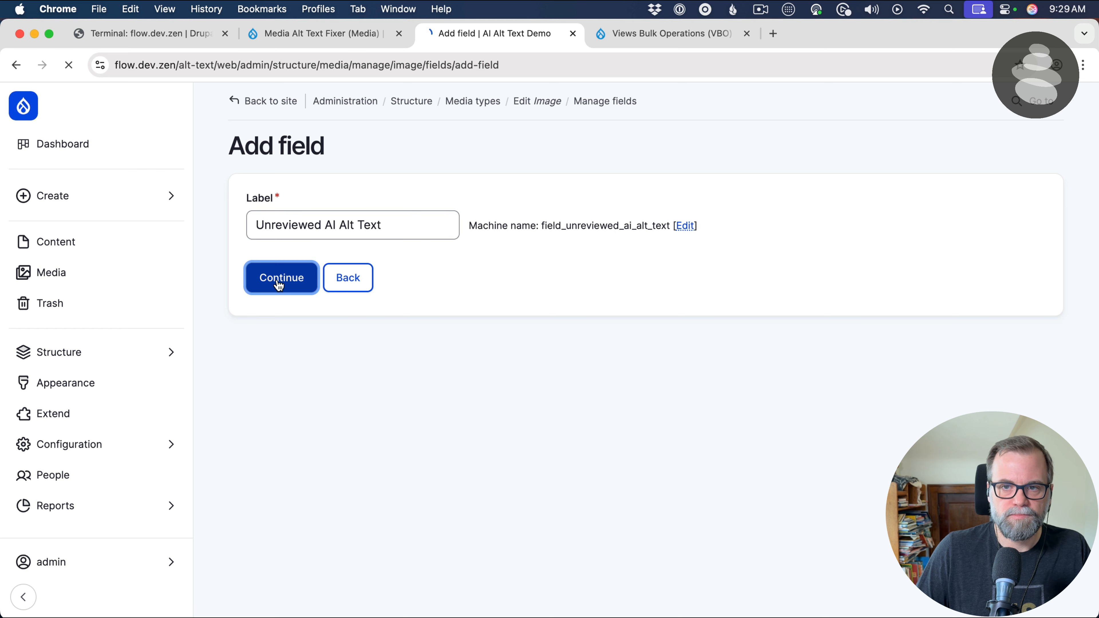
scroll(277, 303, down, 10)
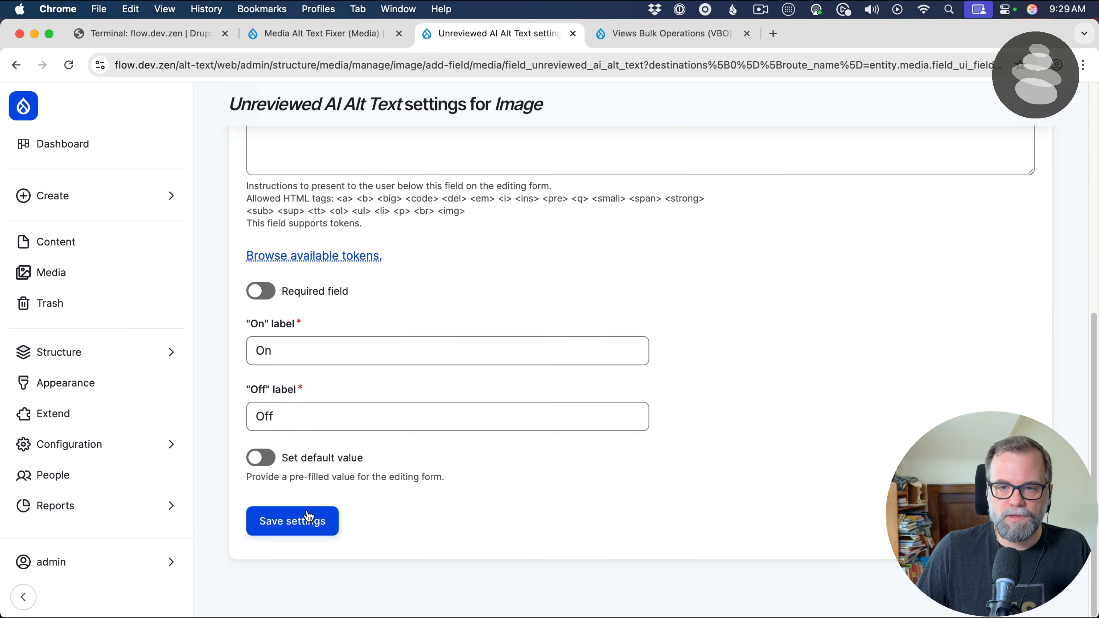
click(305, 521)
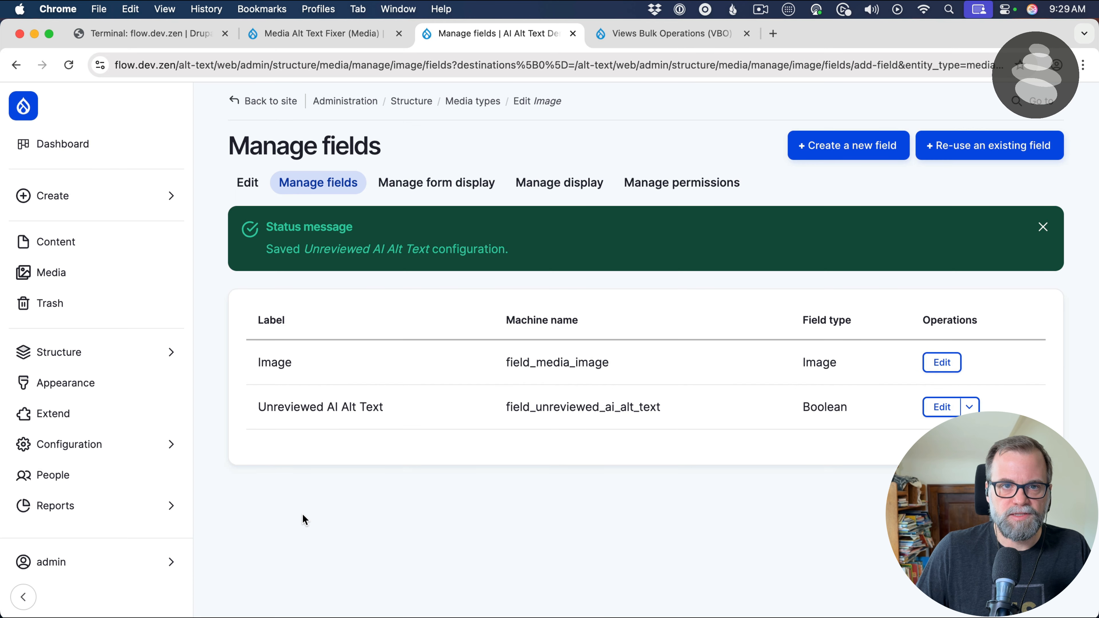
Disable the Unreviewed AI Alt Text field in the Image media type's default display and save the display
click(554, 185)
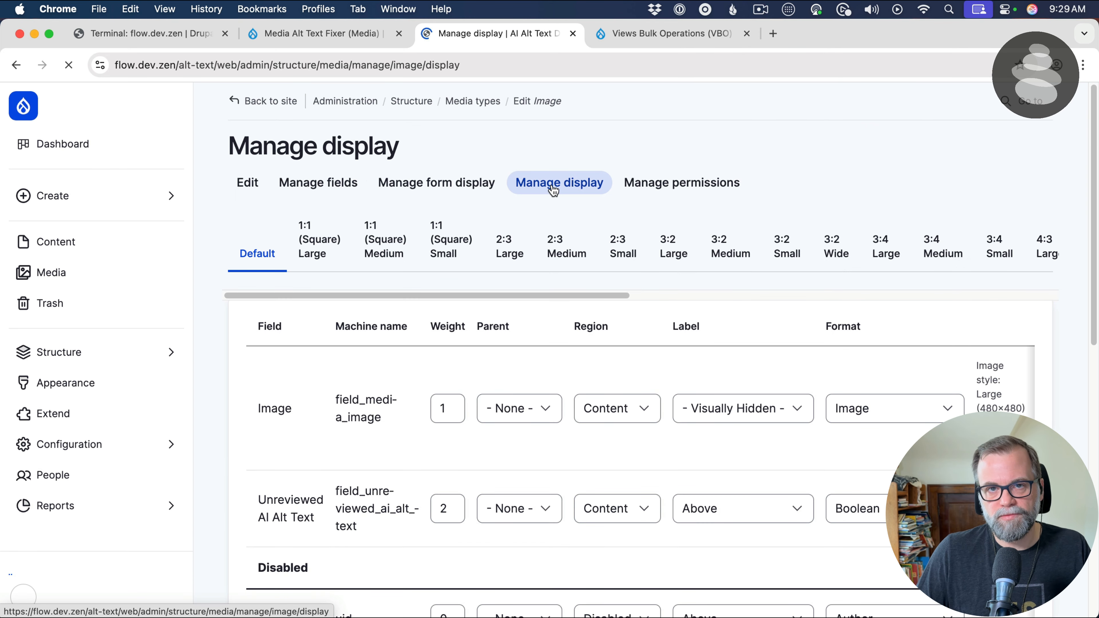
scroll(411, 305, down, 10)
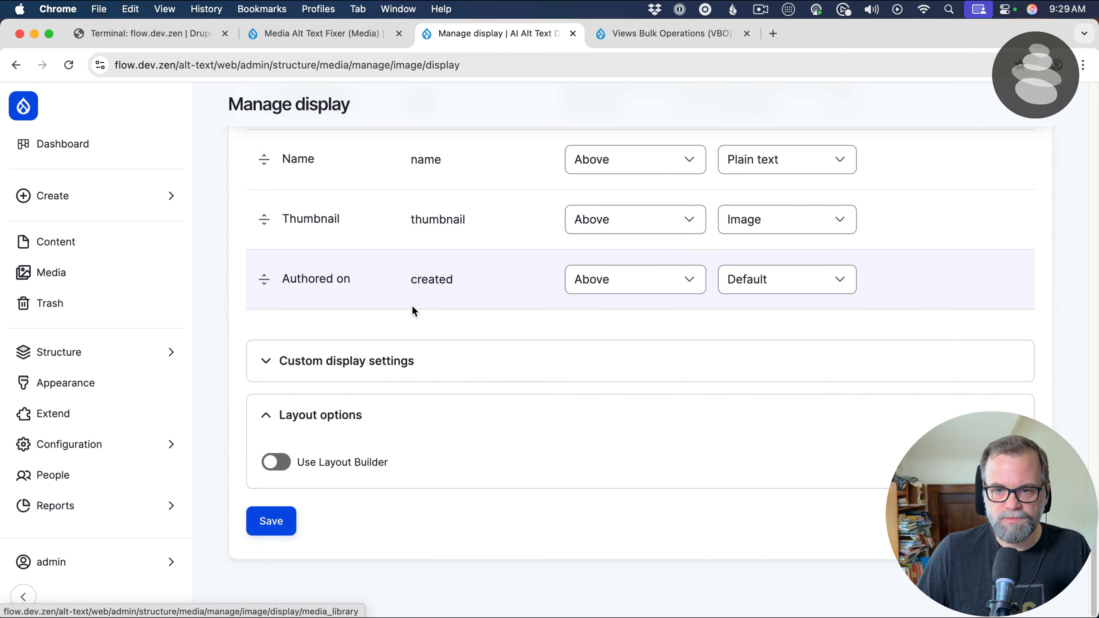
scroll(296, 304, up, 6)
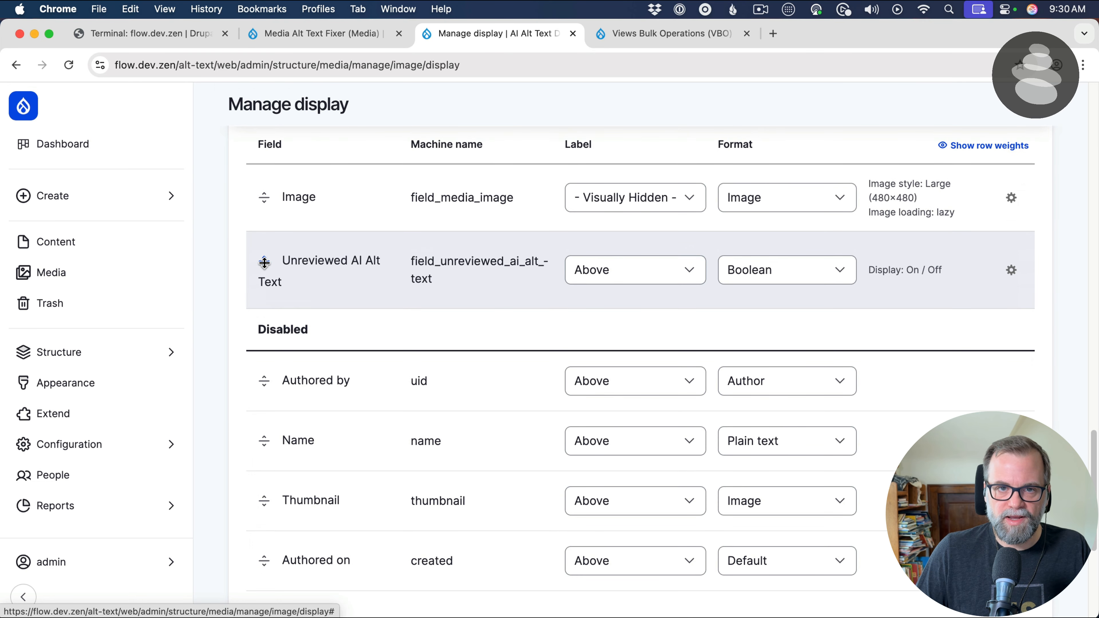
drag(264, 263, 262, 337)
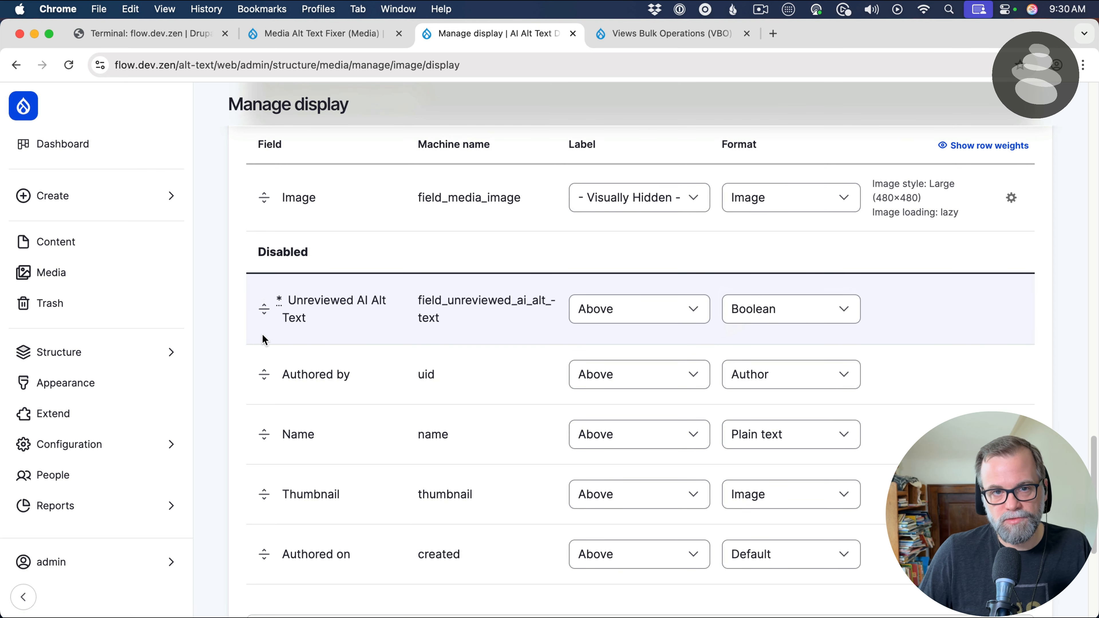
scroll(264, 340, down, 6)
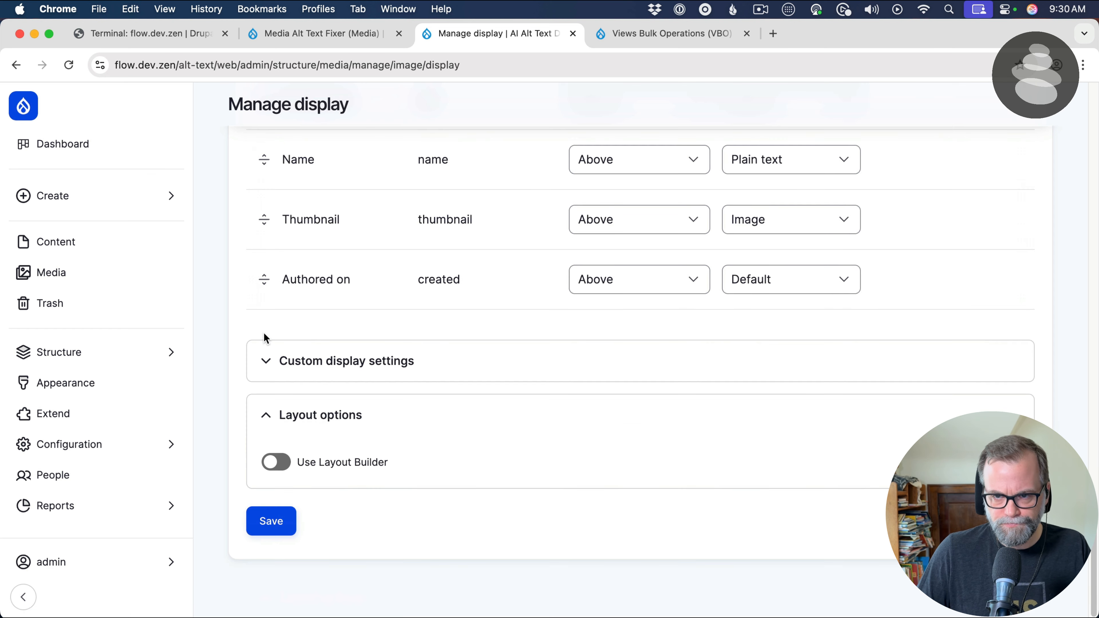
click(270, 521)
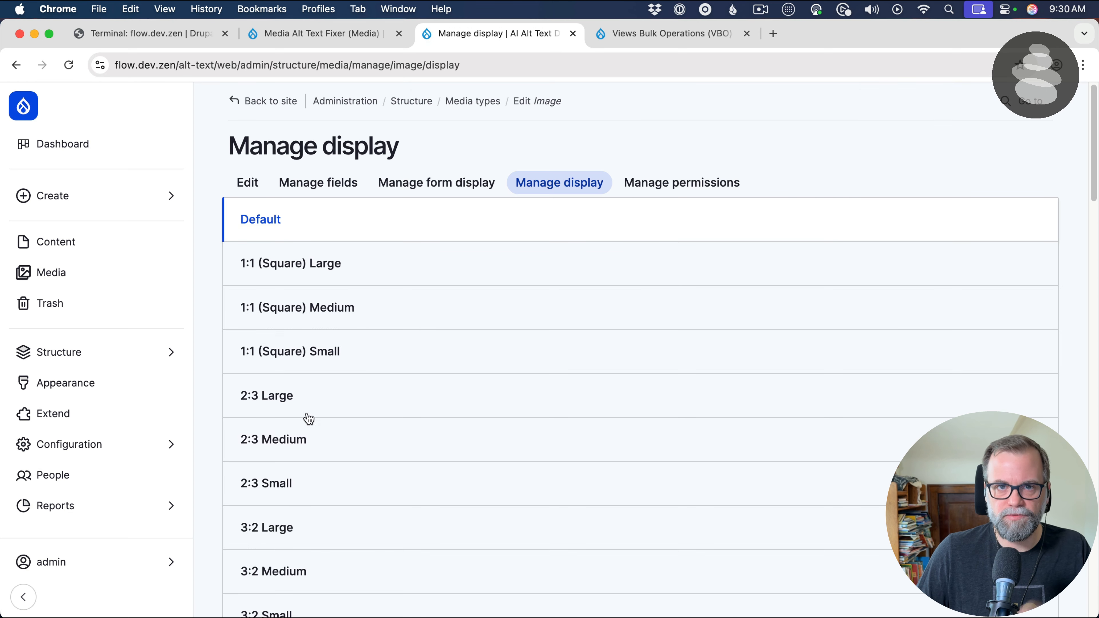
Place the Unreviewed AI Alt Text field between Image and Published in the Image media type's default form display and save
click(437, 190)
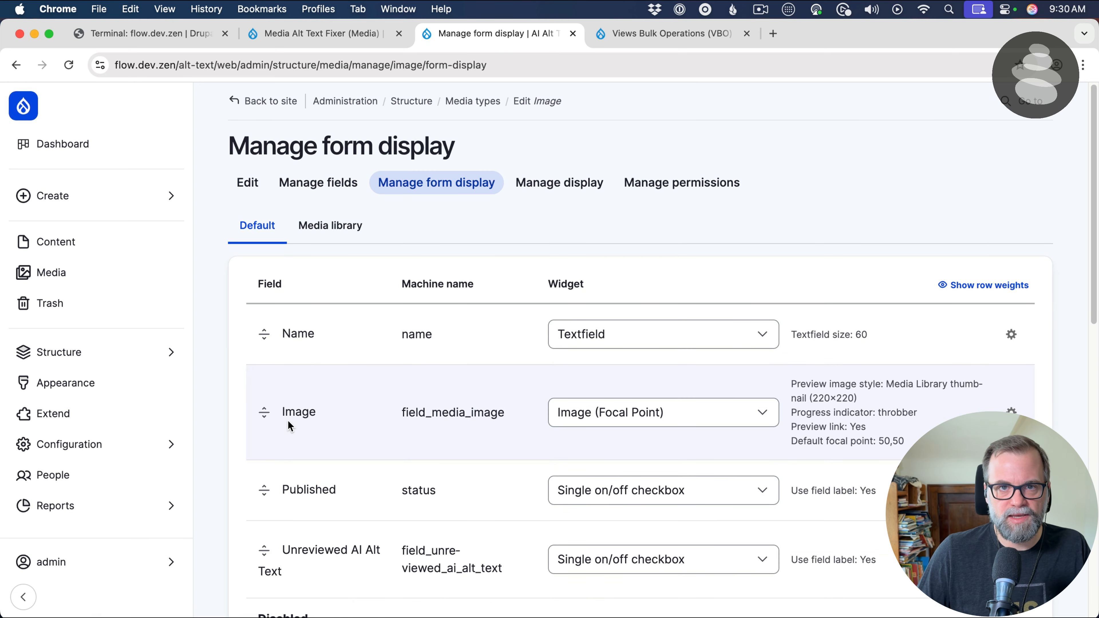
scroll(289, 421, down, 1)
scroll(288, 422, down, 5)
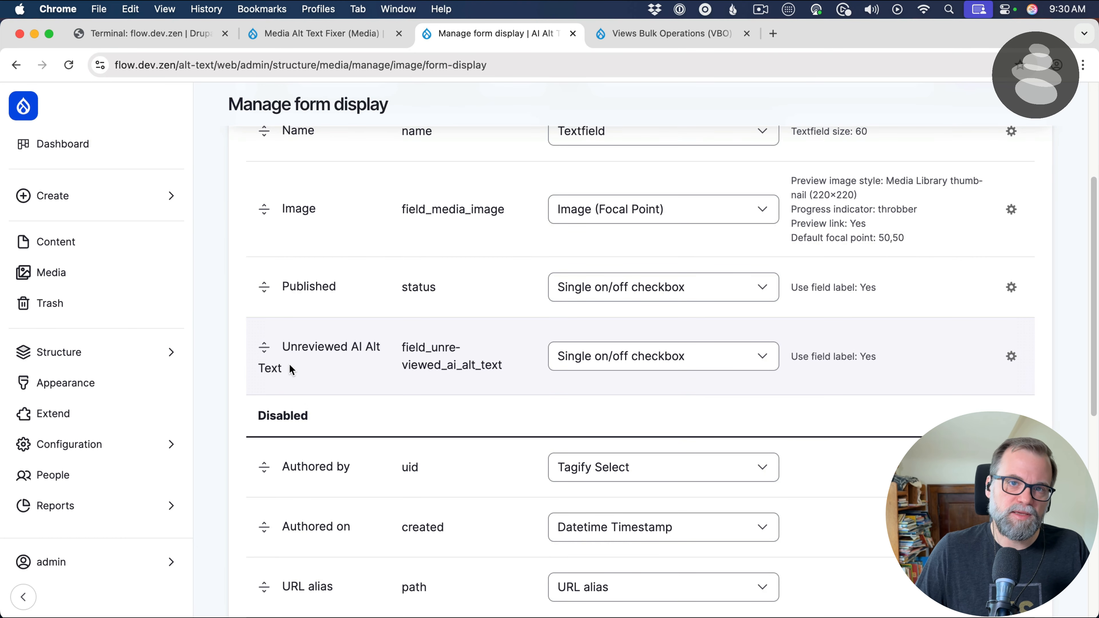
drag(264, 348, 266, 306)
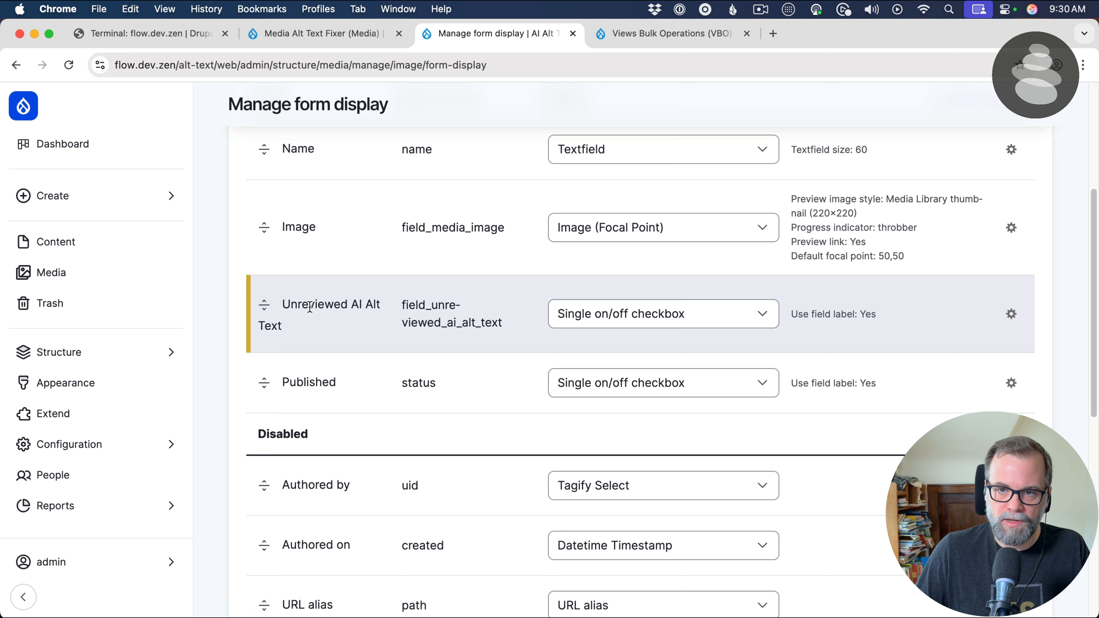
scroll(294, 412, down, 10)
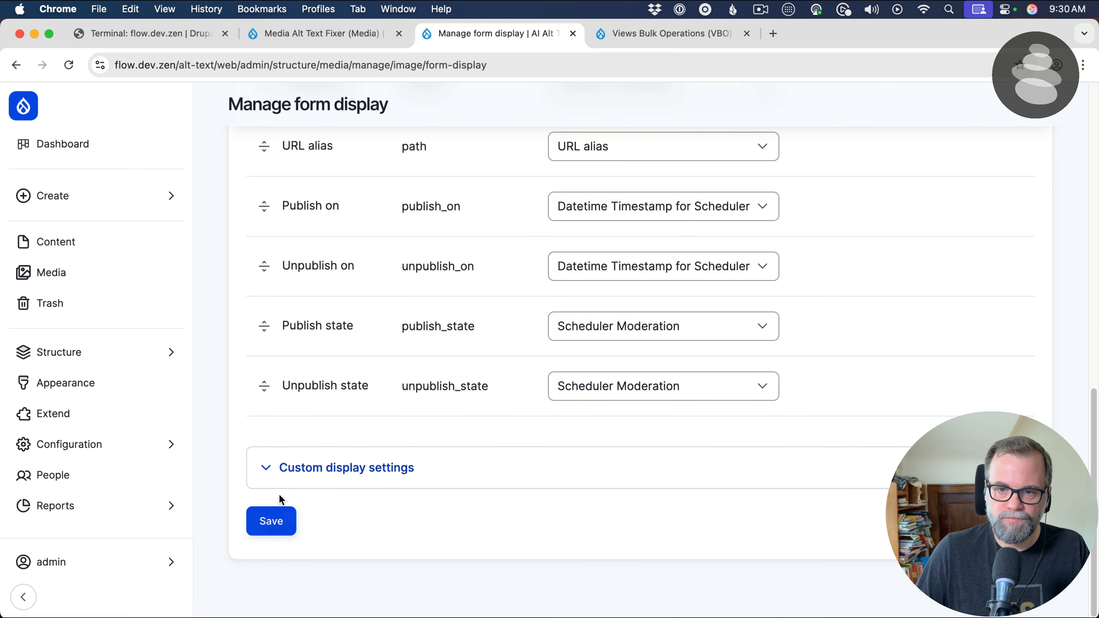
click(282, 519)
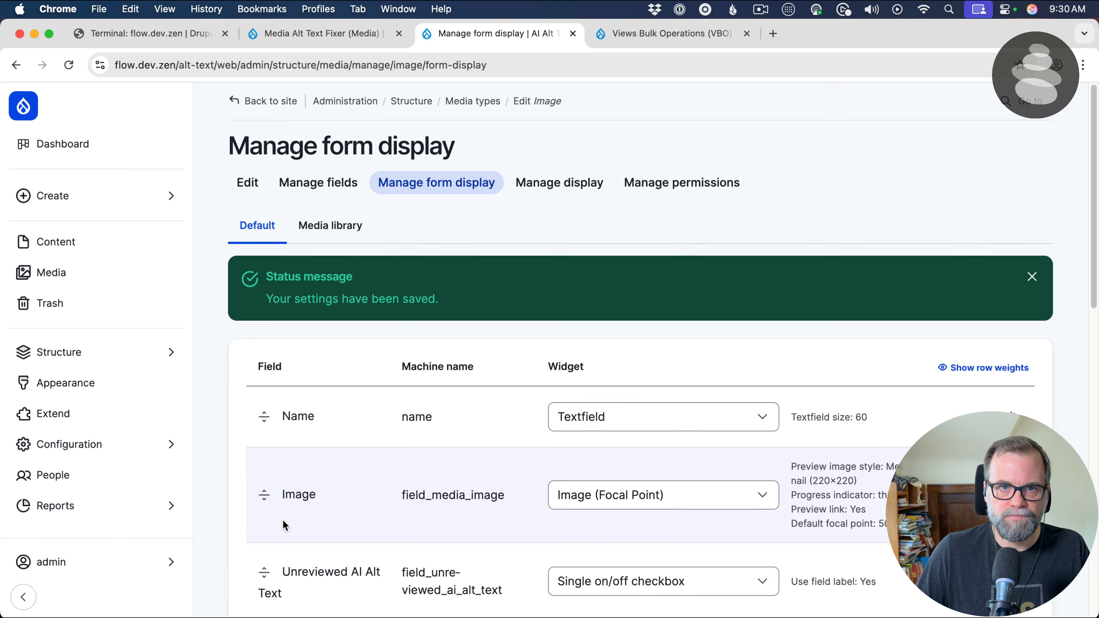
Return to the Media Alt Text Fixer view and add the Unreviewed AI Alt Text field to its fields
click(352, 39)
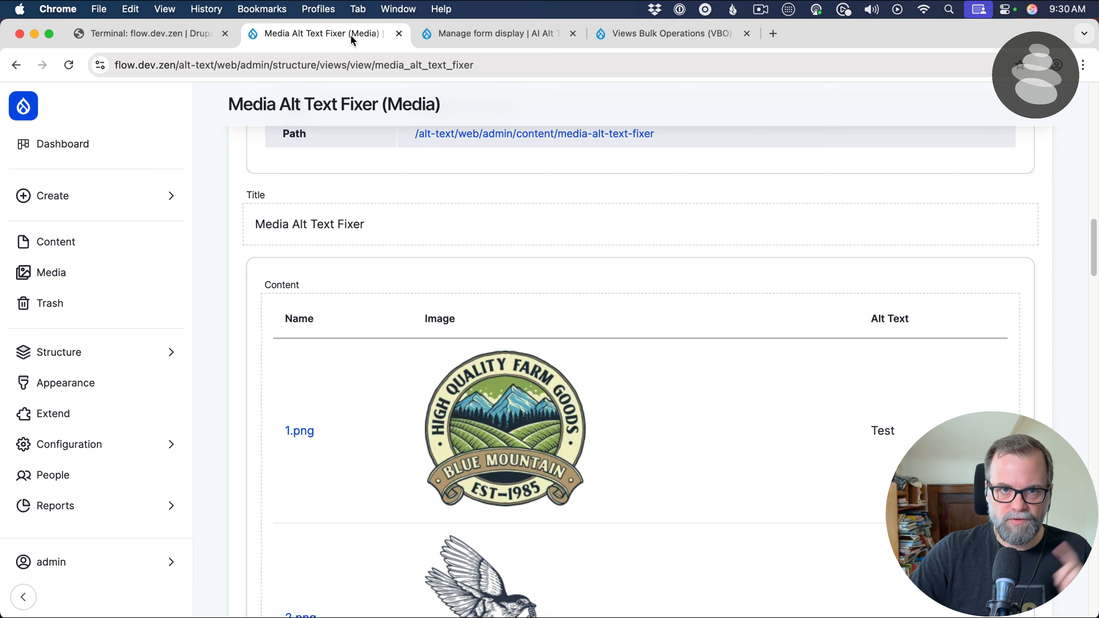
scroll(406, 412, up, 15)
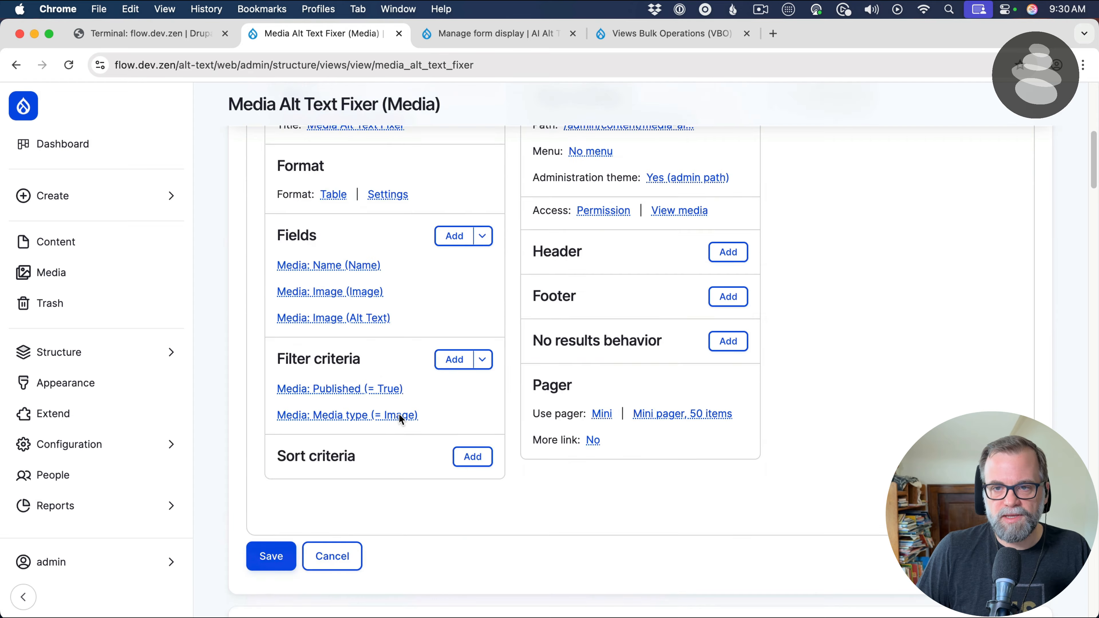
scroll(392, 437, down, 3)
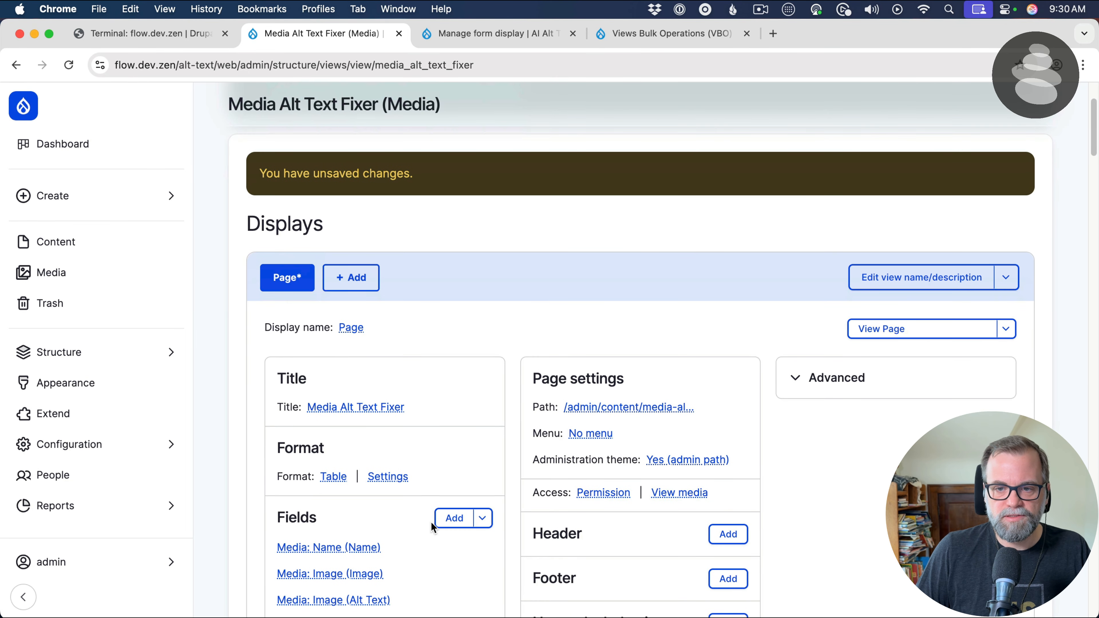
click(450, 522)
text(u)
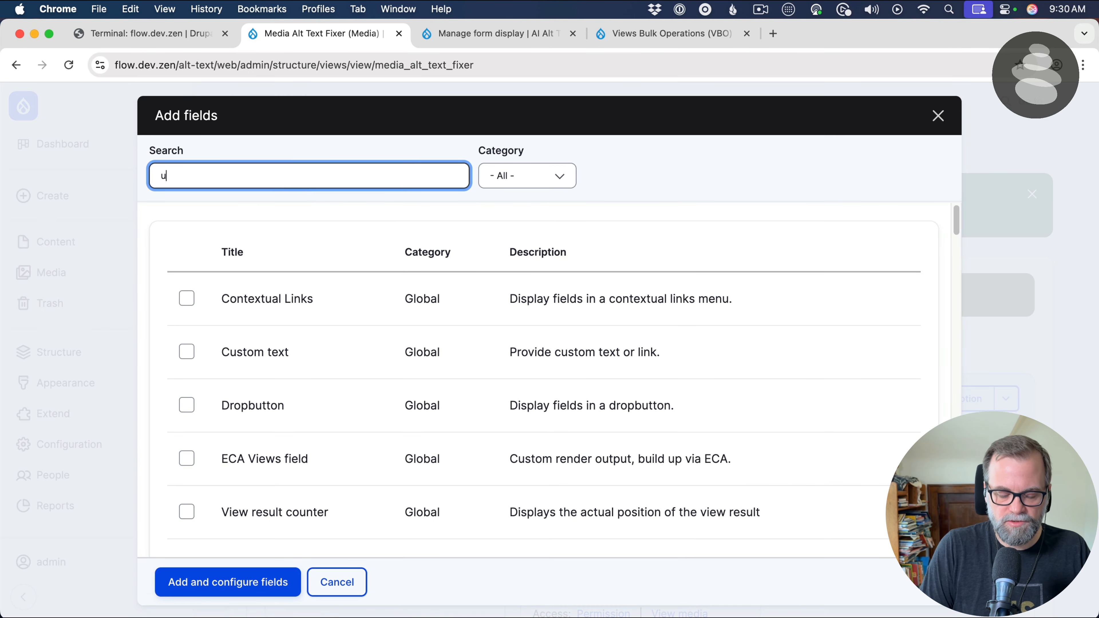
text(nreview)
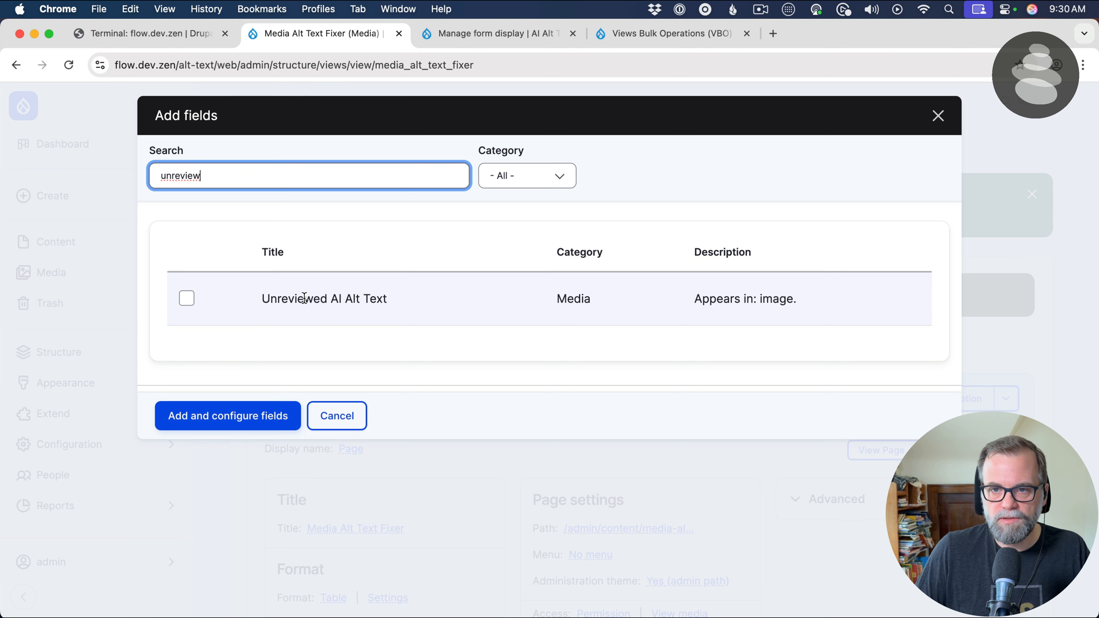
click(303, 298)
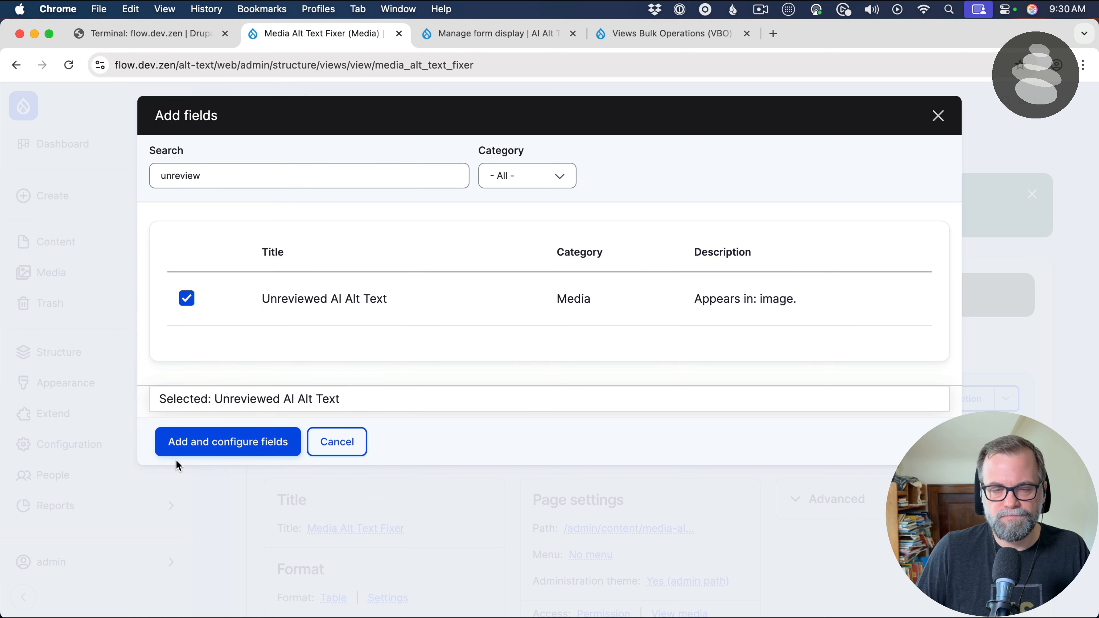
click(211, 446)
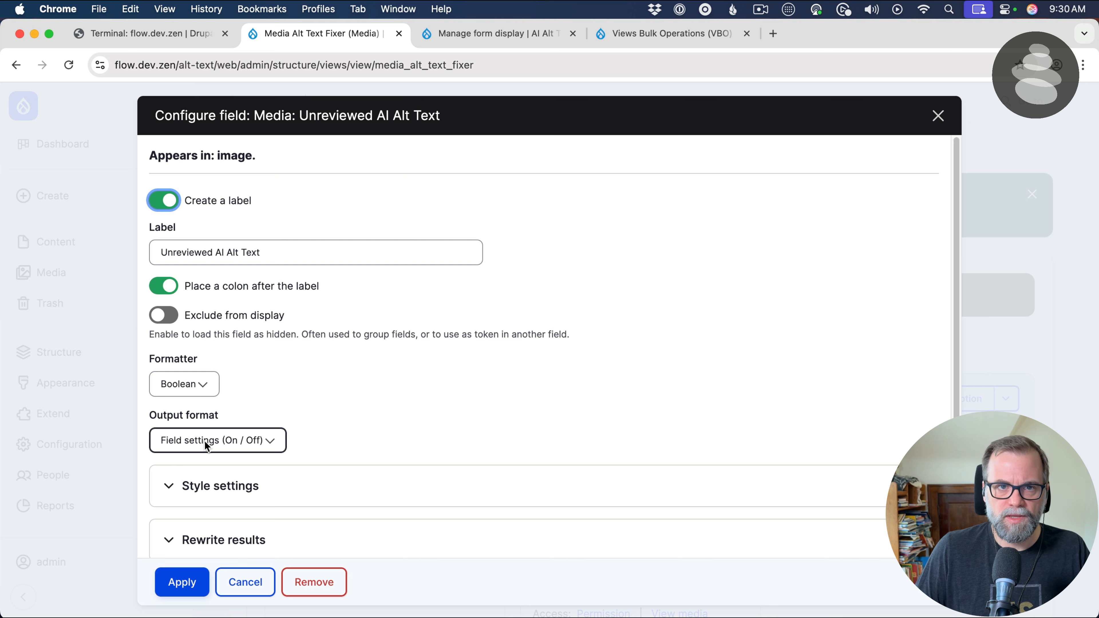
Set the Unreviewed AI Alt Text field's output format to Yes / No, keeping the Boolean formatter
click(194, 383)
click(241, 406)
click(241, 435)
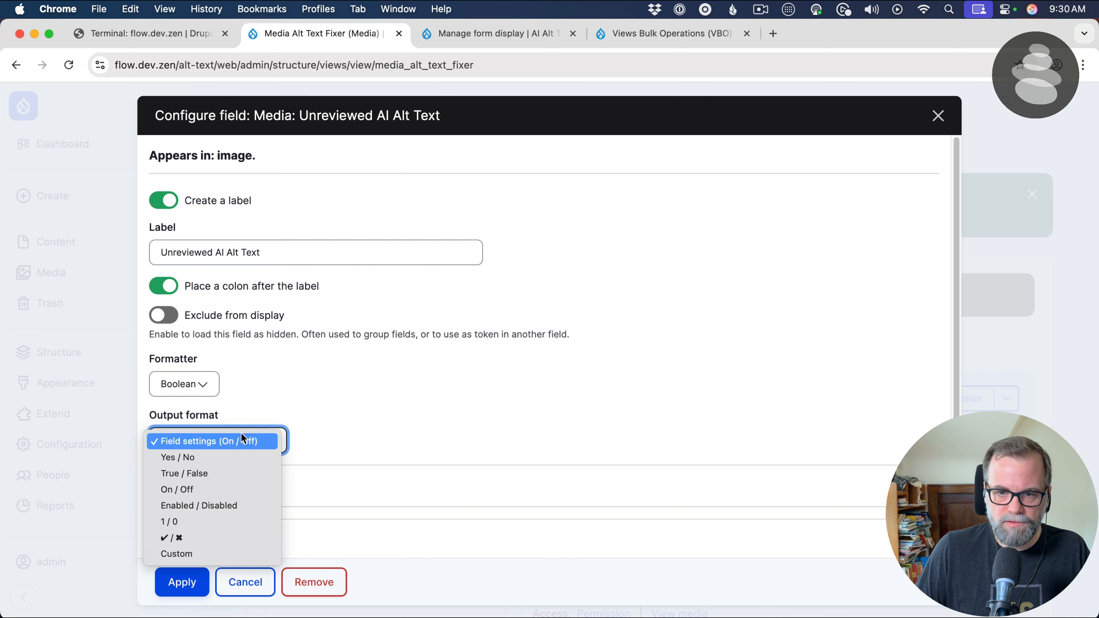
click(242, 459)
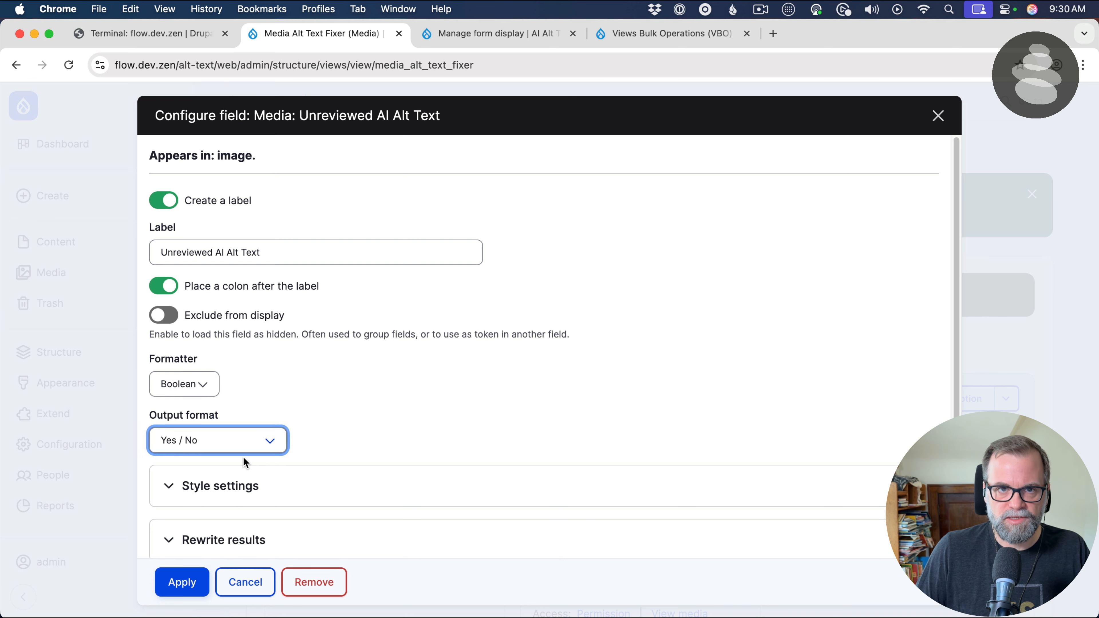
click(664, 229)
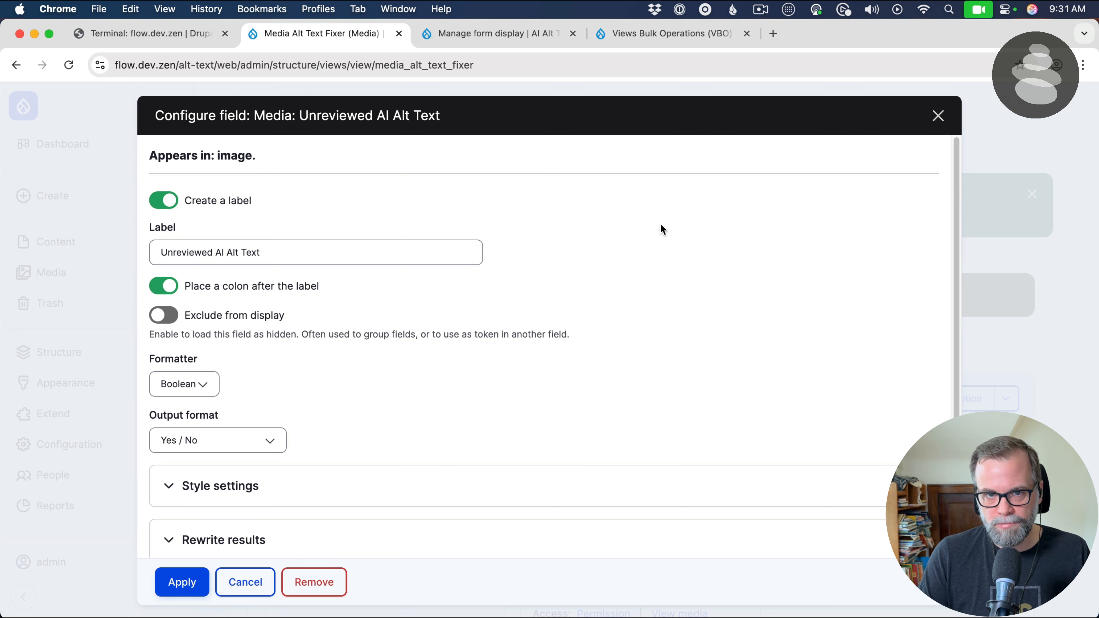
Set the Unreviewed AI Alt Text field's no results text to "No" and apply the field configuration
scroll(203, 428, down, 5)
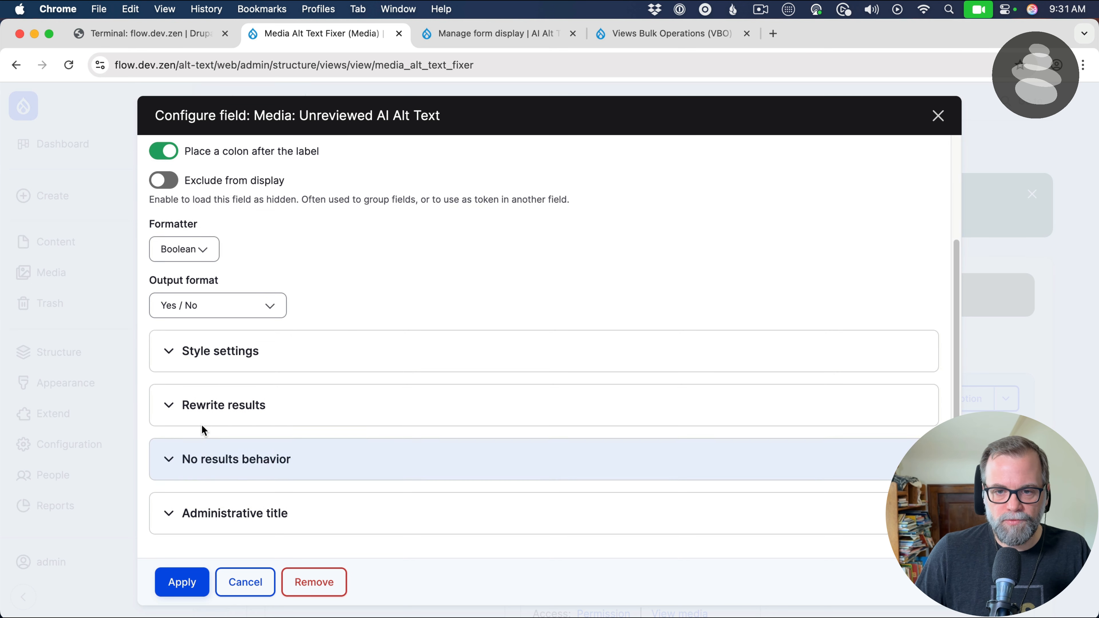
click(214, 460)
scroll(217, 458, down, 1)
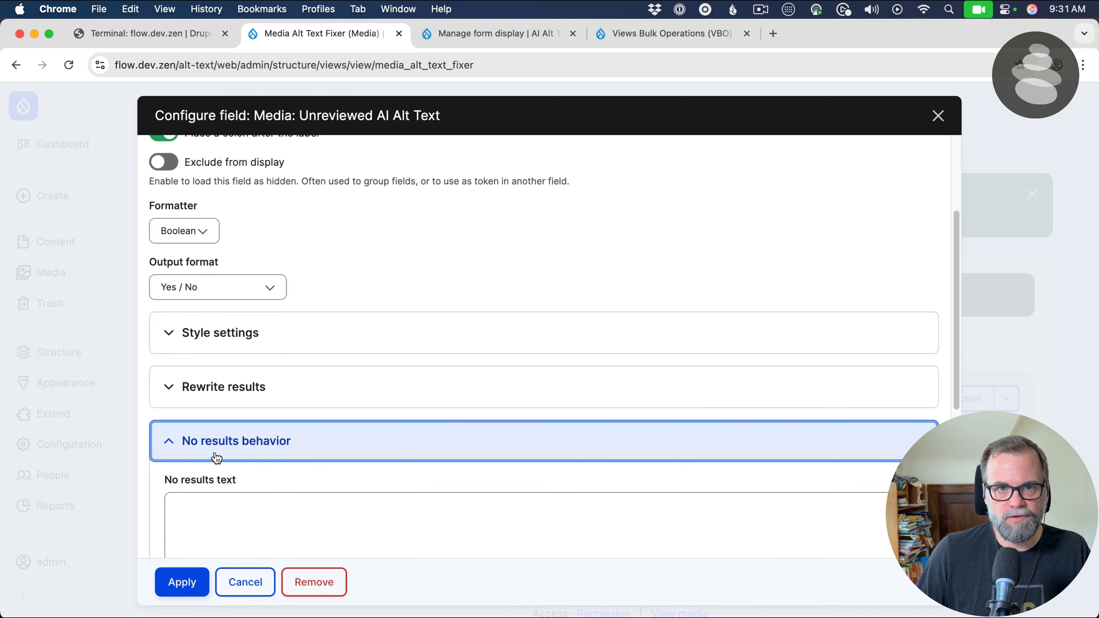
scroll(216, 458, down, 1)
click(218, 463)
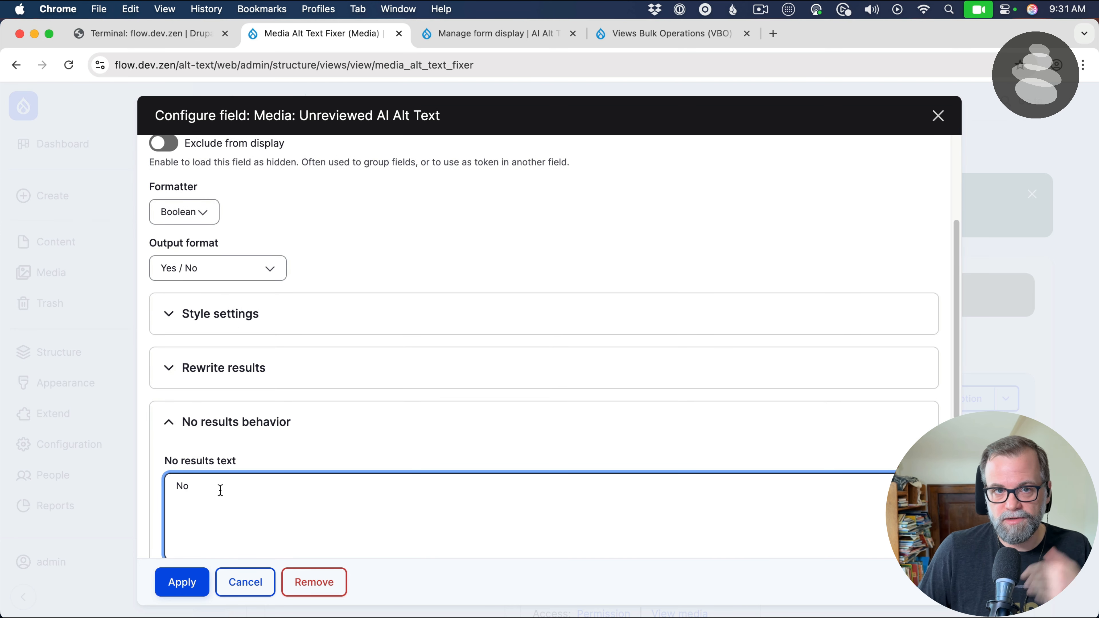
scroll(247, 507, down, 8)
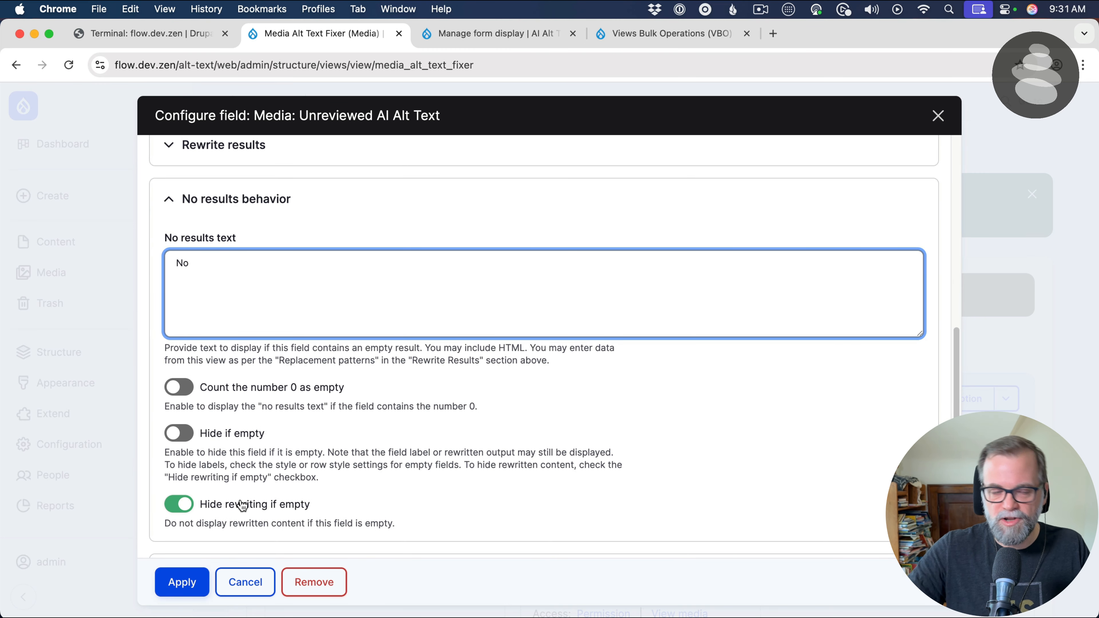
click(175, 582)
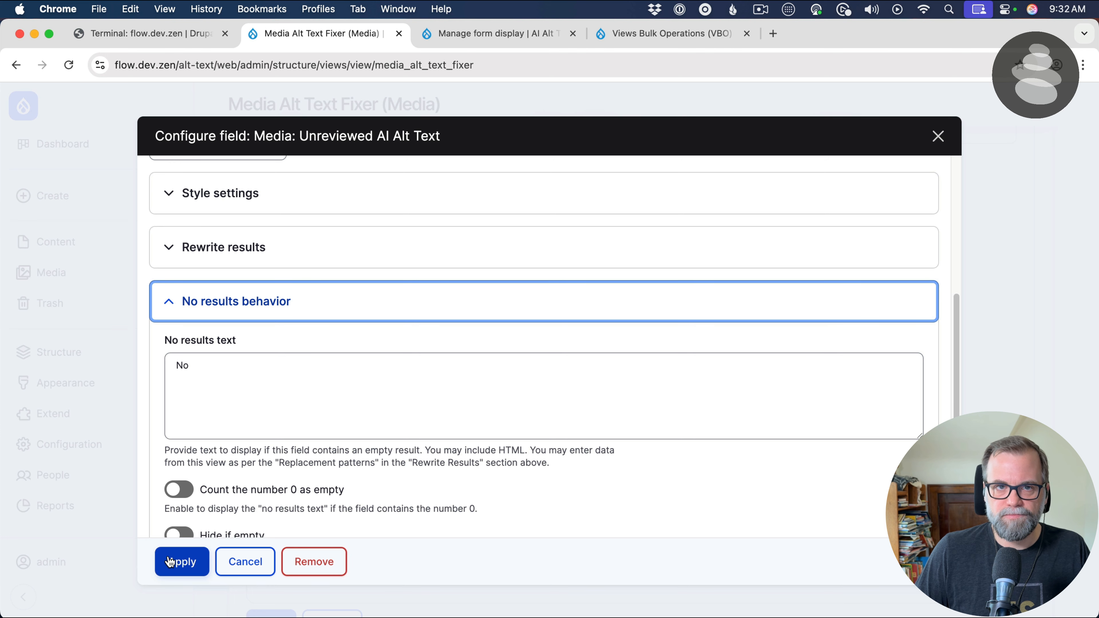
Apply the Unreviewed AI Alt Text field's settings and check its column in the view preview
click(170, 562)
scroll(765, 509, down, 10)
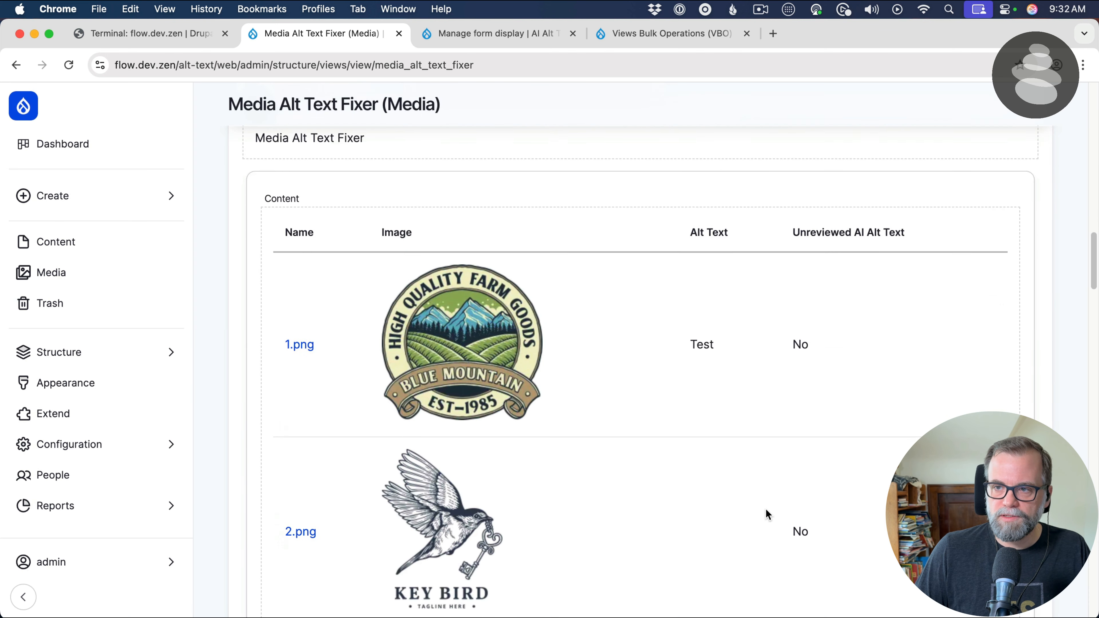
scroll(811, 529, down, 5)
scroll(810, 529, up, 10)
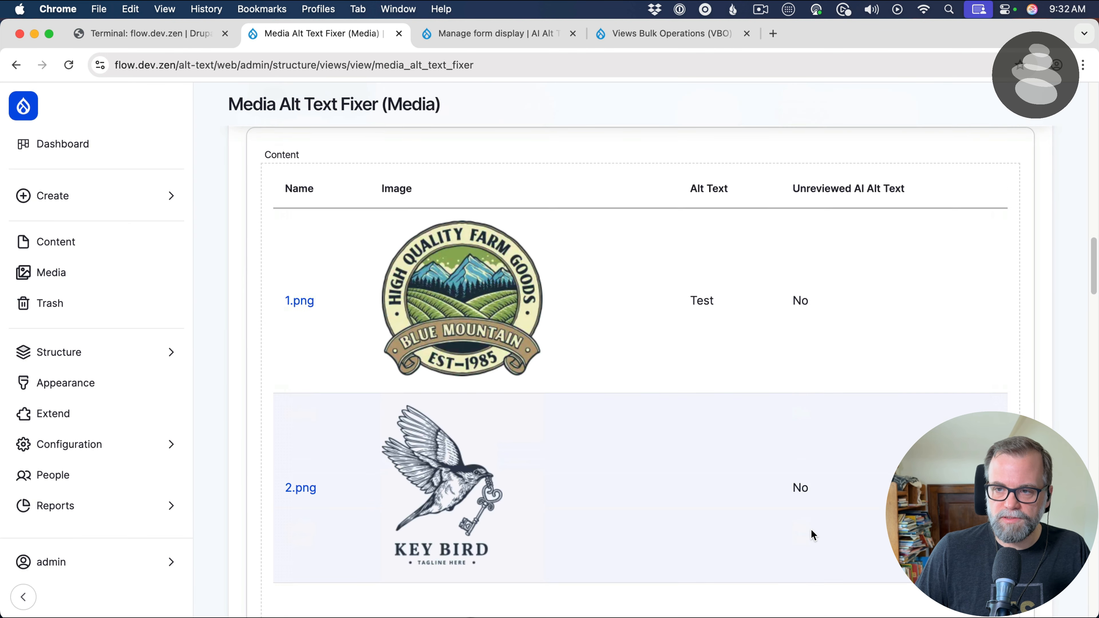
scroll(811, 529, up, 1)
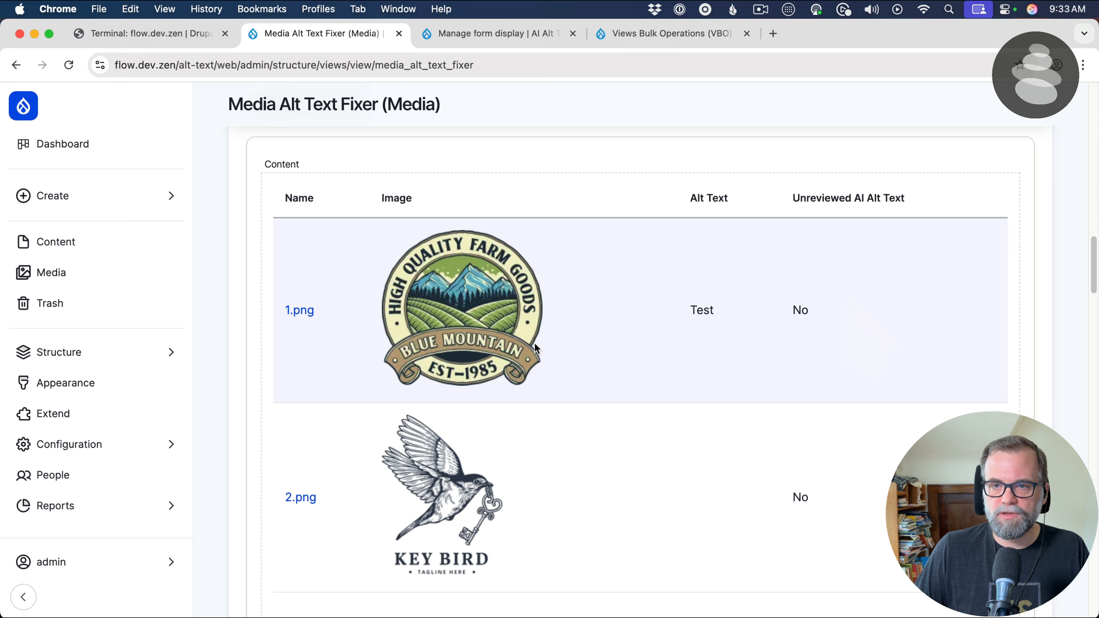
Search the available fields for "opera" and add the Operations links field from the Media category to the view
scroll(515, 331, up, 10)
scroll(460, 329, up, 5)
click(450, 301)
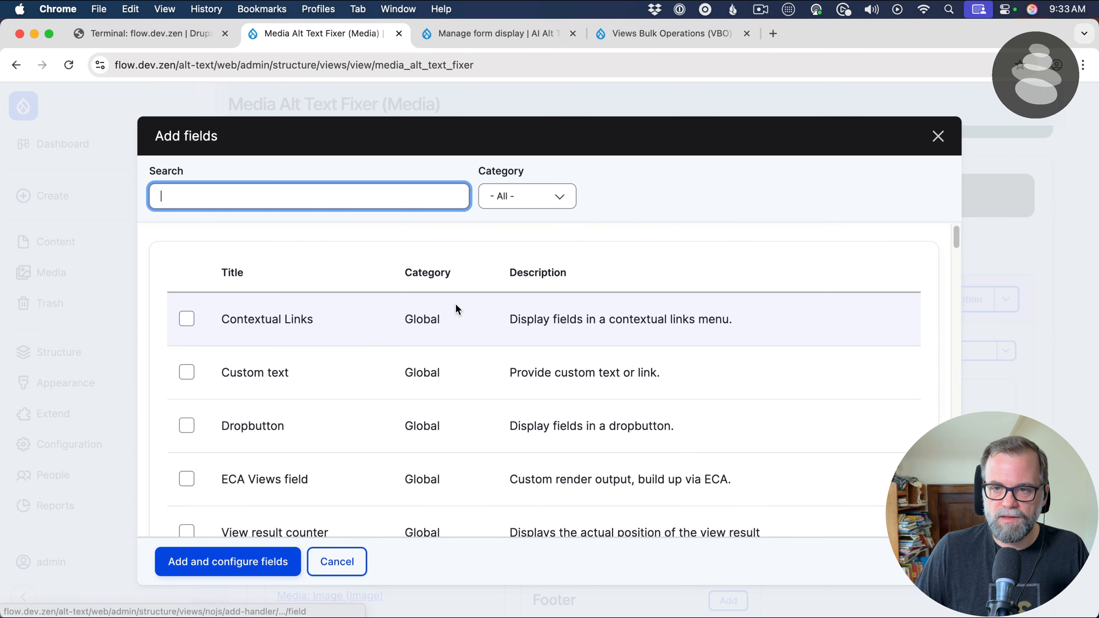
click(310, 204)
text(opersation)
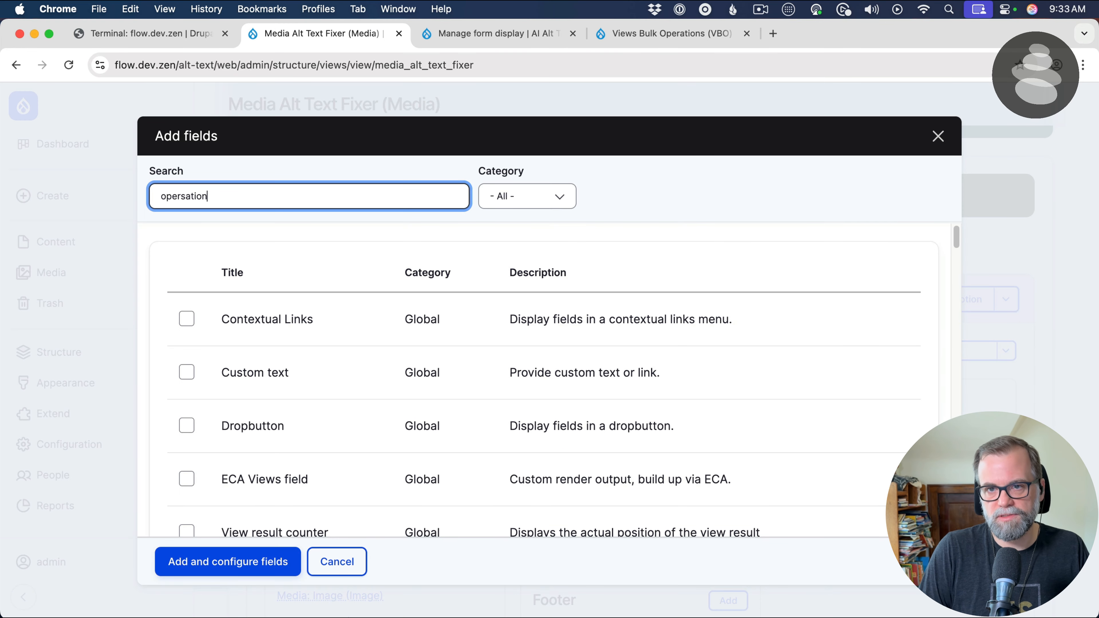
key(BackSpace)
key(BackSpace)
key(BackSpace)
key(BackSpace)
key(BackSpace)
key(BackSpace)
text(a)
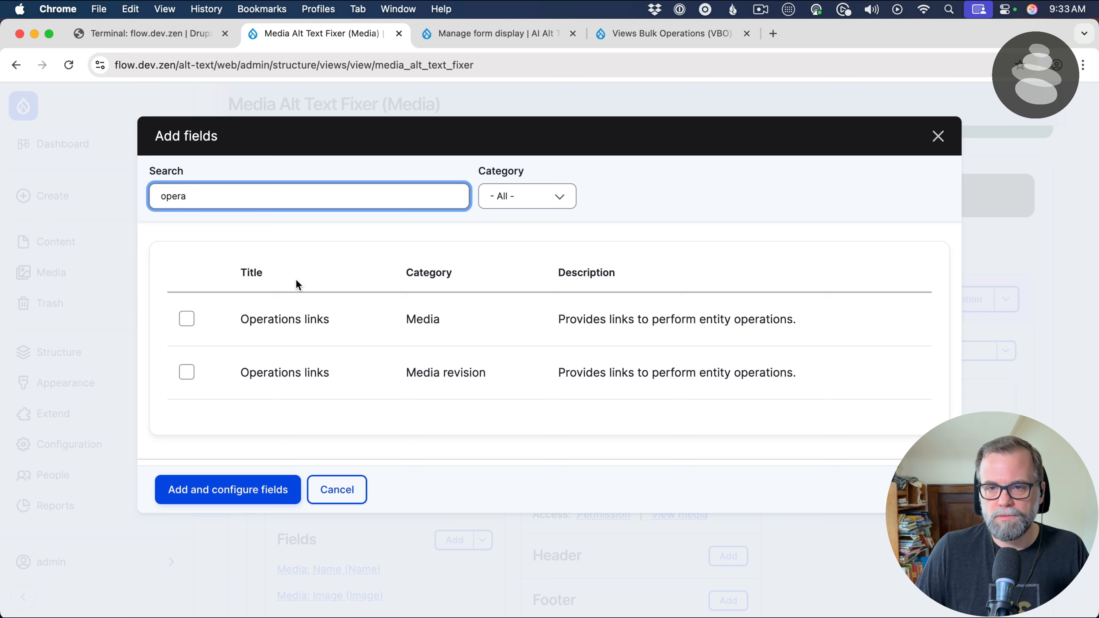
click(278, 321)
click(241, 516)
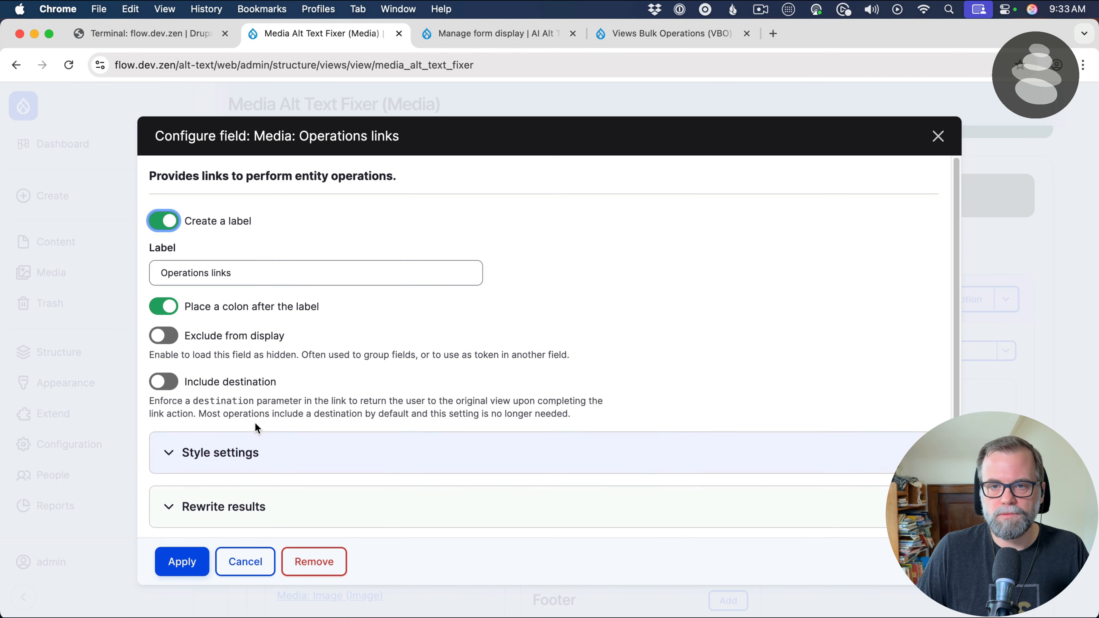
Accept the Operations links field's default settings and check the new column in the view preview
click(178, 560)
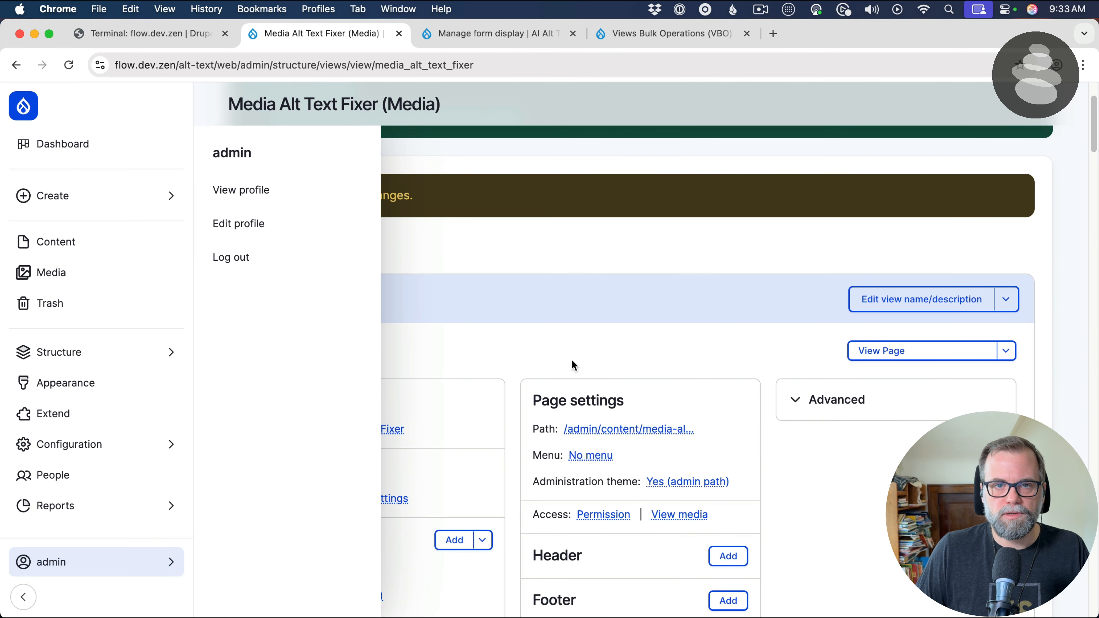
scroll(597, 381, down, 20)
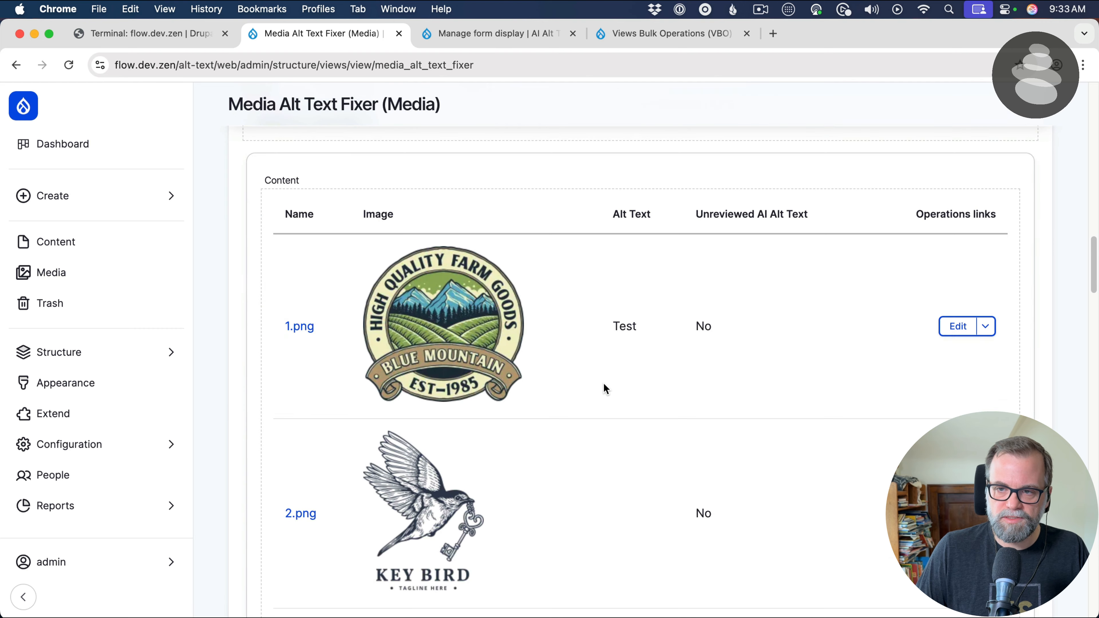
scroll(606, 389, down, 1)
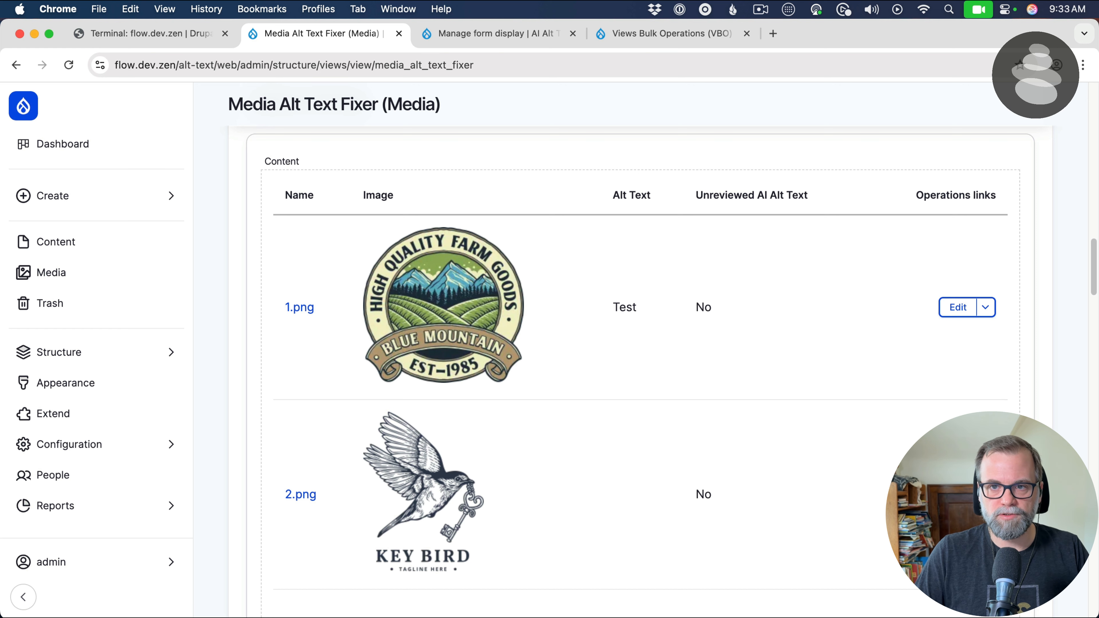
Add a filter criterion for Unreviewed AI Alt Text (field_unreviewed_ai_alt_text) to the view
scroll(417, 307, up, 15)
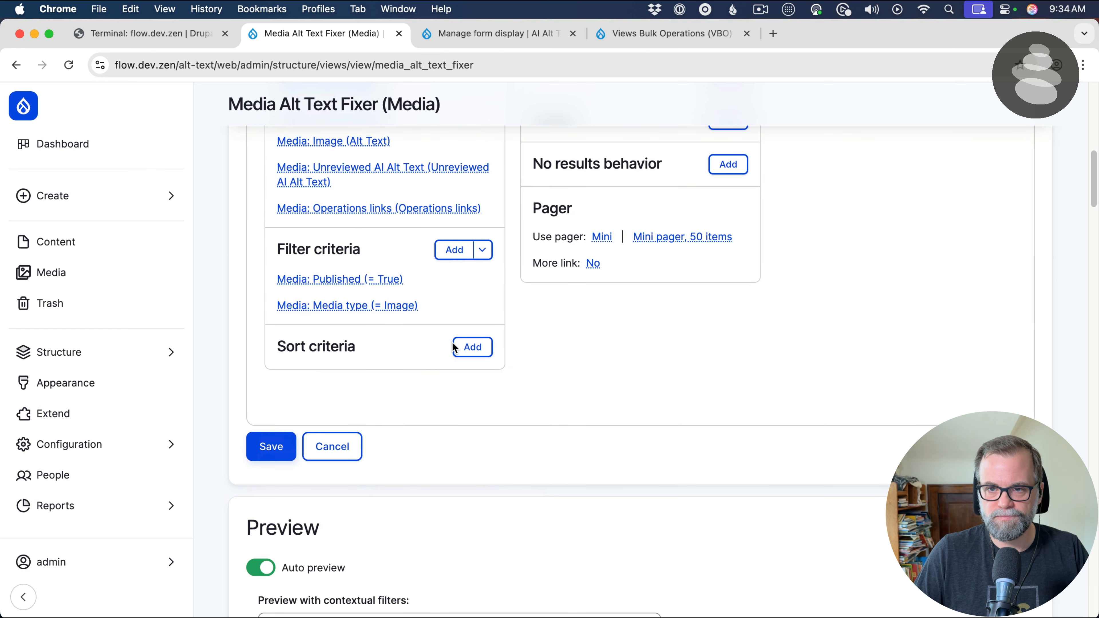
click(458, 255)
click(251, 195)
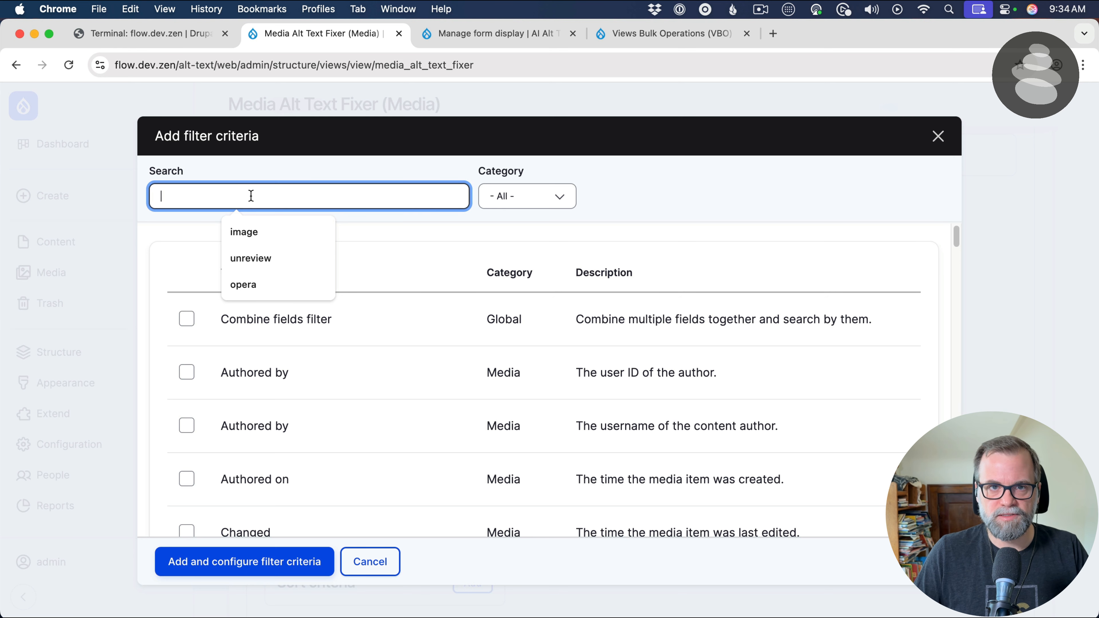
text(un)
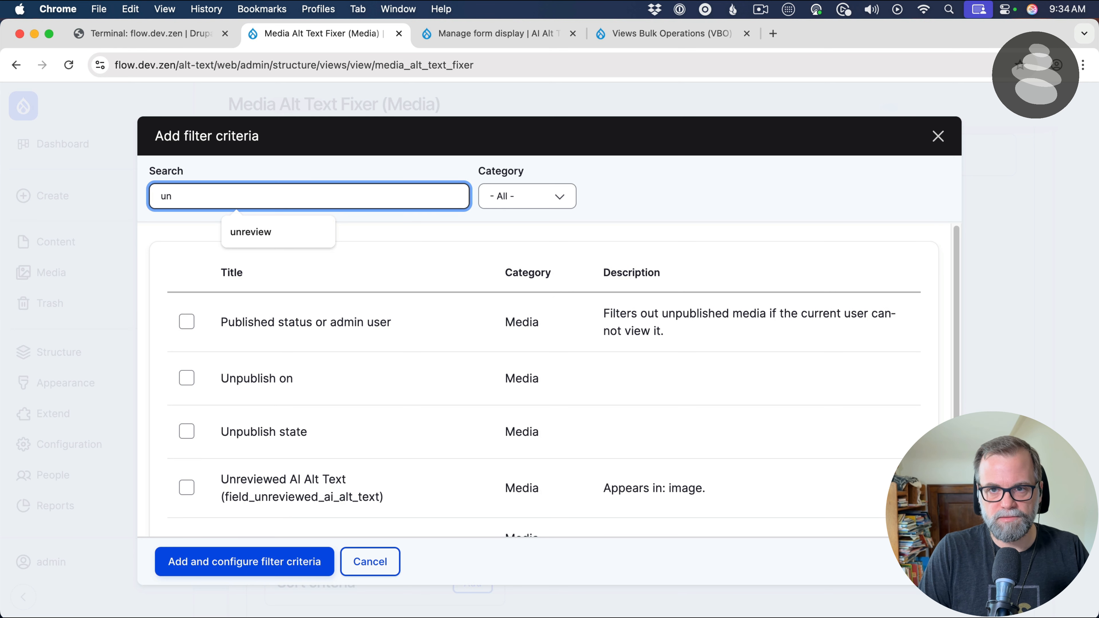
text(re)
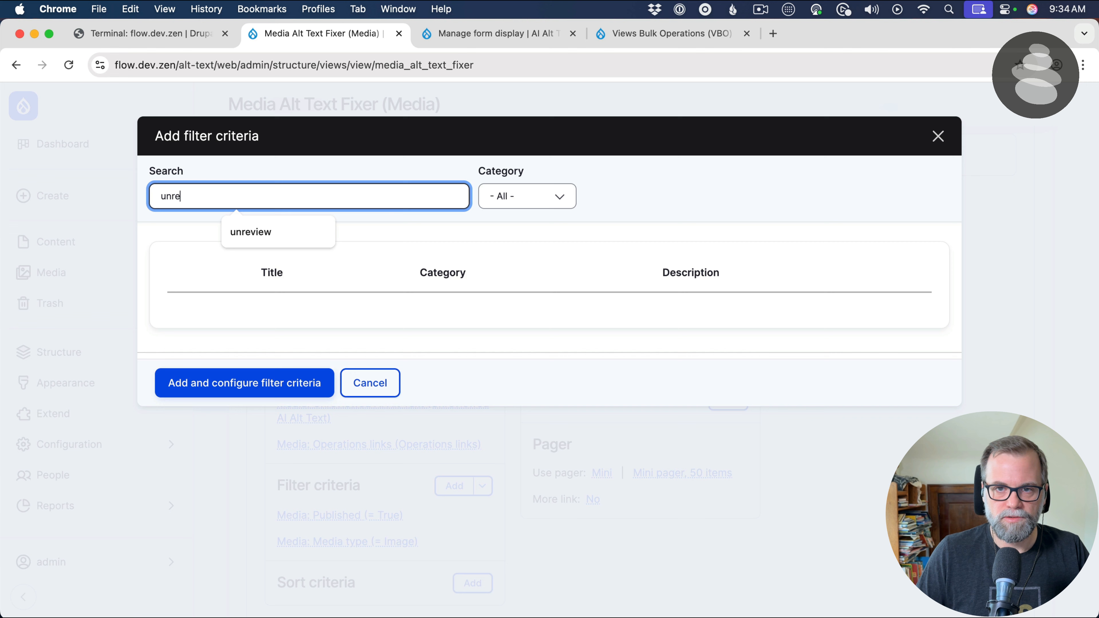
click(402, 320)
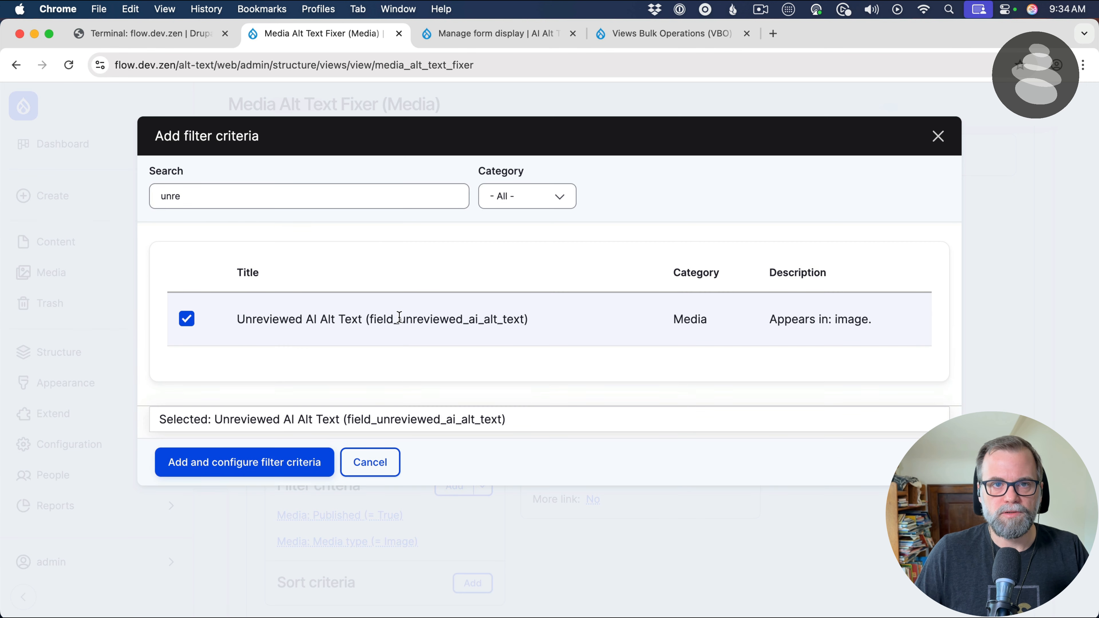
click(228, 464)
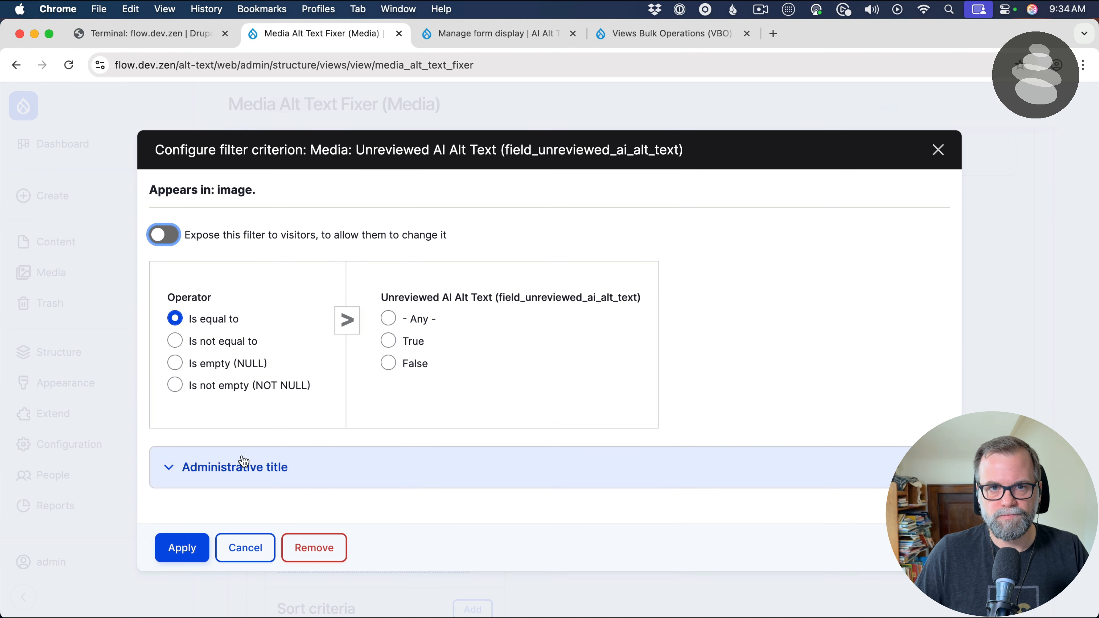
Expose the Unreviewed AI Alt Text filter to visitors as an optional single filter labelled "Needs Review"
click(165, 235)
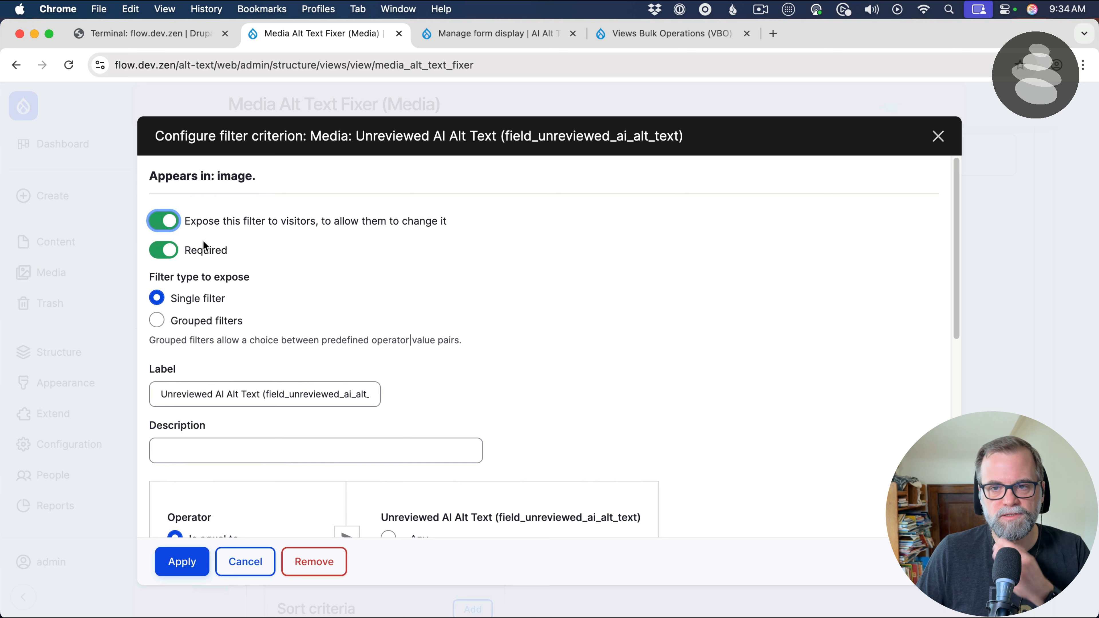
click(200, 249)
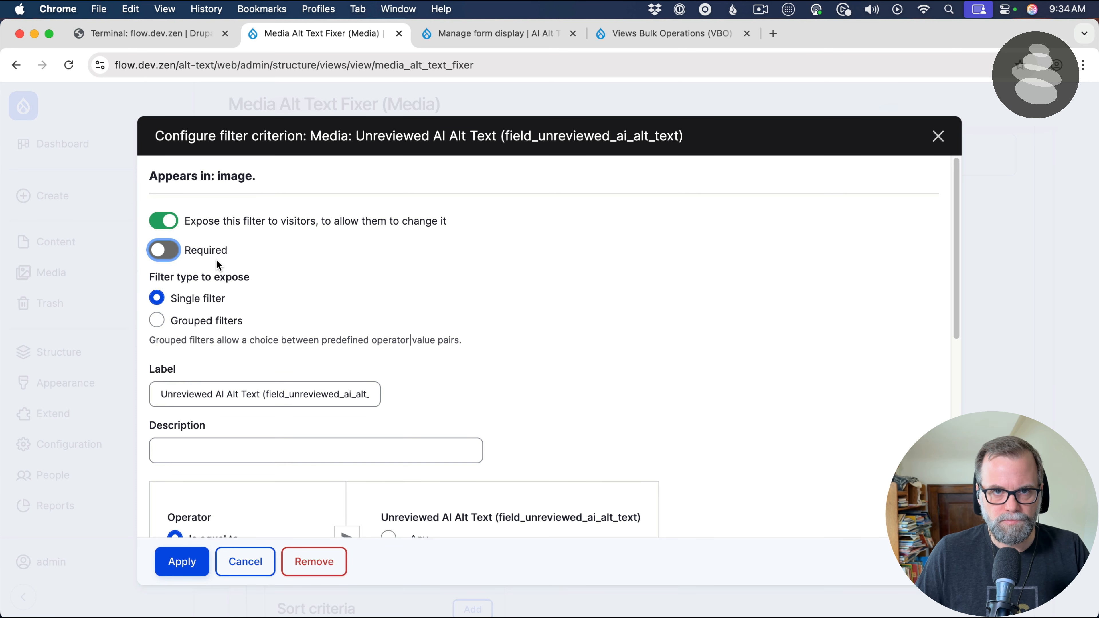
triple_click(278, 394)
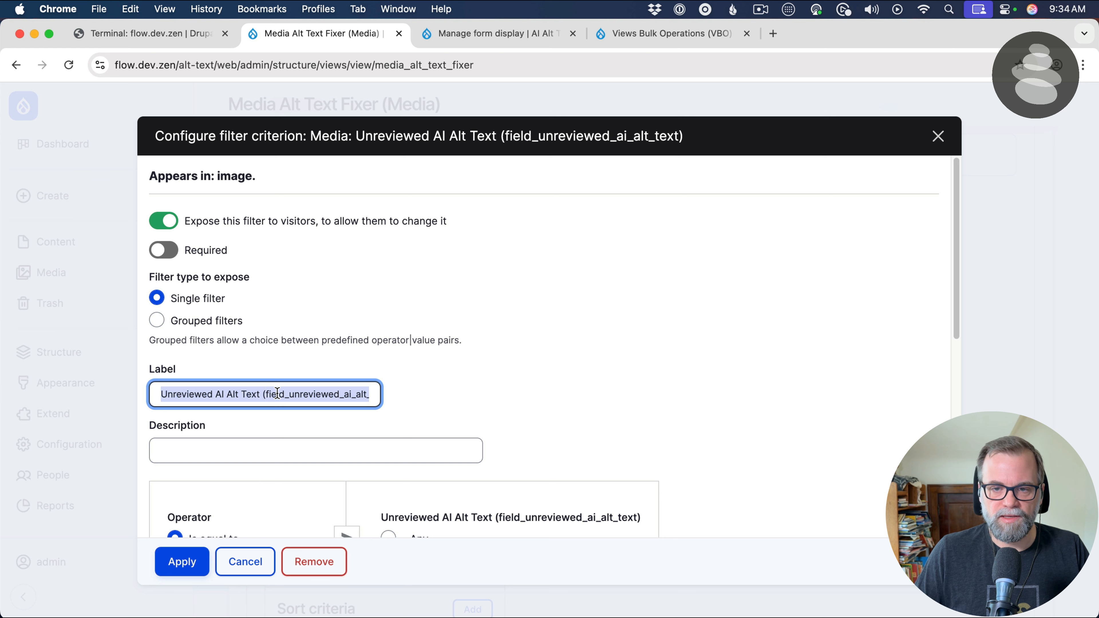
text(Needs )
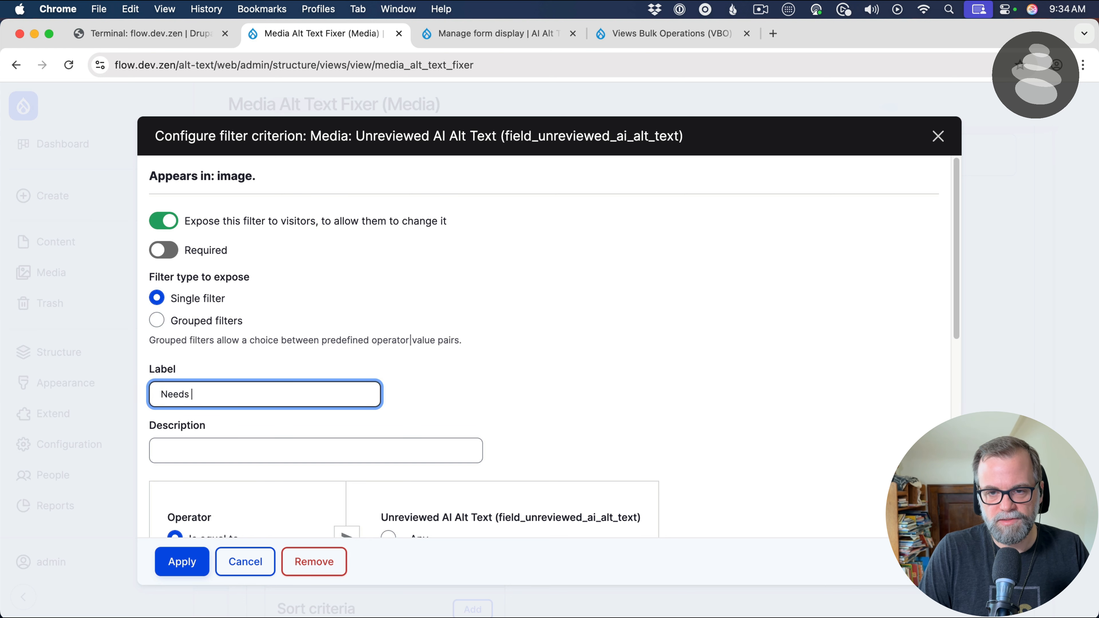
text(Review)
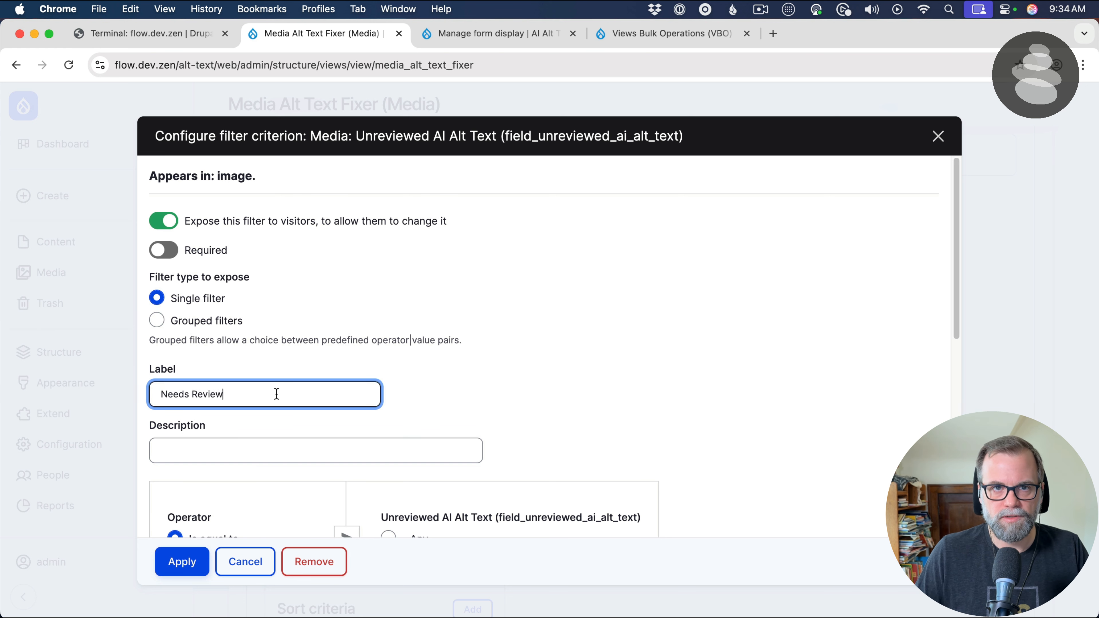
Set the exposed filter's default value to "- Any -" with the Is equal to operator and apply the filter criterion
scroll(318, 417, down, 6)
click(402, 269)
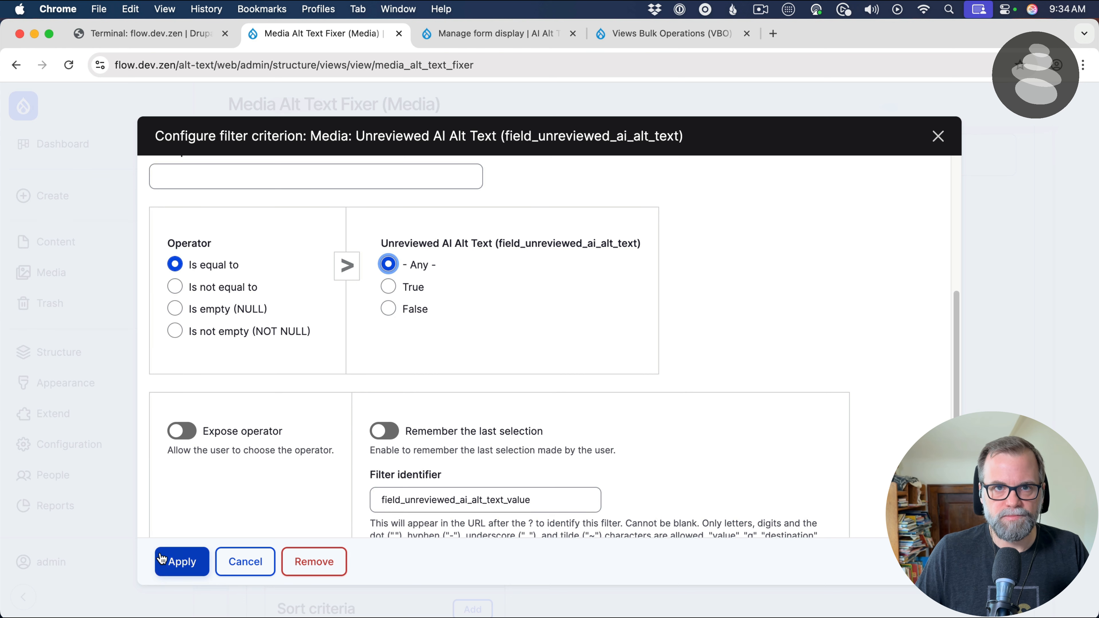
click(173, 561)
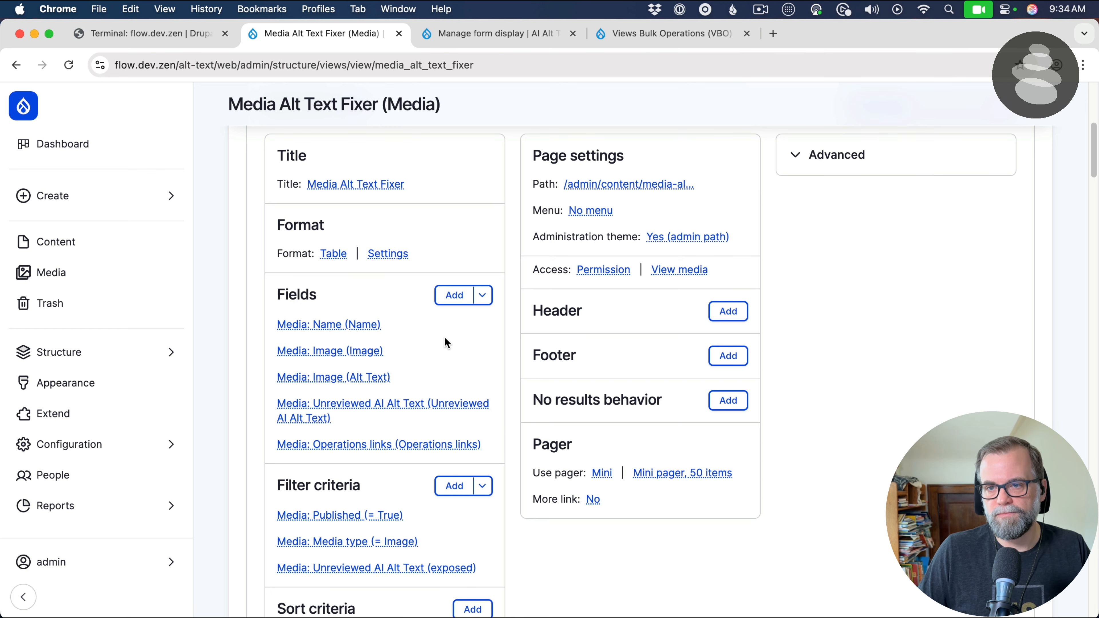
Add a filter criterion for the Media field Image (field_media_image:alt) and expose it to visitors
click(451, 488)
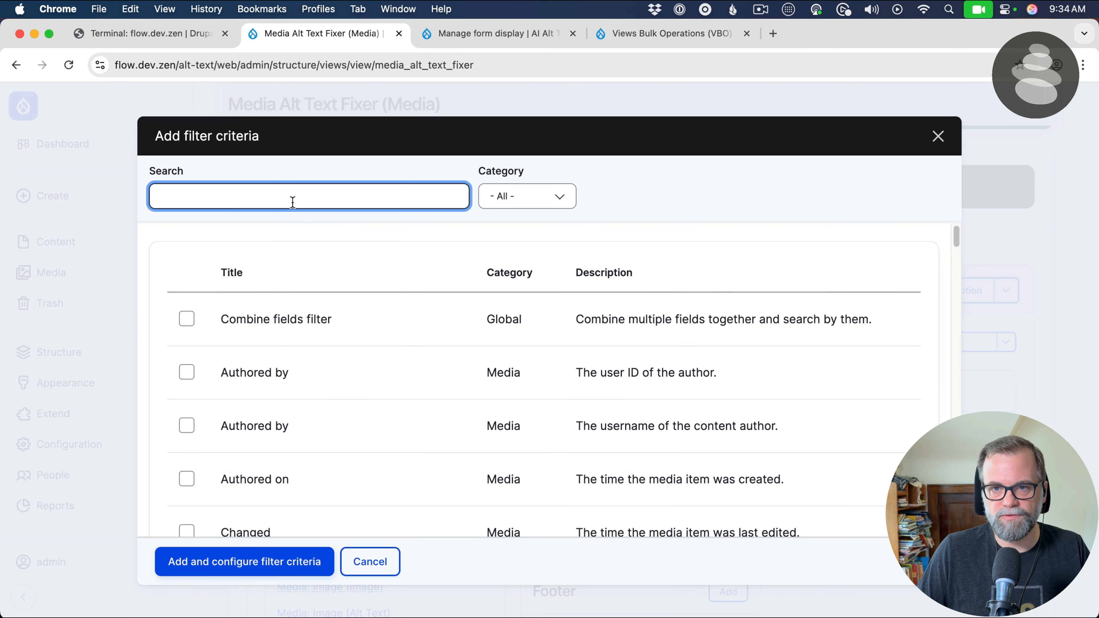
click(294, 201)
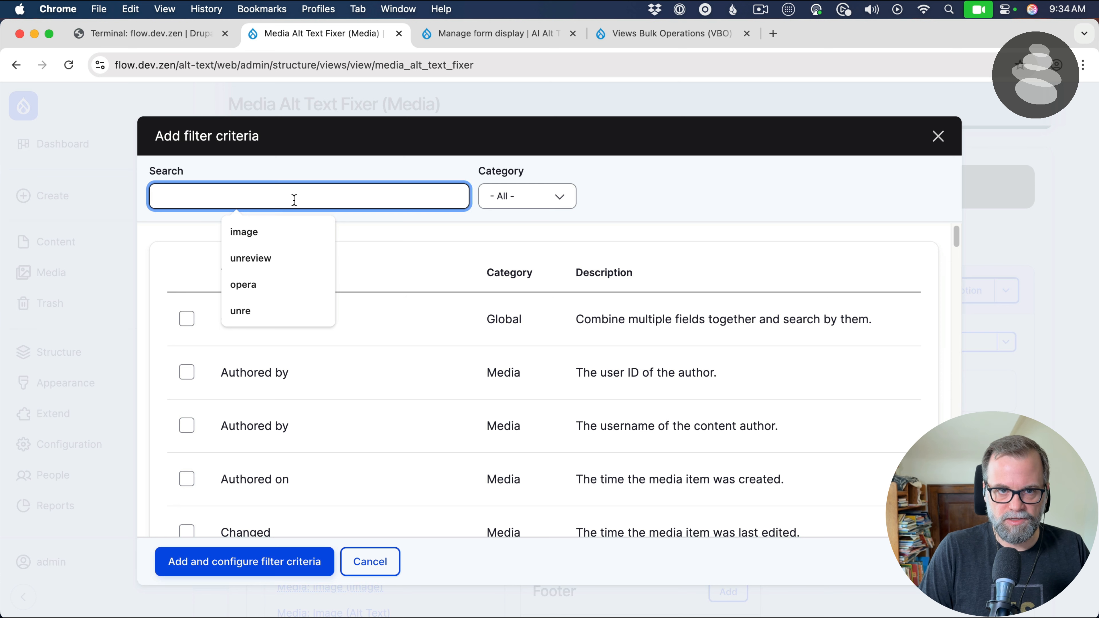
text(al)
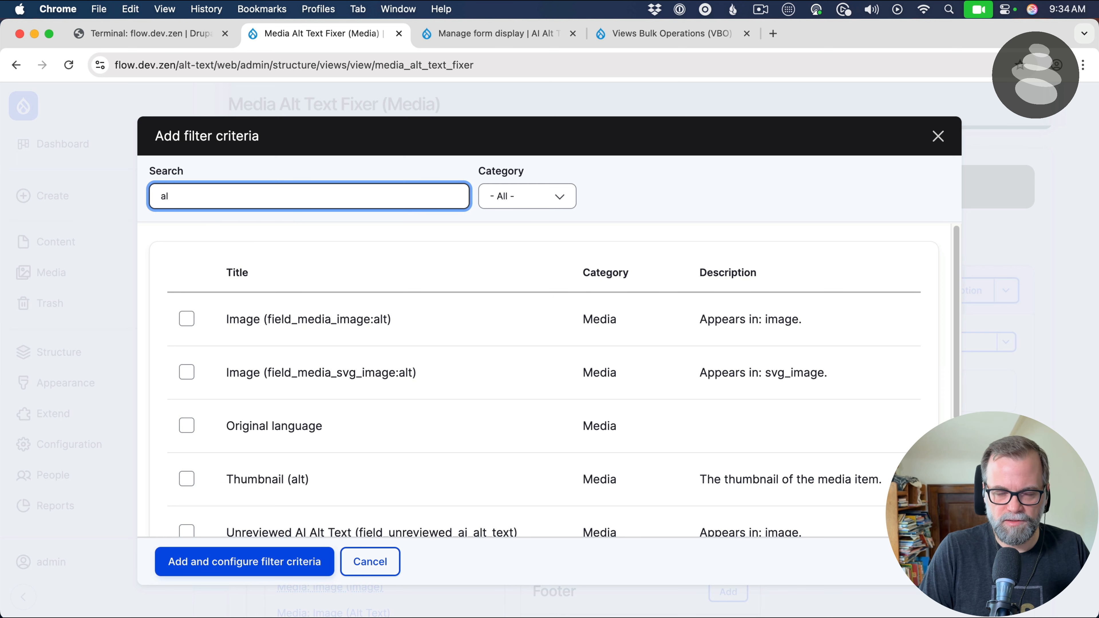
text(t)
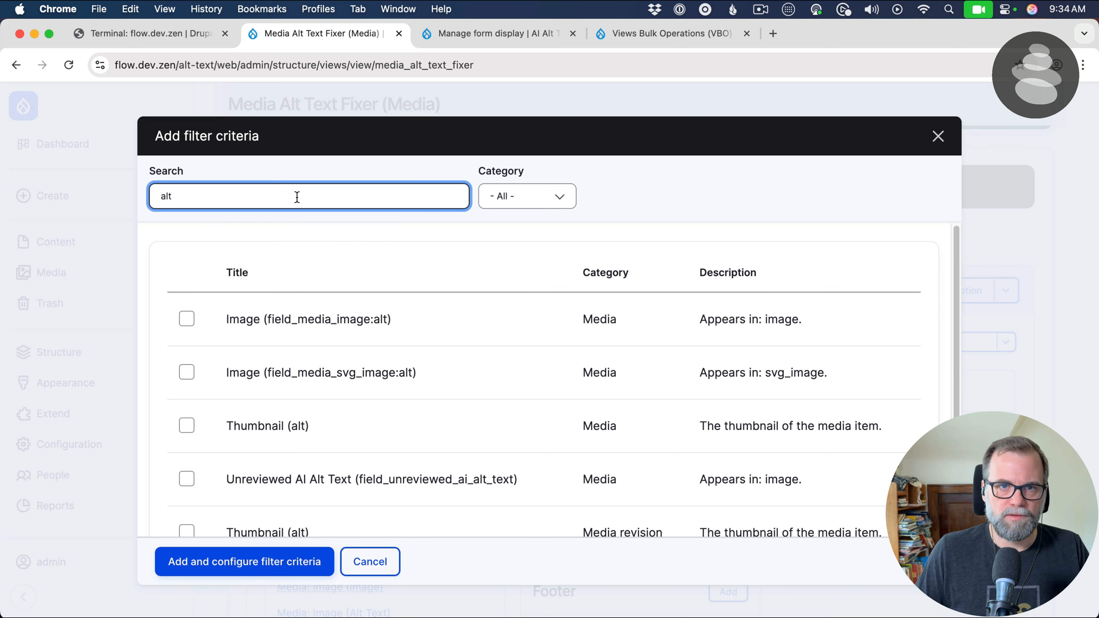
key(BackSpace)
key(BackSpace)
key(BackSpace)
text(image)
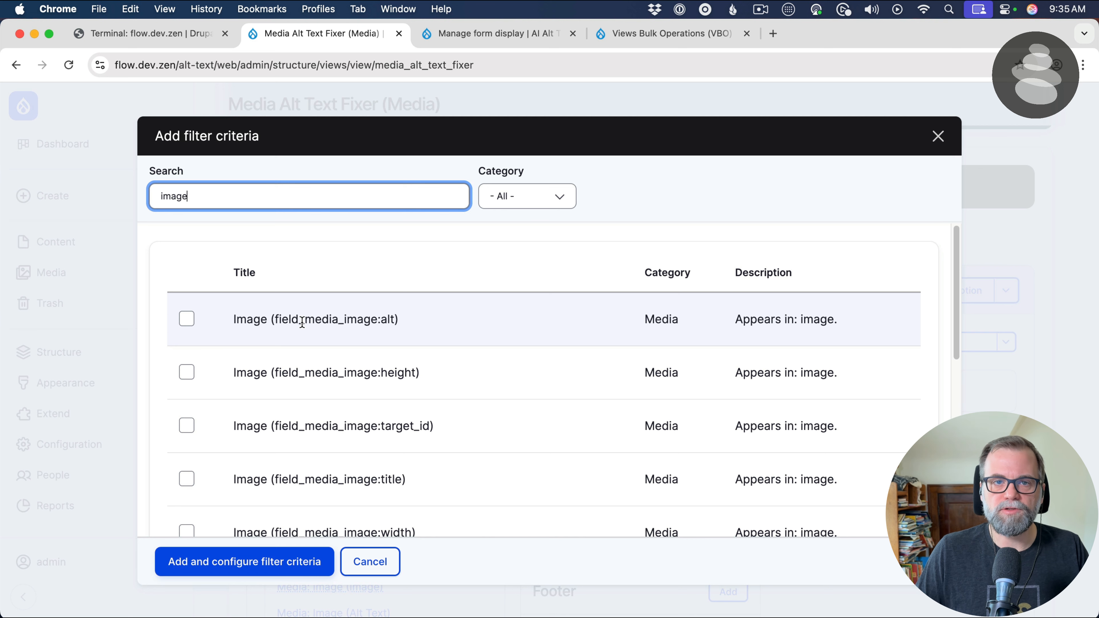
click(325, 319)
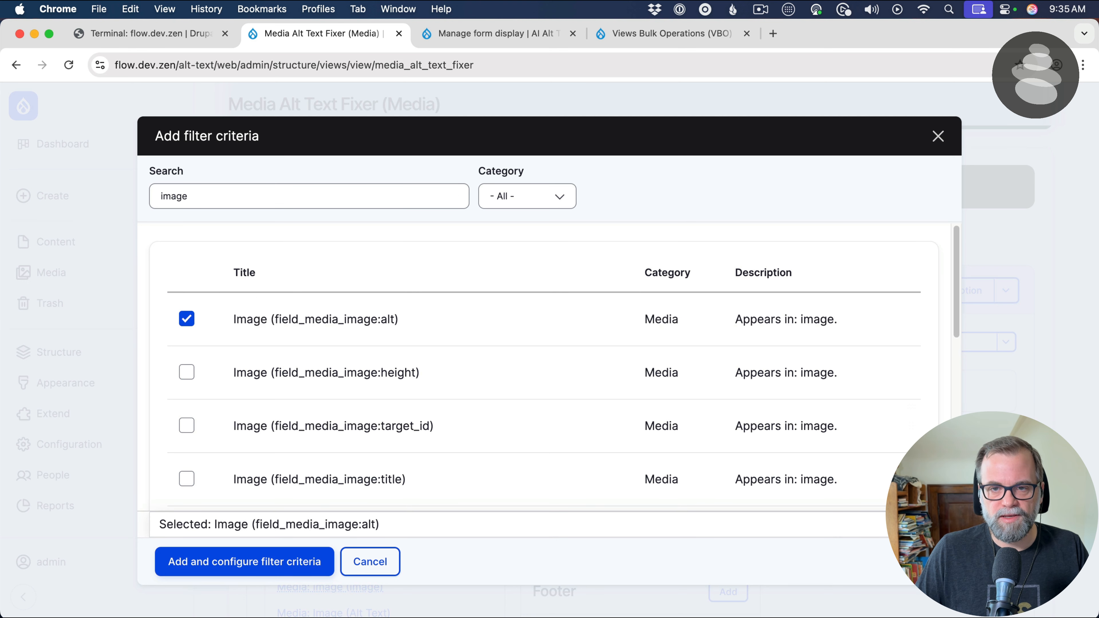
click(212, 562)
click(222, 269)
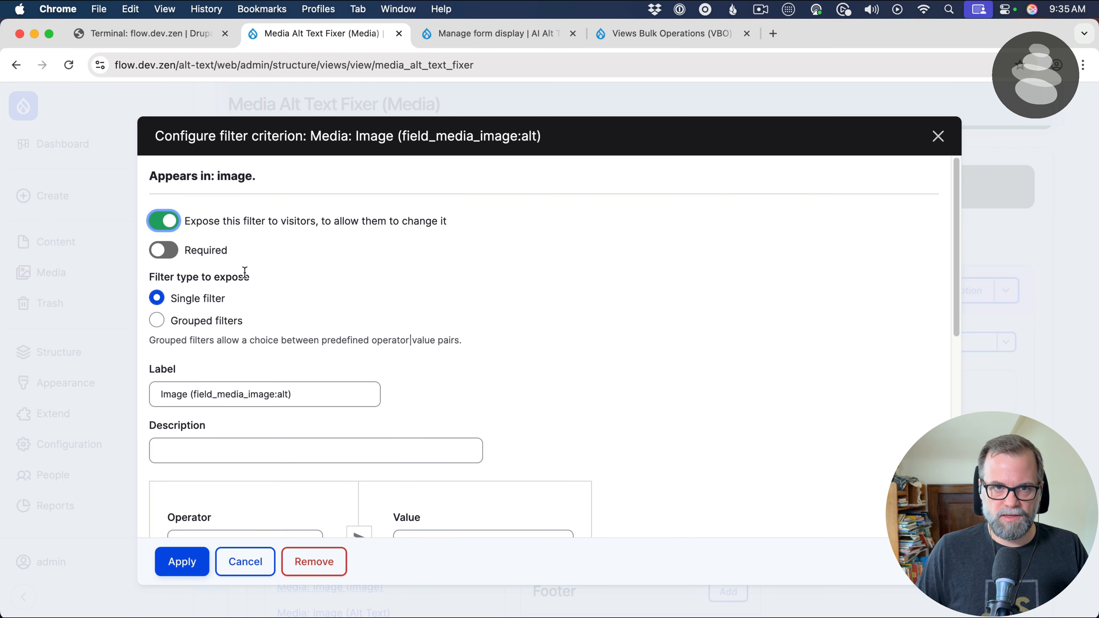
Label the exposed single filter for the image alt text "Alt Text Empty"
drag(312, 395, 215, 371)
text(A)
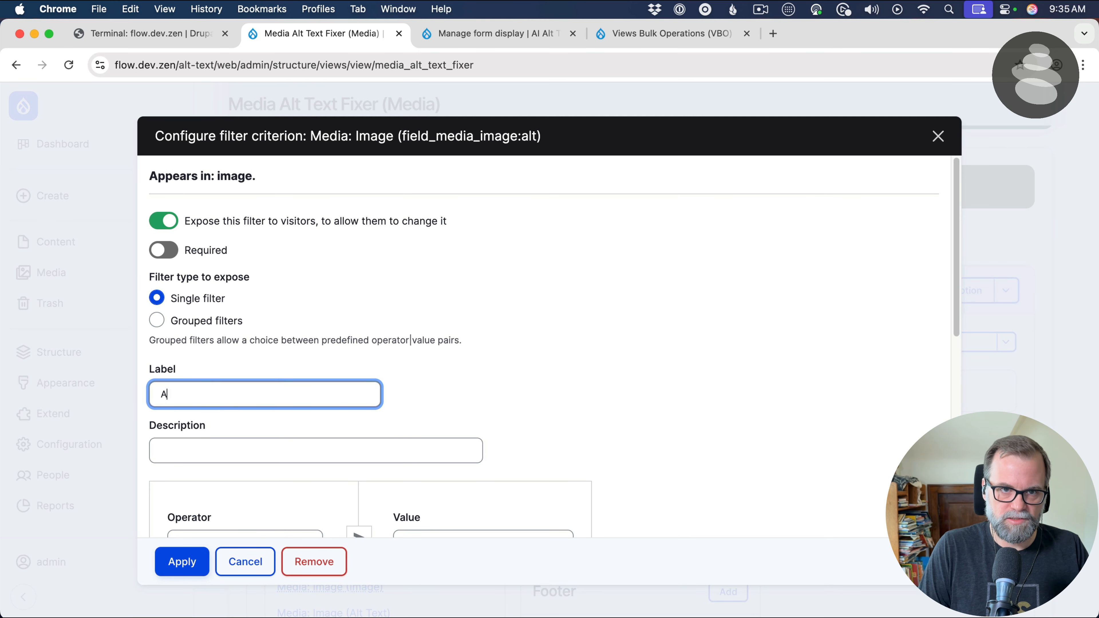
text(lt Text Empty)
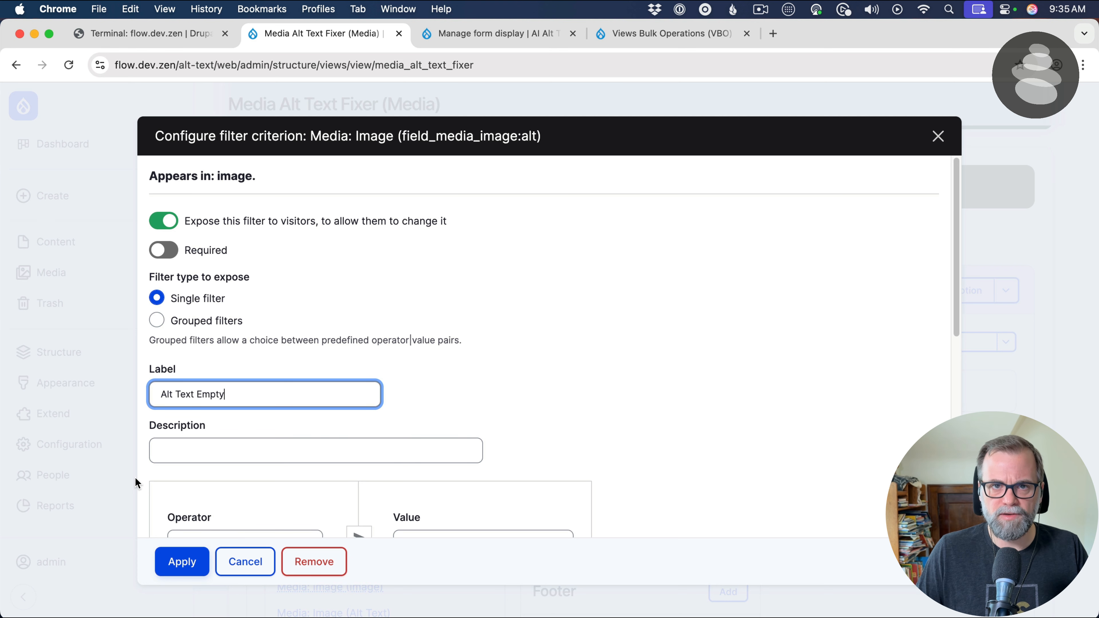
Switch the exposed image alt filter to grouped filters and label it "Alt Text Empty"
scroll(181, 472, down, 1)
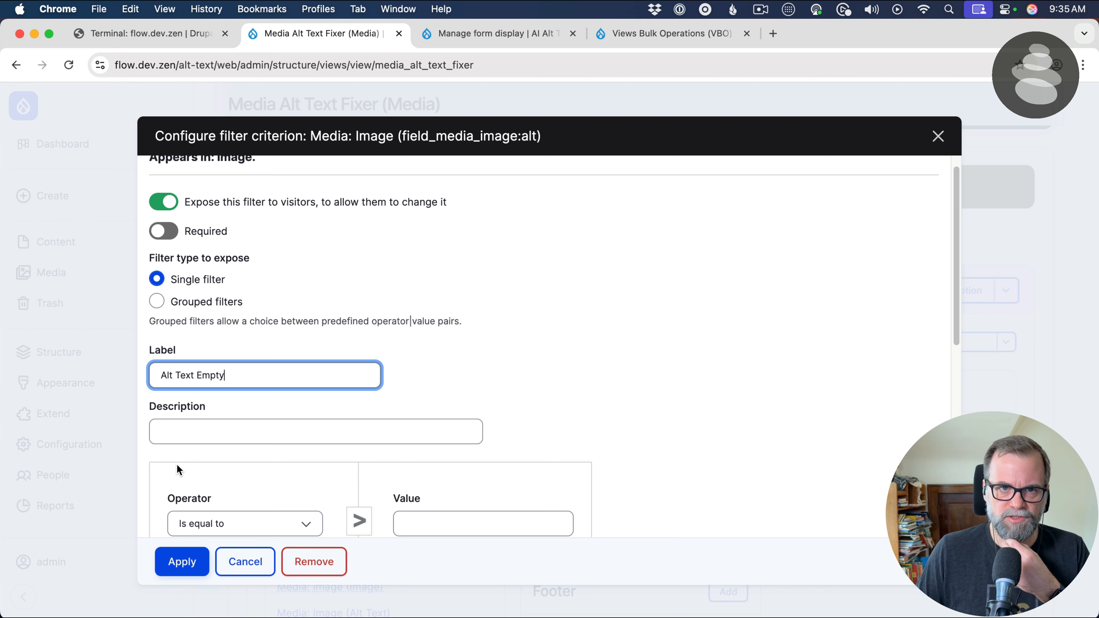
click(164, 301)
scroll(346, 411, down, 5)
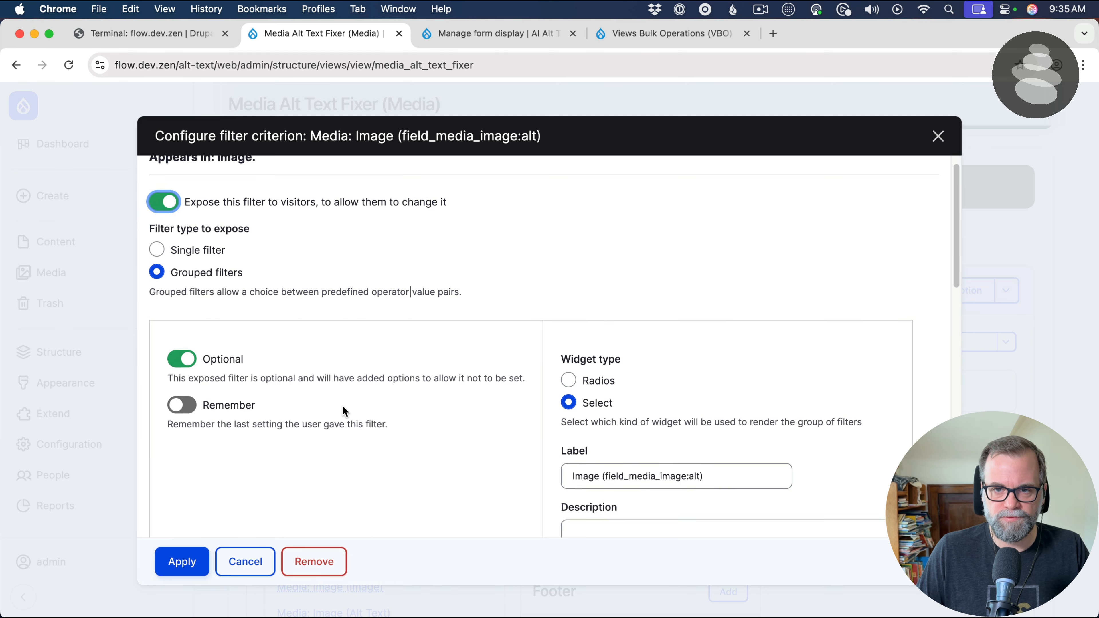
triple_click(622, 348)
text(A)
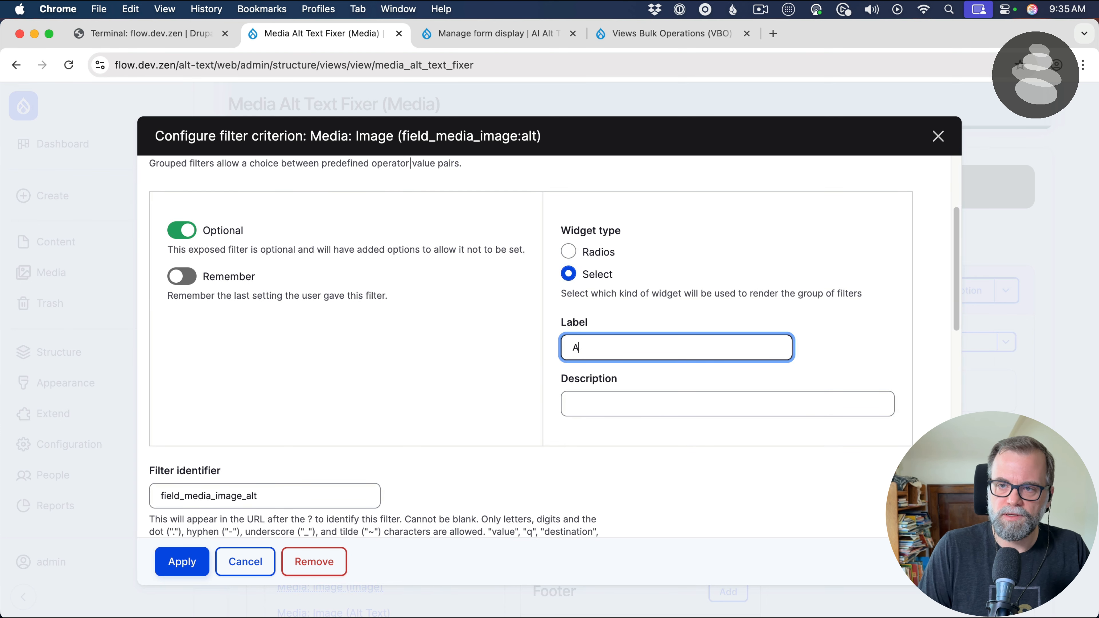
text(lt Tex)
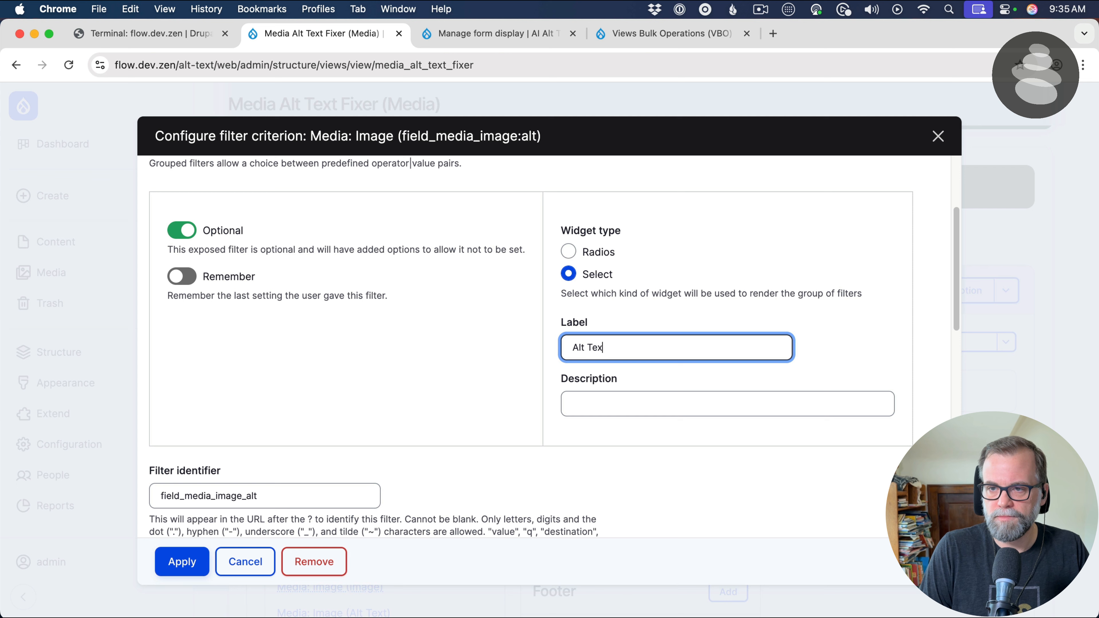
text(t Empty)
Define Grouping 1 as the default choice labelled "Yes", with the operator Length is shorter than and value 1
scroll(553, 386, down, 10)
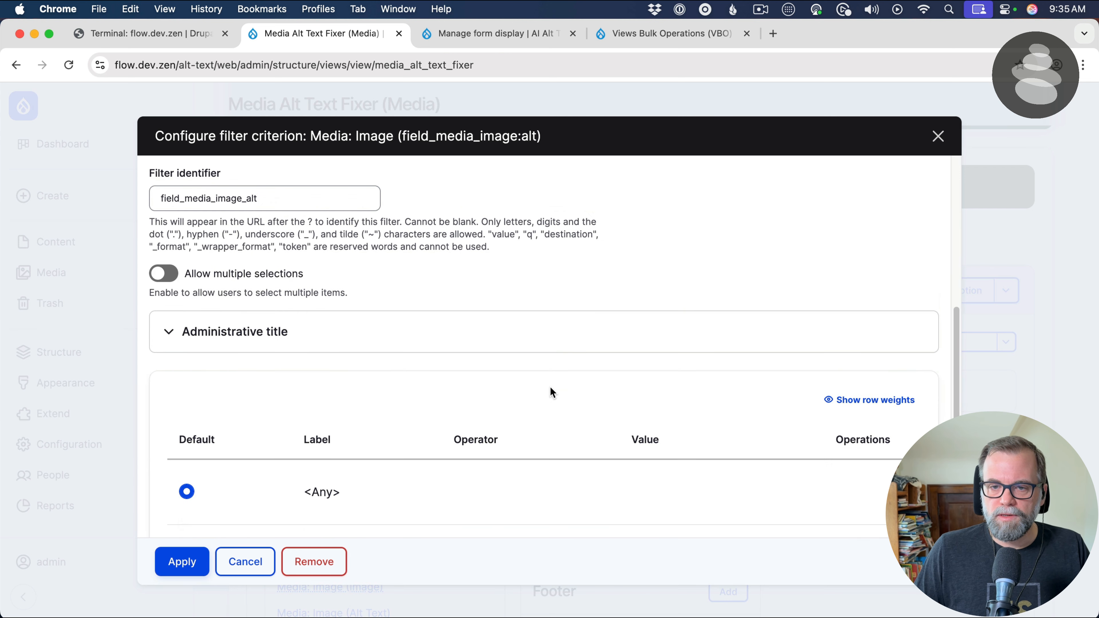
scroll(549, 389, down, 5)
click(211, 381)
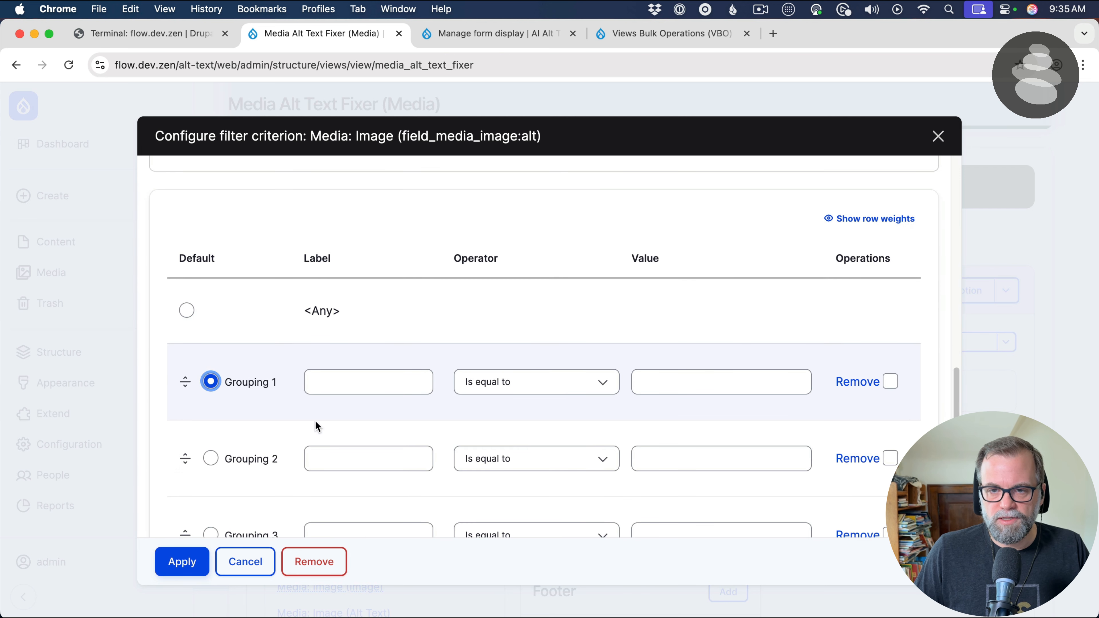
click(340, 392)
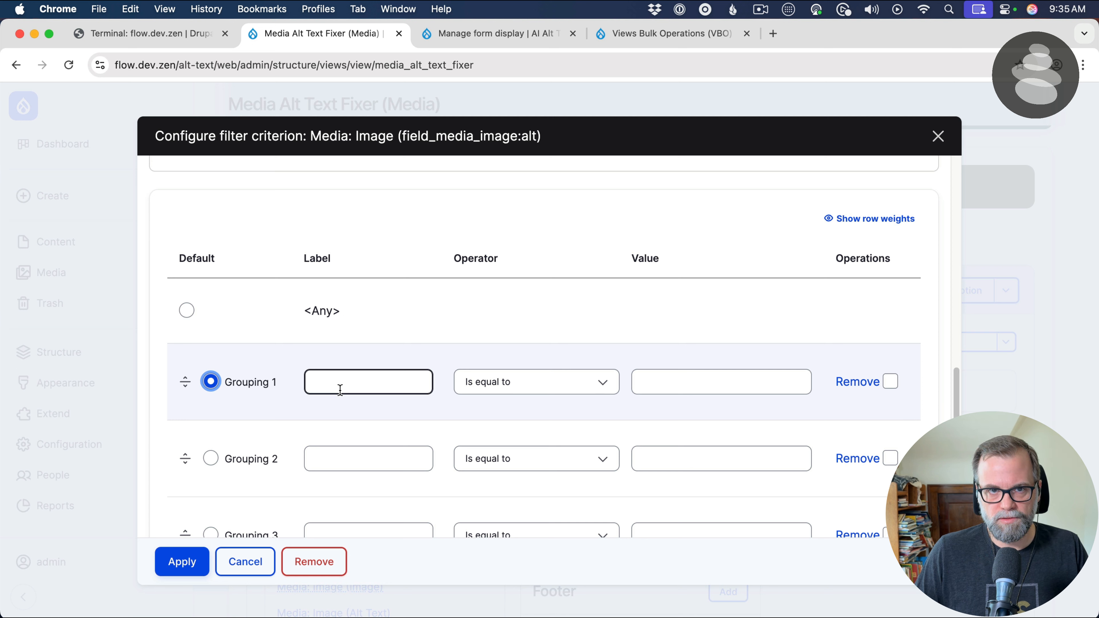
click(340, 389)
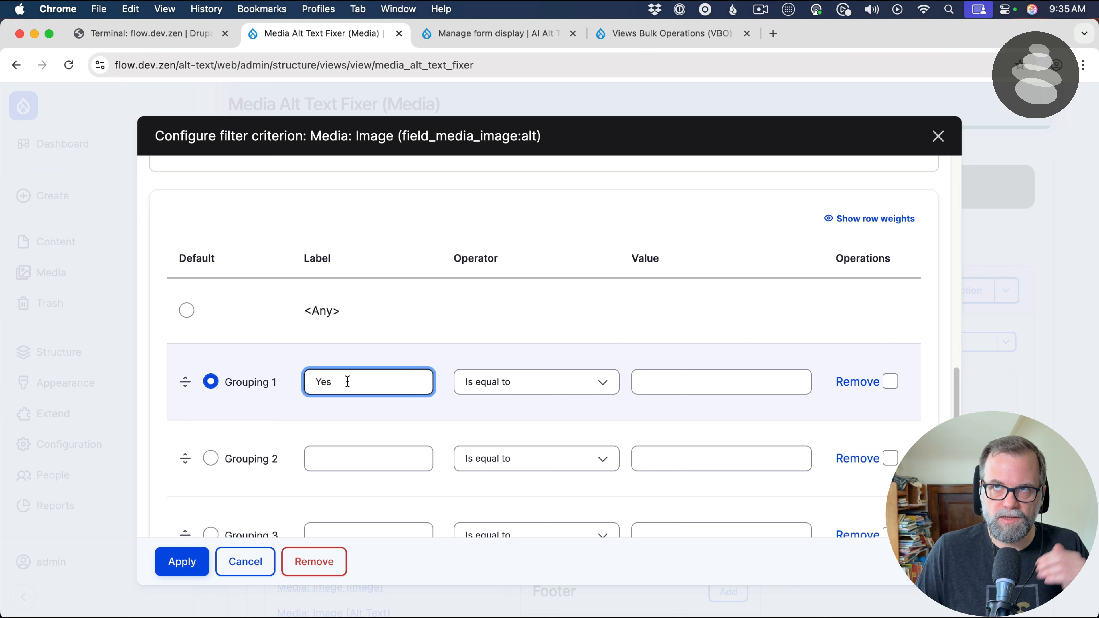
click(578, 383)
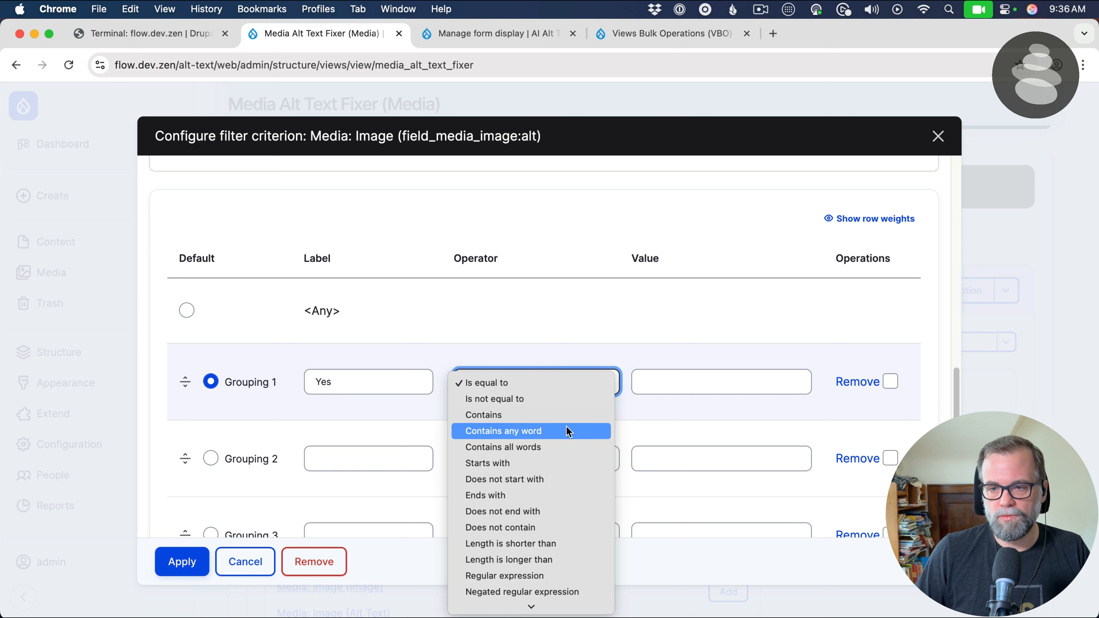
scroll(558, 481, down, 1)
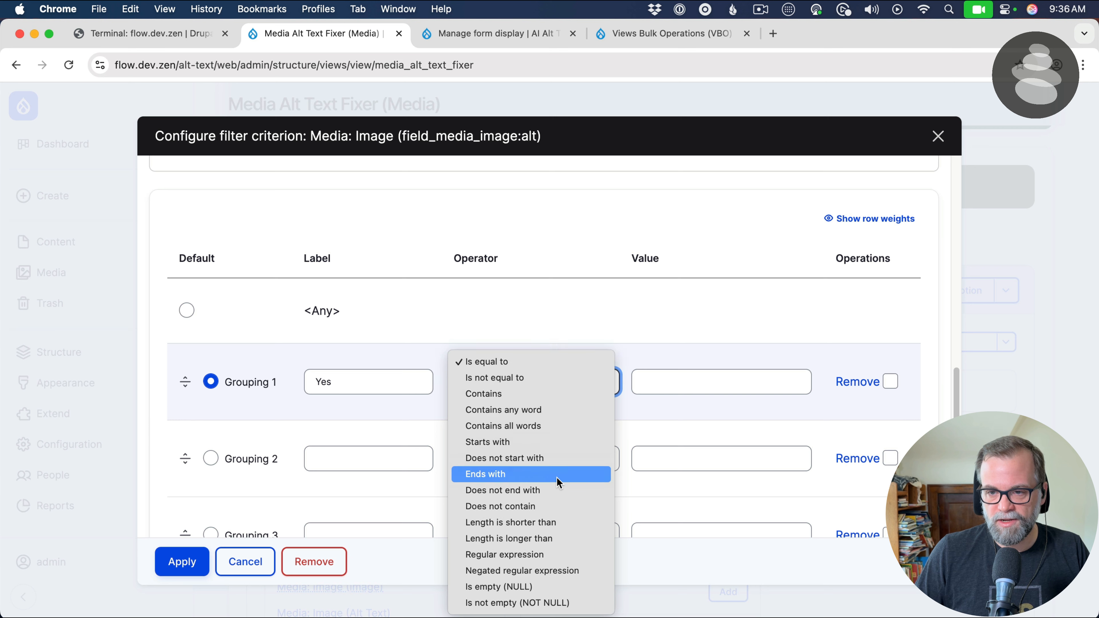
click(555, 527)
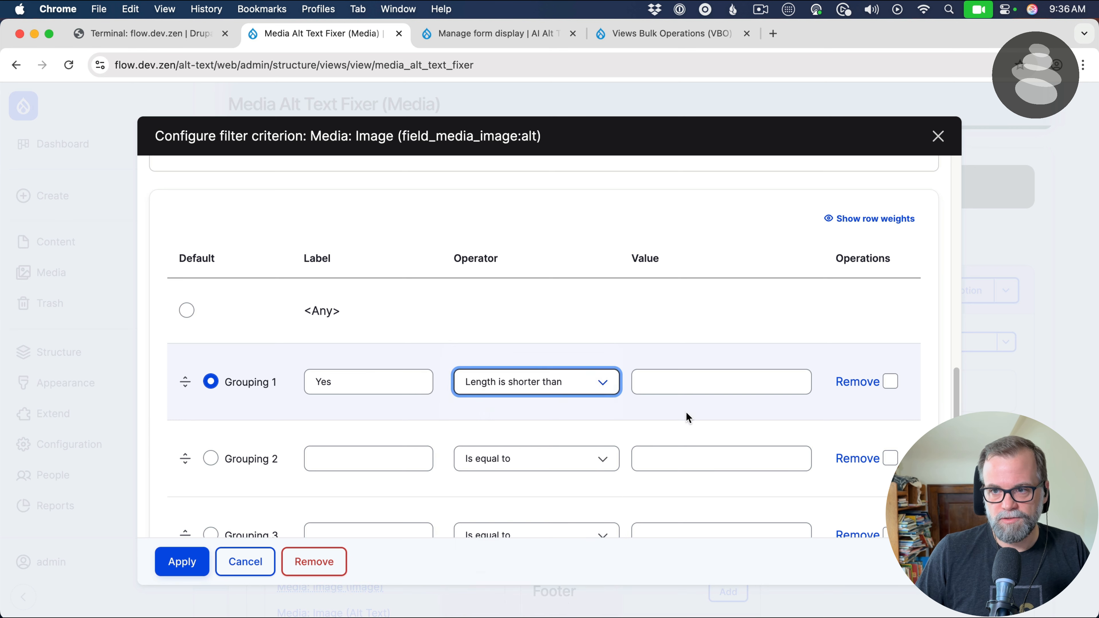
click(694, 387)
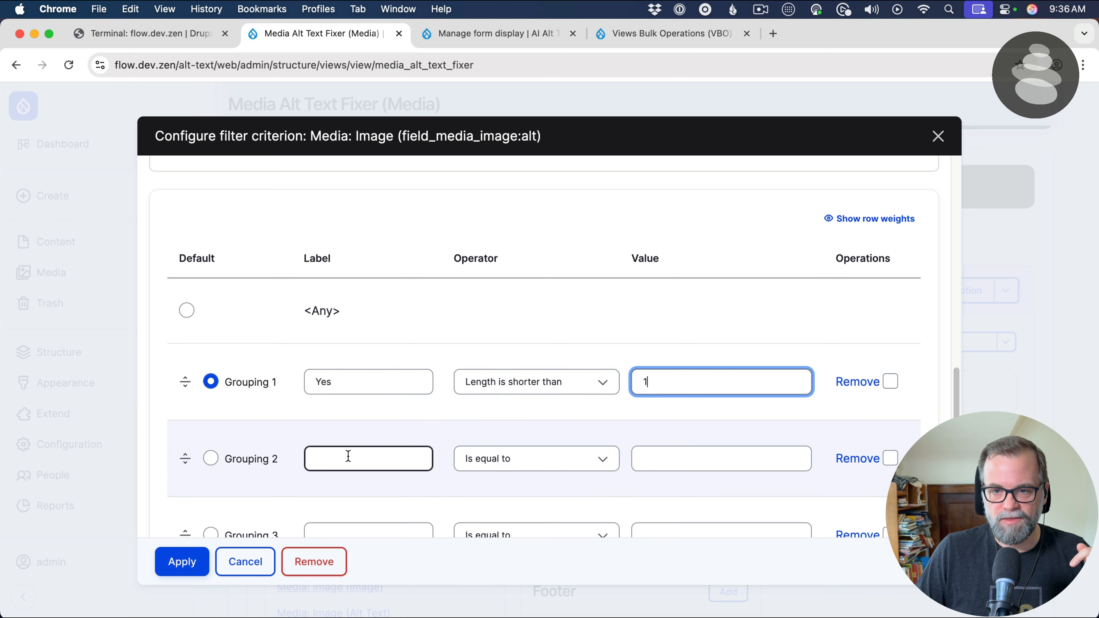
Define Grouping 2 with the label "No", the operator Length is longer than and value 0
click(349, 453)
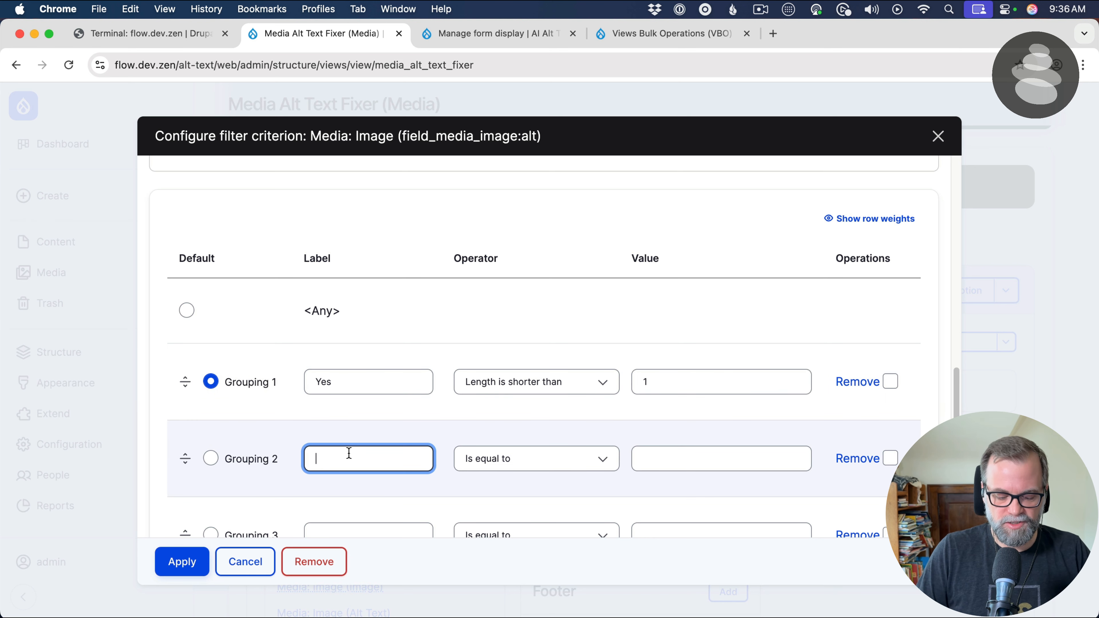
click(458, 461)
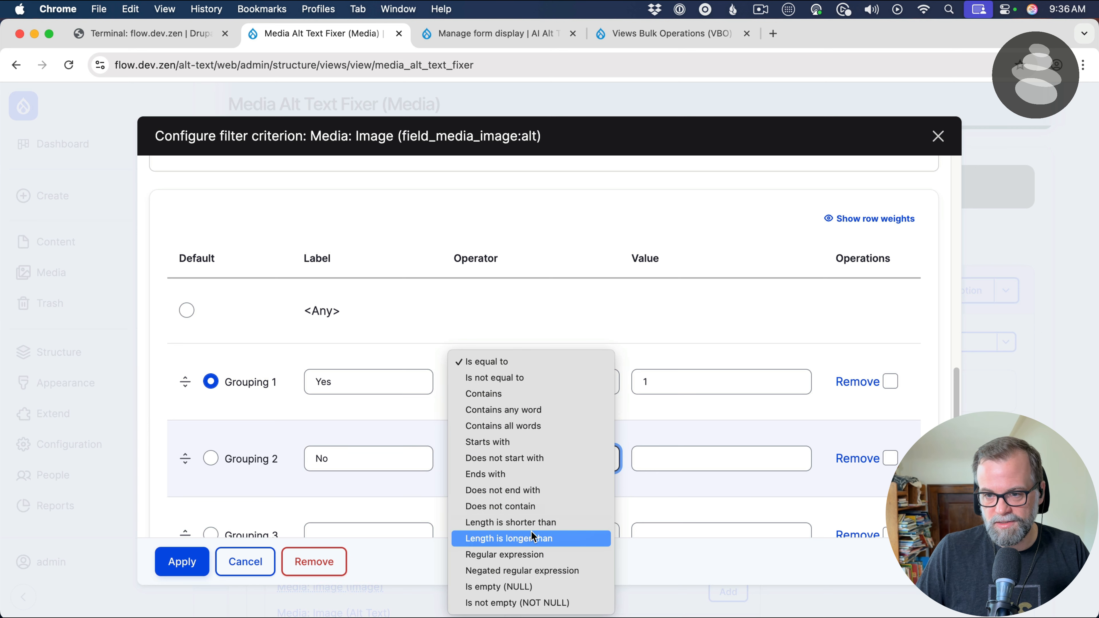
click(533, 537)
click(653, 464)
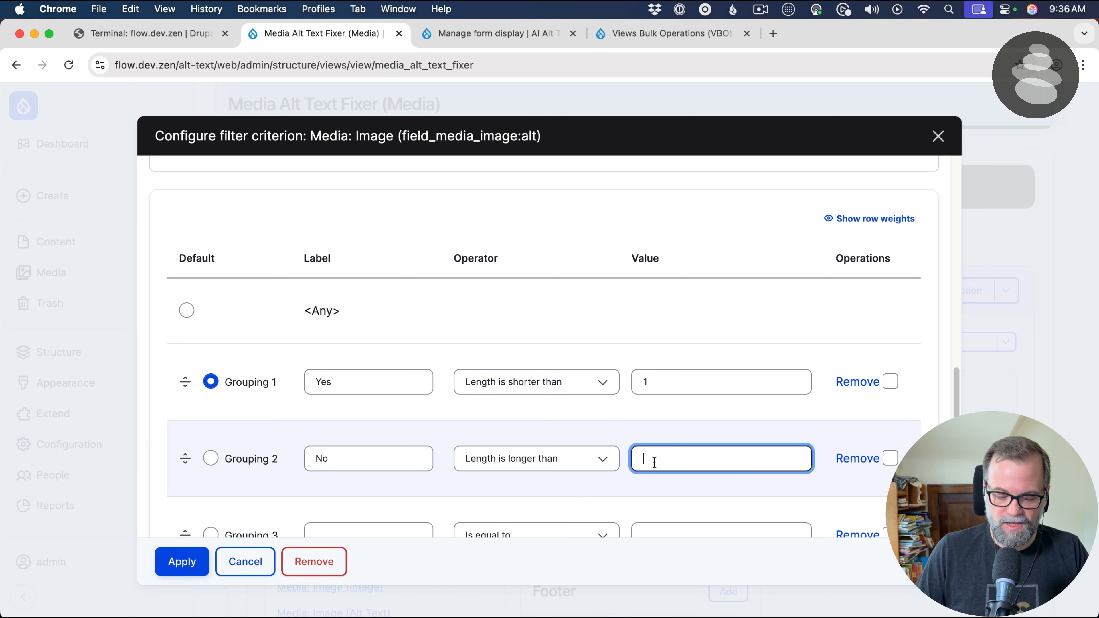
text(0)
key(BackSpace)
click(537, 460)
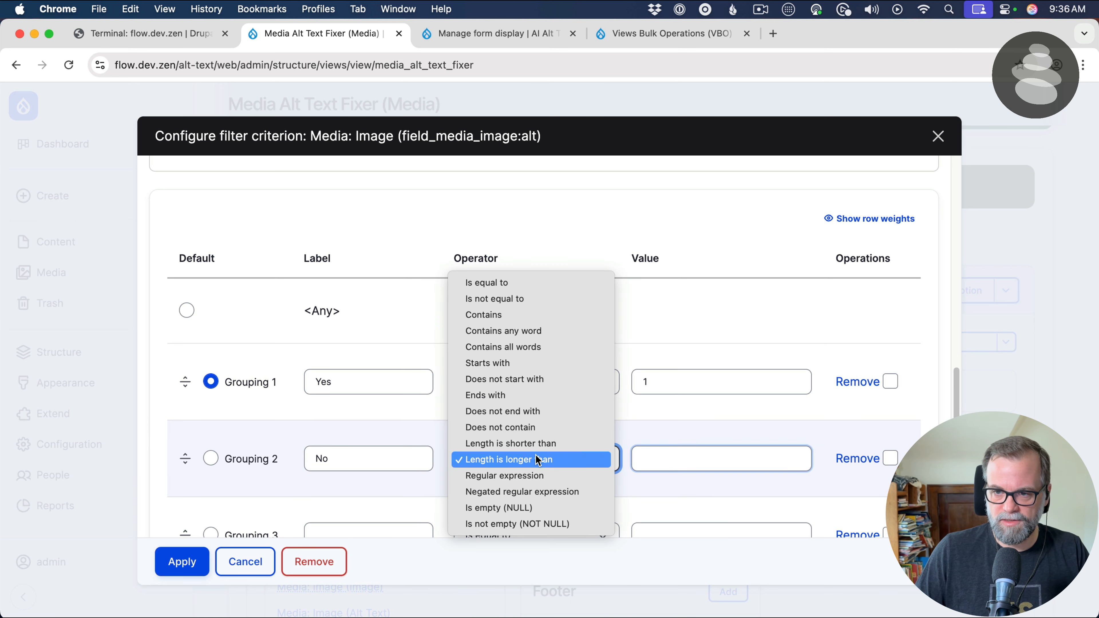
click(539, 459)
click(677, 448)
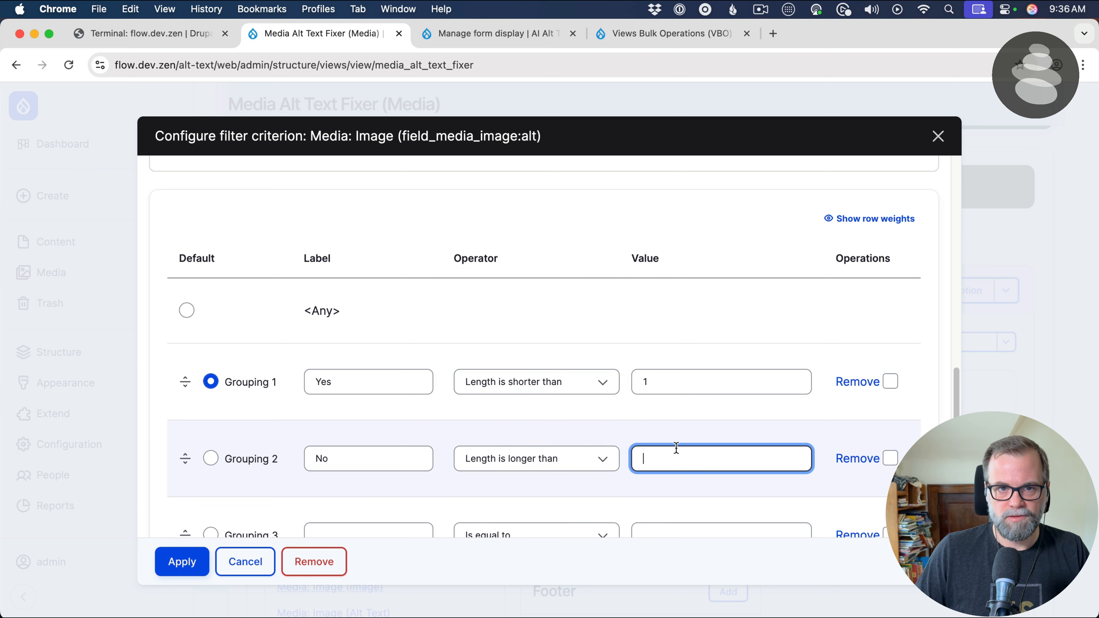
text(0)
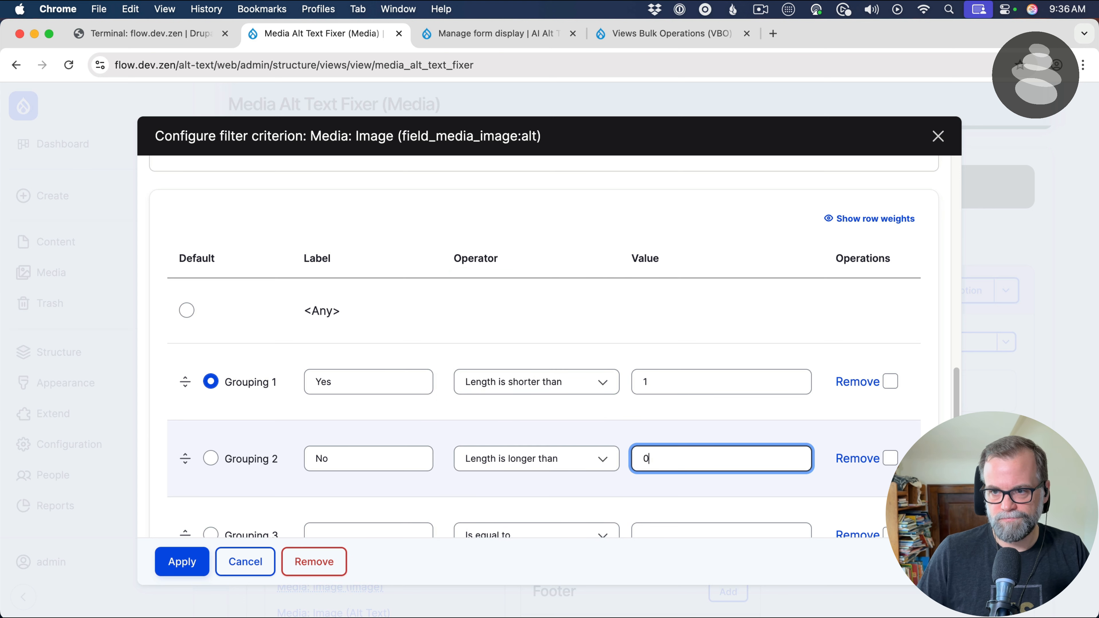
Remove the empty Grouping 3 and apply the filter criterion
scroll(562, 451, down, 3)
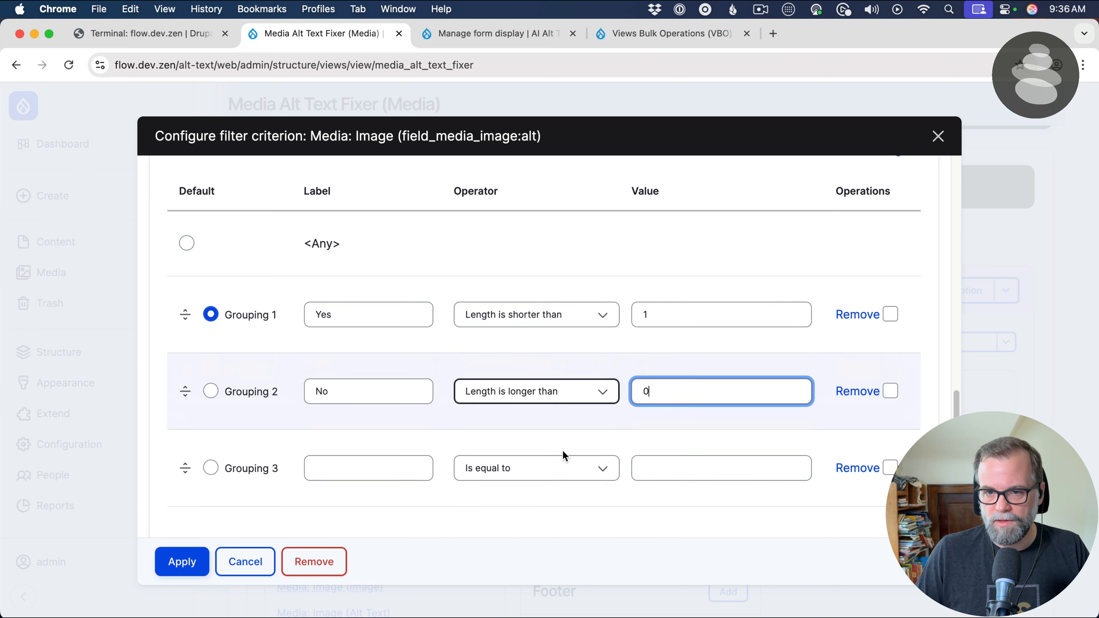
click(854, 468)
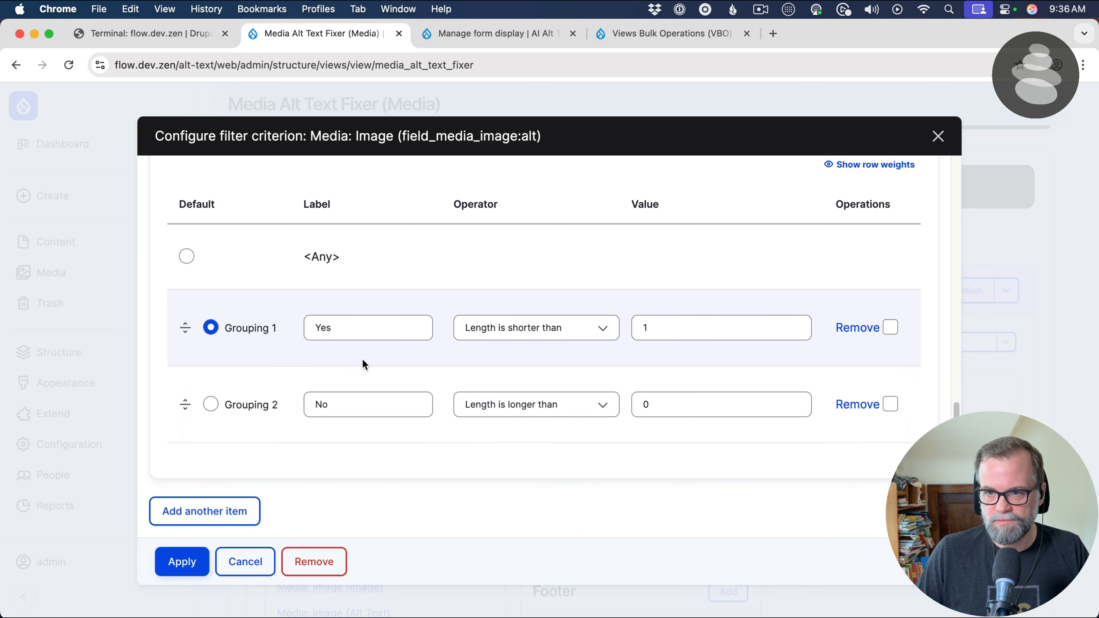
scroll(315, 445, up, 5)
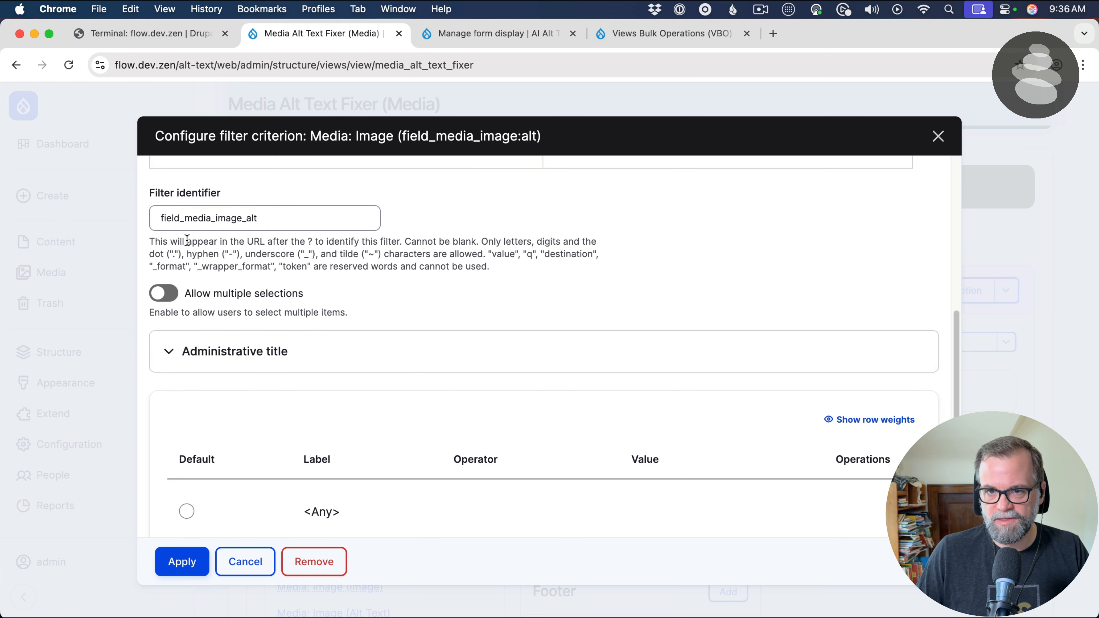
scroll(260, 407, down, 5)
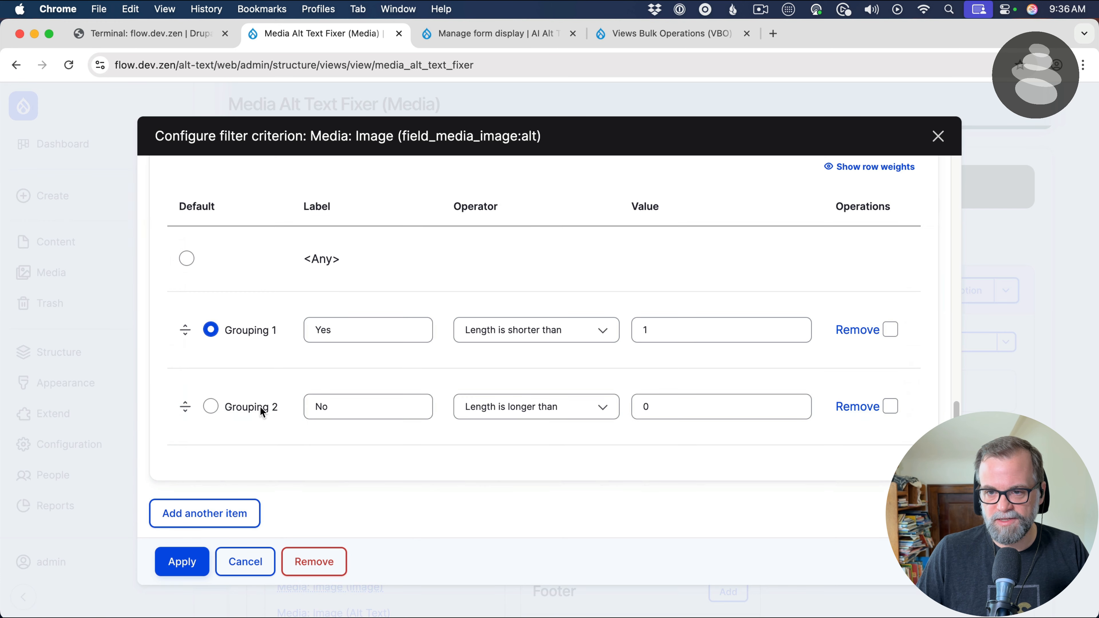
click(190, 561)
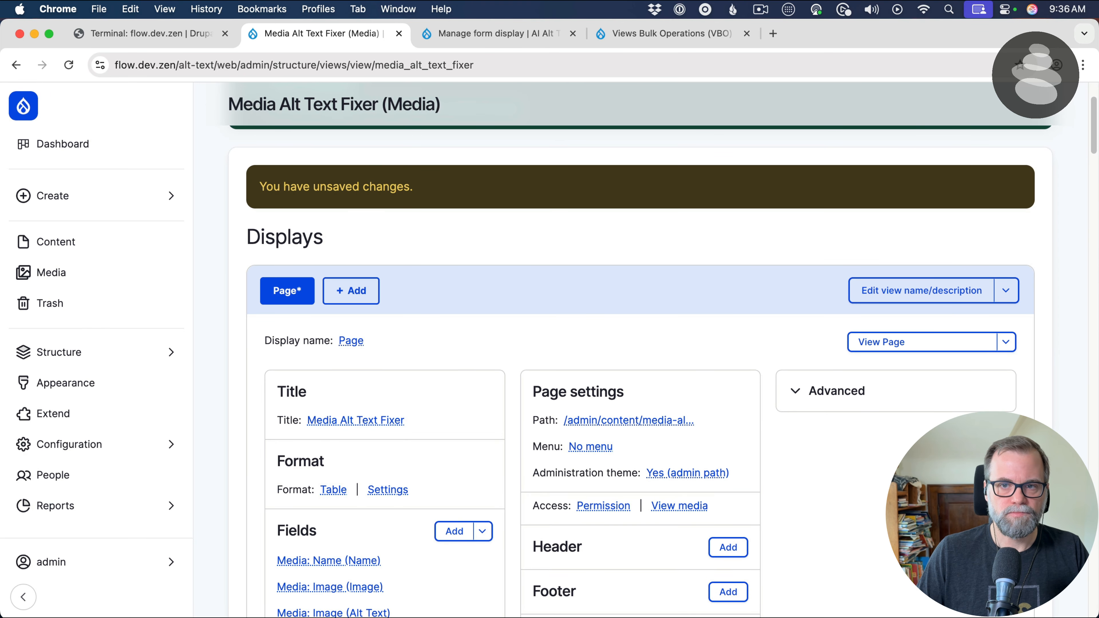
Check the choices of the exposed Alt Text Empty filter in the view preview
scroll(677, 213, down, 15)
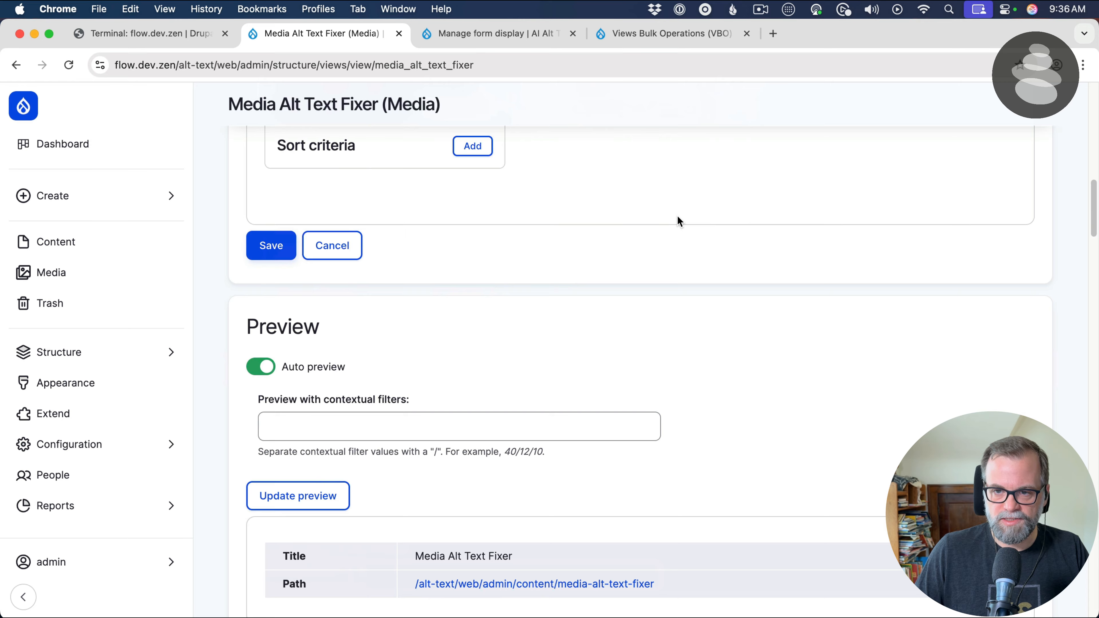
scroll(678, 218, down, 5)
click(408, 274)
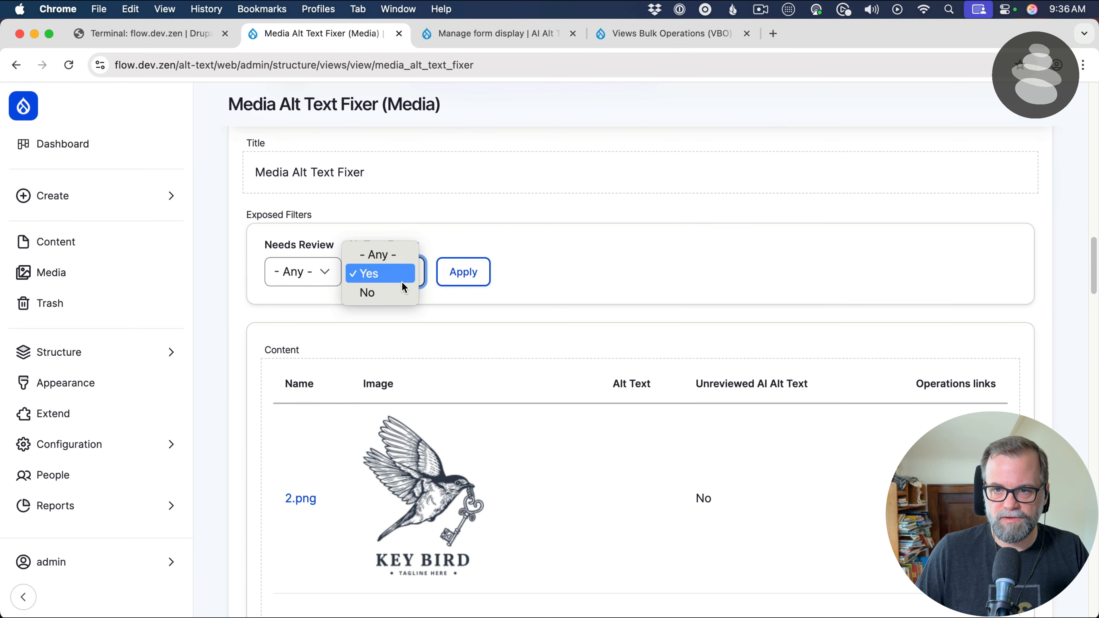
click(402, 273)
Make the grouped Image:alt filter non-optional and apply the change
scroll(350, 285, up, 8)
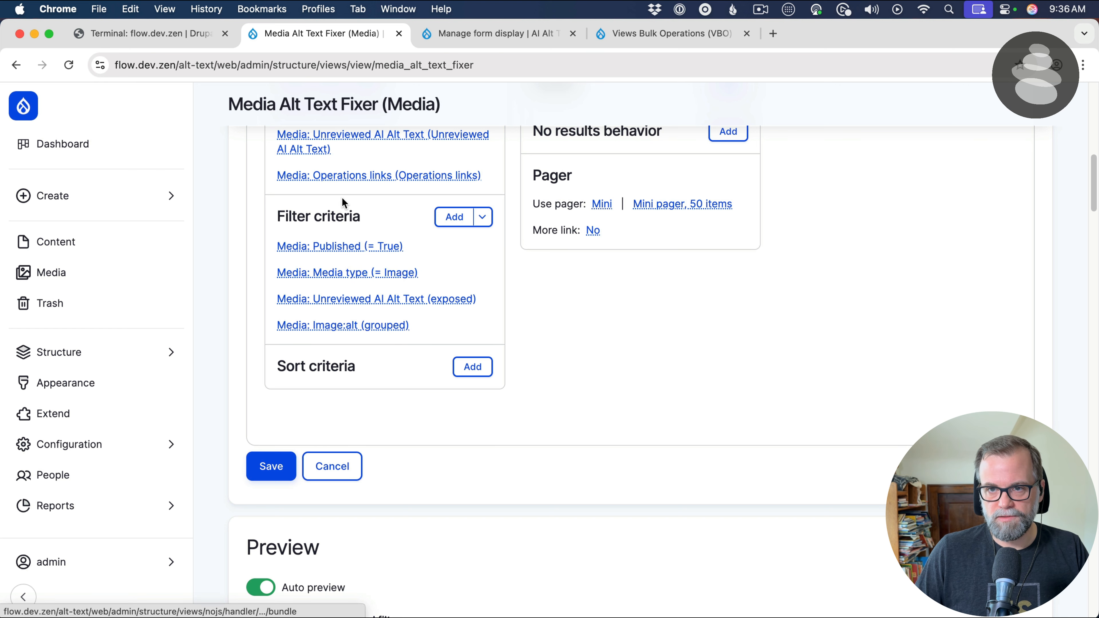
click(361, 329)
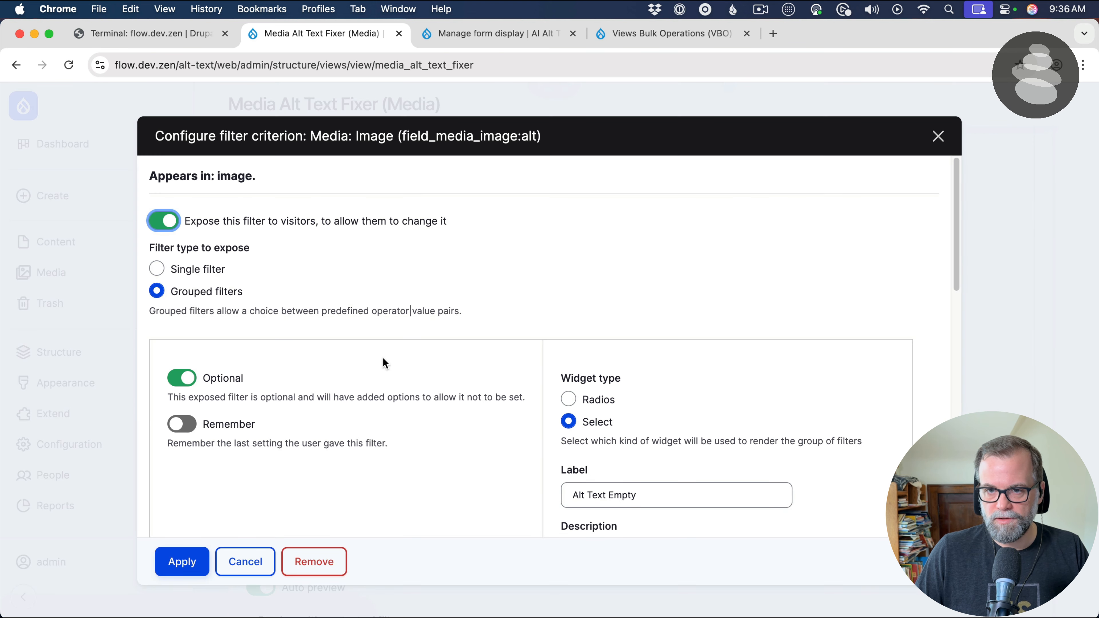
scroll(382, 357, down, 1)
click(182, 369)
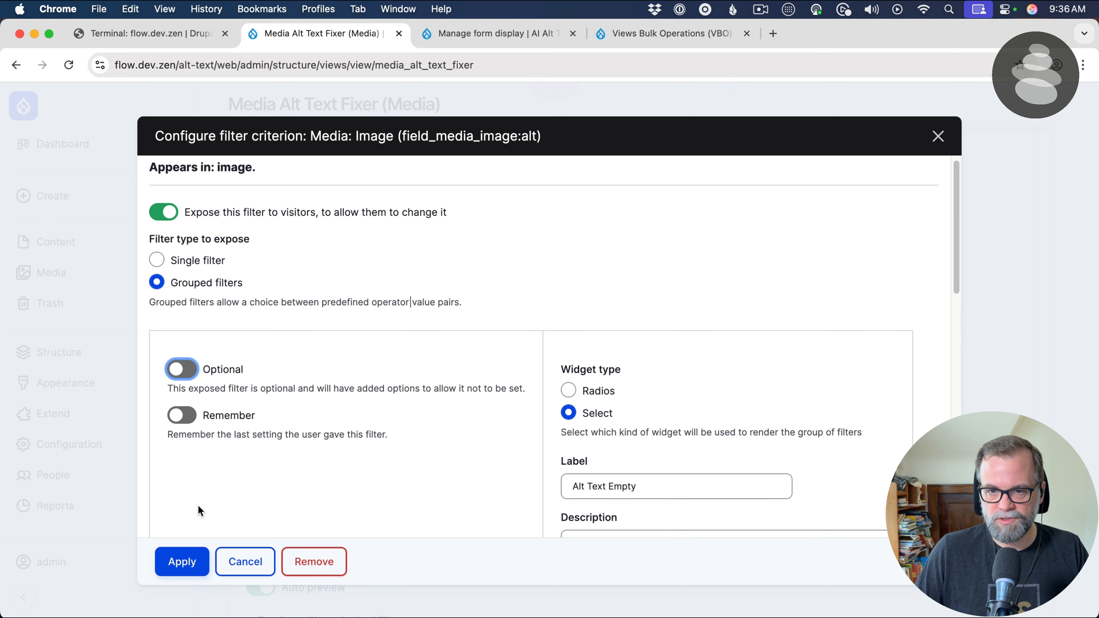
click(184, 563)
Set <Any> as the default choice of the grouped Image:alt filter and apply the change
scroll(289, 464, down, 15)
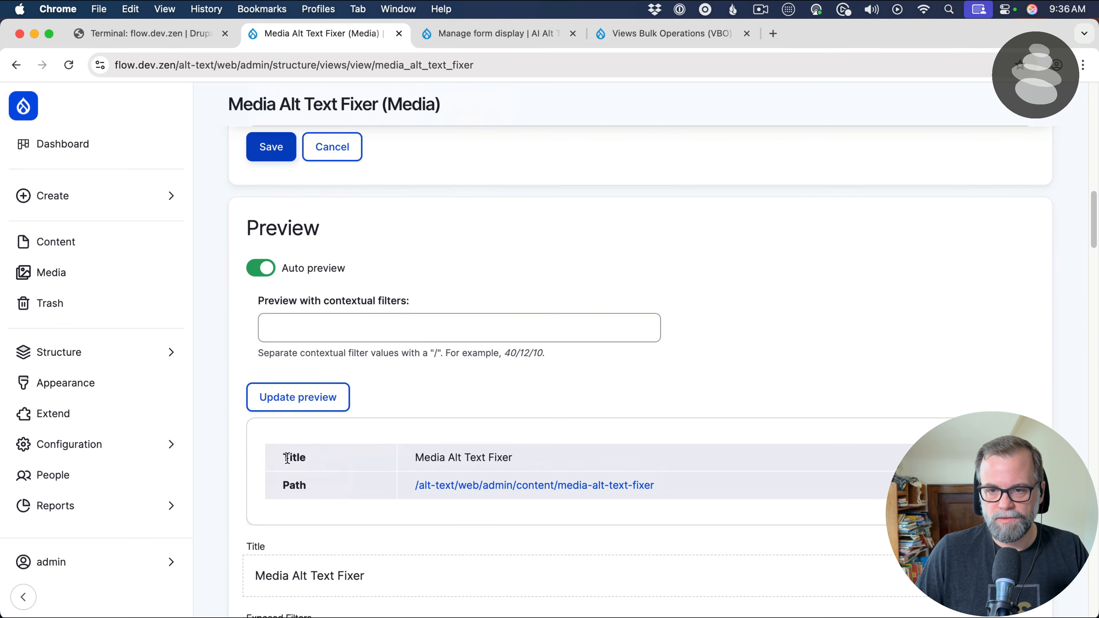
scroll(376, 264, up, 10)
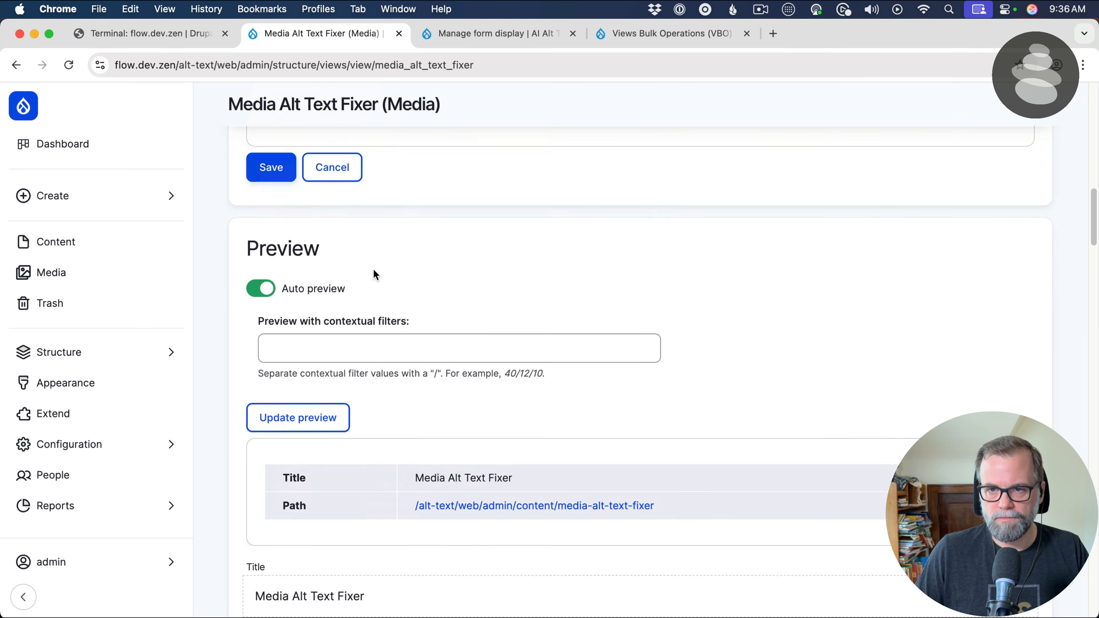
click(348, 488)
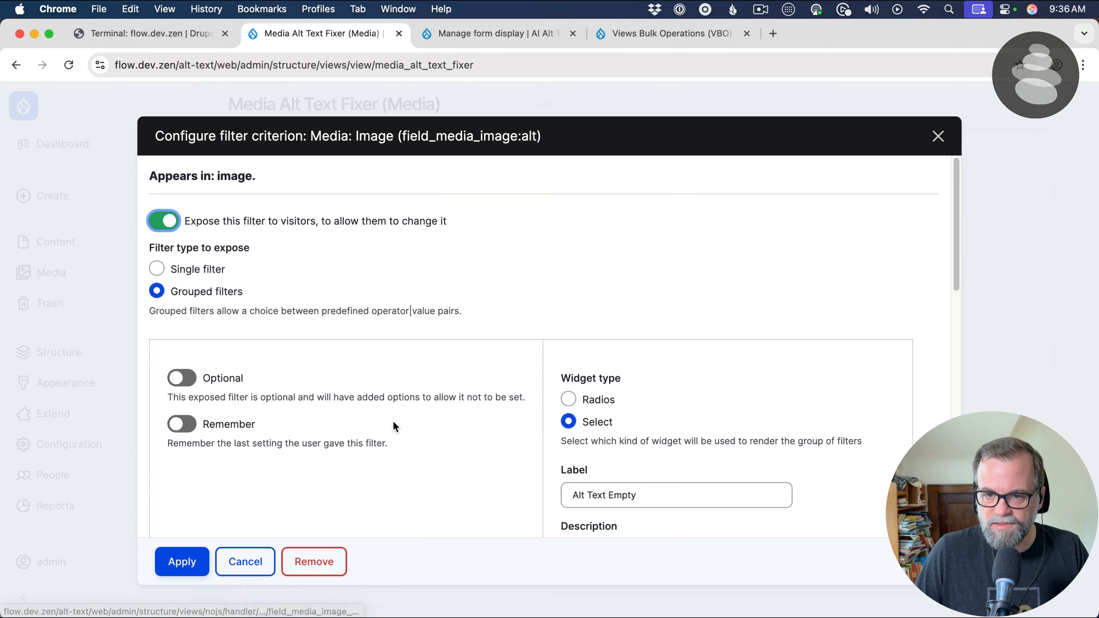
scroll(392, 422, down, 10)
click(187, 408)
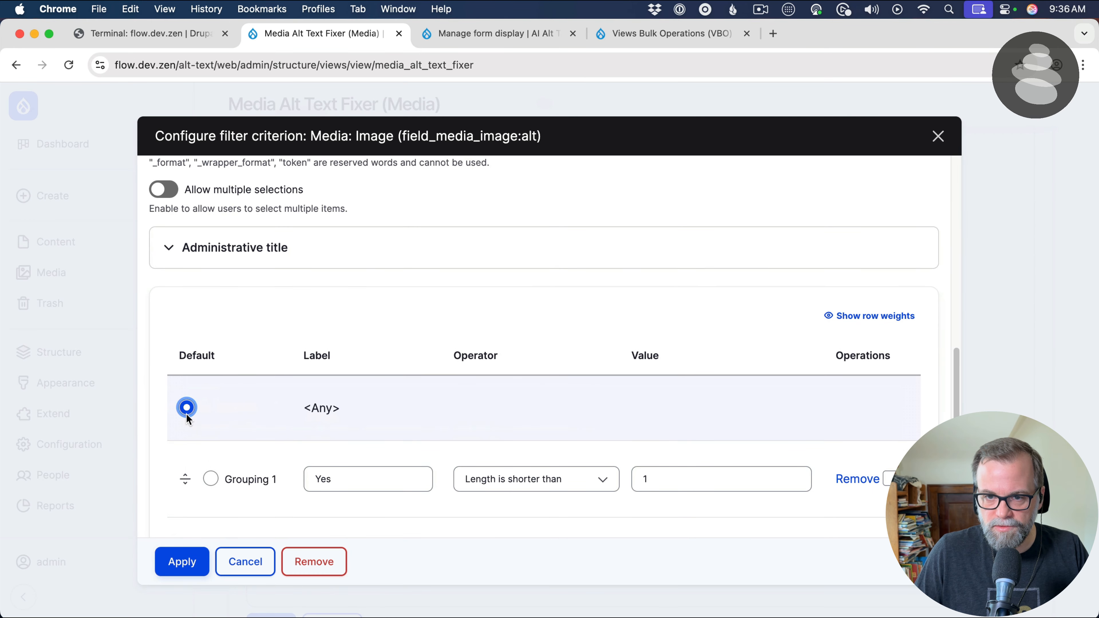
click(182, 561)
Examine the Alt Text Empty filter in the preview to see its selected value and available choices
scroll(266, 476, down, 15)
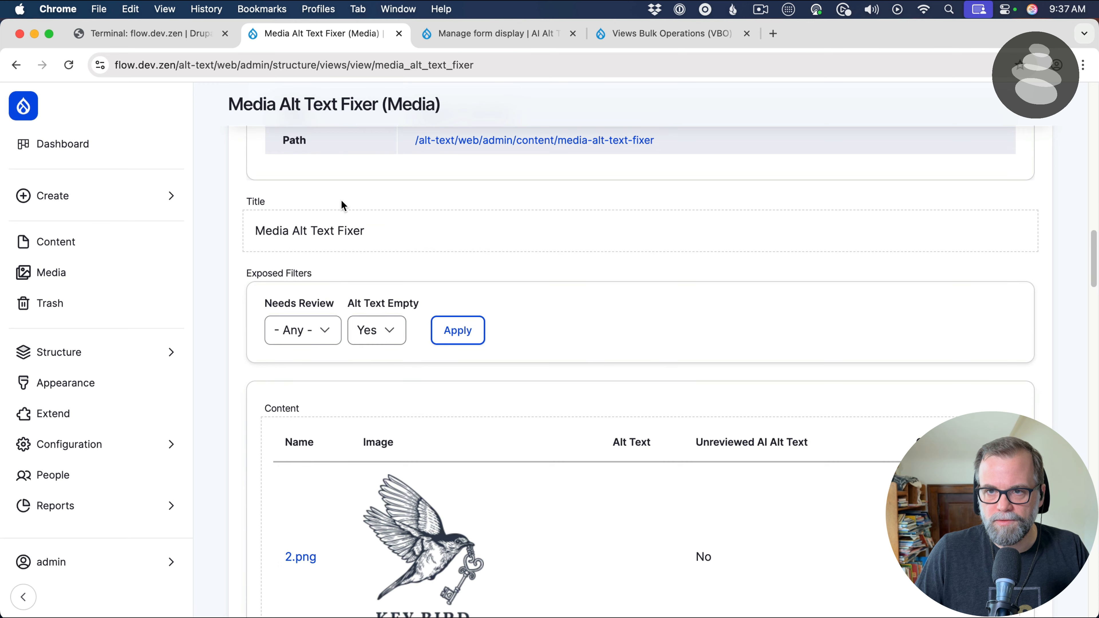
scroll(344, 320, up, 5)
click(342, 334)
scroll(403, 372, down, 7)
scroll(399, 338, up, 2)
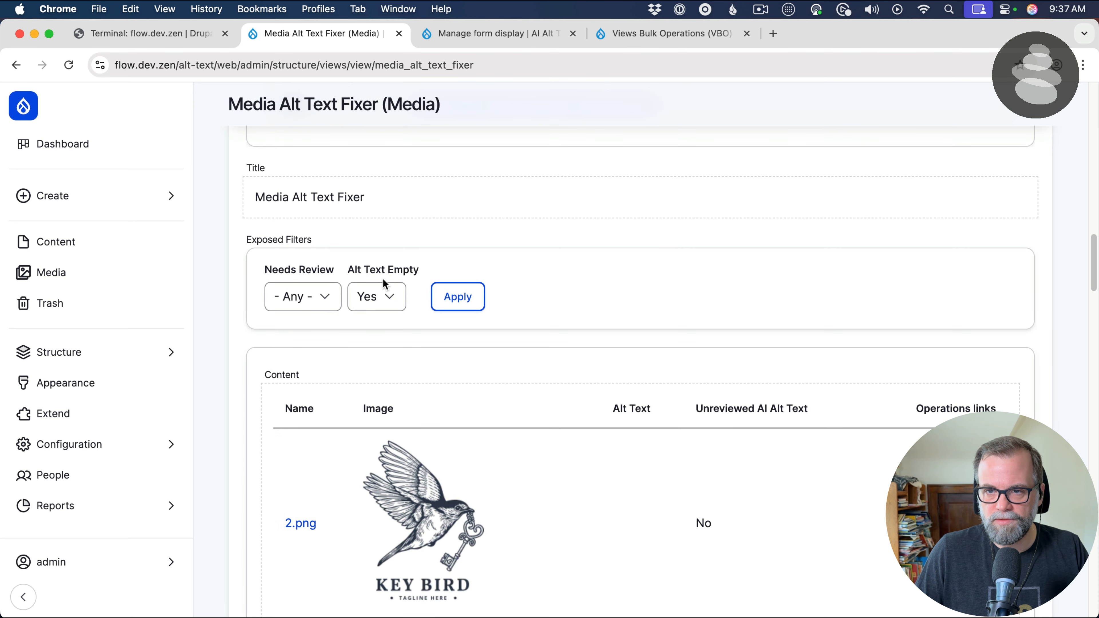
click(383, 294)
click(385, 290)
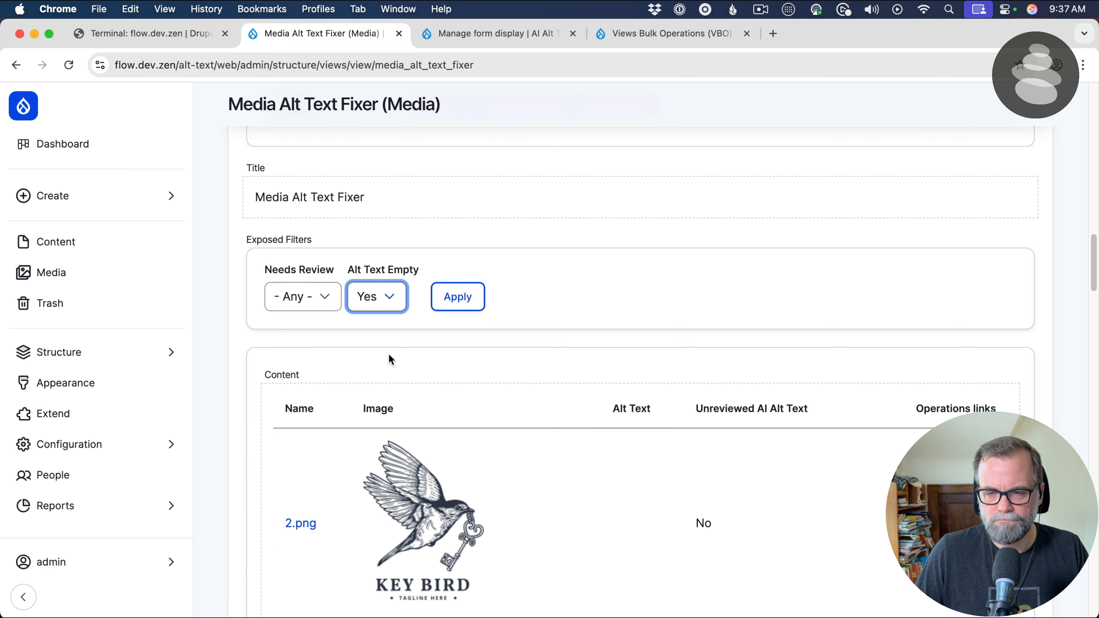
Make the grouped Image:alt filter optional and apply the change
scroll(387, 358, up, 12)
click(356, 393)
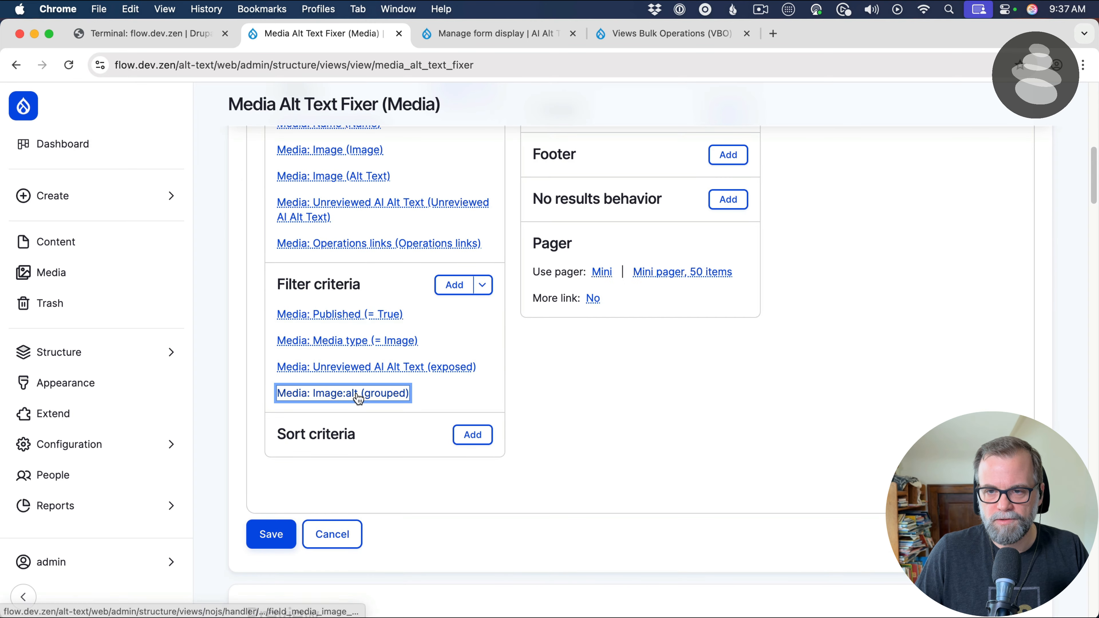
click(182, 378)
click(181, 560)
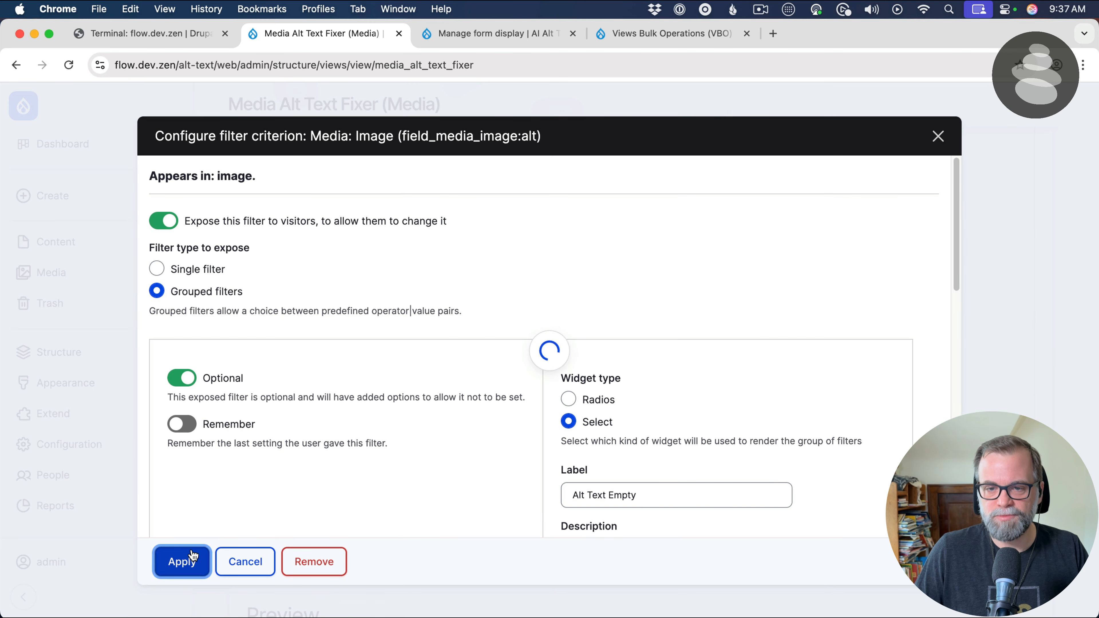
scroll(344, 445, down, 12)
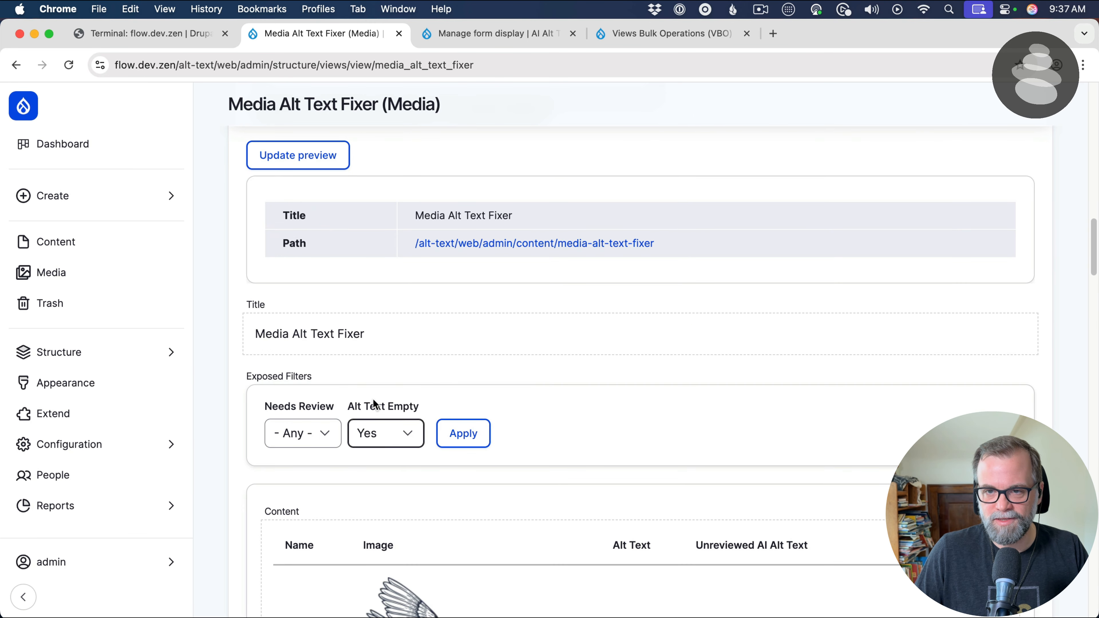
Set the preview's Alt Text Empty filter to - Any -
scroll(340, 252, up, 5)
click(328, 414)
scroll(332, 397, down, 5)
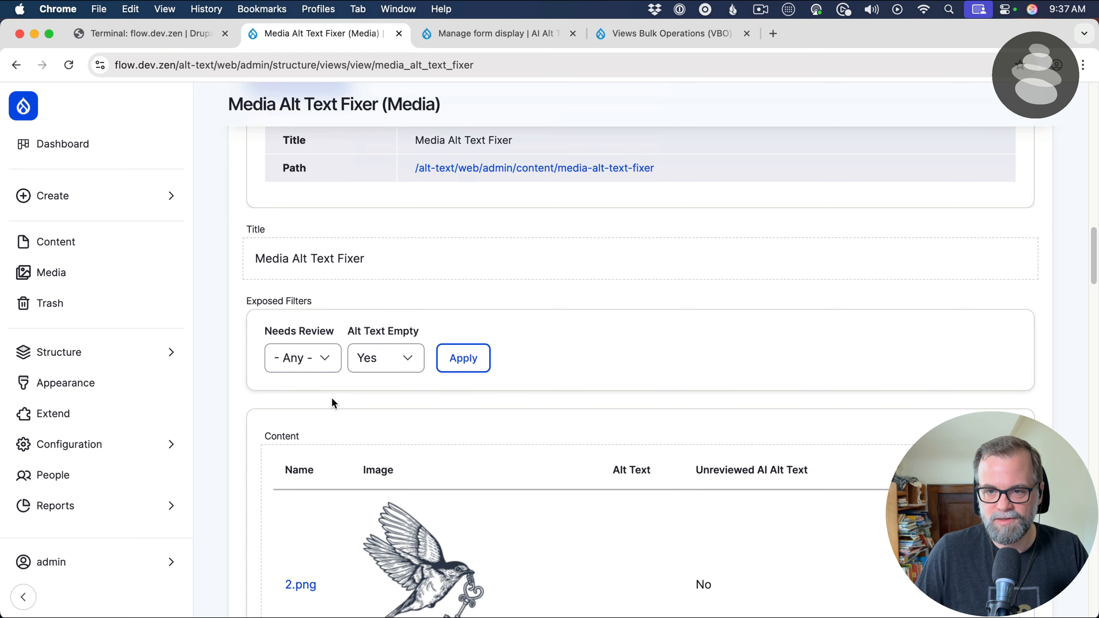
click(407, 359)
click(411, 364)
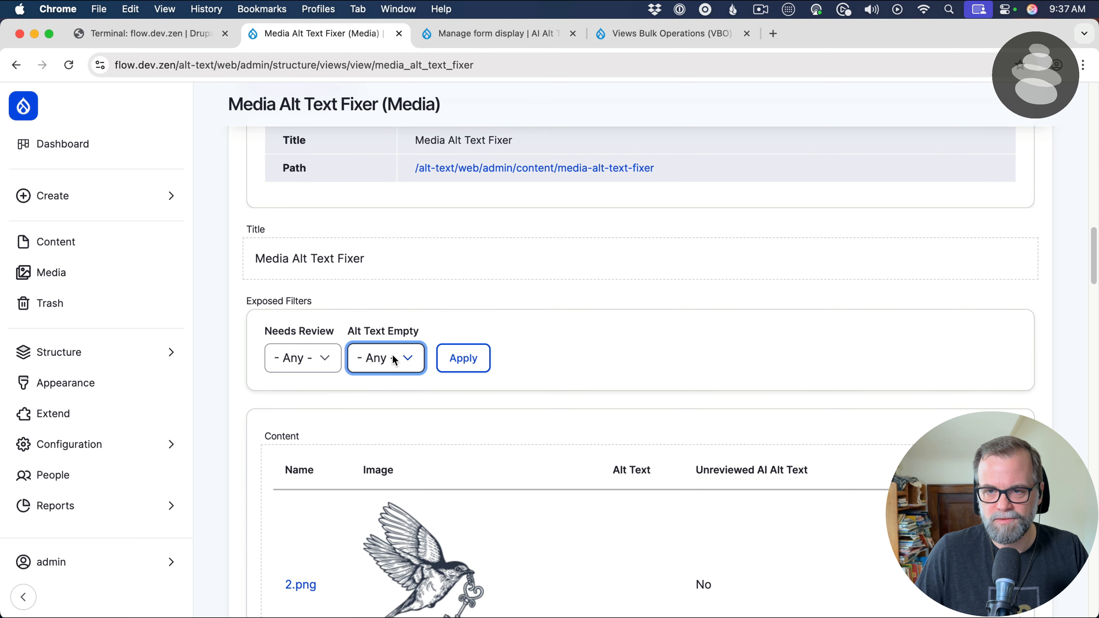
Check the default choice and groupings of the grouped Image:alt filter and apply its settings
scroll(338, 299, up, 15)
click(373, 412)
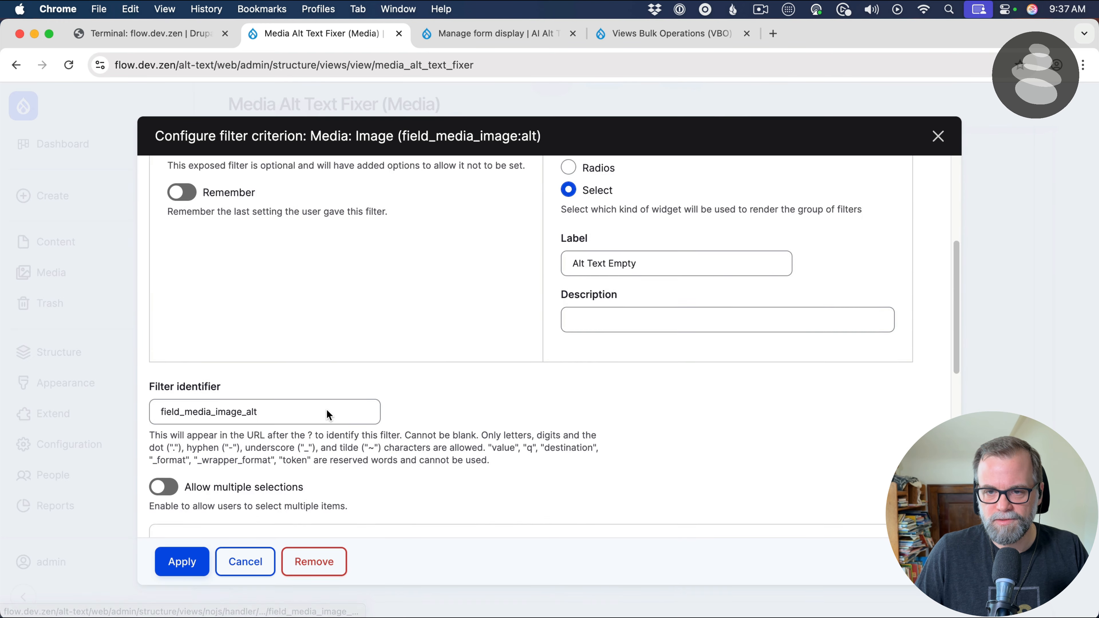
scroll(327, 414, down, 10)
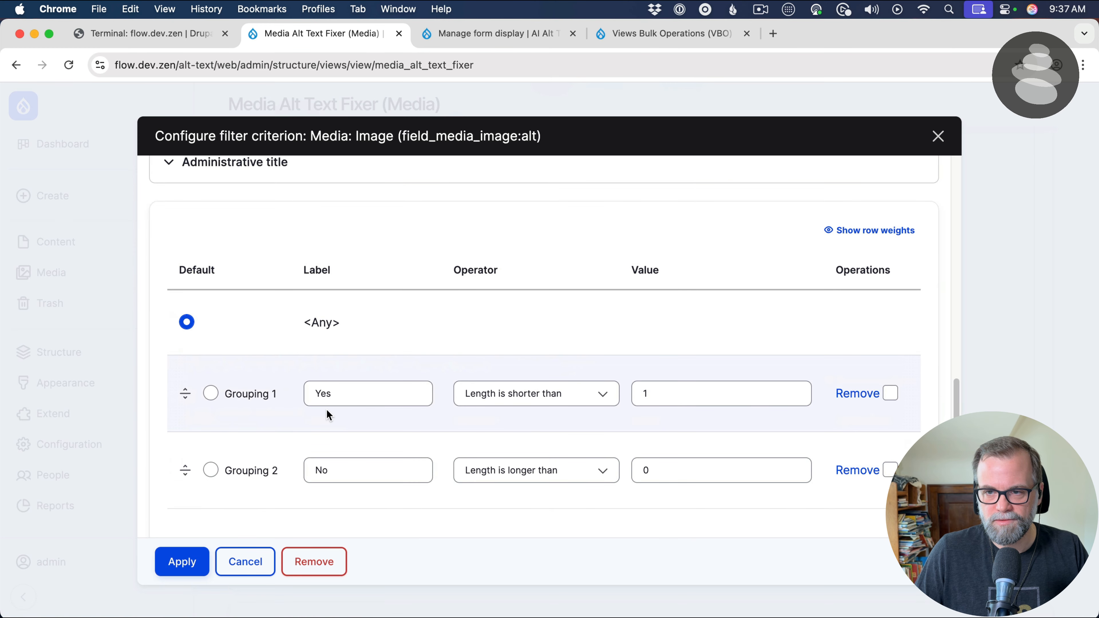
click(207, 571)
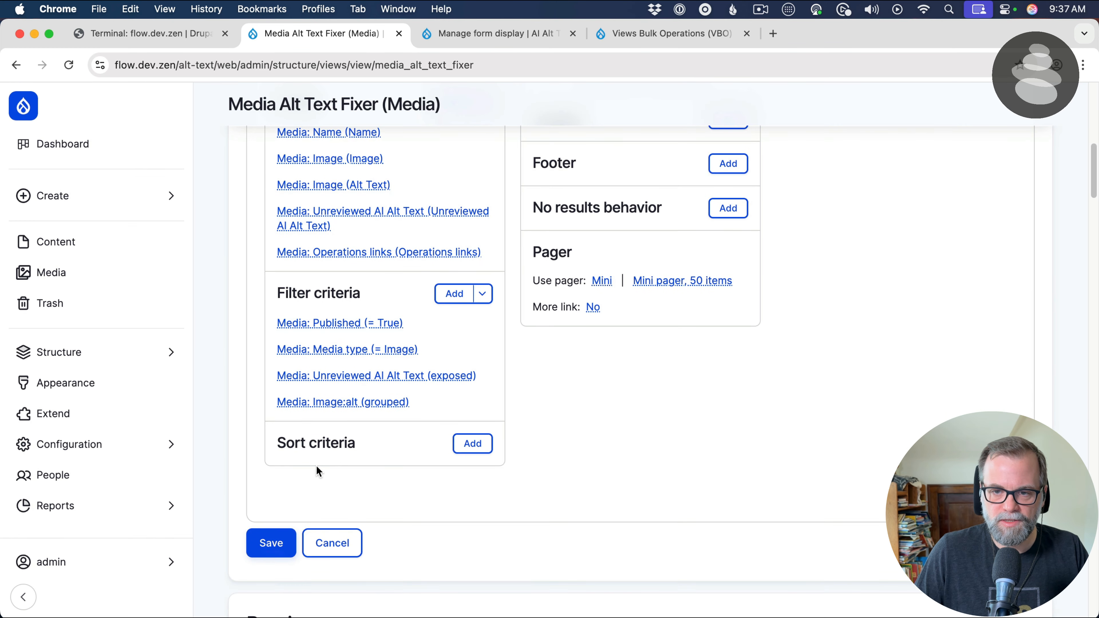
Filter the view preview with Alt Text Empty set to Yes
scroll(318, 459, down, 10)
scroll(389, 418, down, 5)
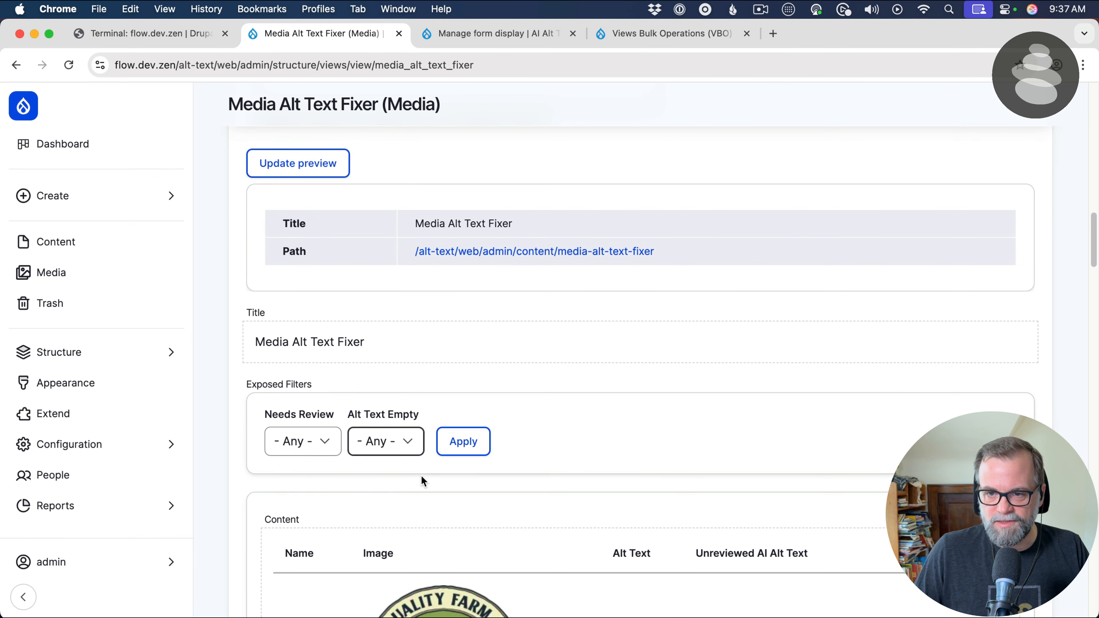
scroll(469, 443, down, 5)
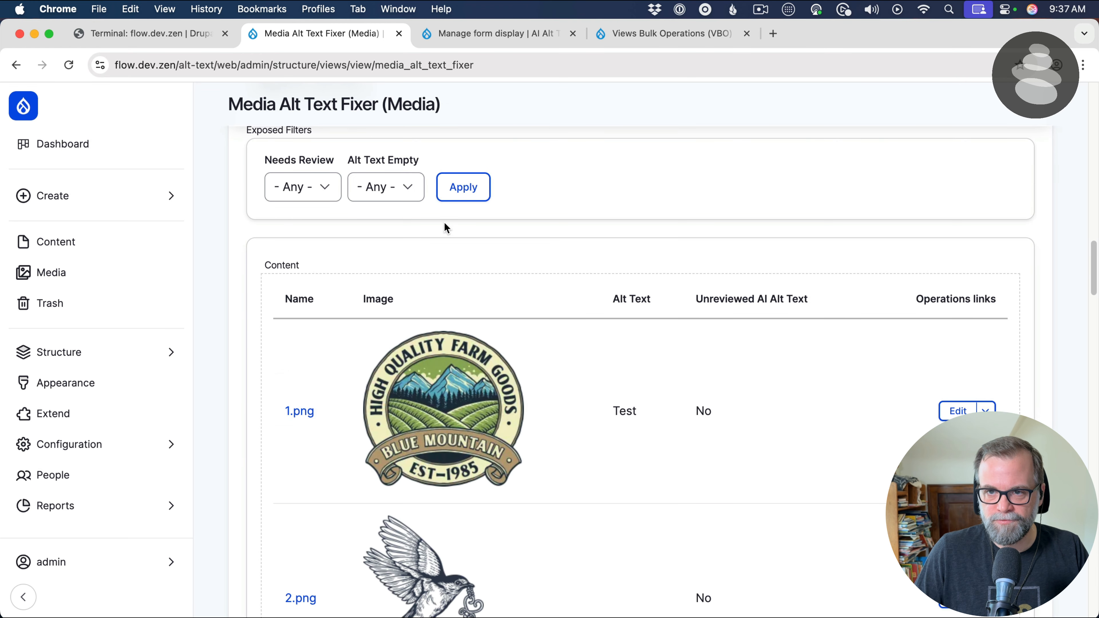
click(409, 191)
click(409, 213)
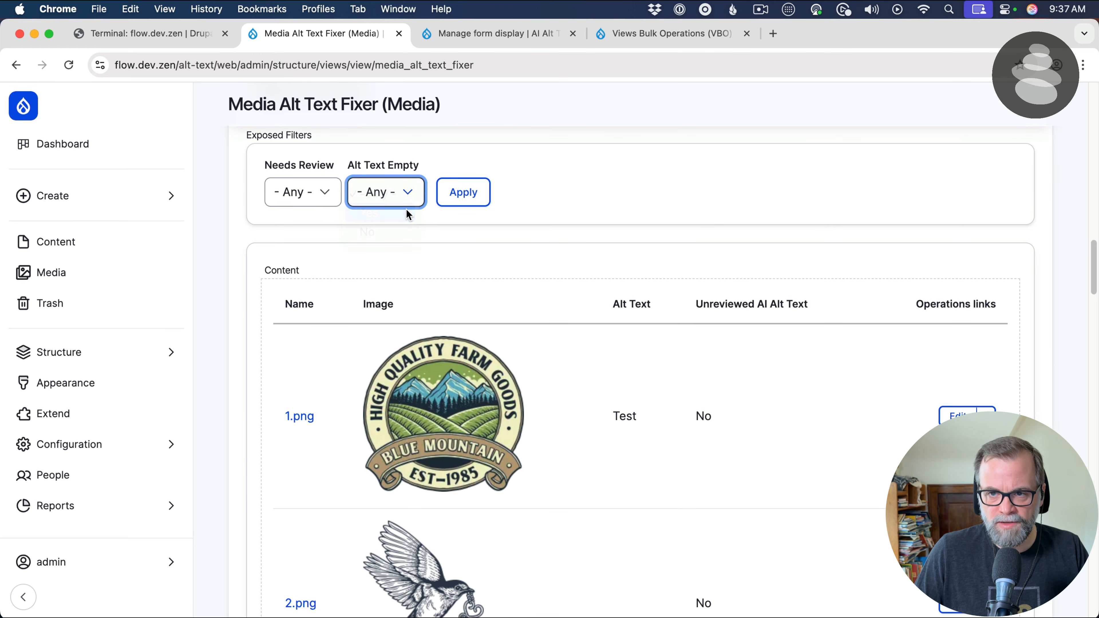
click(454, 195)
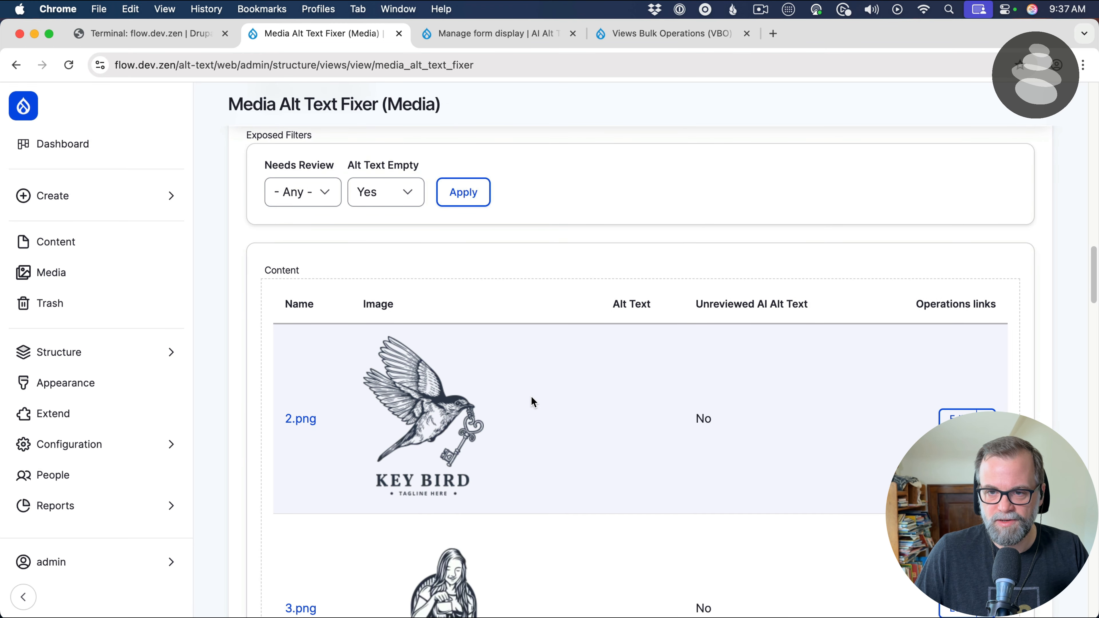
Filter the preview with Alt Text Empty set to No, and reset that filter to - Any -
click(373, 204)
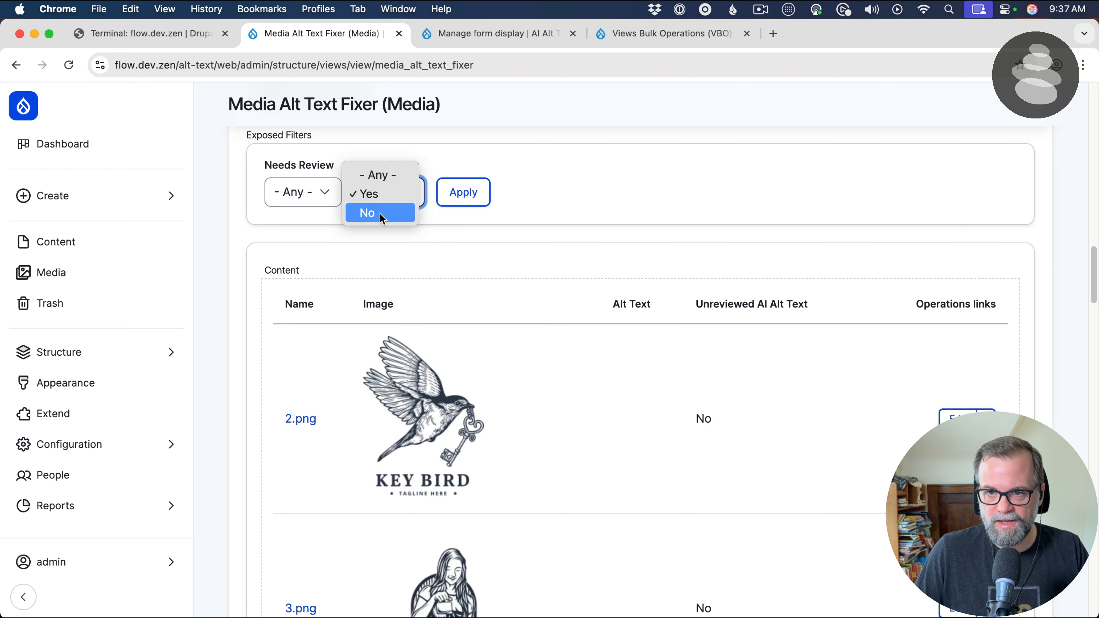
click(380, 215)
click(464, 194)
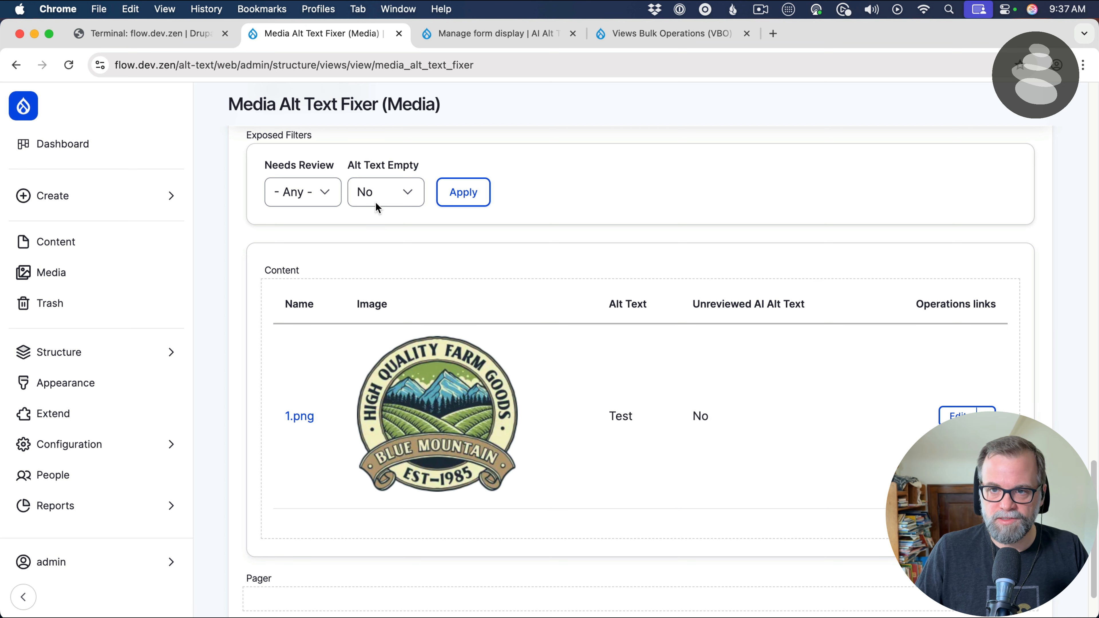
click(382, 202)
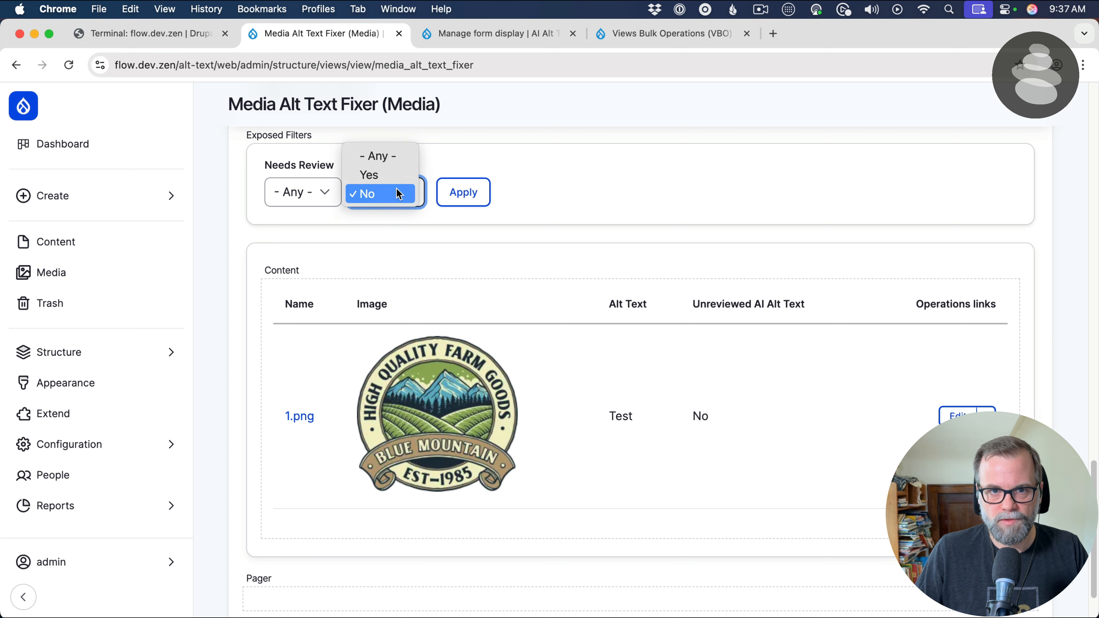
click(385, 170)
click(440, 192)
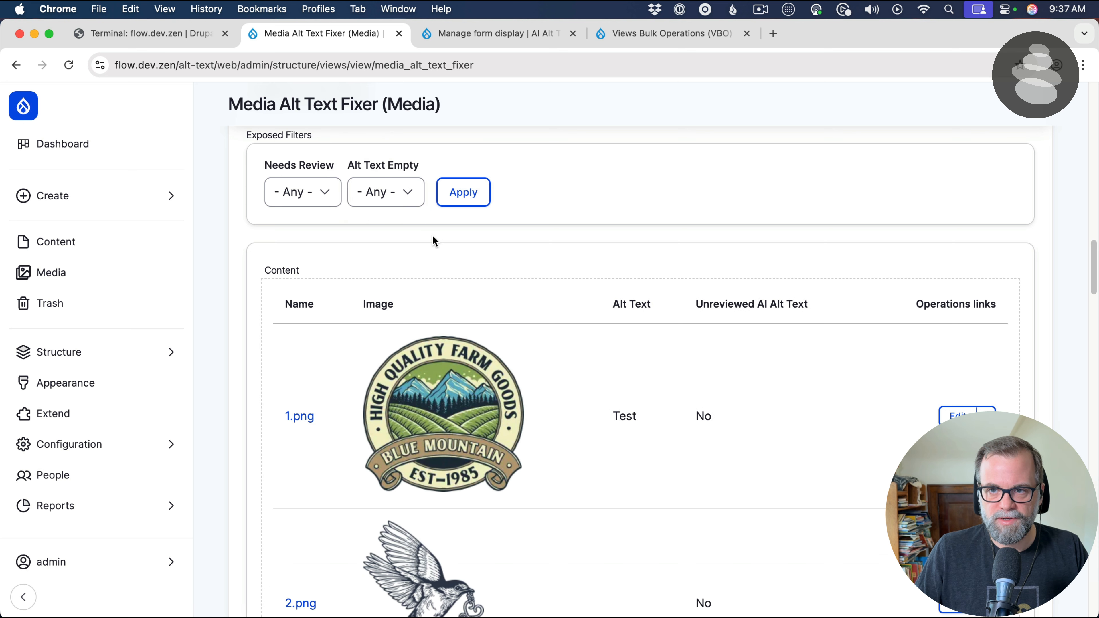
Filter the preview by Needs Review set to True, and again with it set to False
click(312, 199)
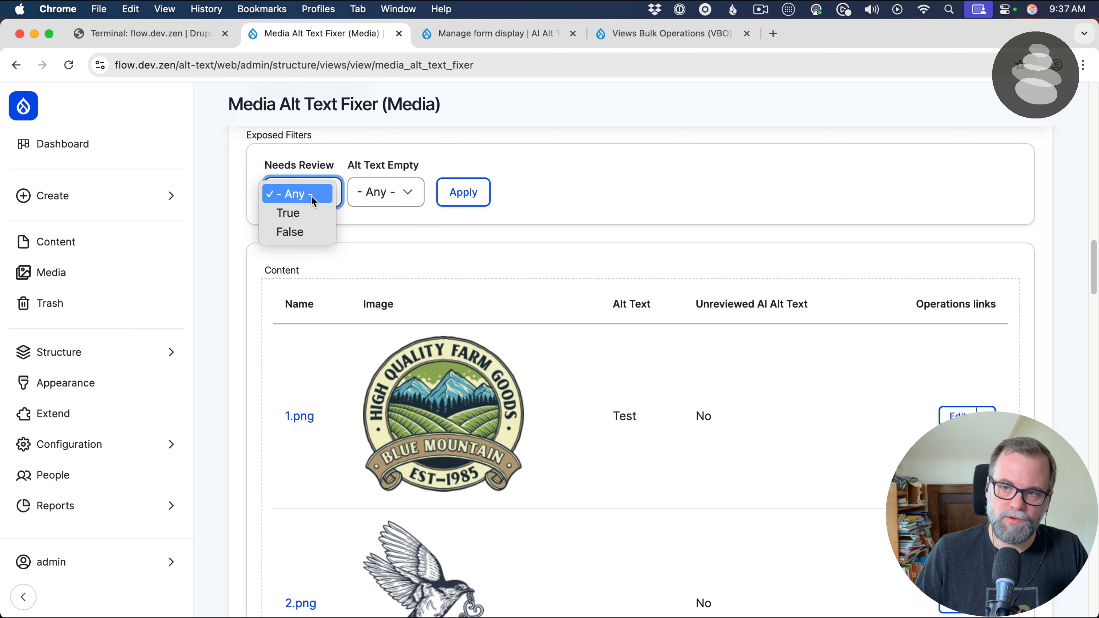
click(303, 212)
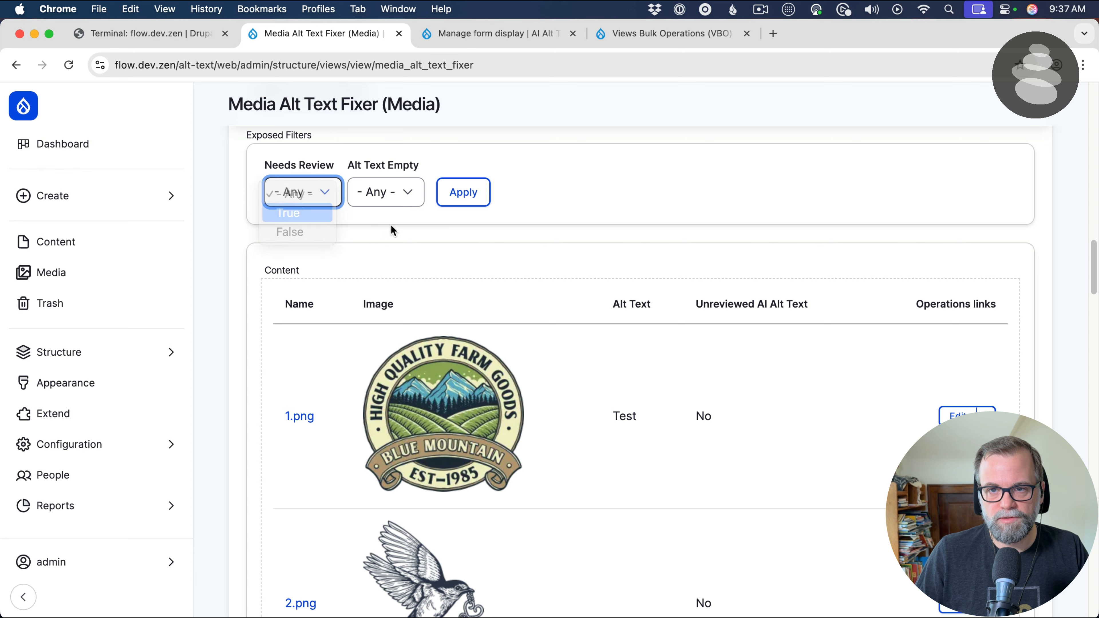
click(457, 200)
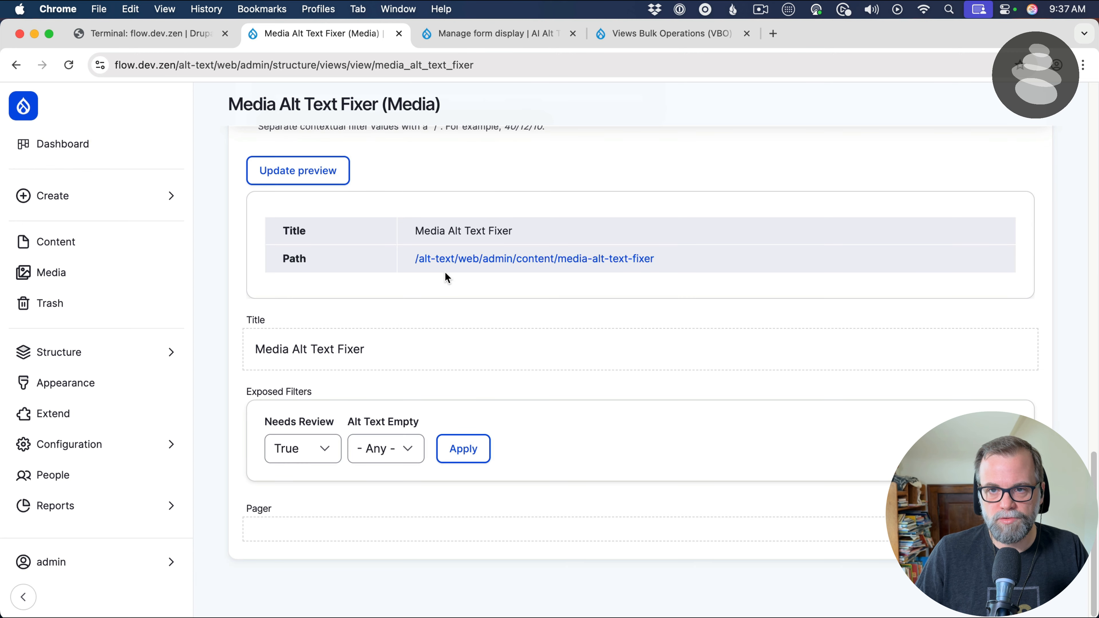
click(317, 460)
click(386, 483)
key(f)
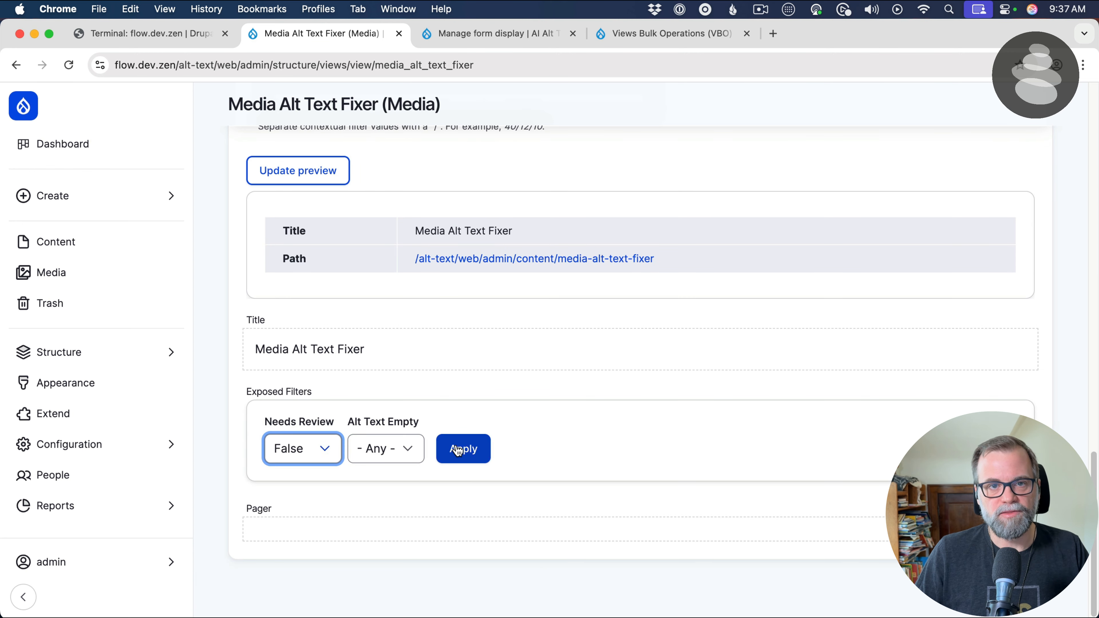
click(458, 448)
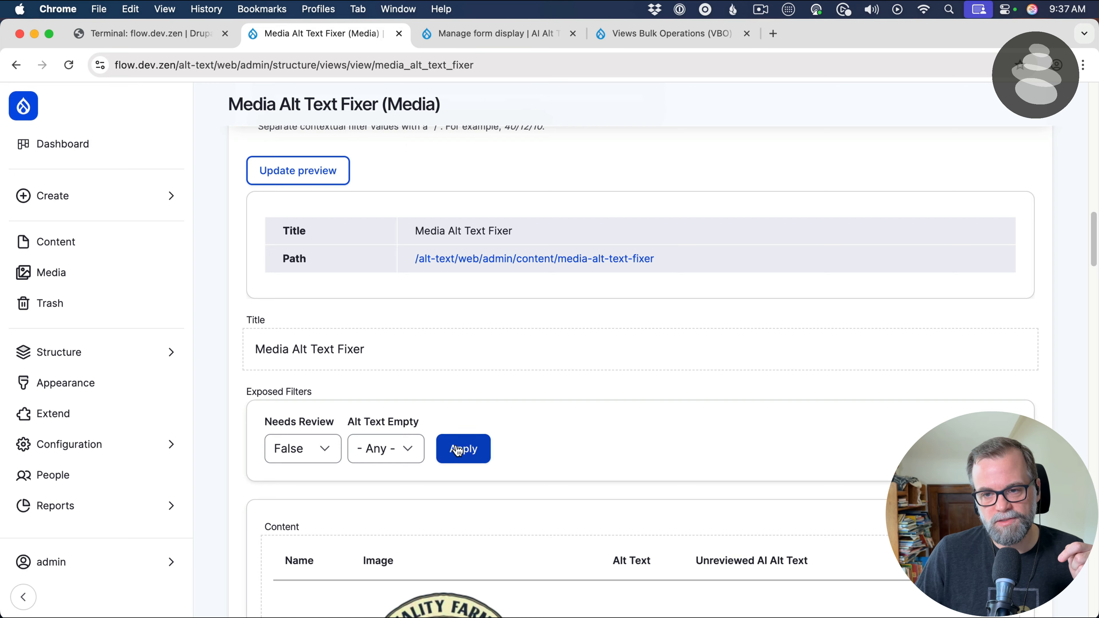
Examine the images listed in the preview with their alt text and Unreviewed AI Alt Text values
scroll(457, 446, down, 5)
scroll(481, 204, up, 2)
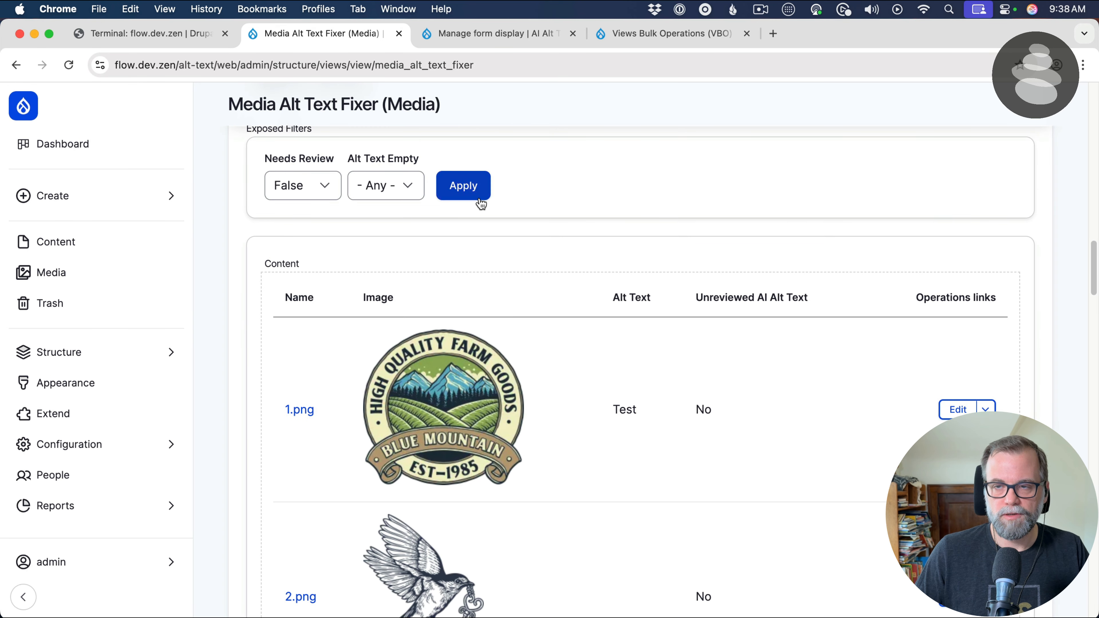
scroll(537, 315, down, 2)
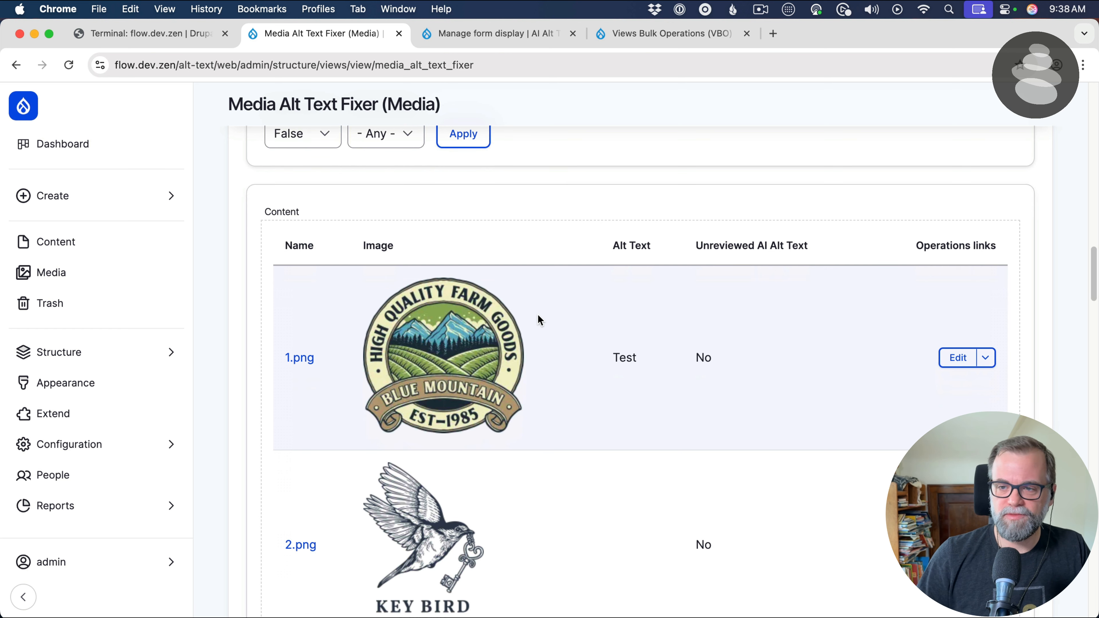
scroll(539, 319, down, 20)
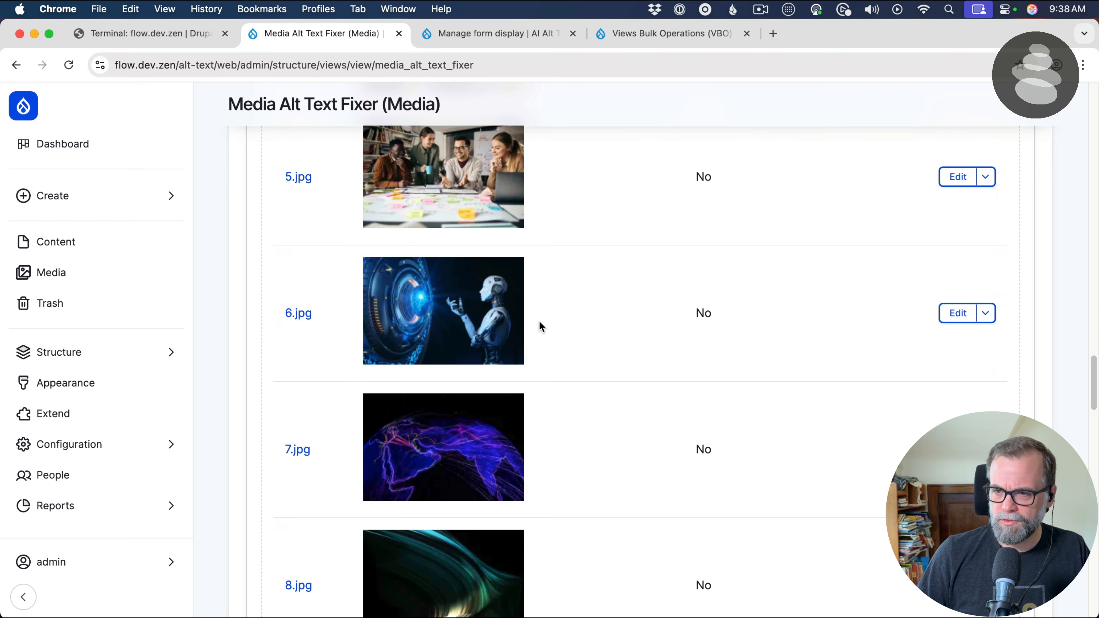
scroll(539, 320, down, 20)
scroll(539, 320, up, 12)
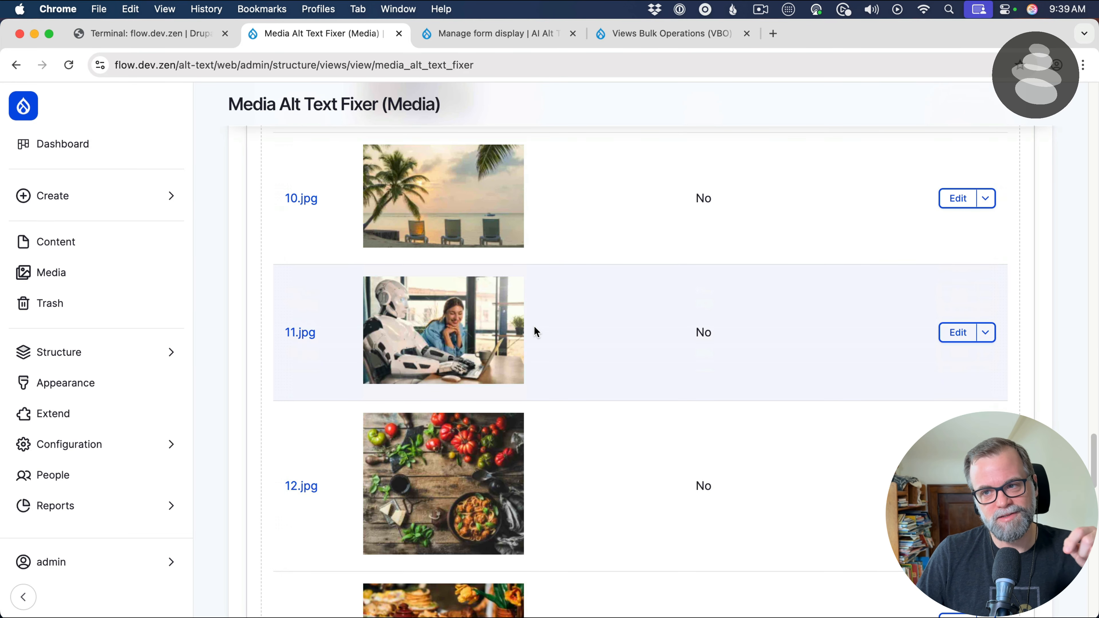
scroll(534, 325, up, 18)
scroll(530, 327, up, 8)
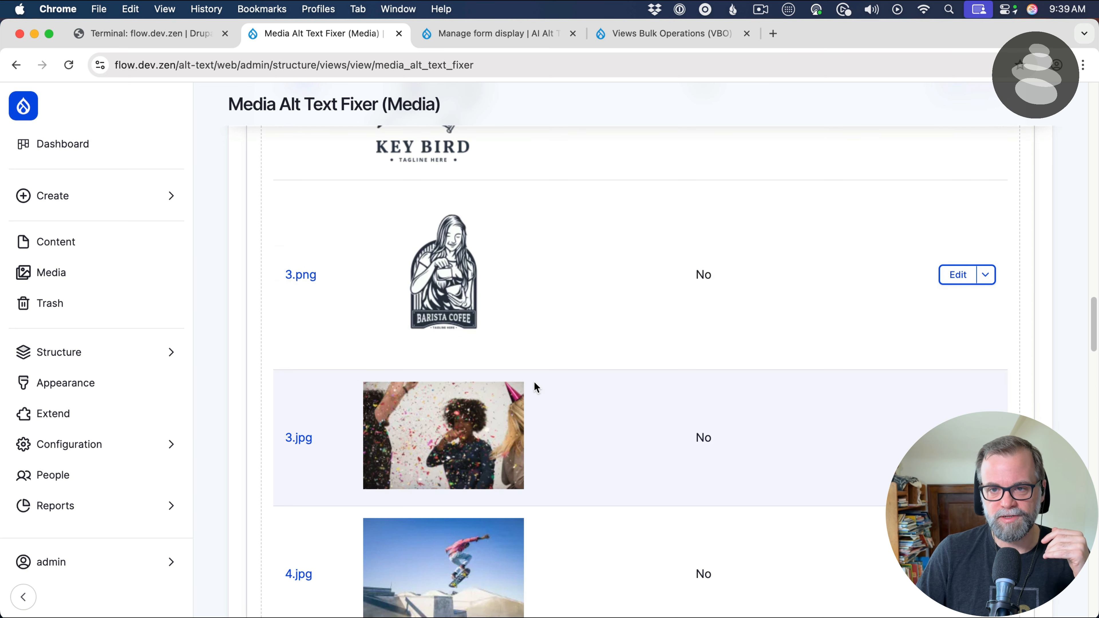
scroll(535, 383, up, 5)
scroll(534, 383, up, 5)
Filter the preview by Needs Review True once more, and reset that filter to - Any -
click(320, 287)
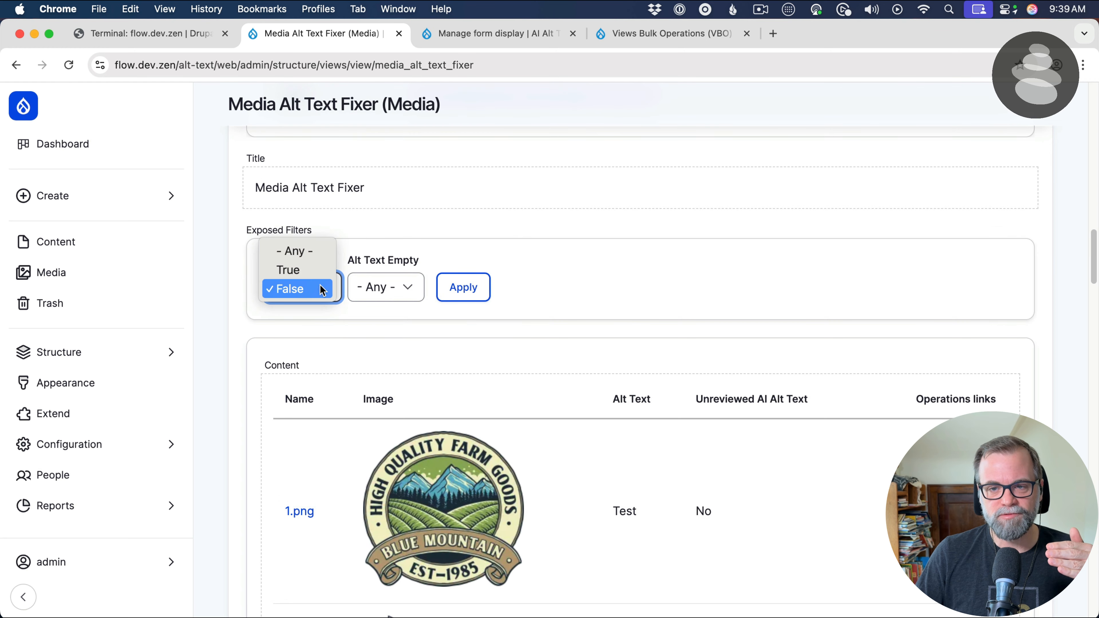
click(319, 272)
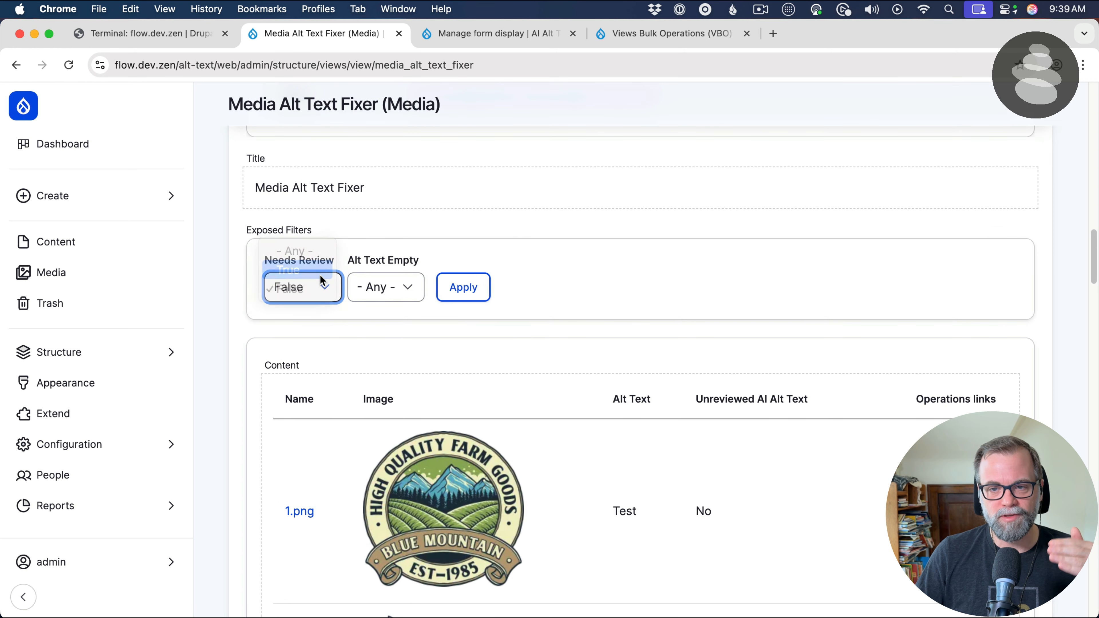
click(464, 290)
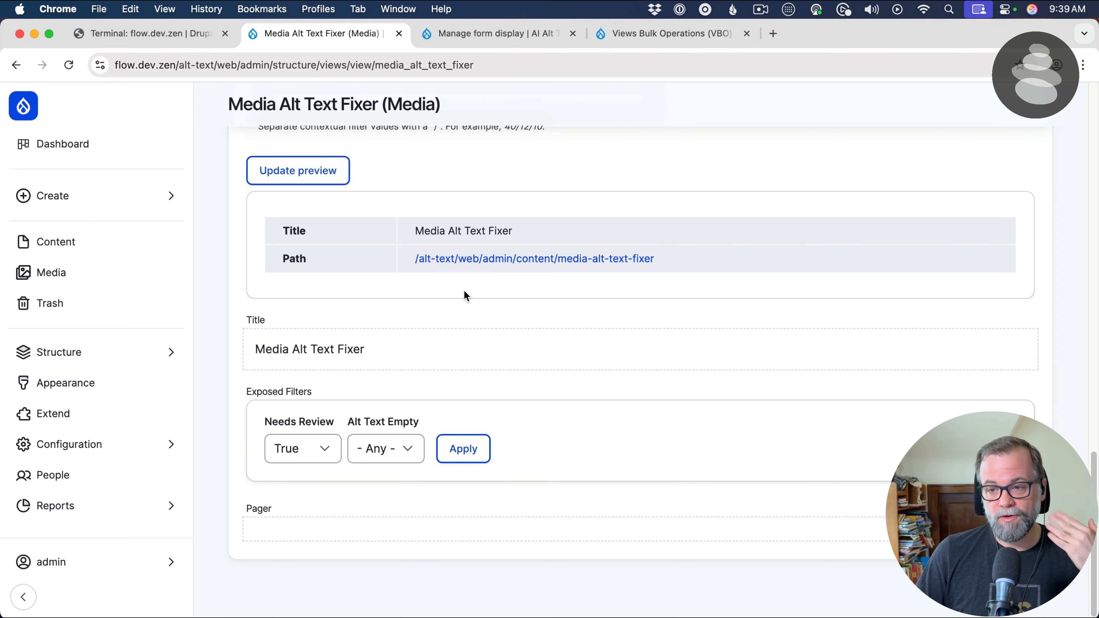
click(323, 453)
click(316, 431)
click(457, 454)
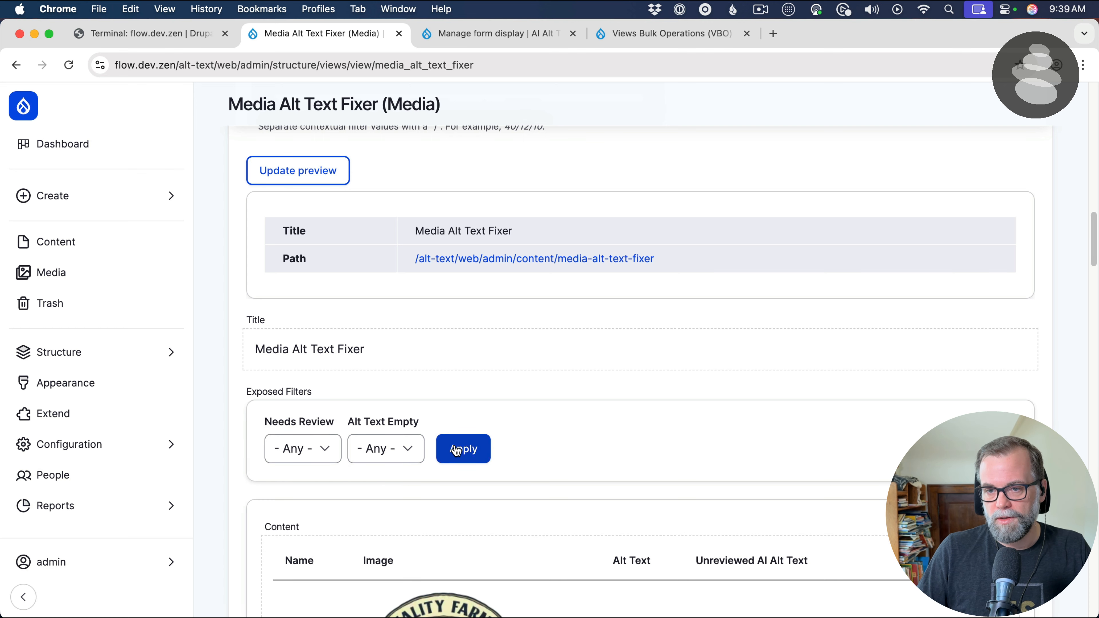
Save the Media Alt Text Fixer view and switch to the Image media type's Manage form display page
scroll(748, 343, down, 5)
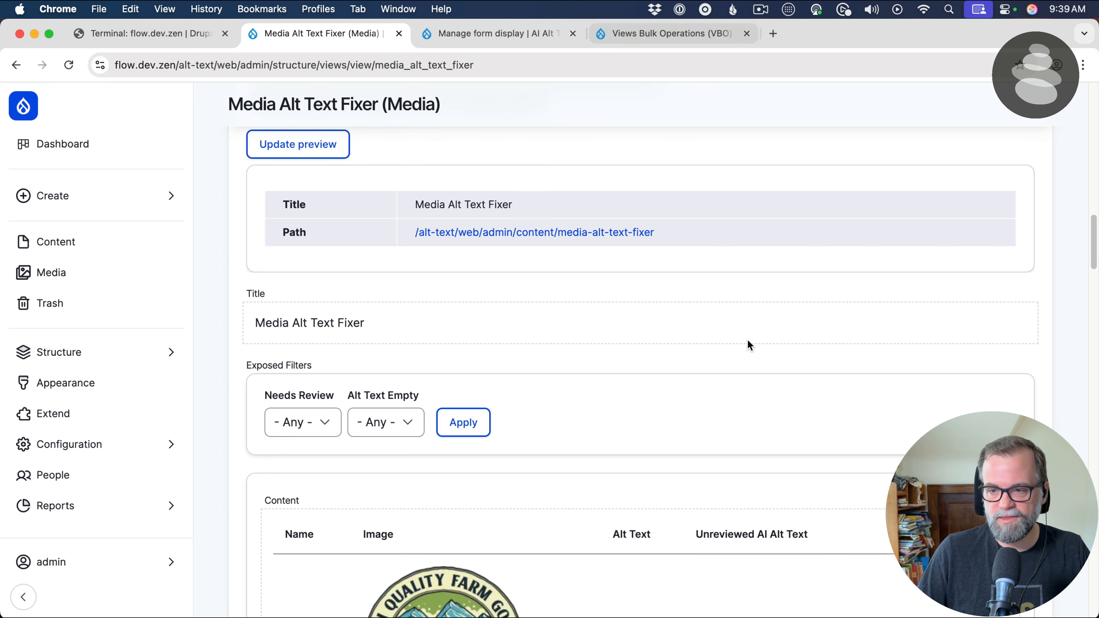
scroll(541, 286, up, 15)
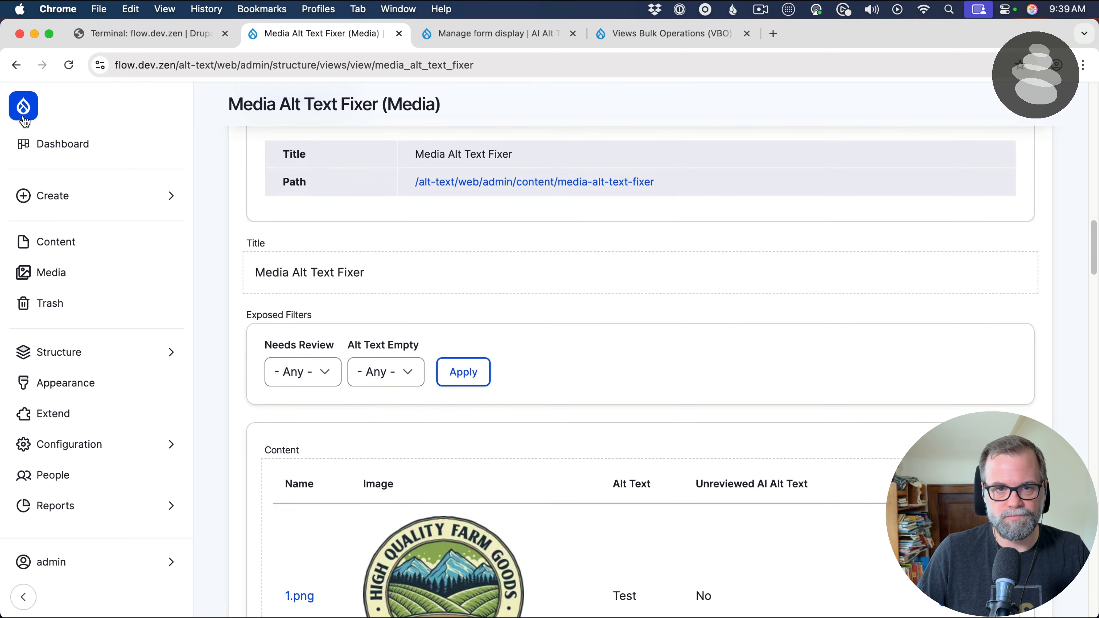
scroll(660, 269, down, 8)
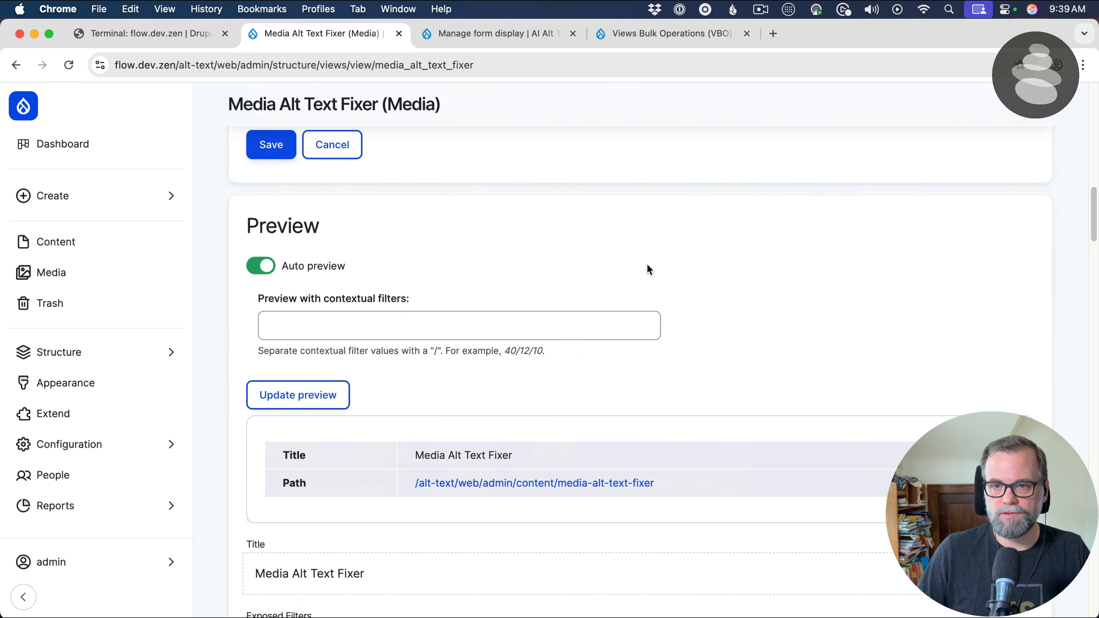
click(269, 152)
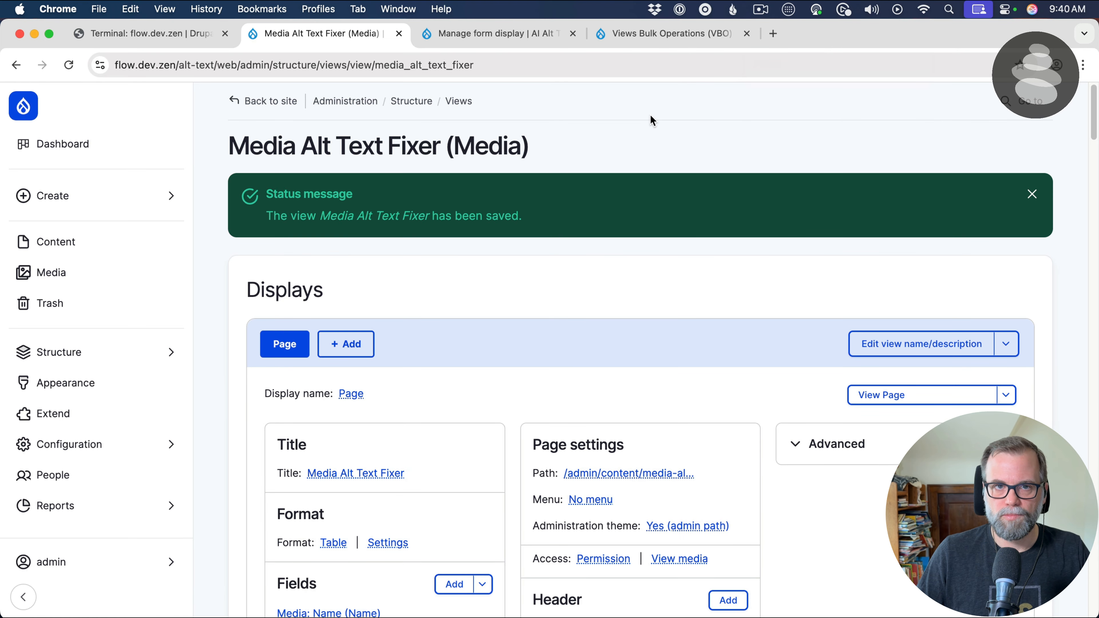
click(475, 32)
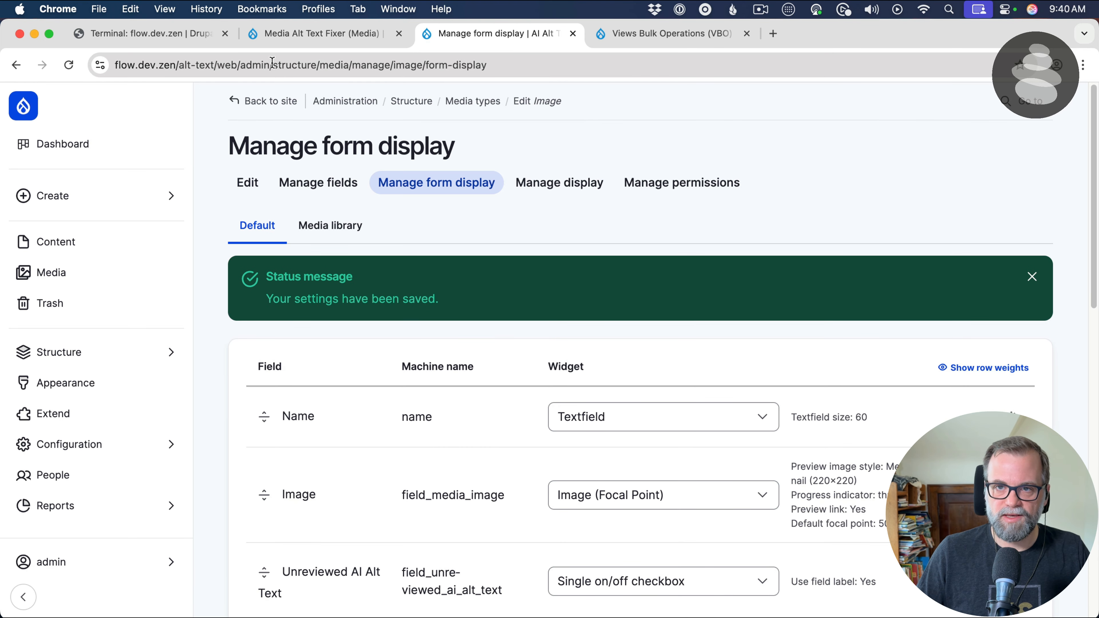
Copy the Media Alt Text Fixer page's path from its page settings, leaving the path as it is
drag(272, 63, 655, 91)
text(/media)
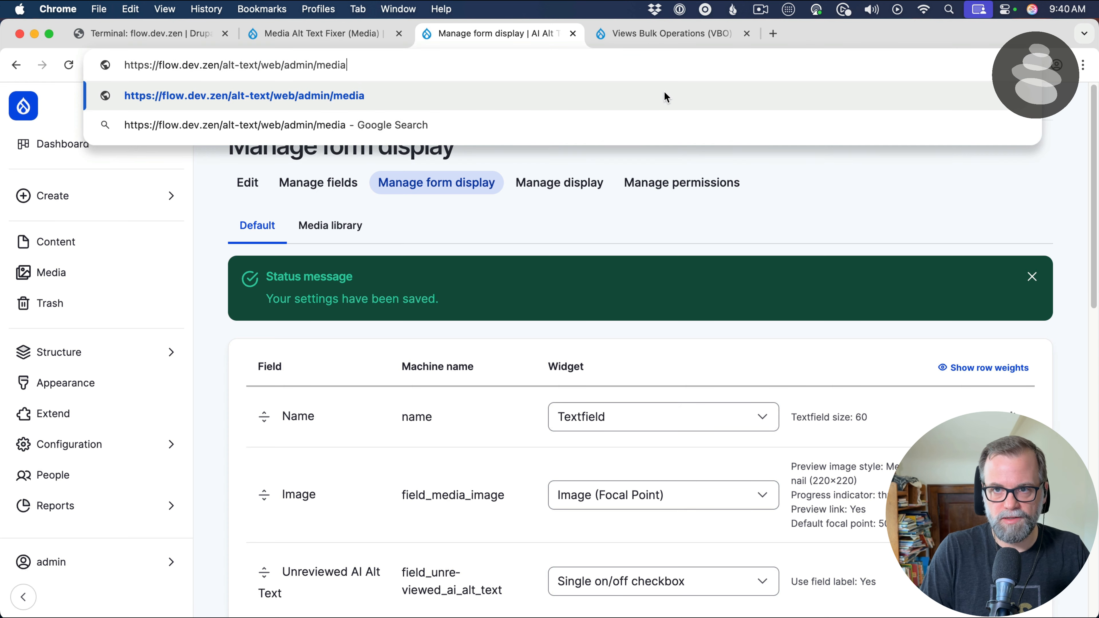
click(359, 34)
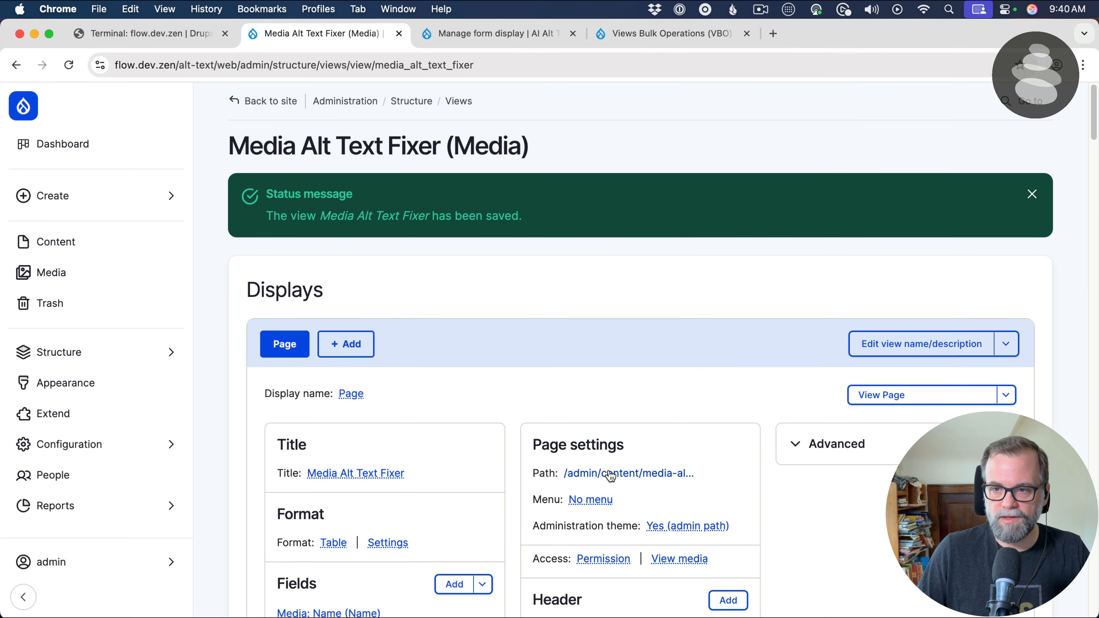
click(645, 476)
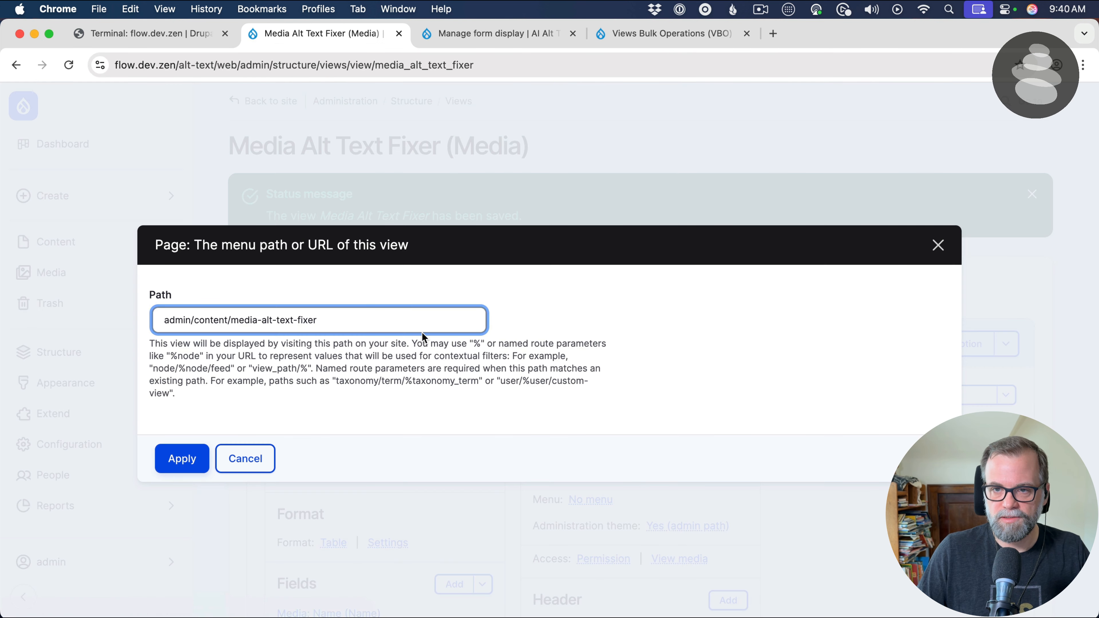
triple_click(398, 320)
key(super+c)
click(245, 459)
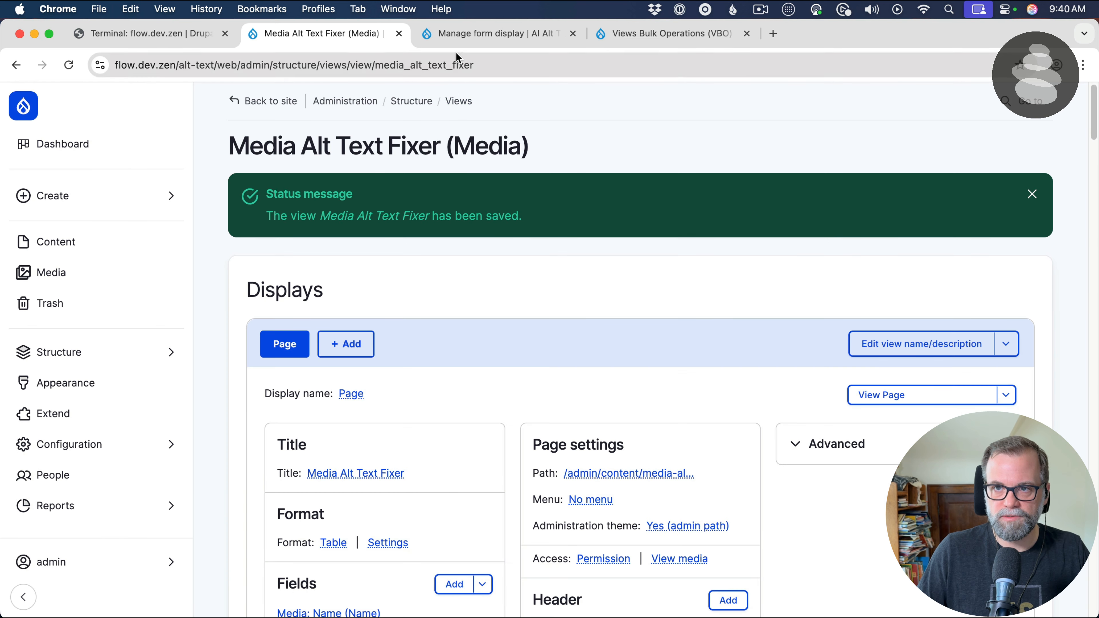
Open the Media Alt Text Fixer page at alt-text/web/admin/content/media-alt-text-fixer in place of the Manage form display page and look over its image list
click(467, 37)
drag(304, 65, 553, 71)
key(super+v)
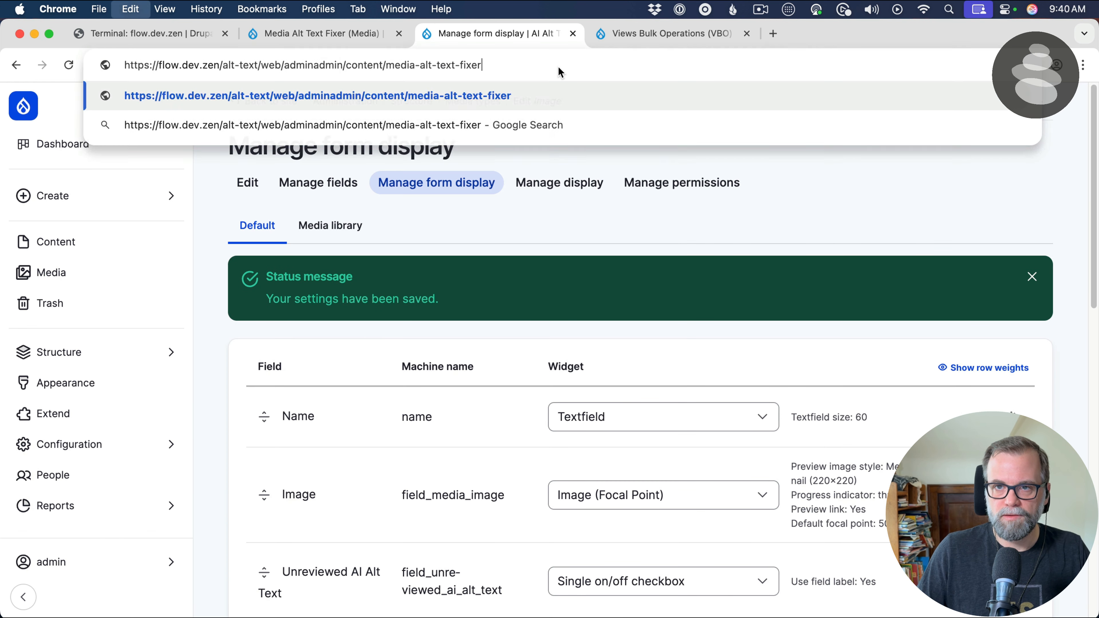
double_click(331, 65)
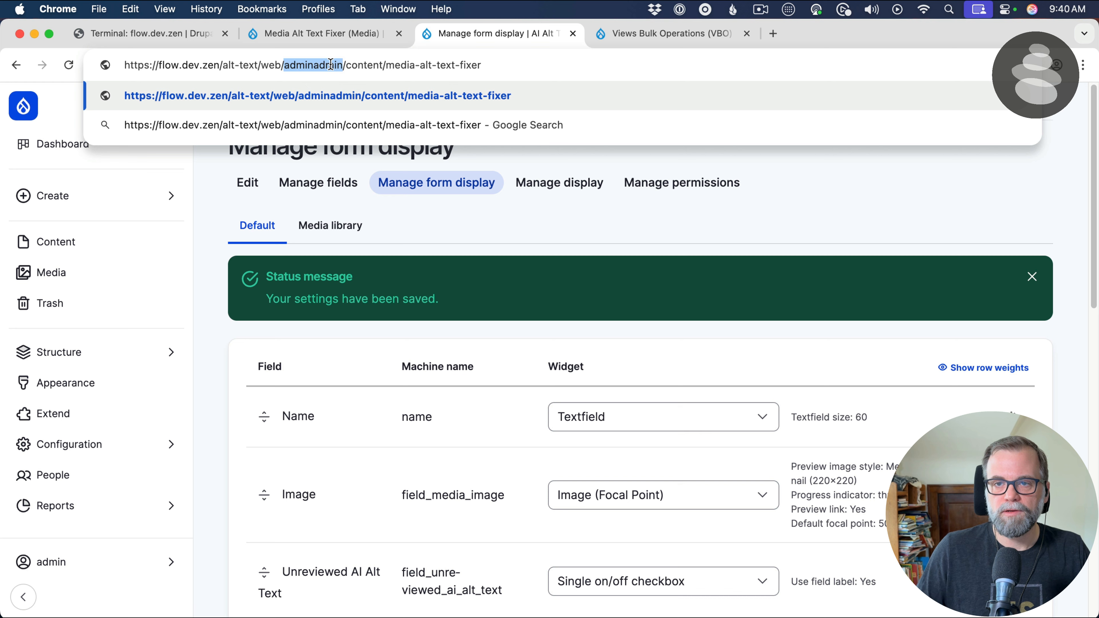
text(ad,o)
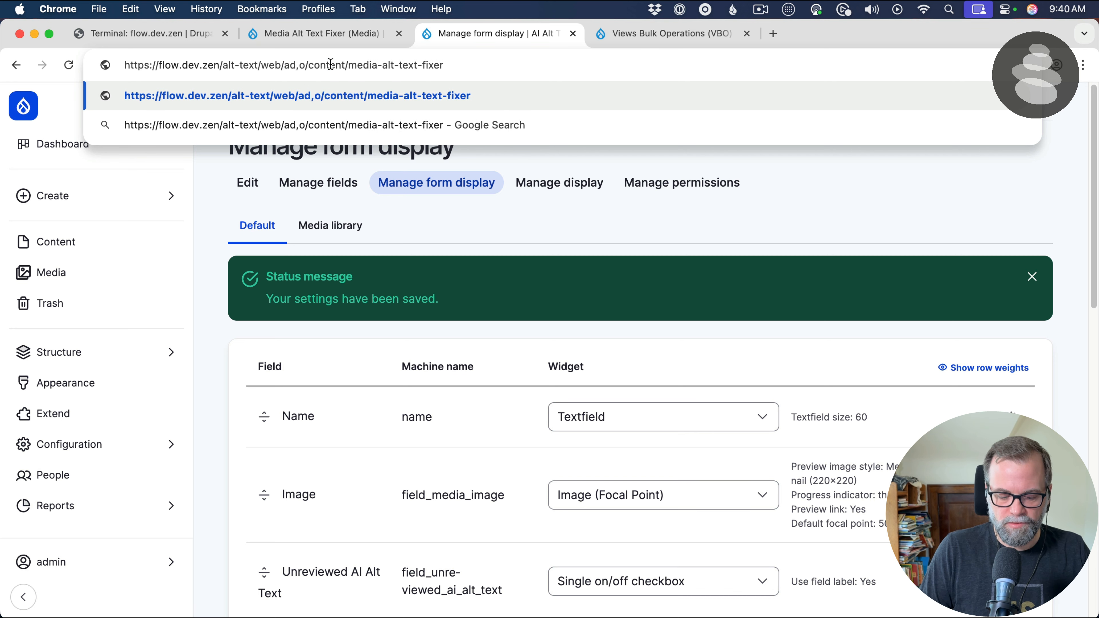
key(BackSpace)
key(BackSpace)
text(min)
key(Return)
scroll(510, 368, down, 1)
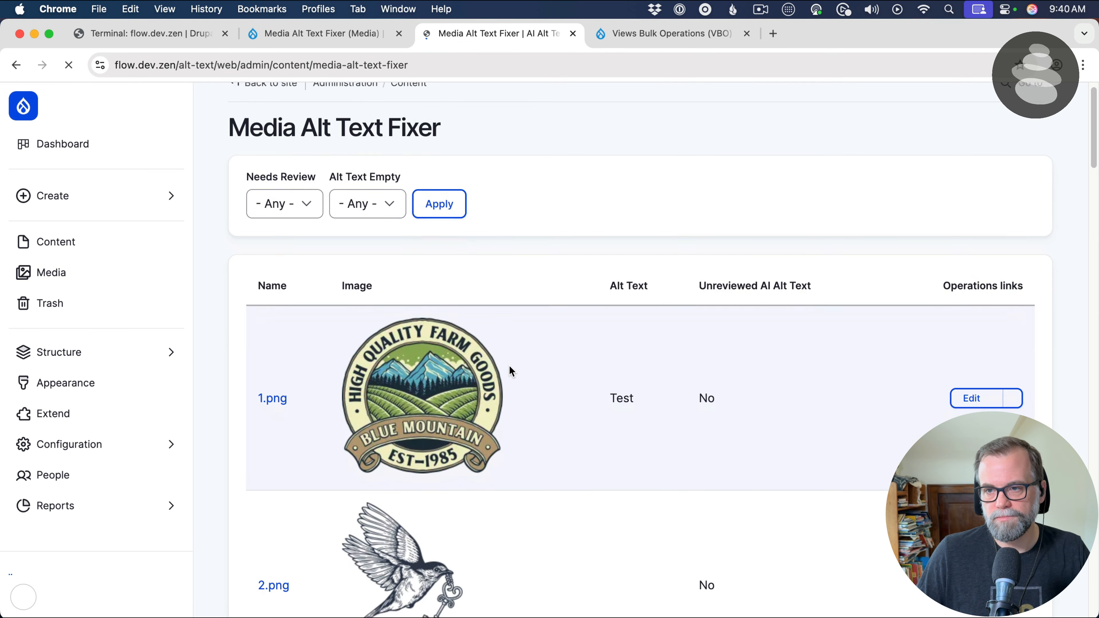
scroll(510, 366, down, 3)
scroll(617, 363, up, 4)
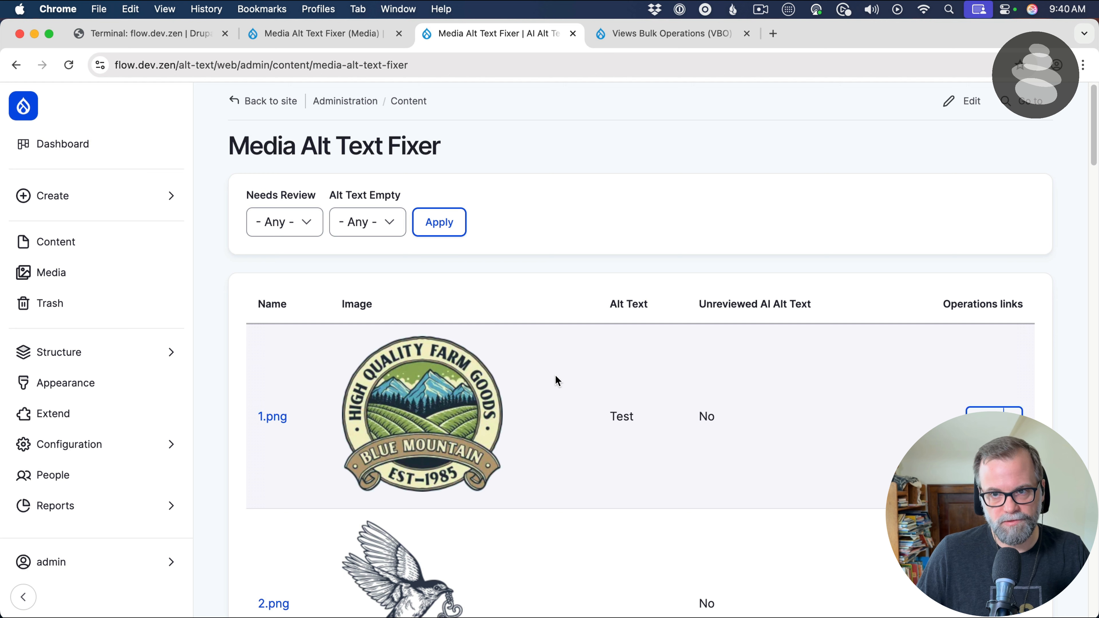
click(325, 33)
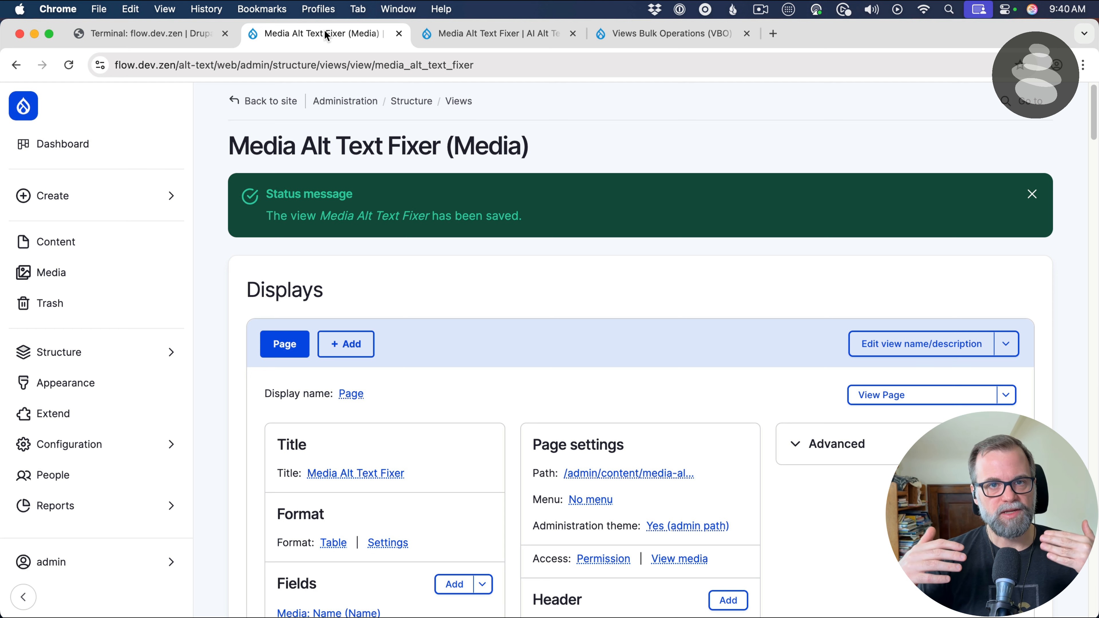
click(458, 33)
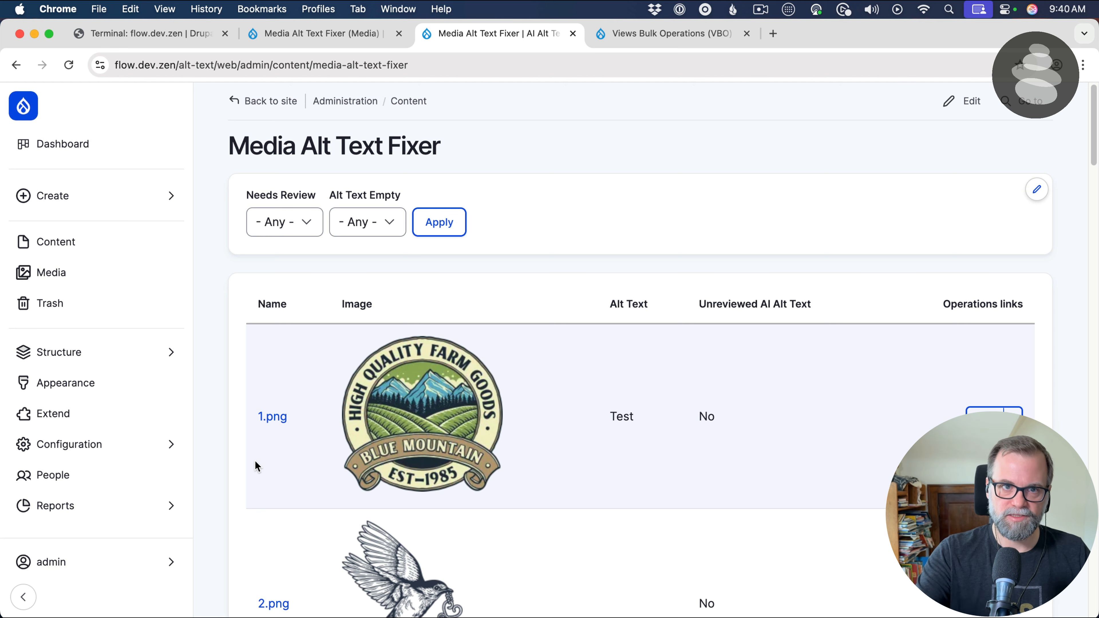
Copy the Views Bulk Operations install command from its drupal.org page and run composer require 'drupal/views_bulk_operations:^4.3' in the site's terminal
click(645, 42)
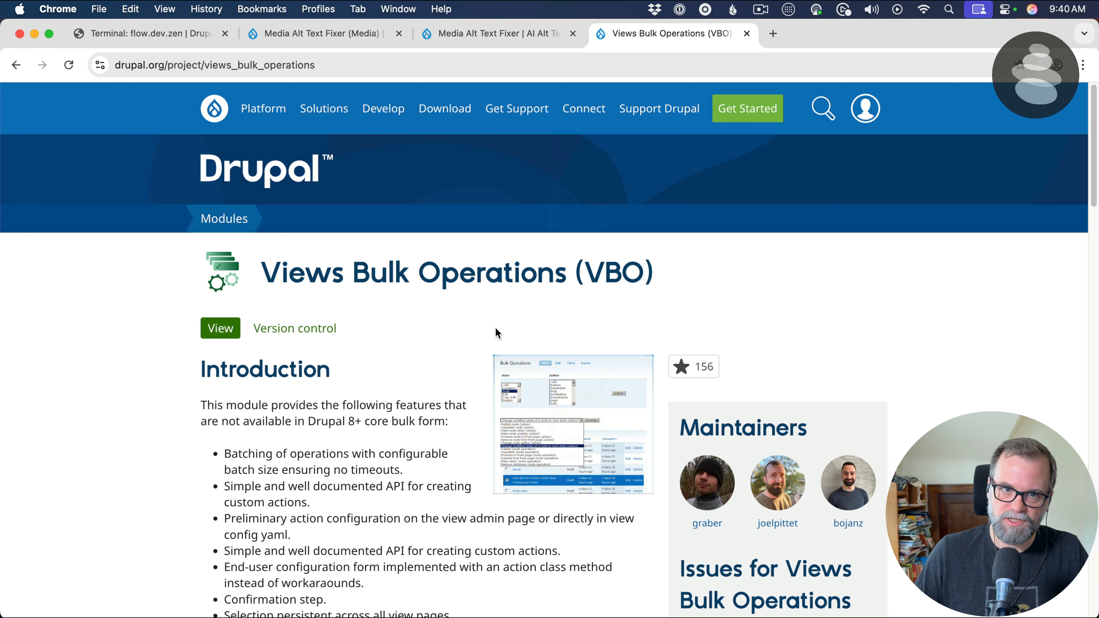
scroll(496, 328, down, 20)
scroll(471, 358, down, 10)
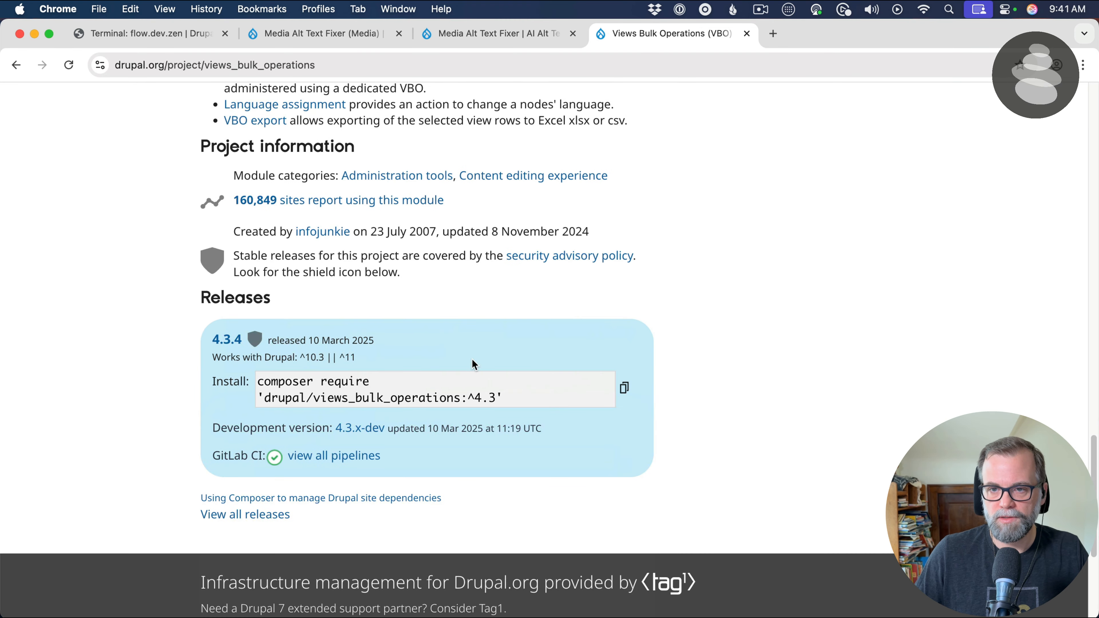
click(624, 388)
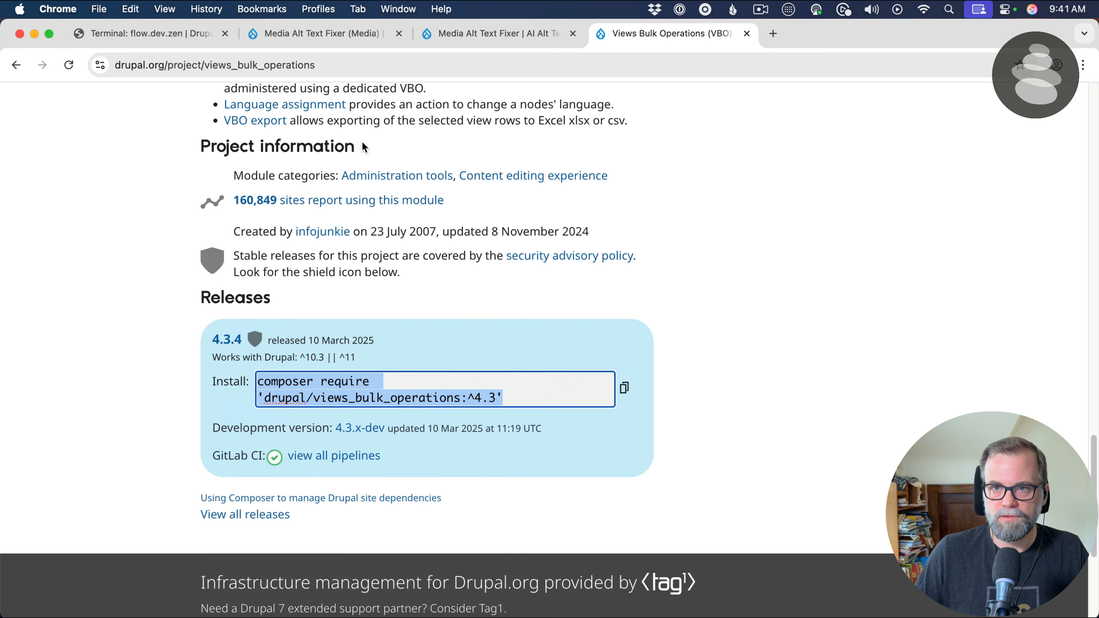
click(196, 34)
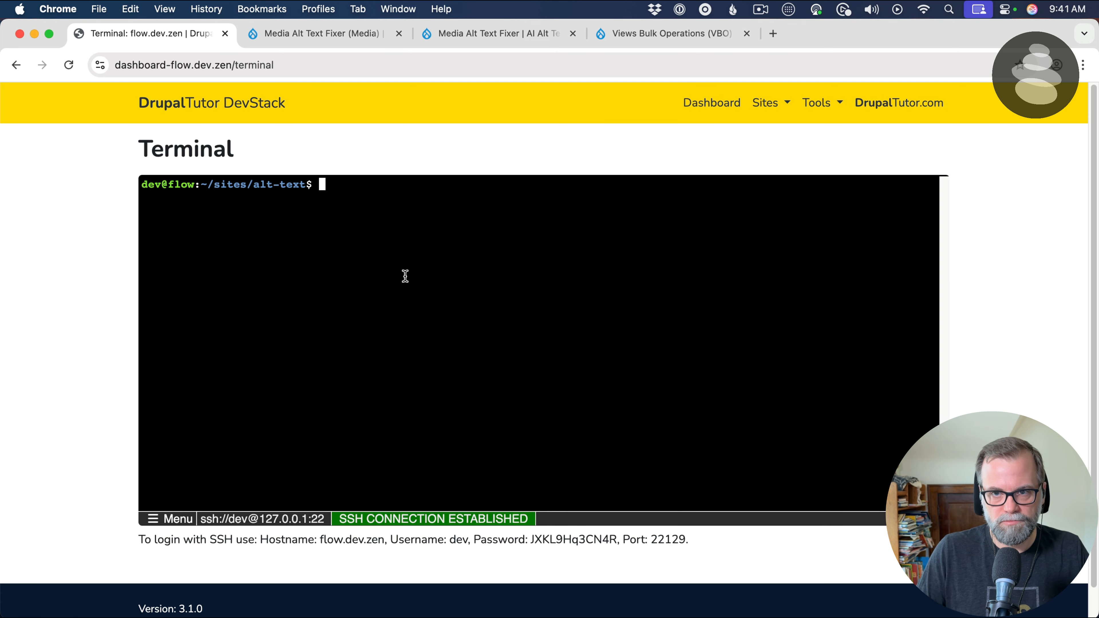
key(super+v)
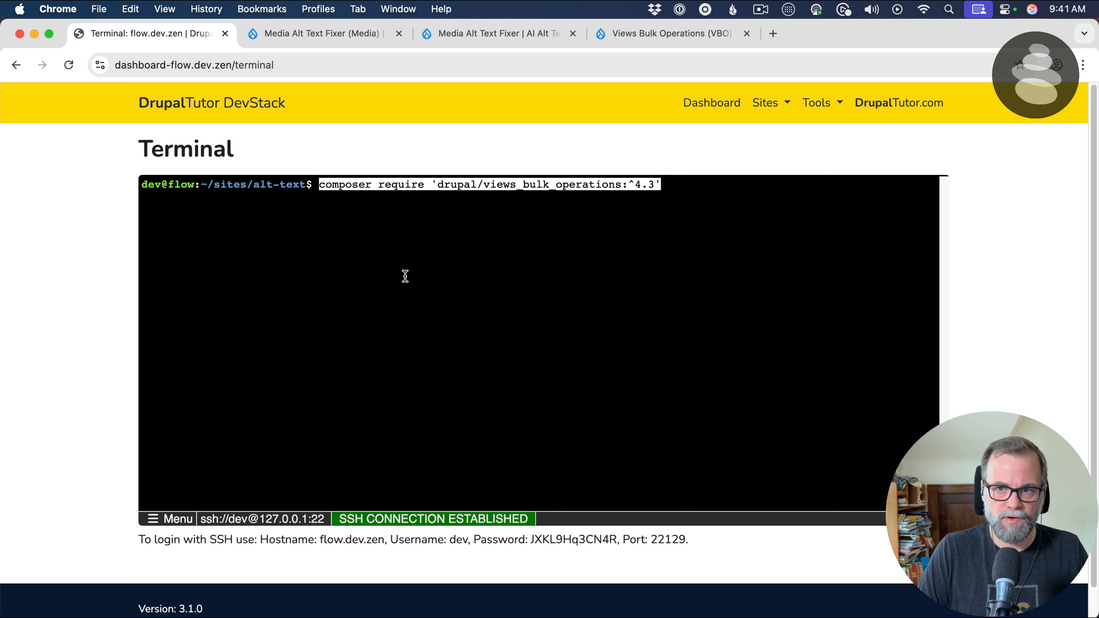
key(Return)
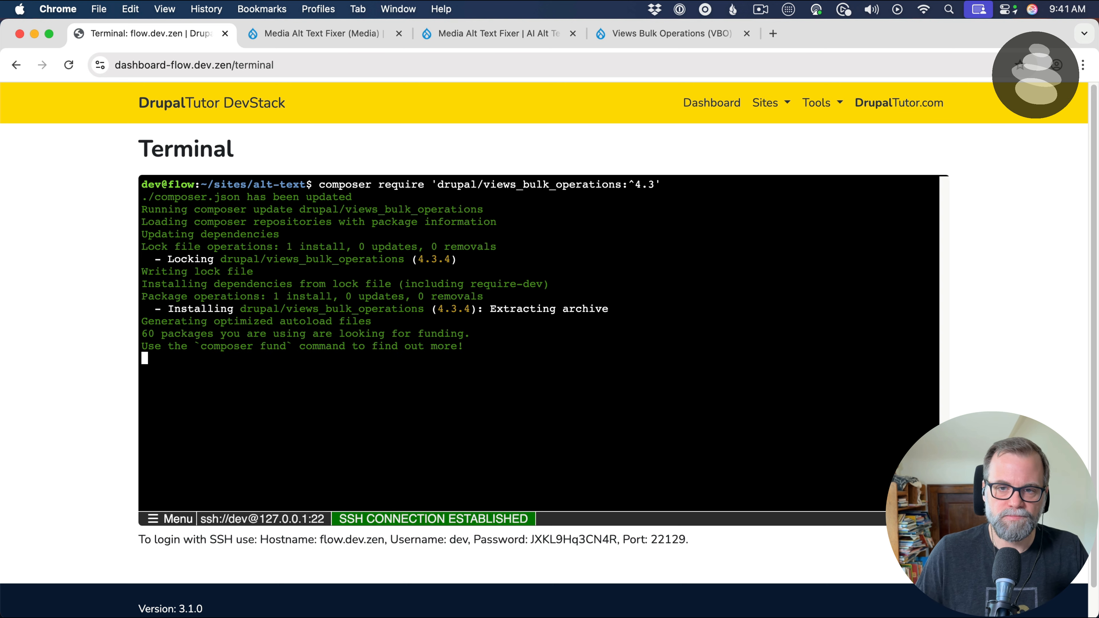
Open the site's Extend page in a new browser tab, filter the modules by "bulk oper" and install Views Bulk Operations
click(484, 27)
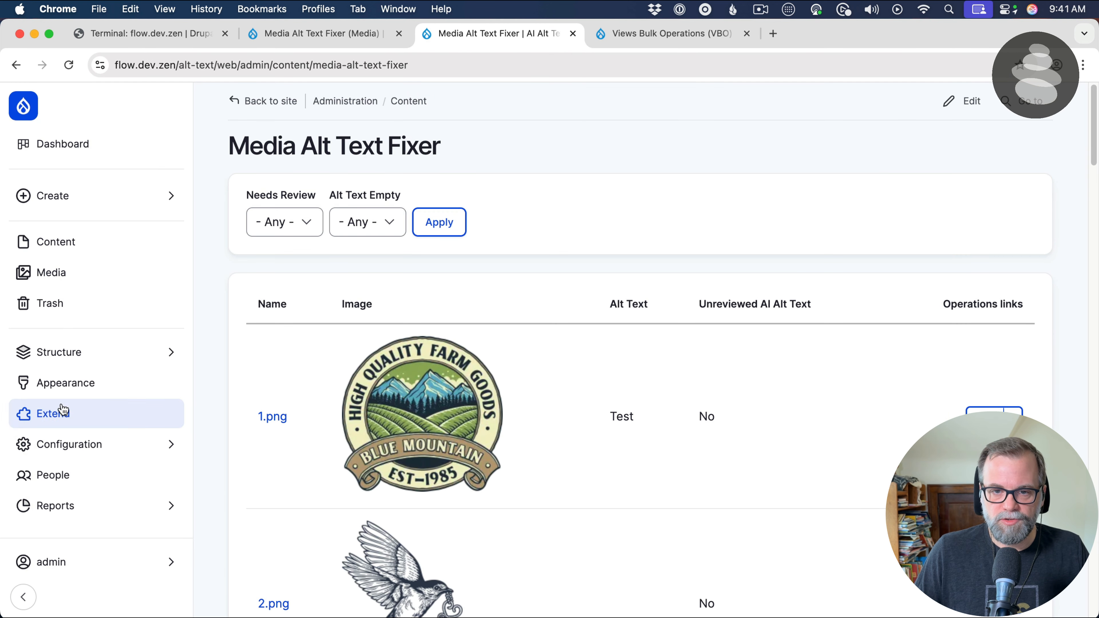
right_click(66, 414)
click(115, 415)
click(643, 33)
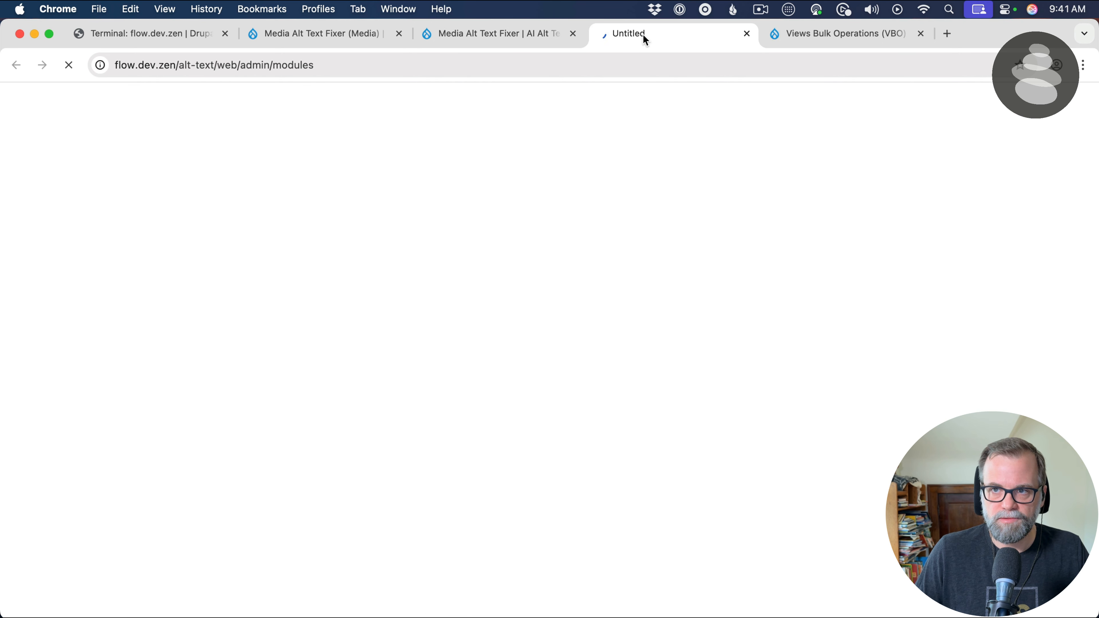
click(427, 374)
text(bulk oper)
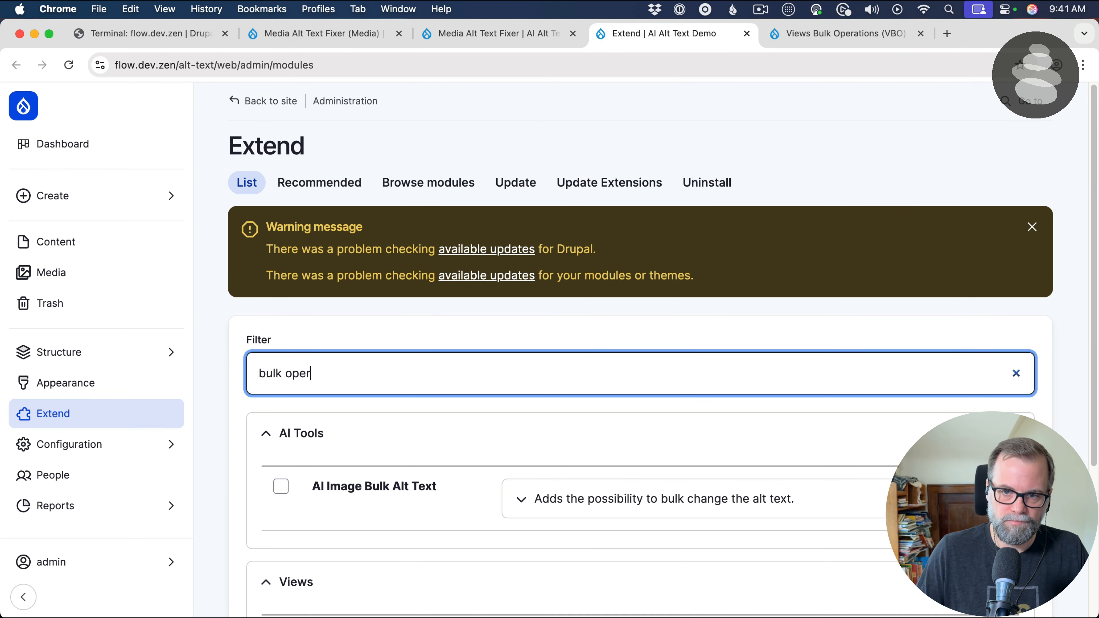
scroll(419, 393, down, 2)
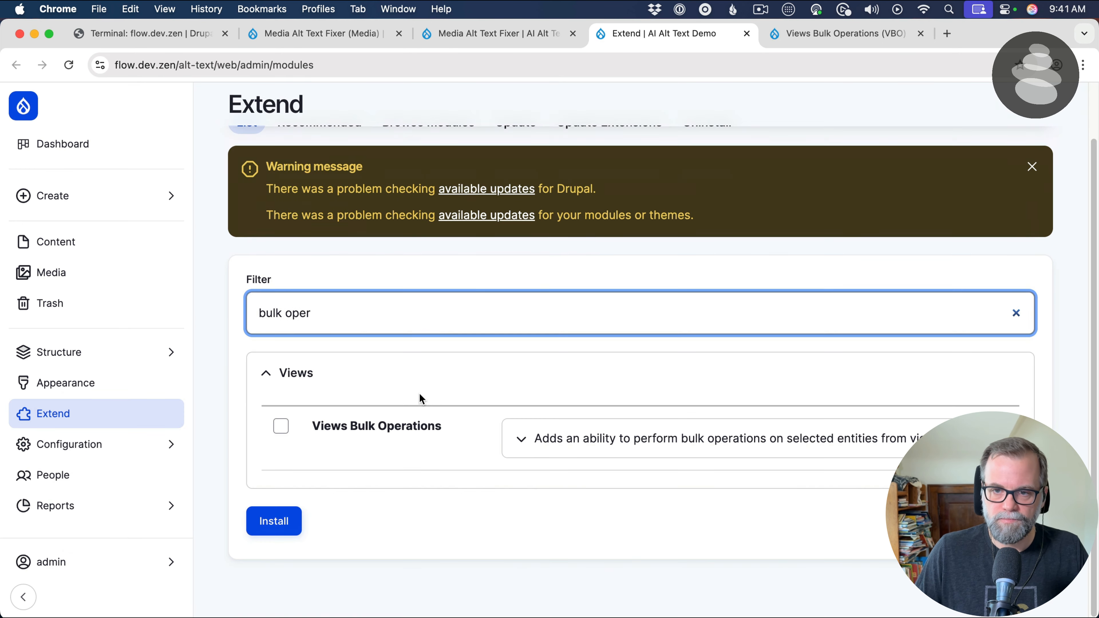
click(398, 426)
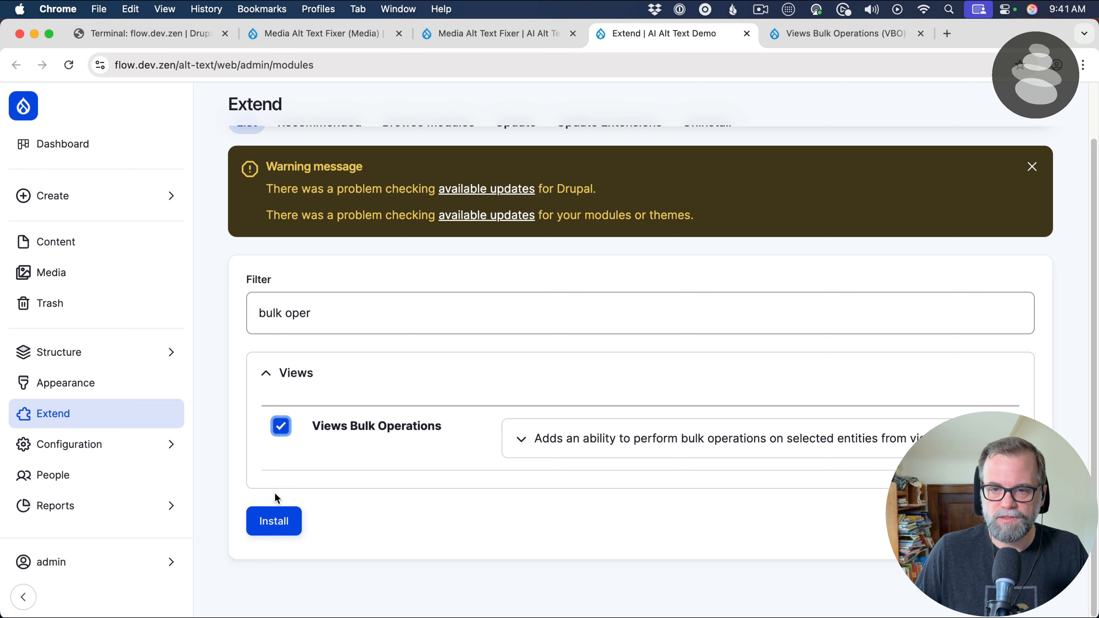
click(275, 524)
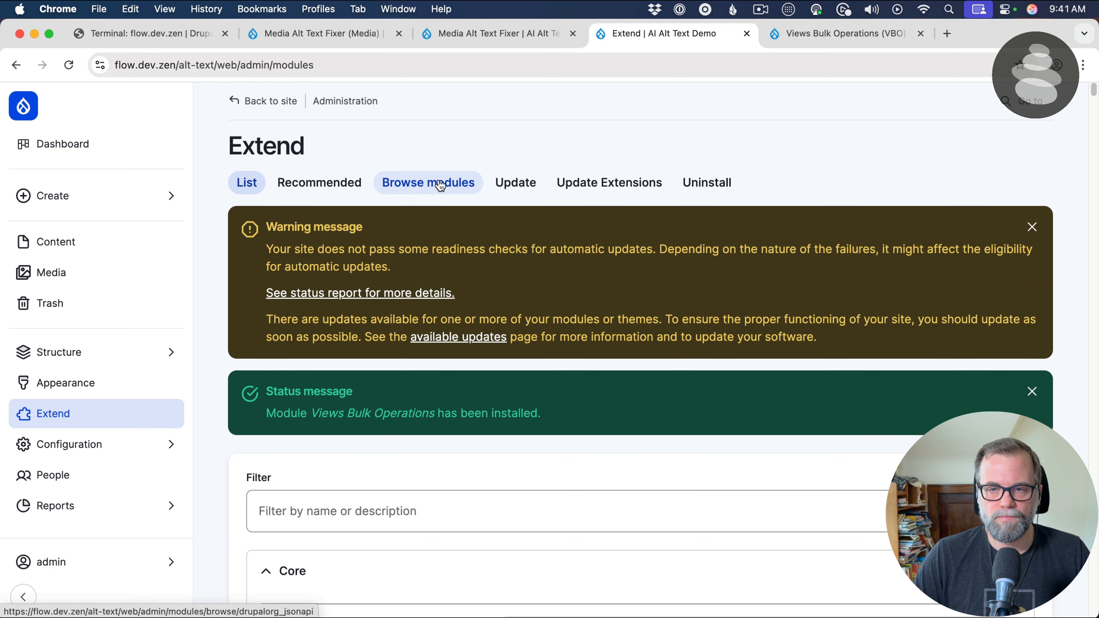
Add the Global "Views bulk operations" field to the Media Alt Text Fixer view
click(327, 38)
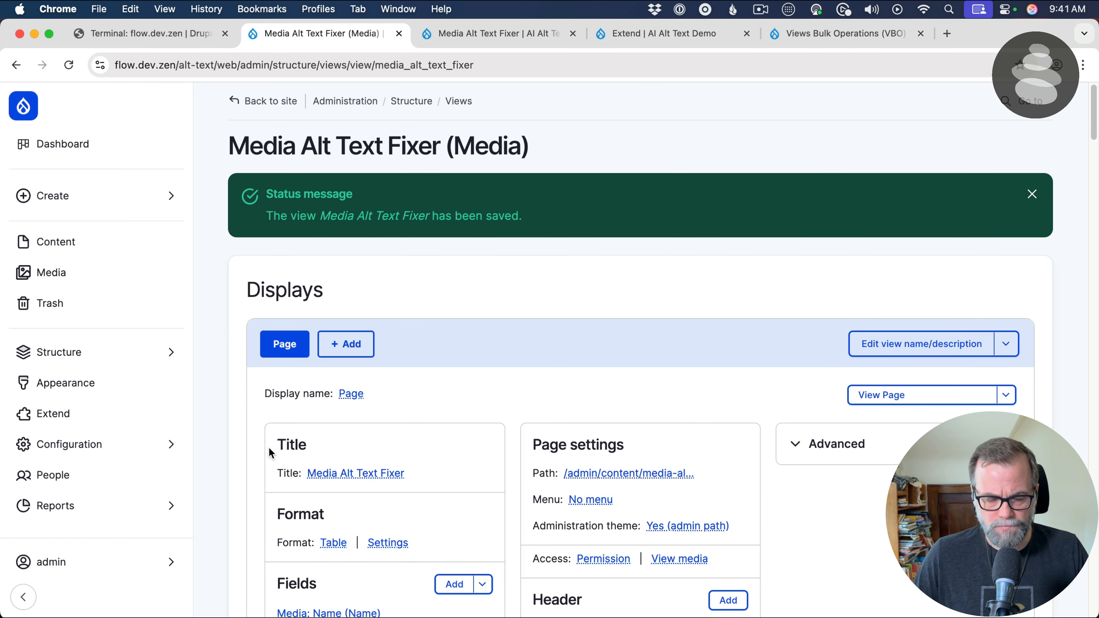
scroll(291, 449, down, 5)
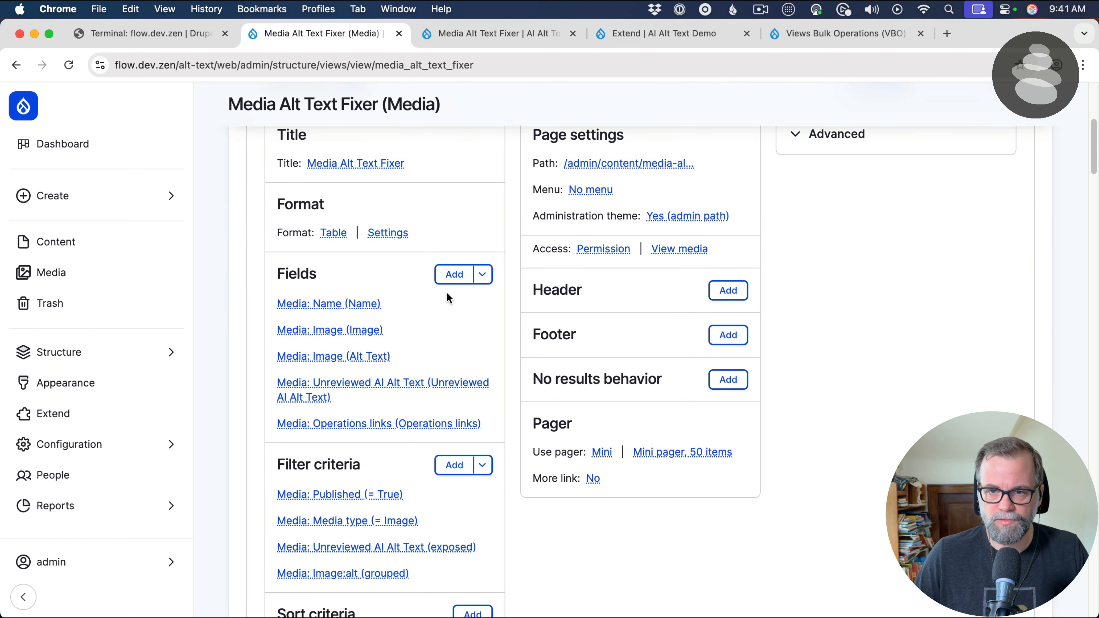
click(454, 277)
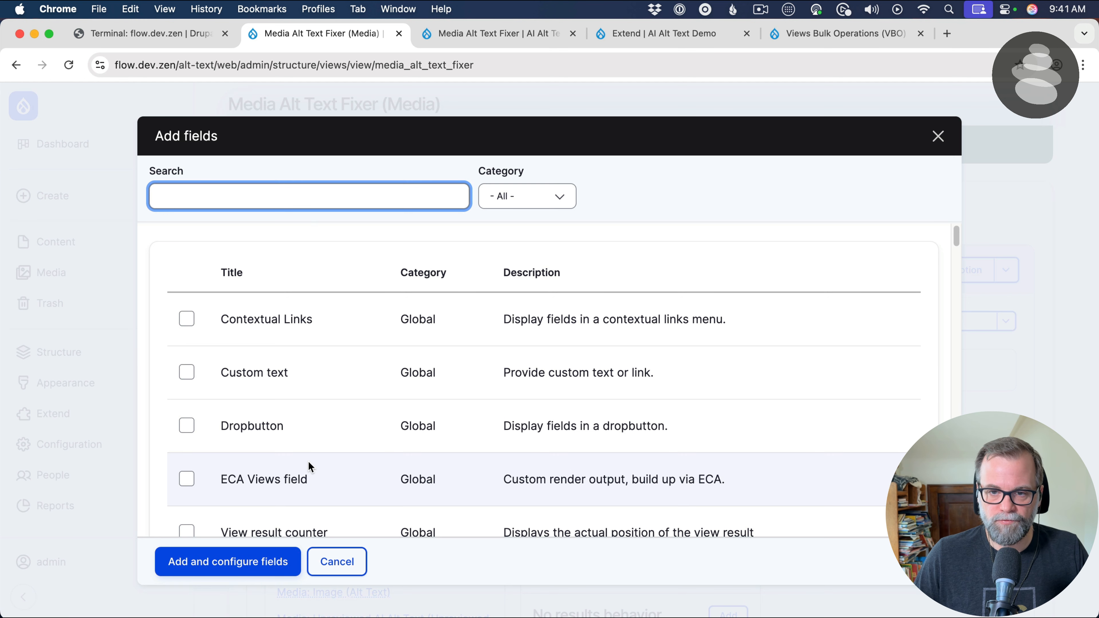
click(270, 206)
text(v)
key(BackSpace)
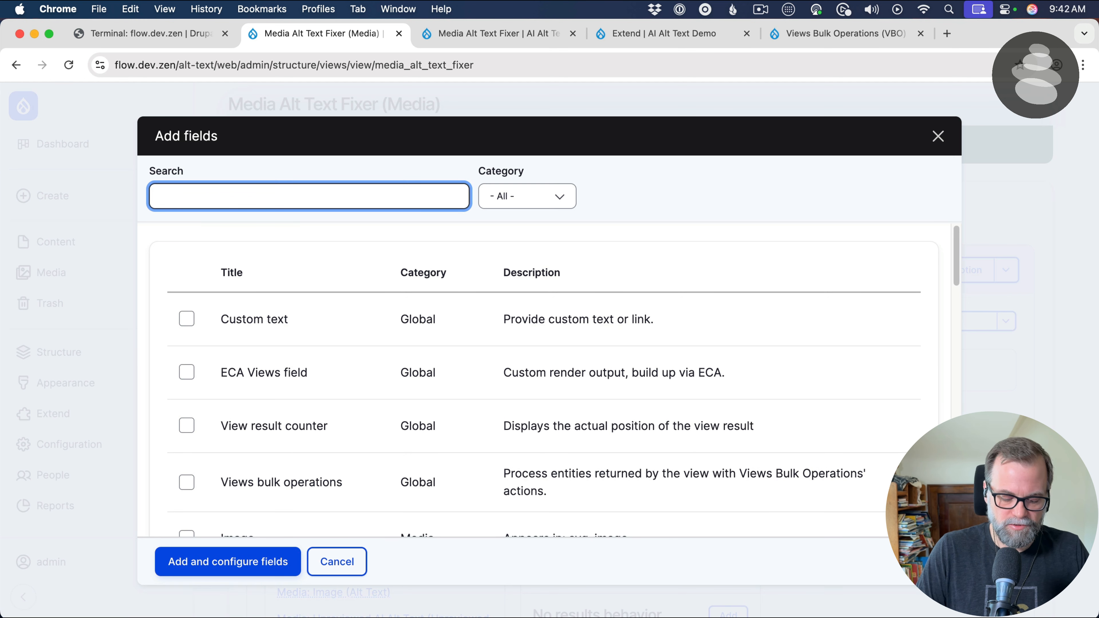
text(bulk)
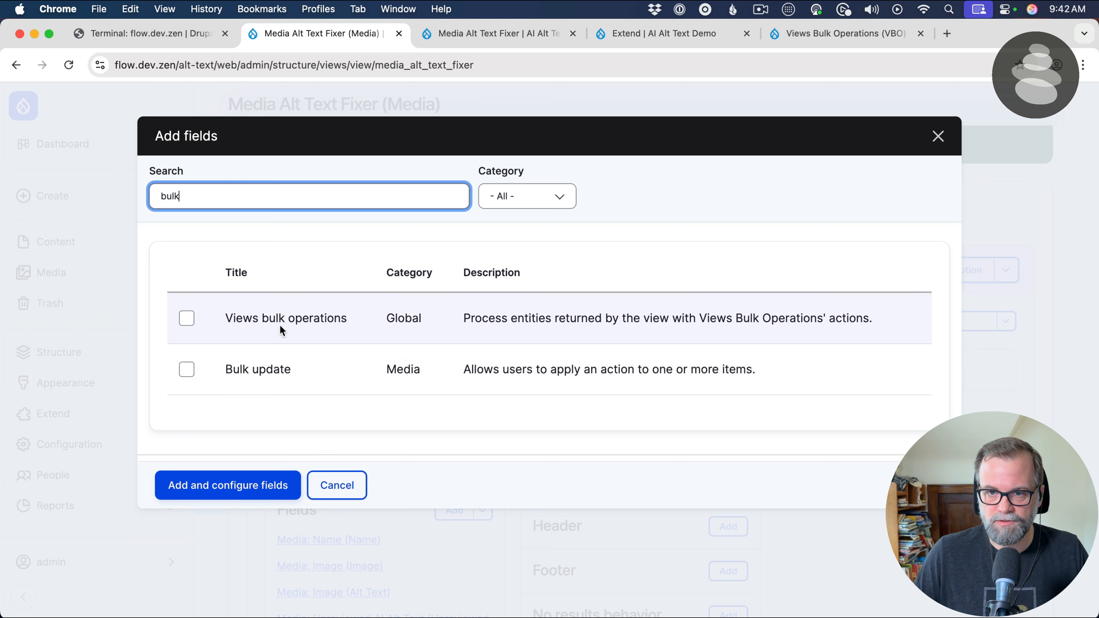
click(282, 330)
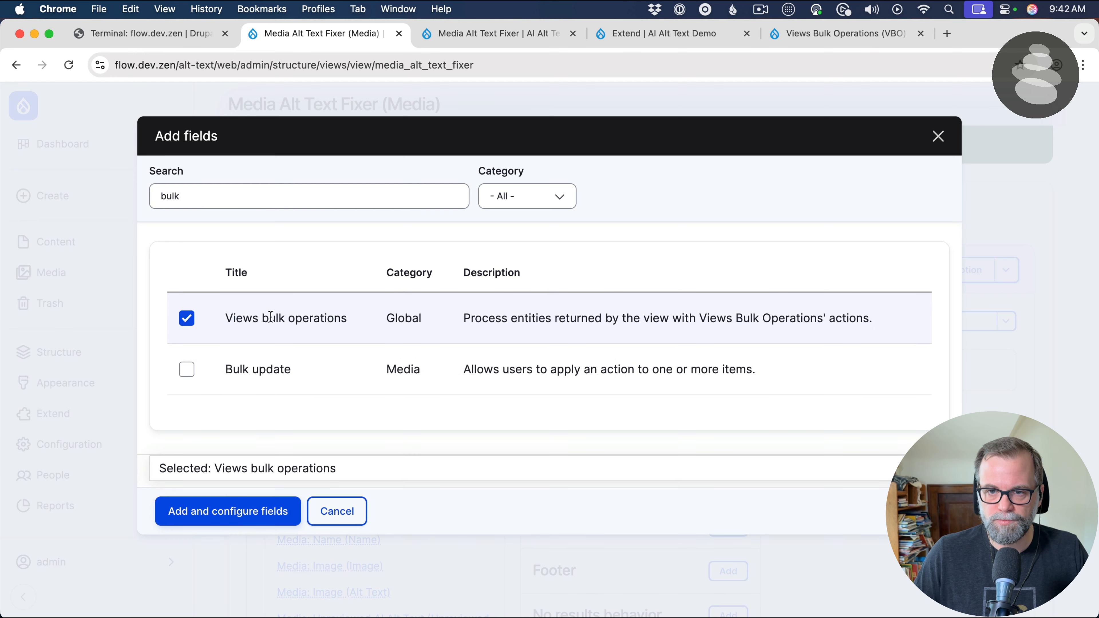
click(206, 511)
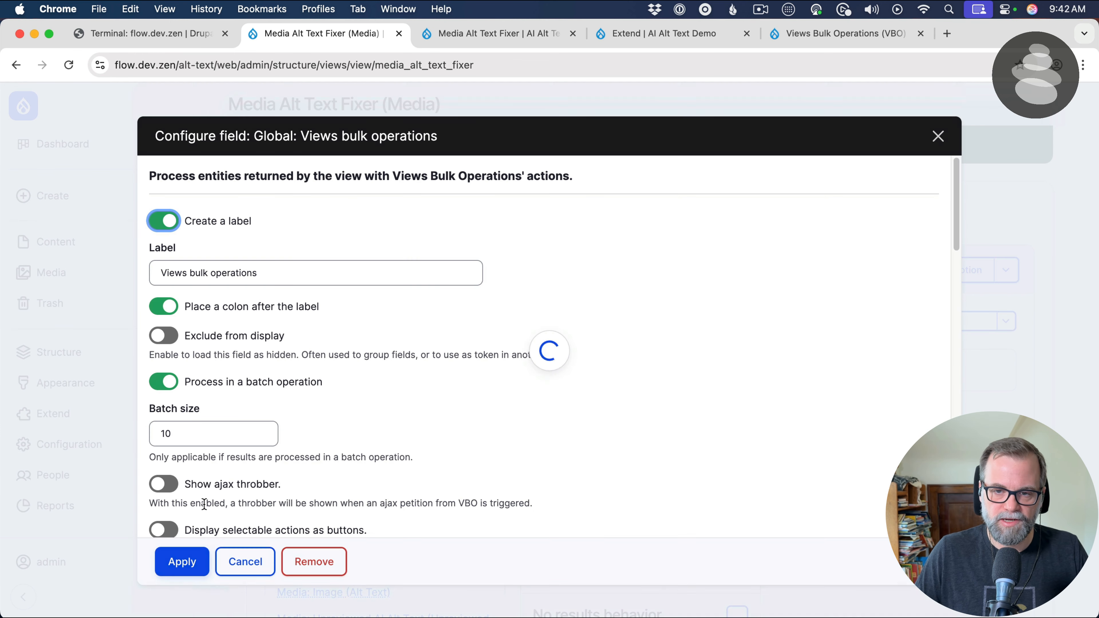
Turn off the Views bulk operations field's label, review its available actions, and set the batch size to 1
click(297, 277)
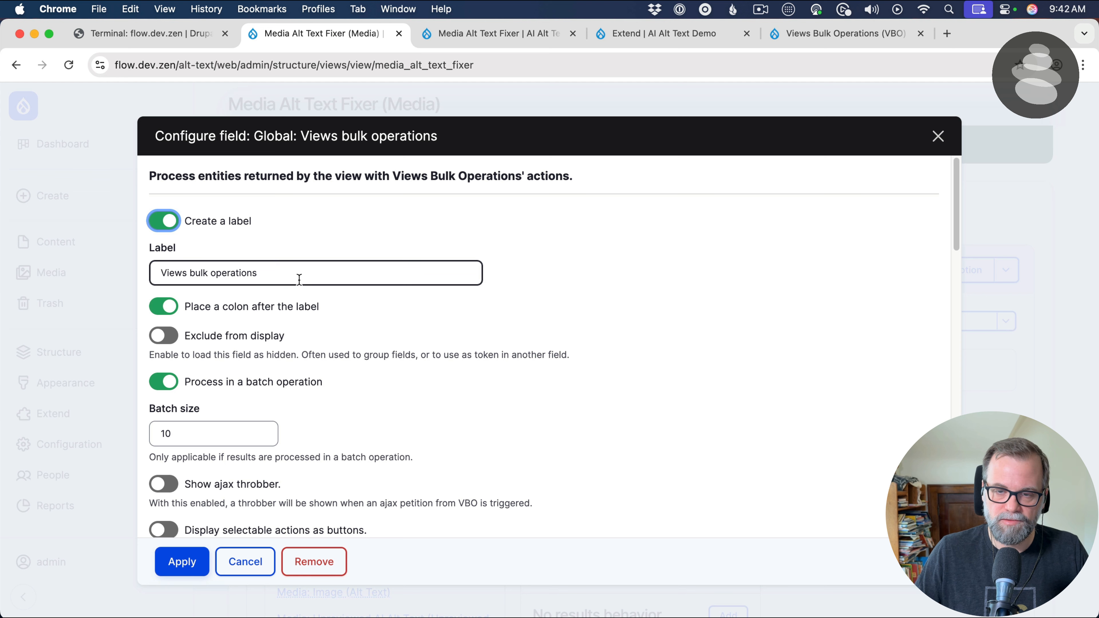
click(189, 219)
click(229, 345)
click(201, 353)
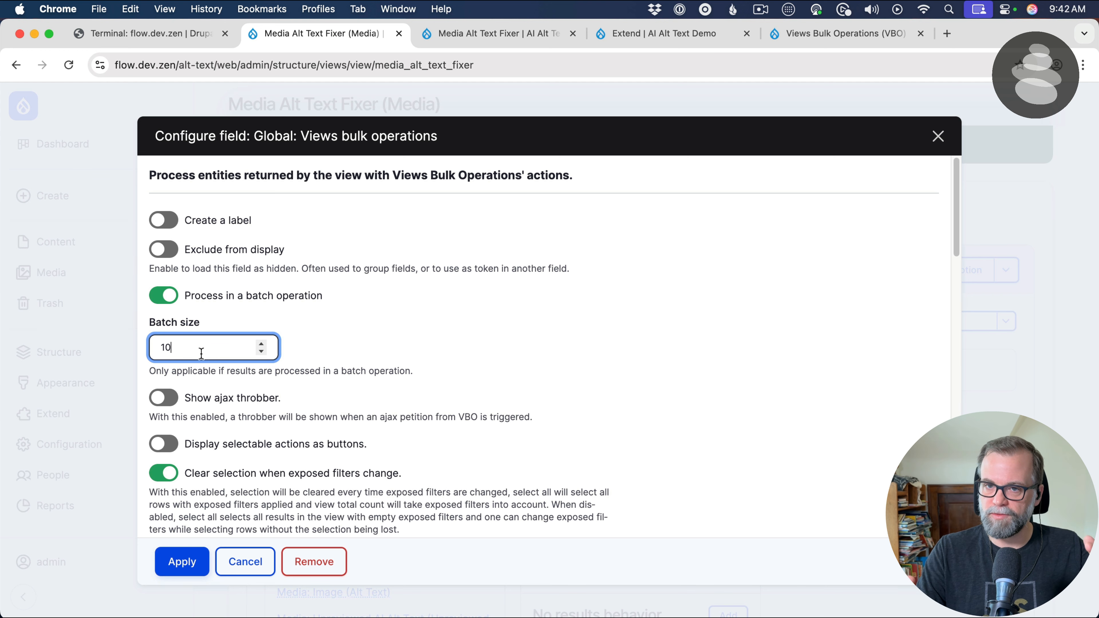
scroll(201, 353, down, 15)
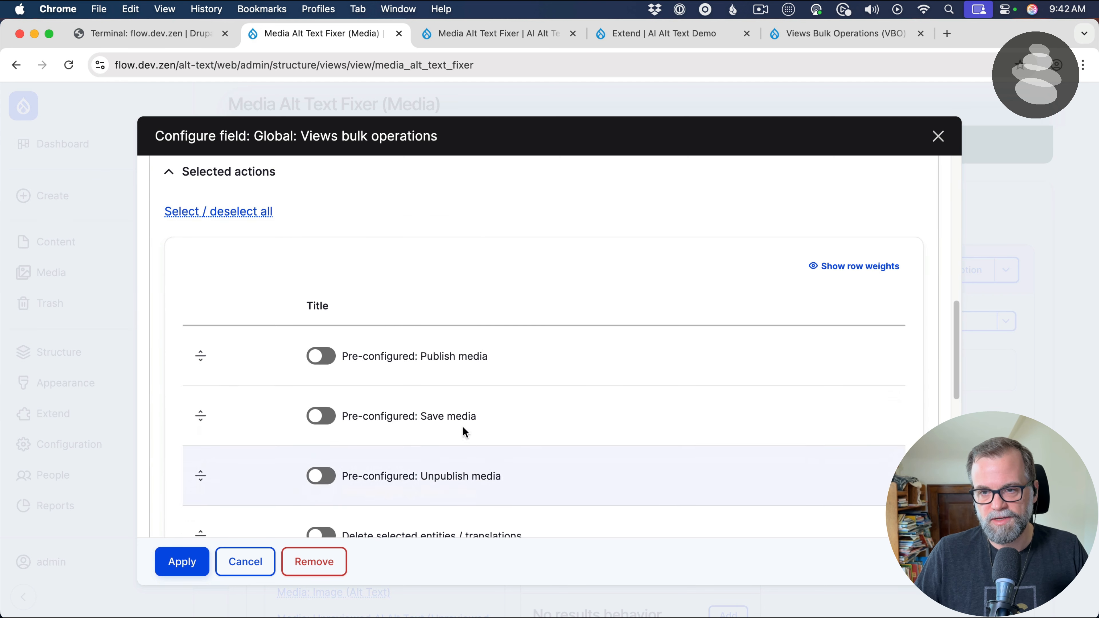
scroll(376, 364, up, 3)
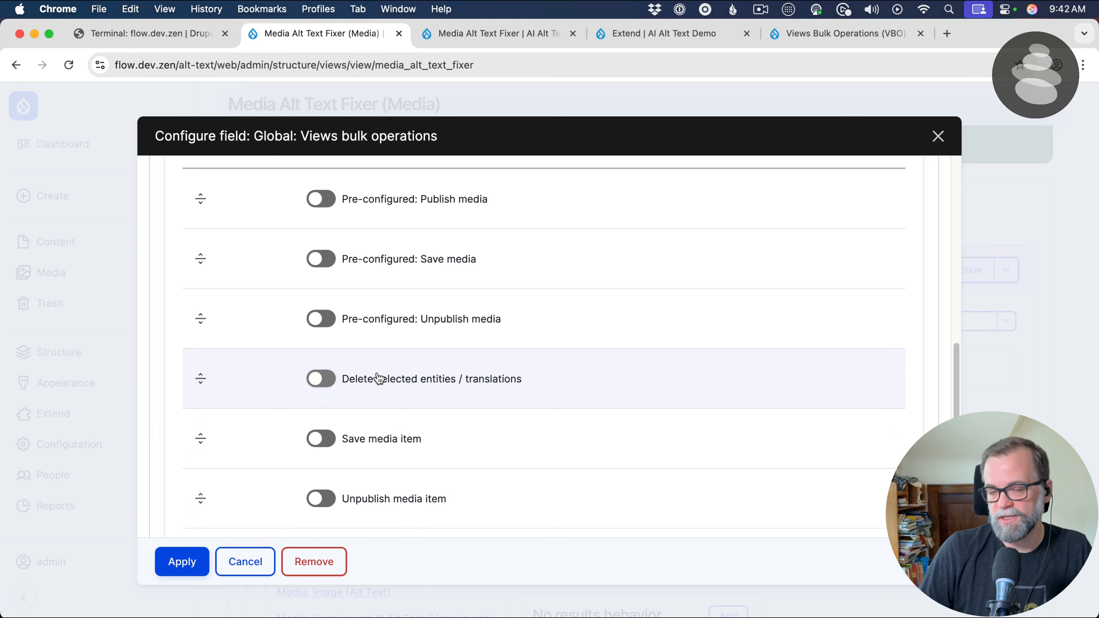
scroll(335, 340, up, 10)
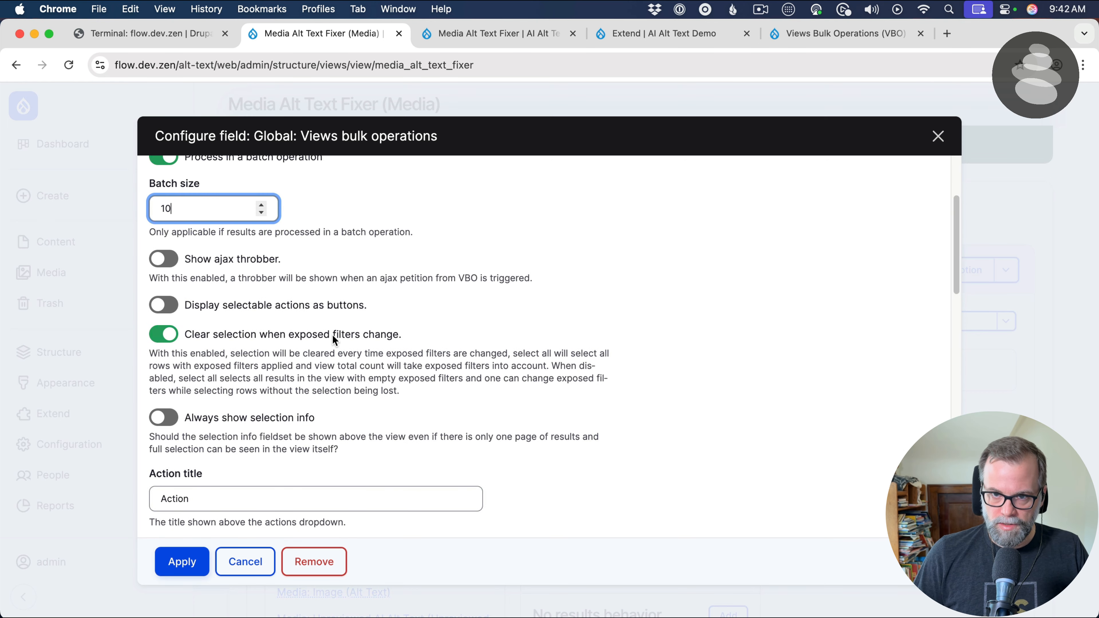
scroll(190, 221, up, 3)
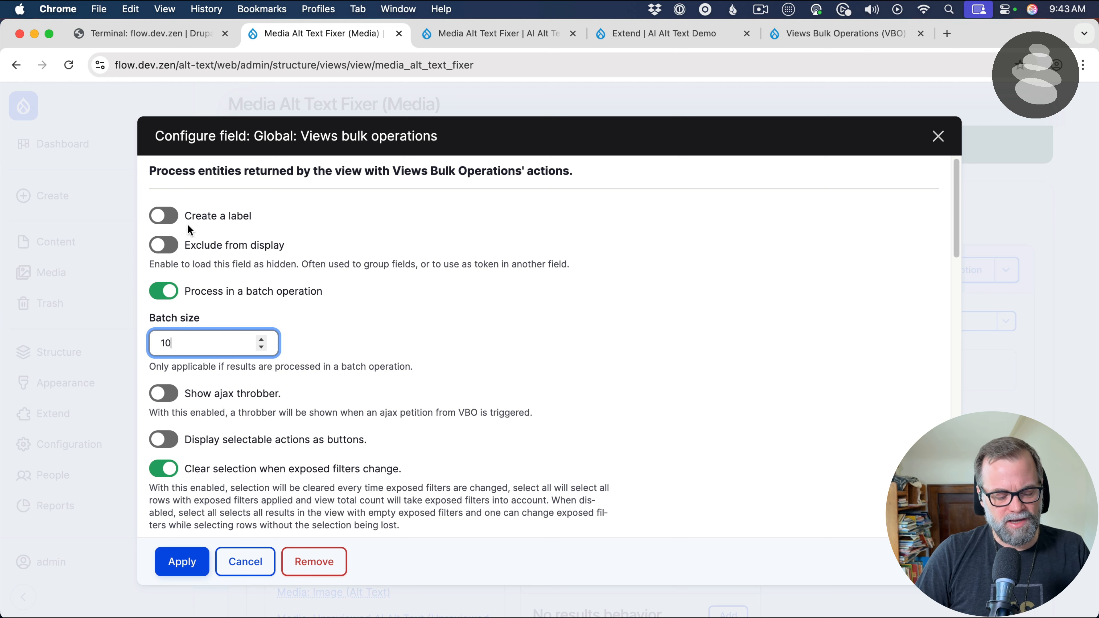
key(BackSpace)
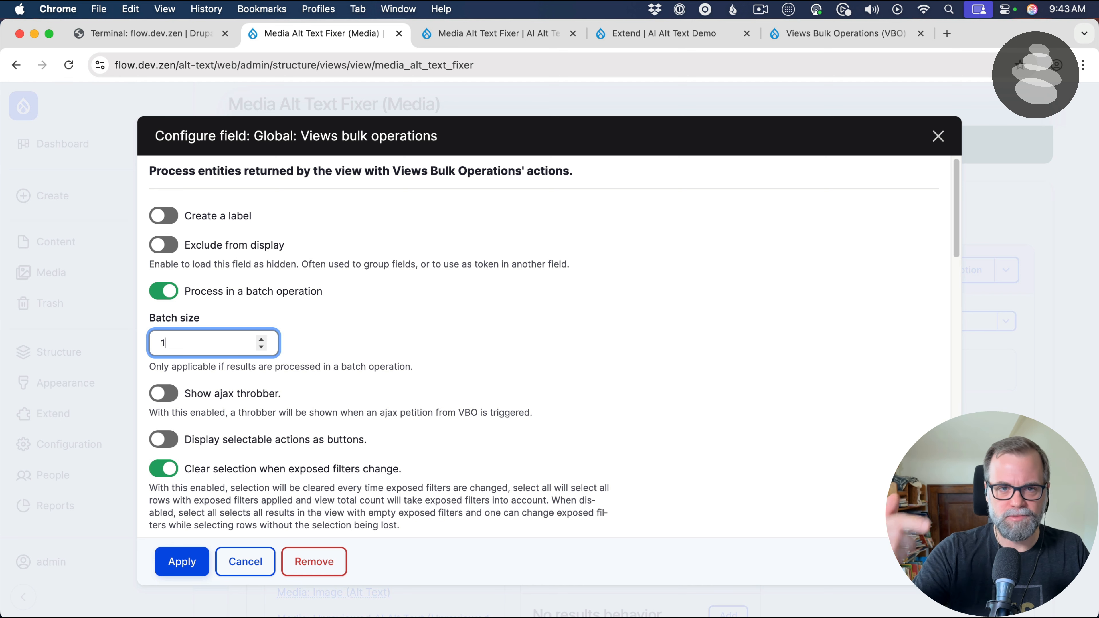
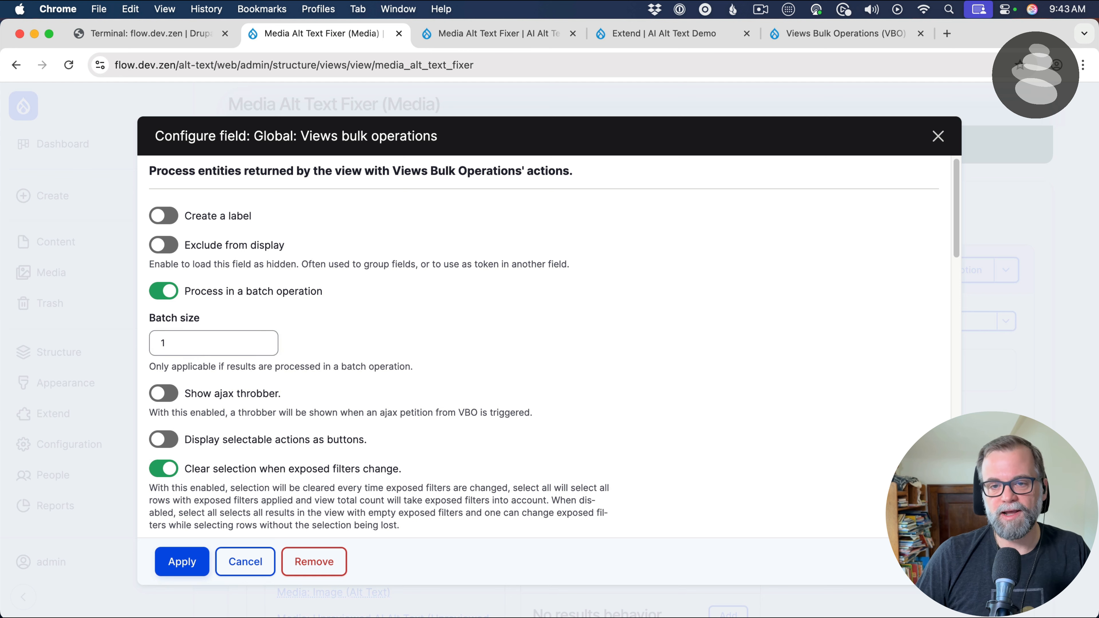
Enable the "Pre-configured: Save media" action for the Views bulk operations field and apply the field's configuration
scroll(633, 202, down, 12)
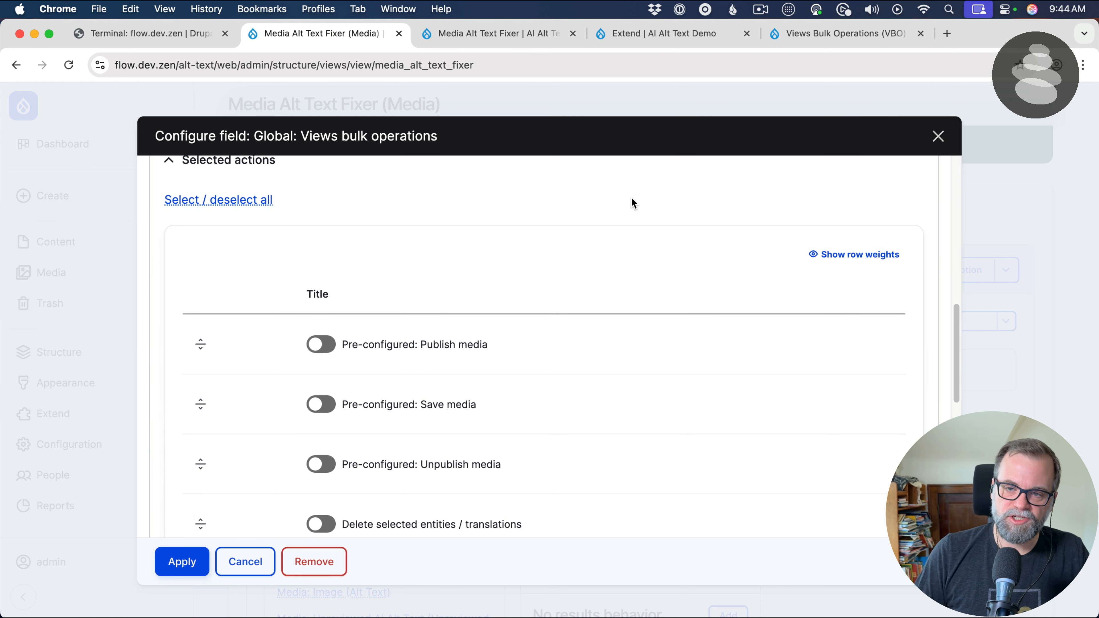
scroll(631, 199, down, 3)
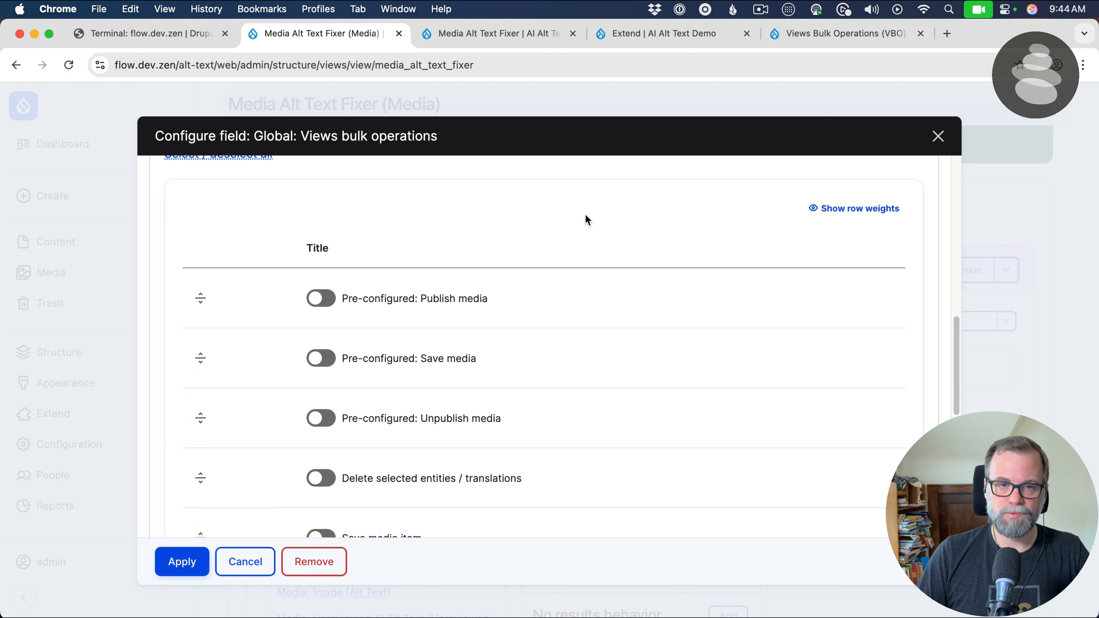
scroll(539, 303, down, 1)
click(382, 344)
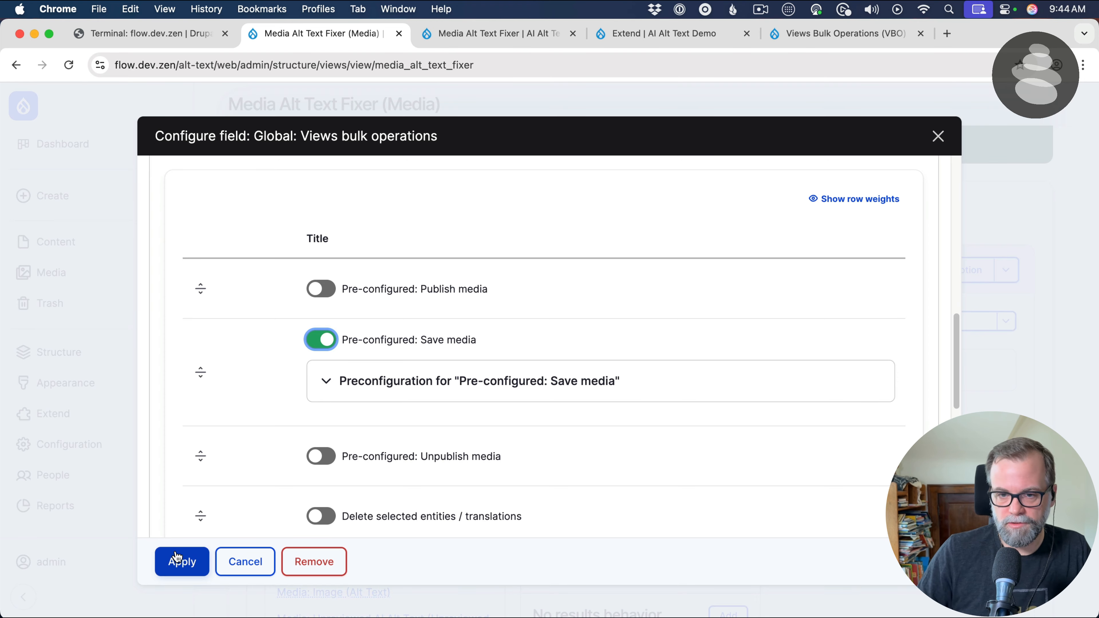
click(181, 561)
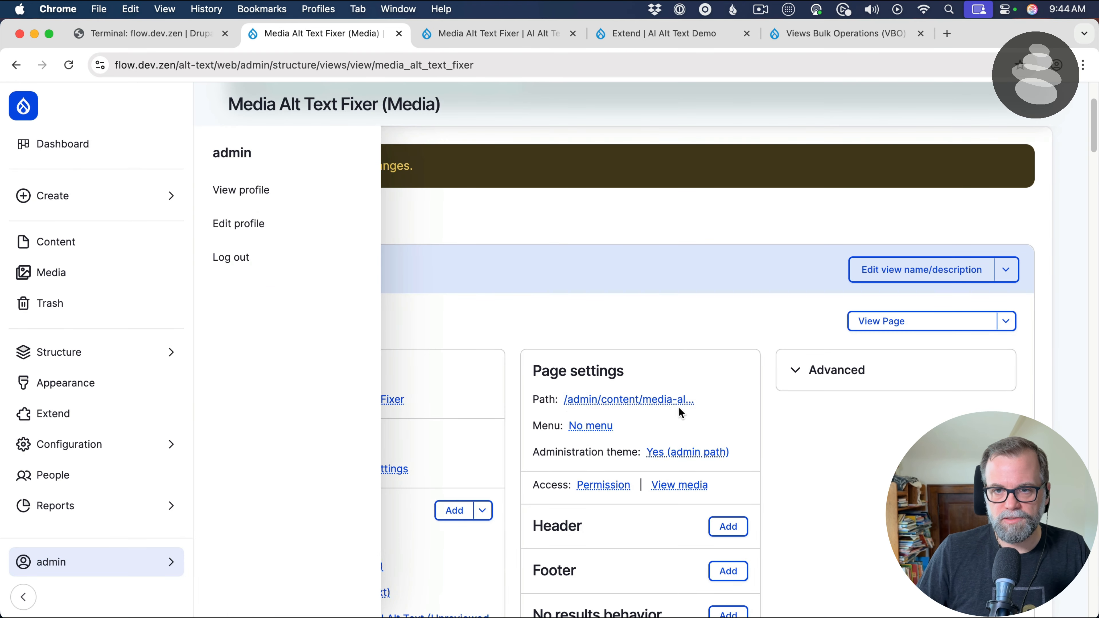
Rearrange the view's fields so that Global: Views bulk operations comes first, above Media: Name
scroll(563, 416, down, 15)
scroll(563, 418, down, 5)
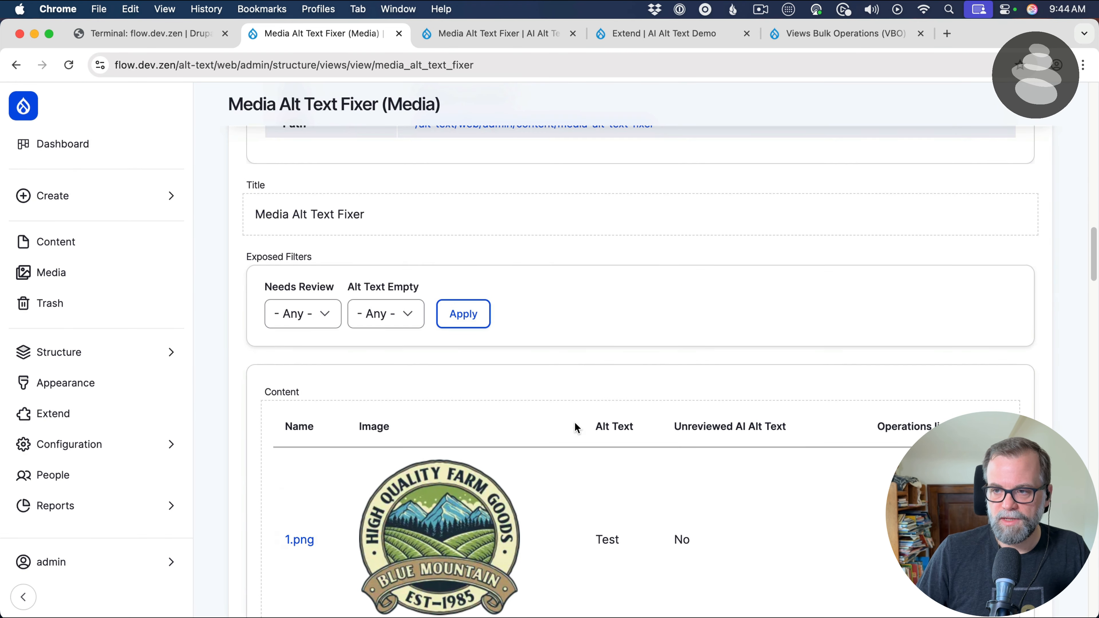
scroll(443, 389, up, 12)
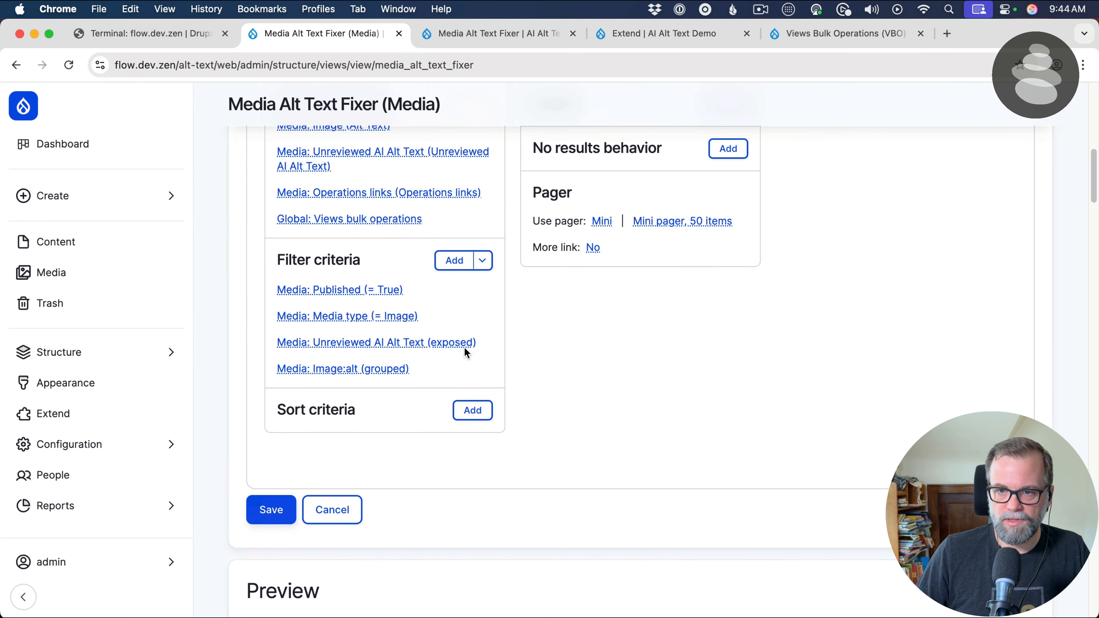
scroll(473, 289, up, 5)
click(482, 353)
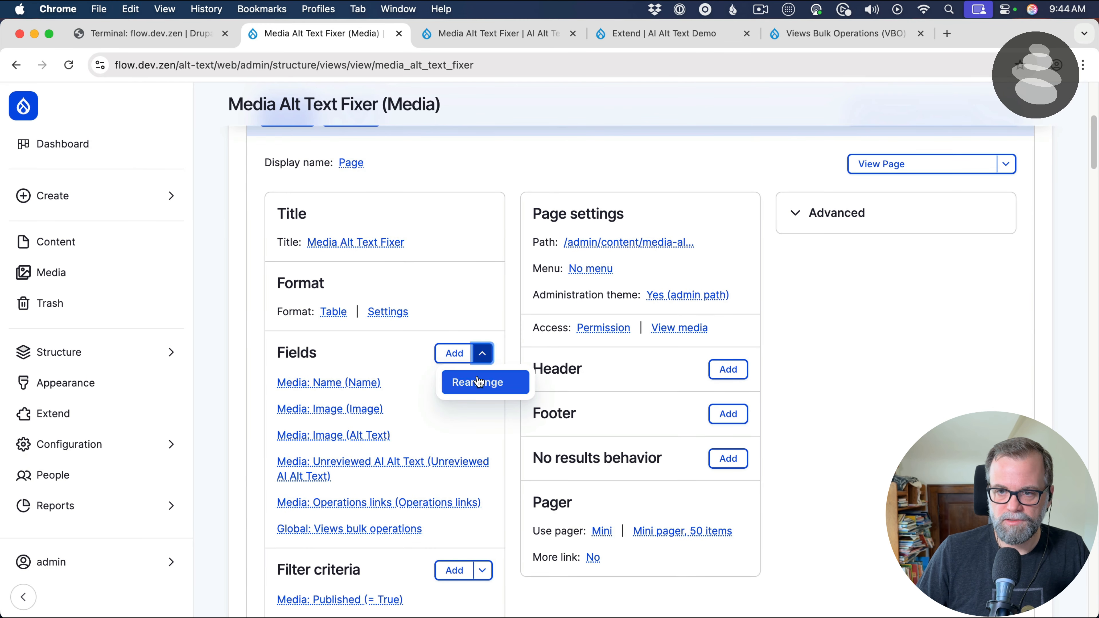
click(476, 381)
scroll(225, 438, down, 4)
drag(185, 442, 179, 323)
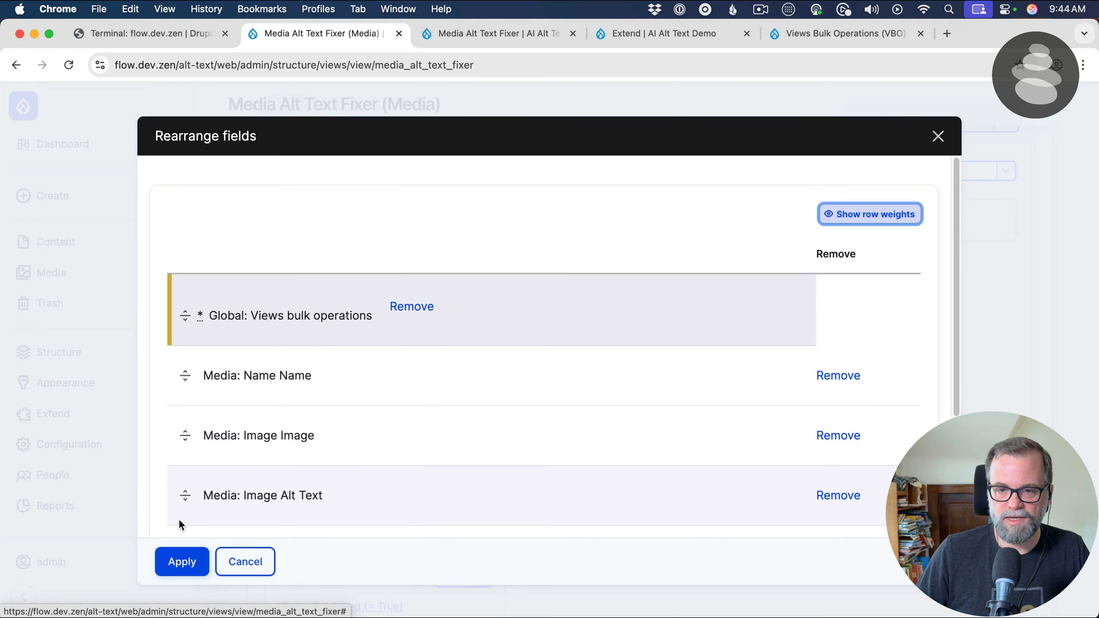
click(182, 562)
mouse_move(183, 561)
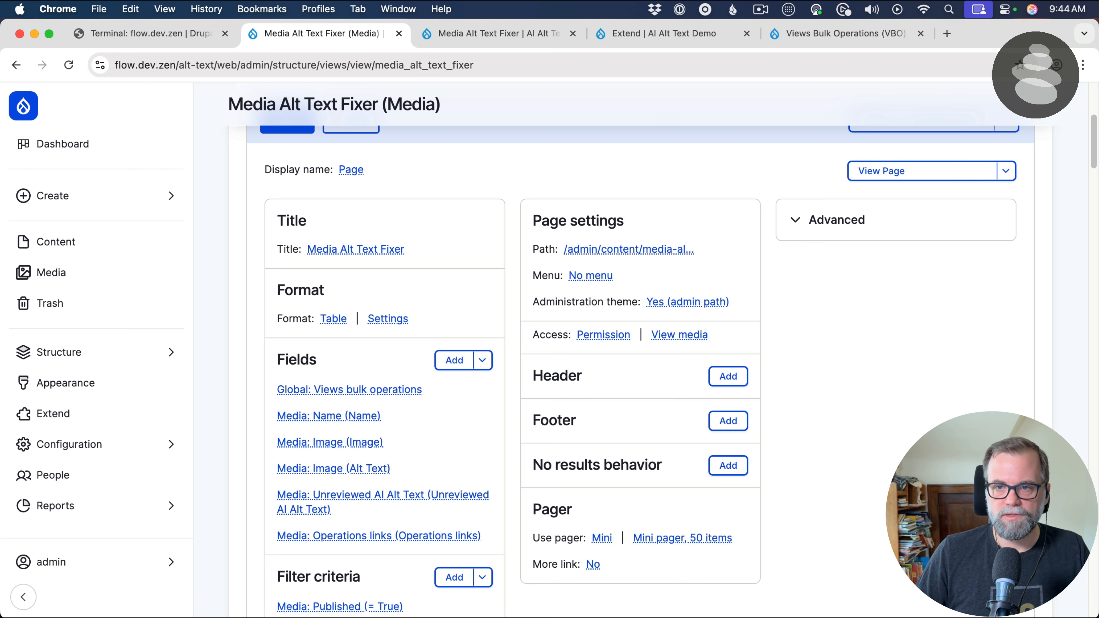
Give the view page a menu tab titled "Alt Text Fixer" with <Content> as its parent, and save the view
click(596, 277)
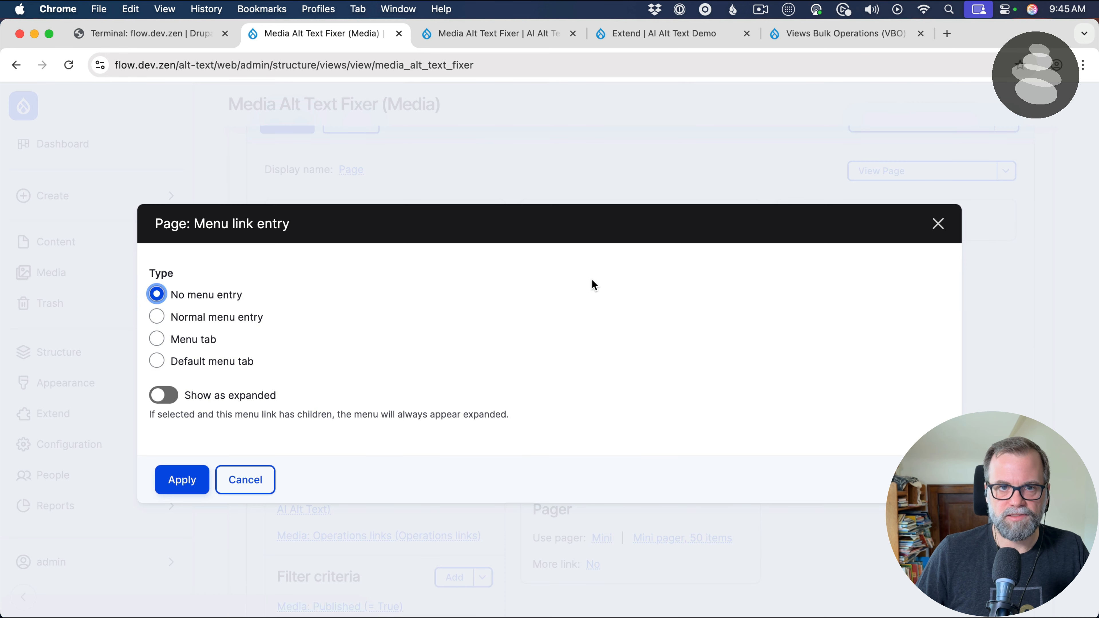
click(199, 341)
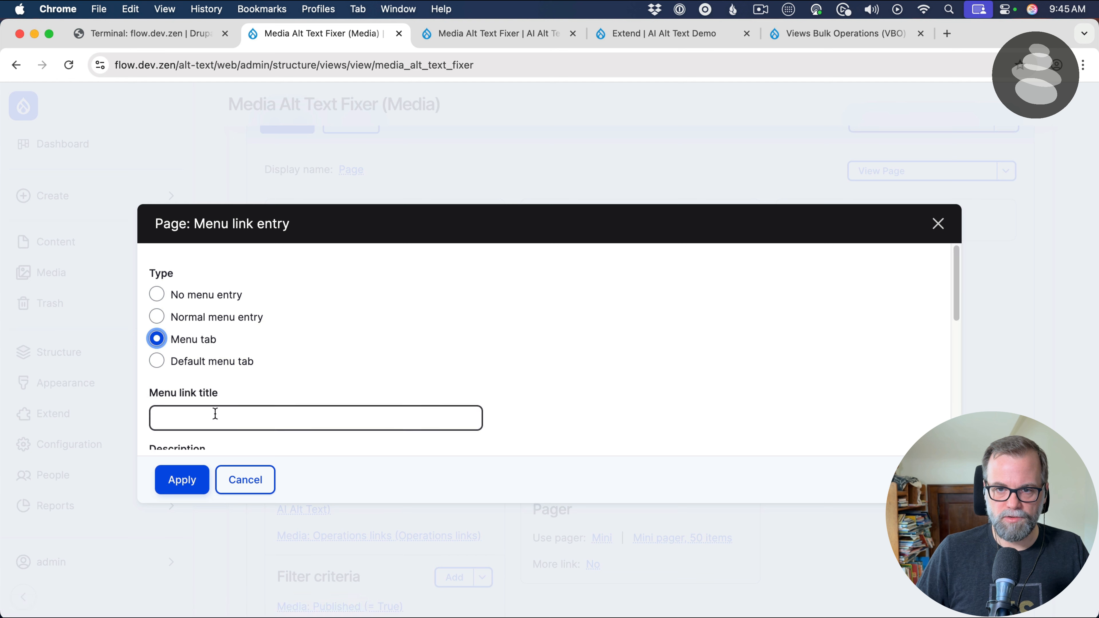
click(194, 424)
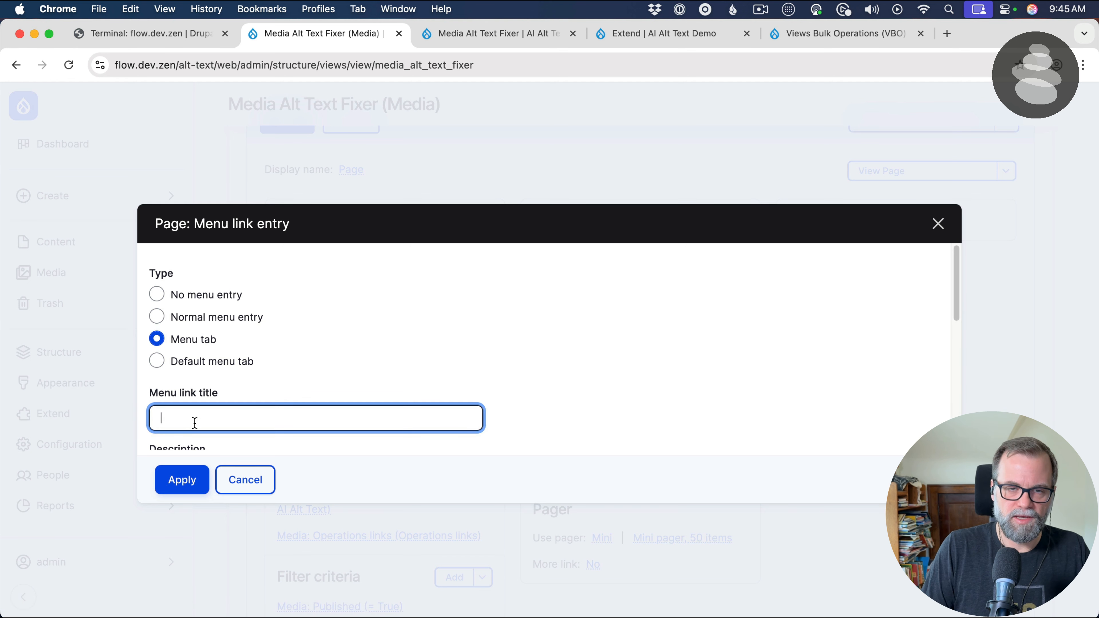
text(Alt Text )
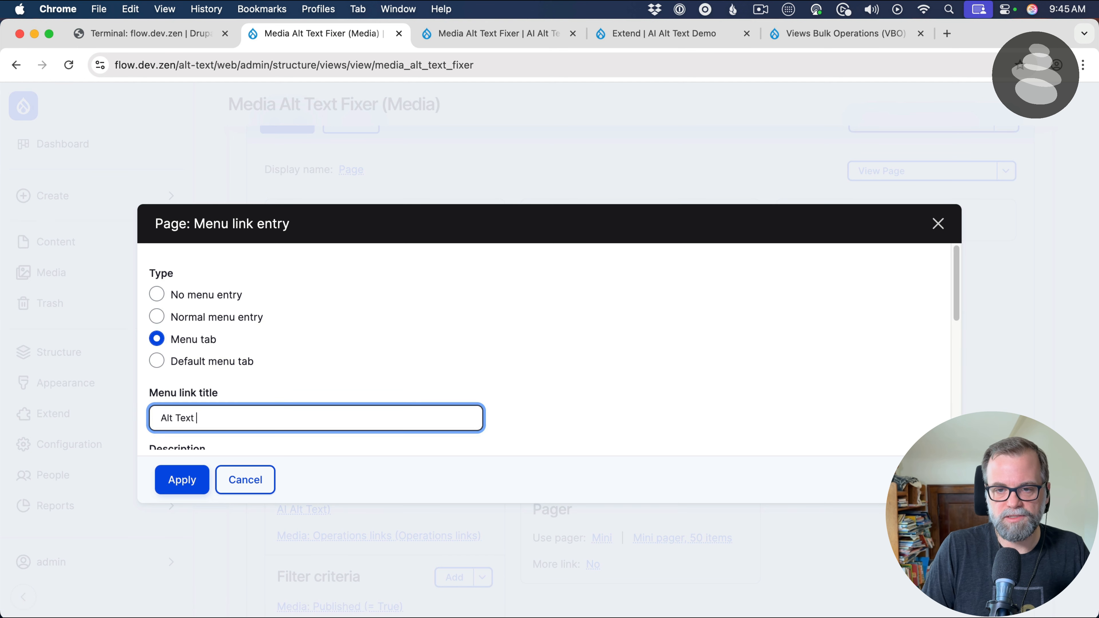
text(Fixer)
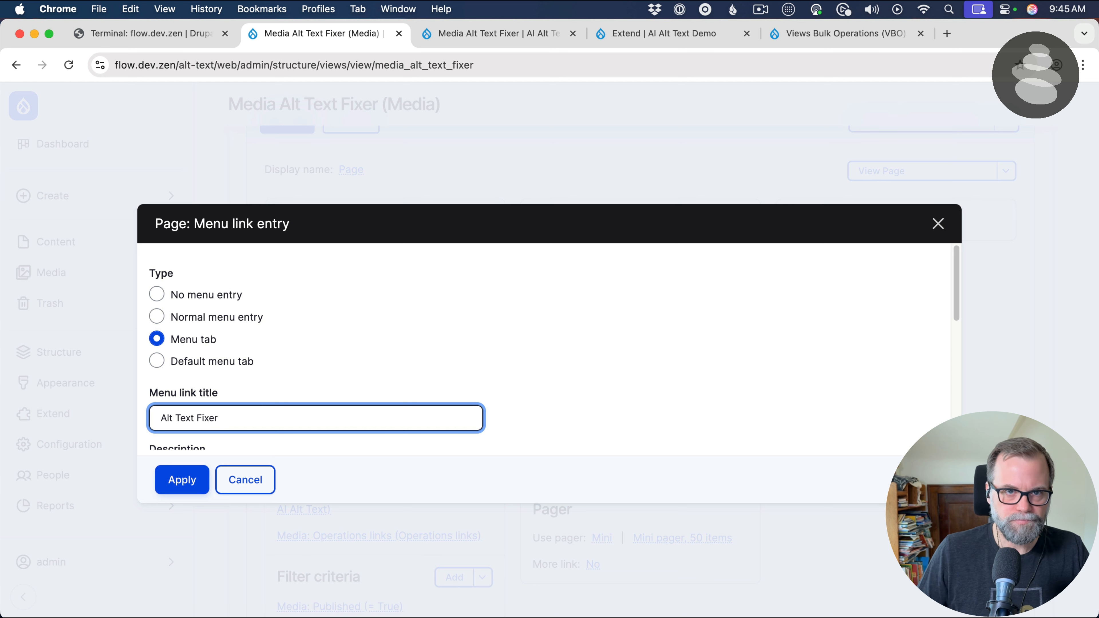
scroll(326, 342, down, 5)
click(255, 376)
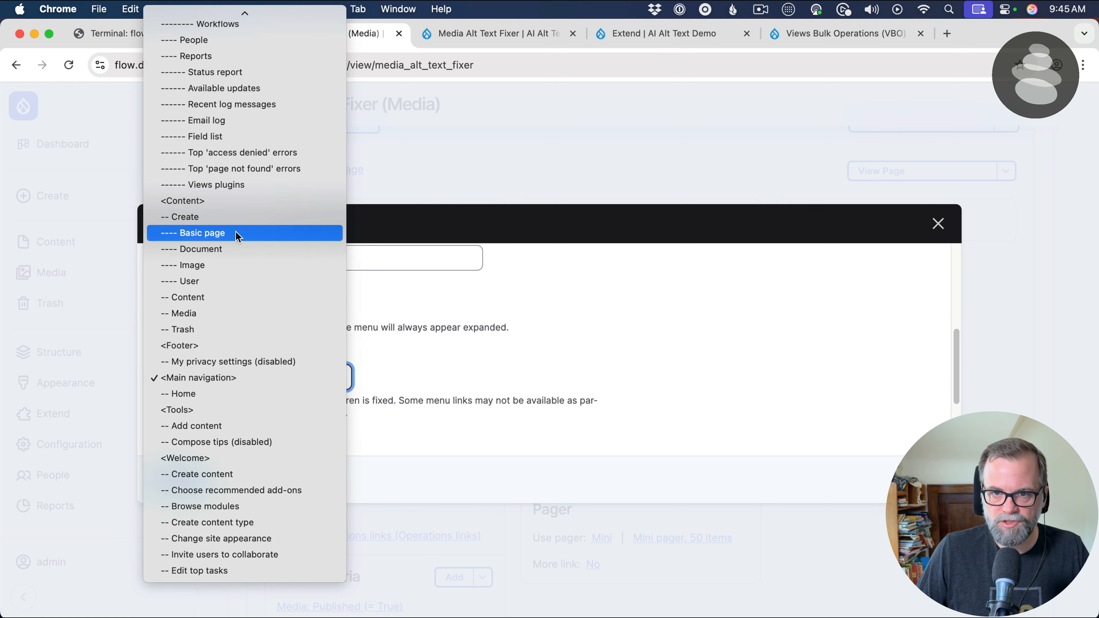
click(230, 206)
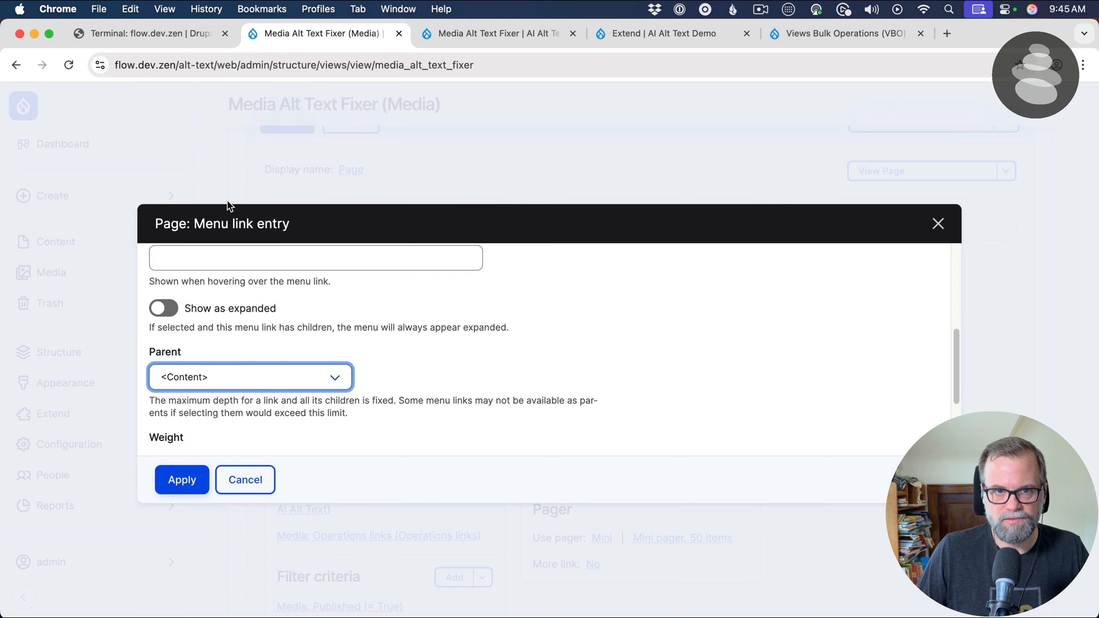
click(185, 489)
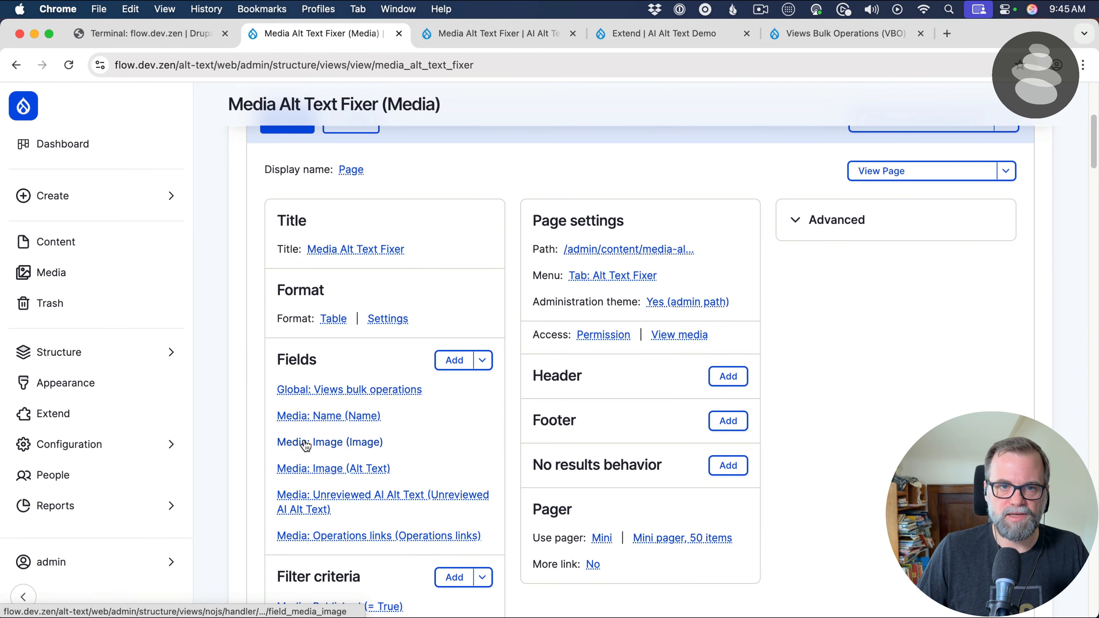
scroll(305, 446, down, 5)
scroll(303, 433, down, 10)
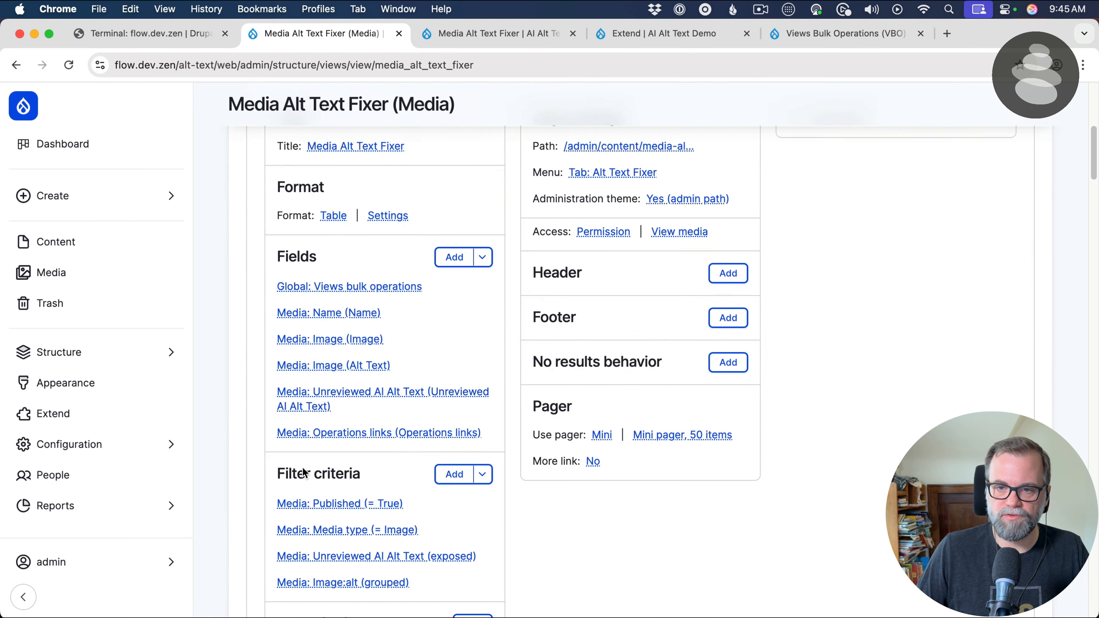
click(275, 414)
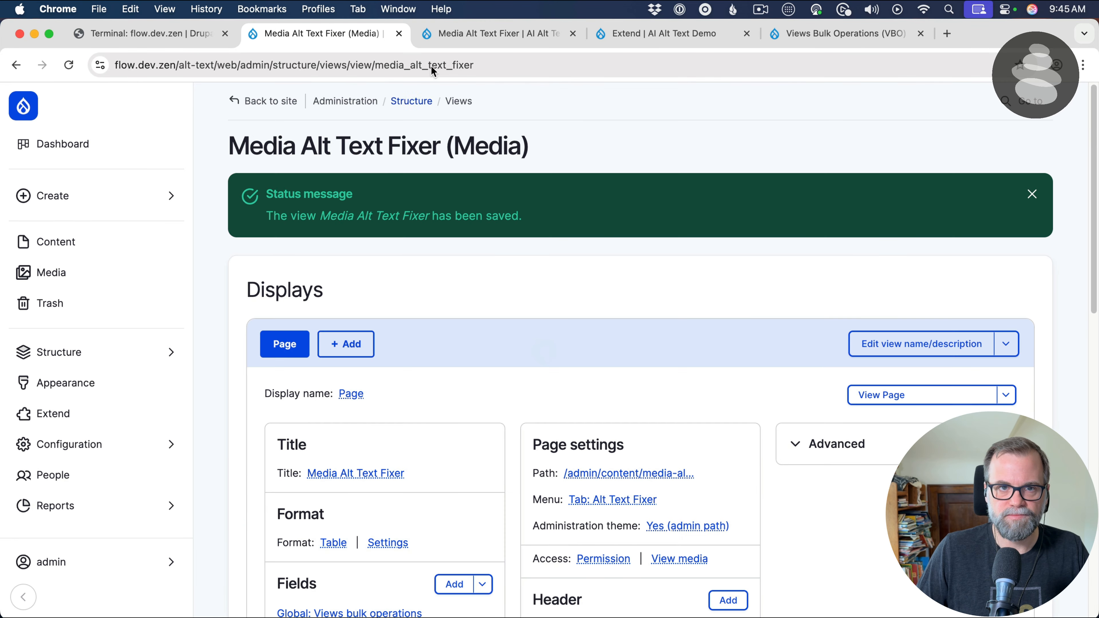
In the browser tab showing the fixer page, go to the site's Content section and open its Alt Text Fixer page
click(539, 40)
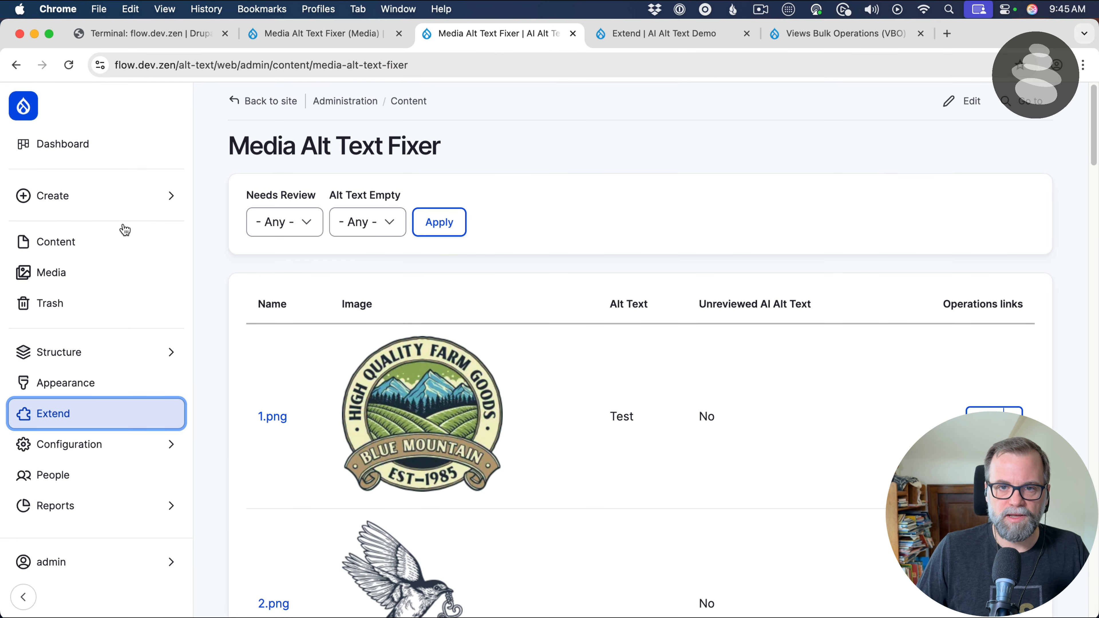
click(65, 245)
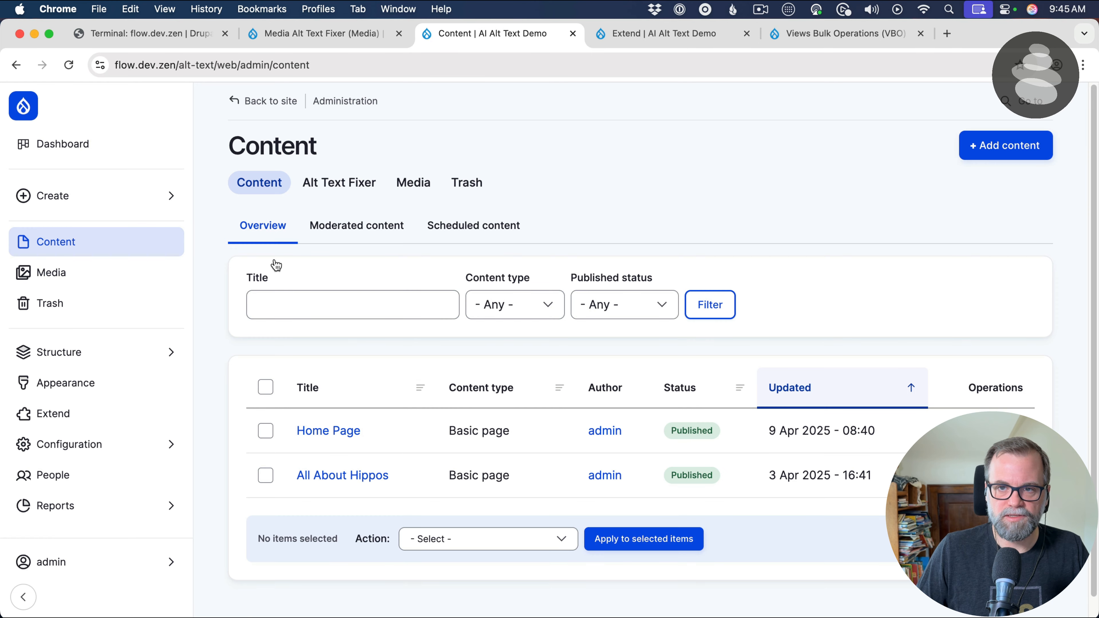
click(348, 191)
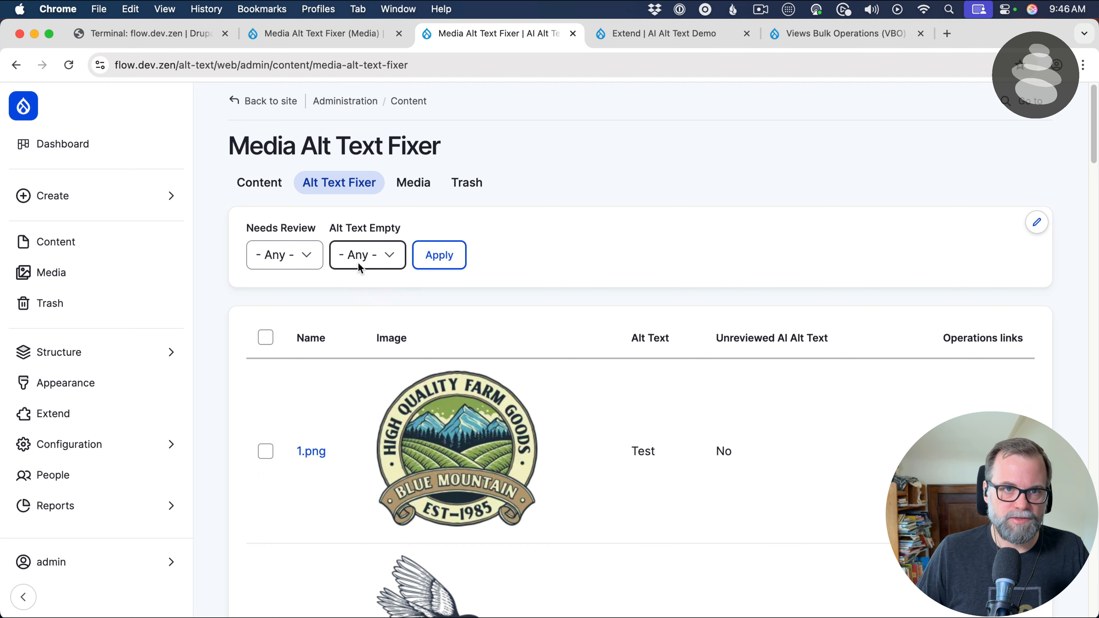
click(265, 337)
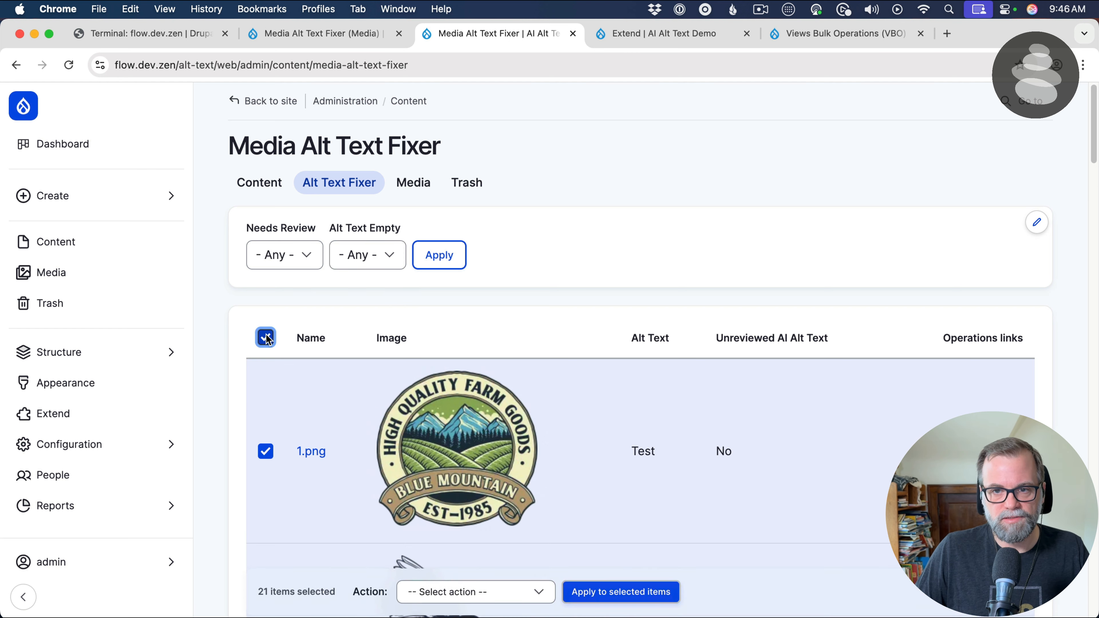
click(265, 338)
scroll(266, 337, down, 1)
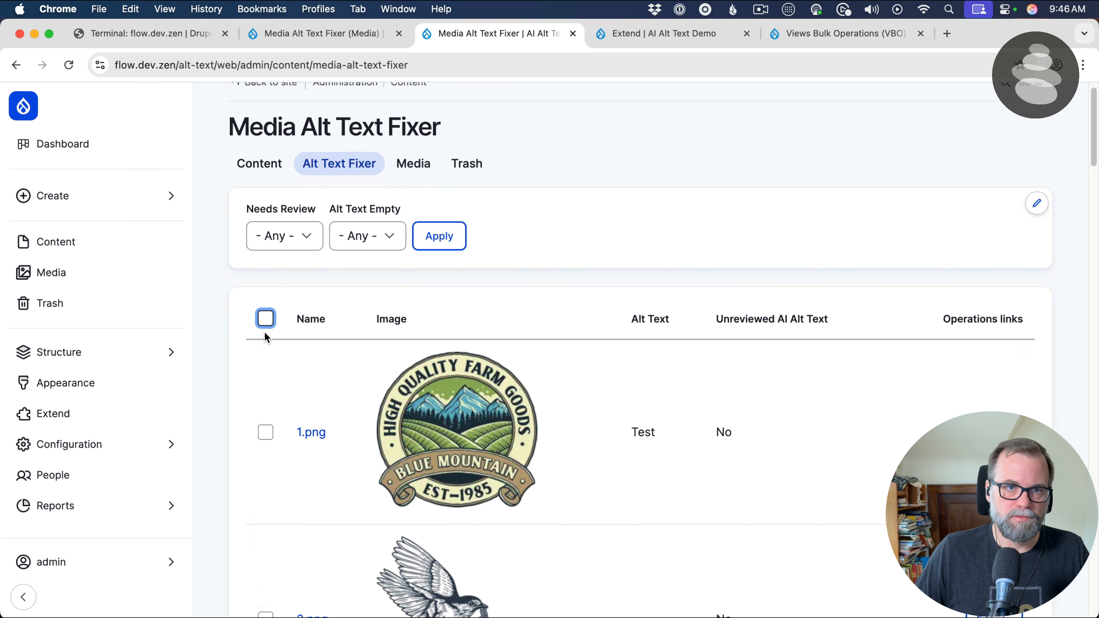
click(237, 406)
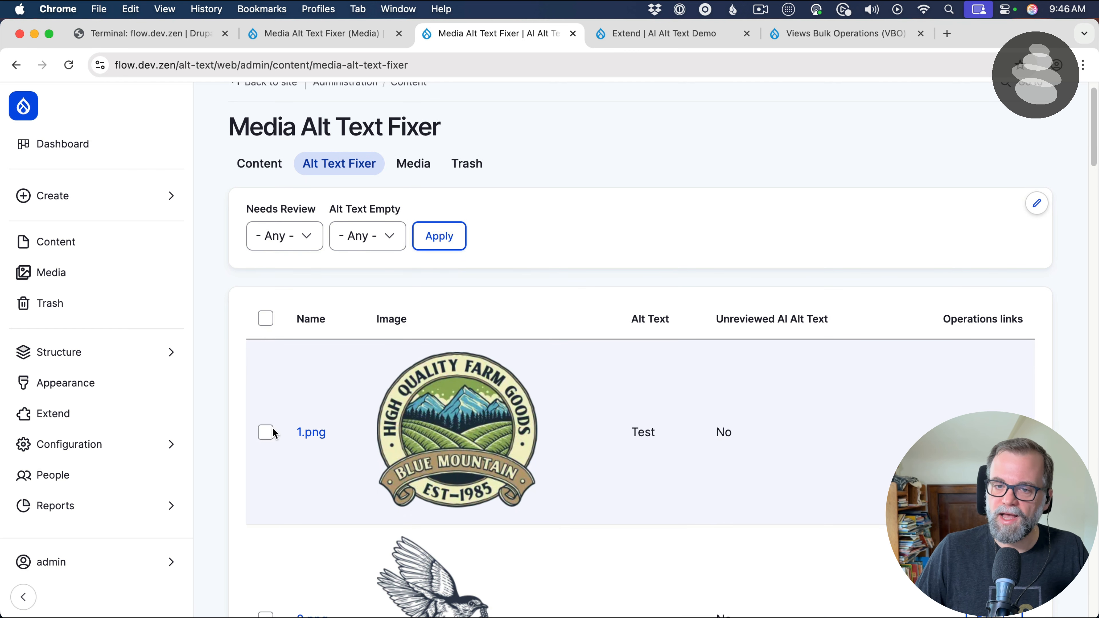
click(266, 432)
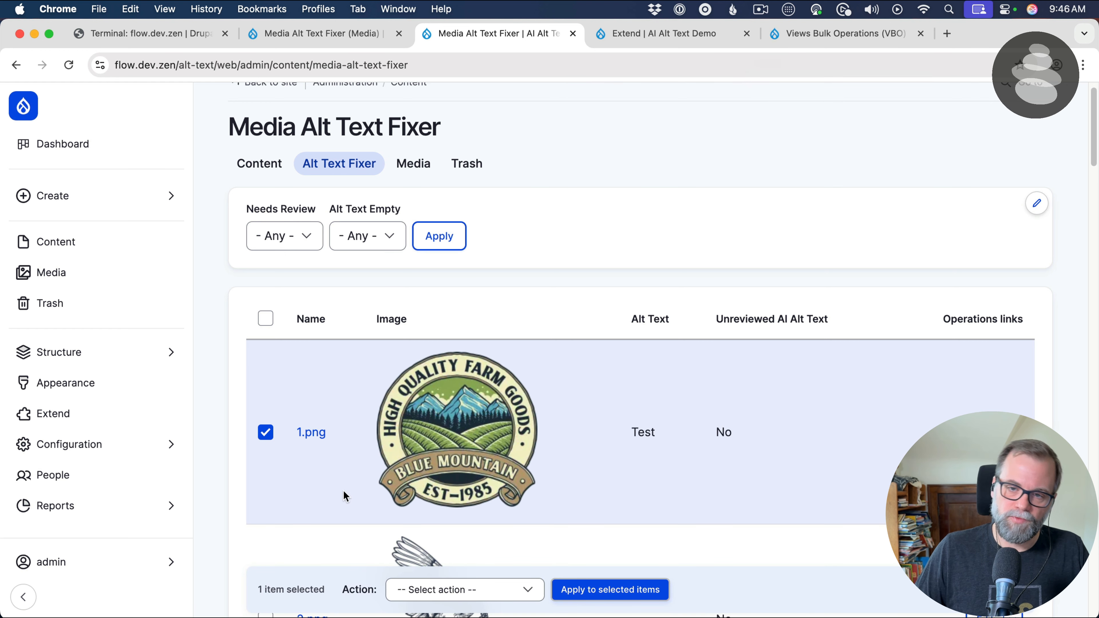
click(266, 432)
Select 1.png, 2.png and 3.png and run the "Pre-configured: Save media" action on them
click(266, 433)
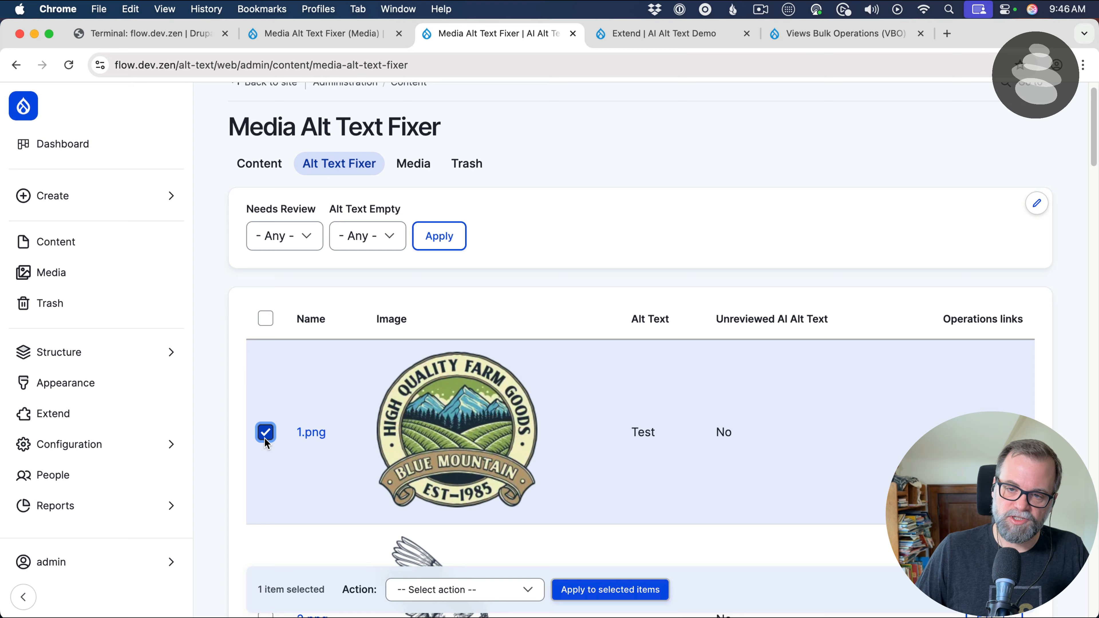
scroll(265, 437, down, 4)
click(265, 463)
scroll(265, 465, down, 5)
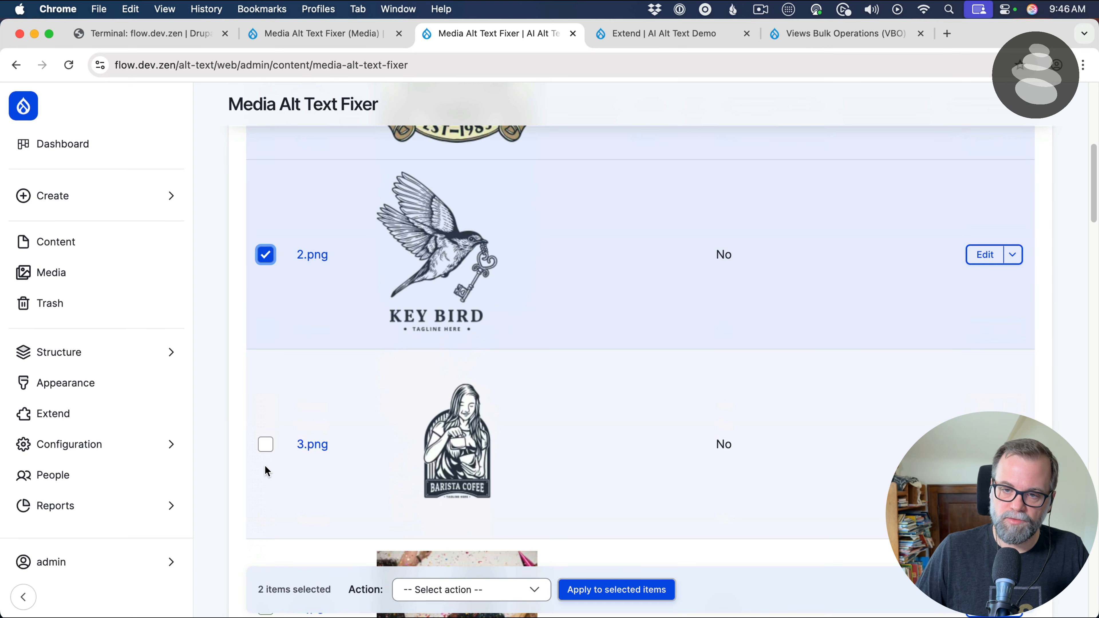
click(266, 443)
click(436, 580)
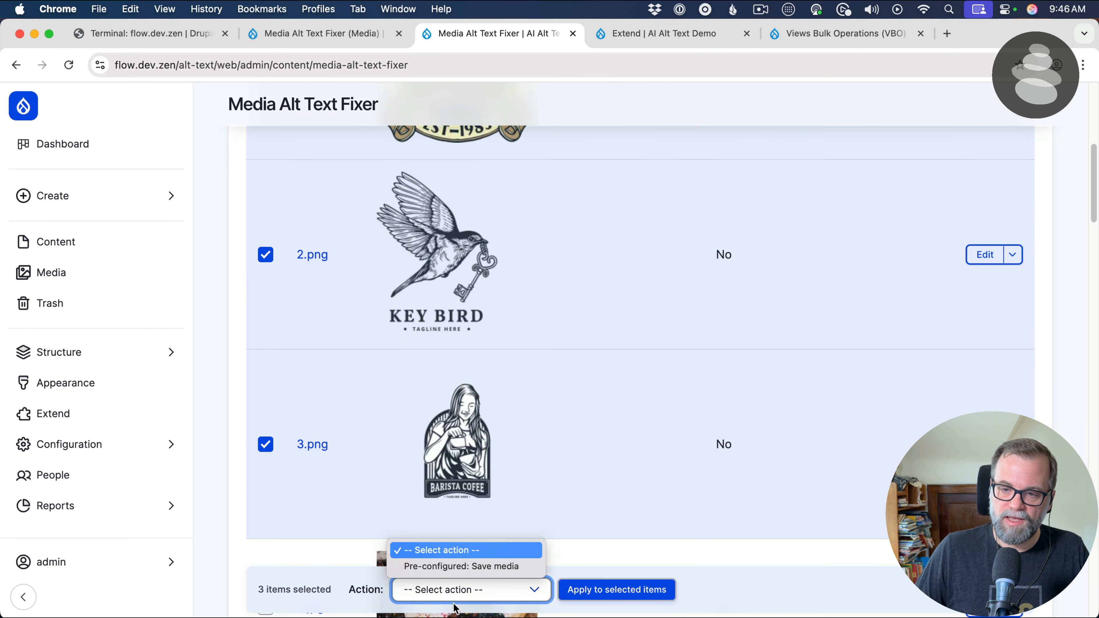
click(454, 569)
click(595, 596)
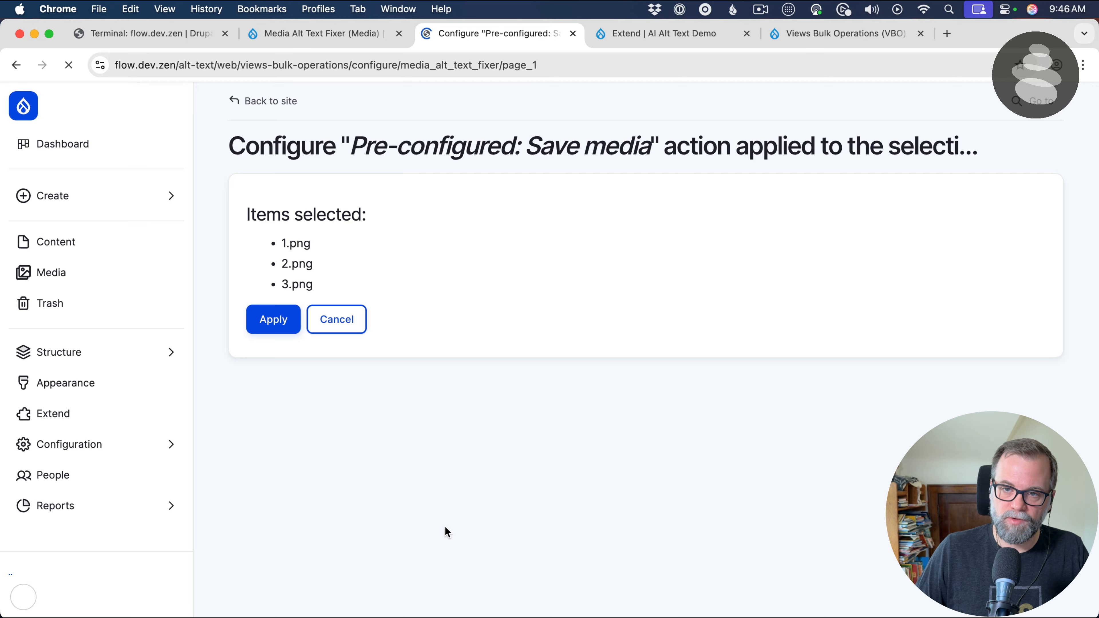
click(272, 322)
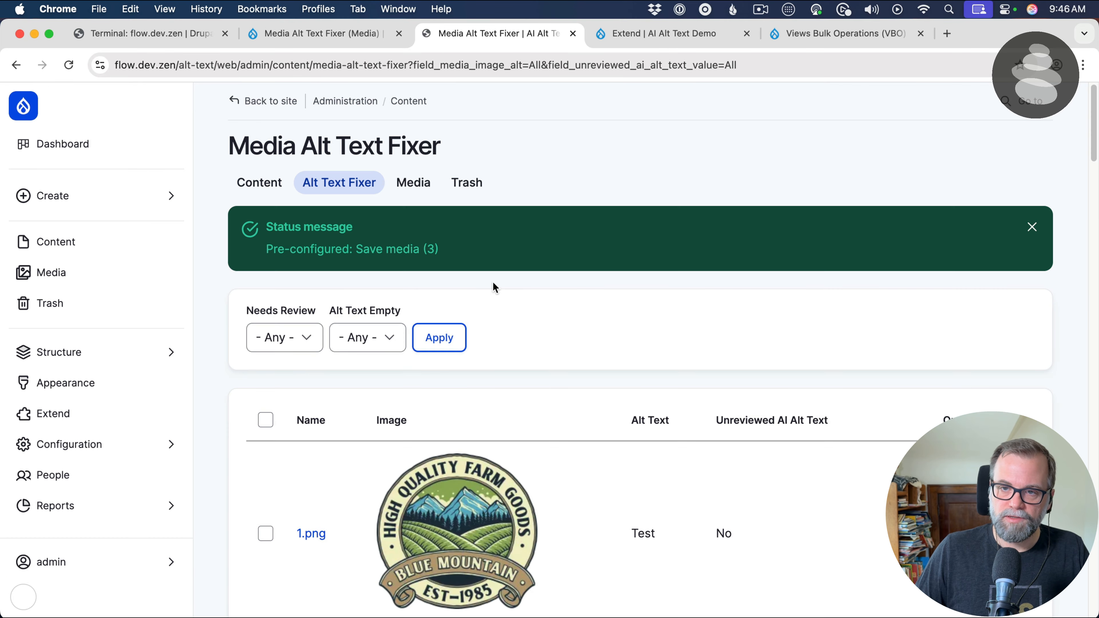